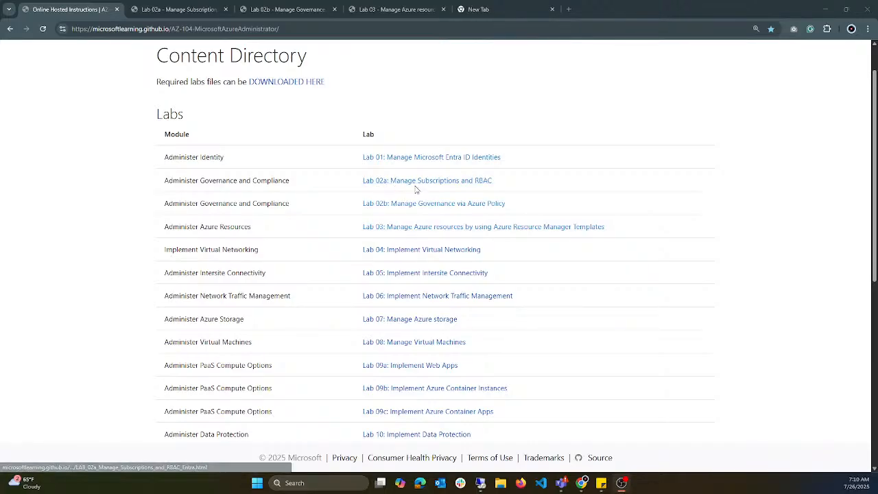
# Step: Bring up the Lab 02a instructions, and sign in to the Azure portal in a new browser tab with the work account
pyautogui.click(184, 11)
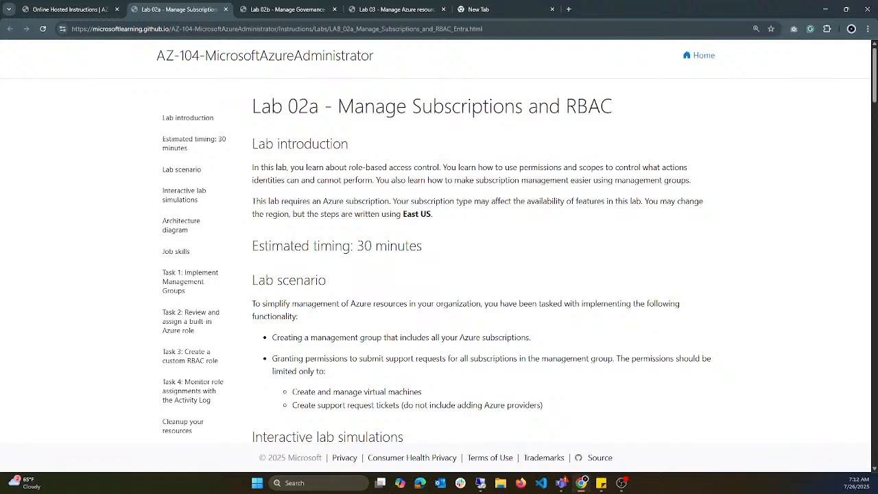
pyautogui.click(568, 9)
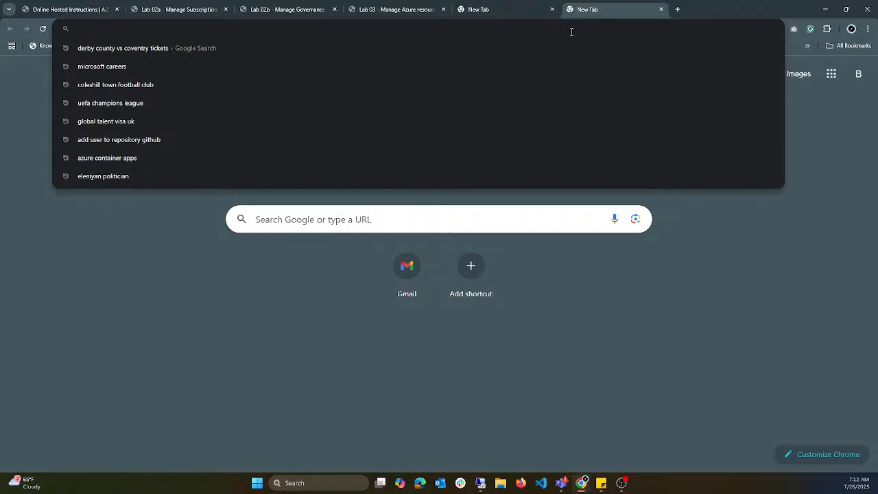
pyautogui.write('portal.azure.com')
pyautogui.press('Return')
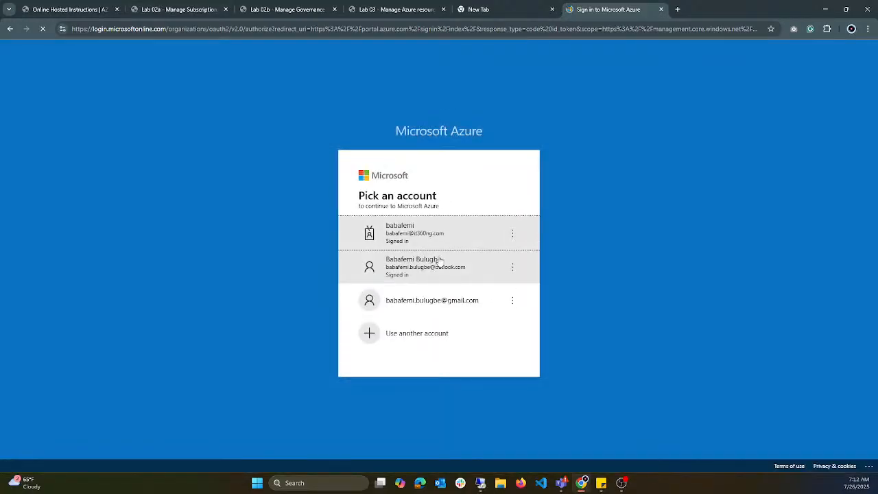
pyautogui.click(448, 234)
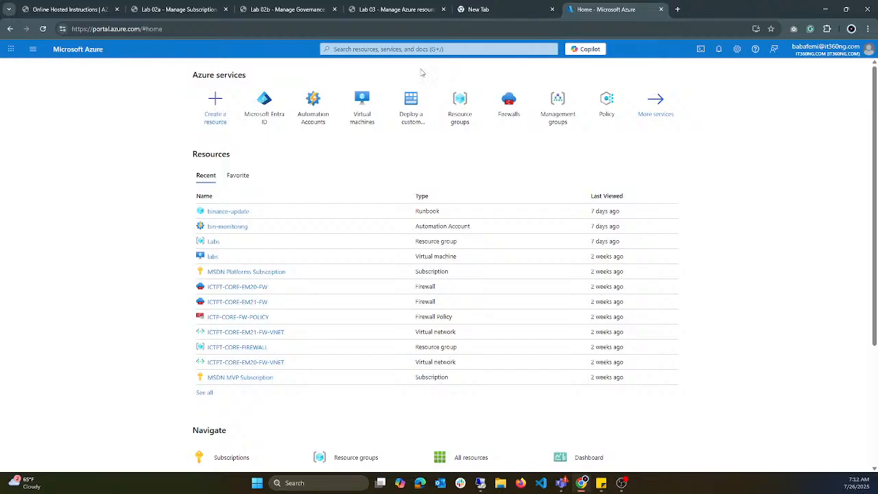
# Step: Open the Management groups service and check which actions are offered for the az104-mg1 group
pyautogui.click(416, 49)
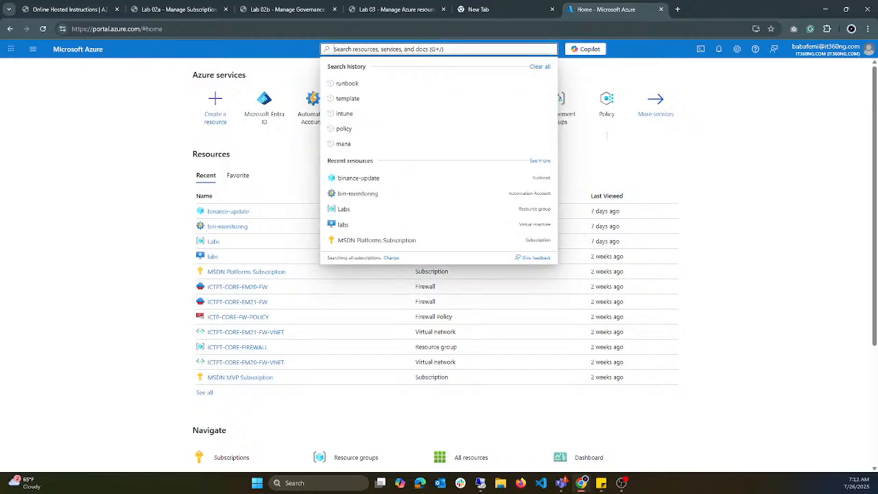
pyautogui.click(569, 119)
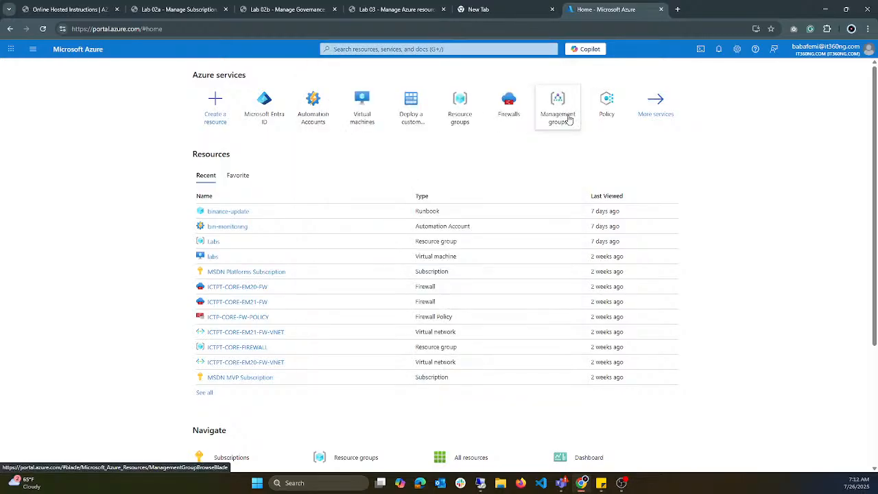
pyautogui.click(569, 119)
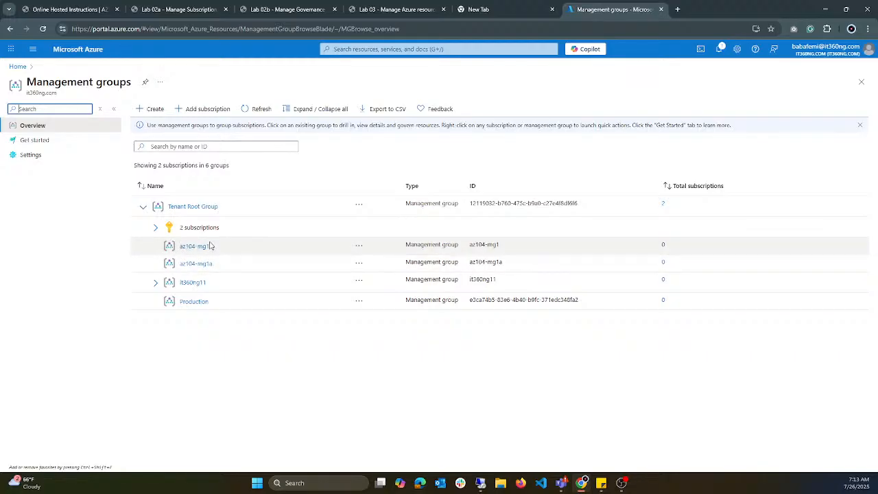
pyautogui.click(359, 247)
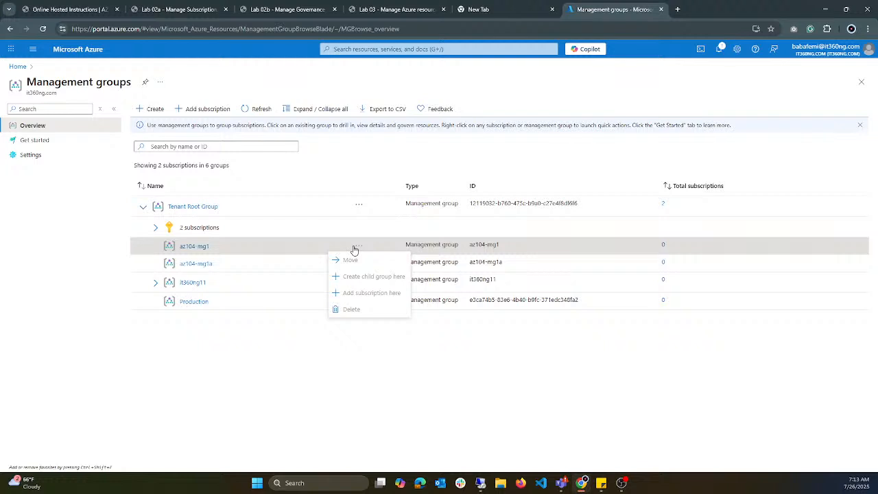
pyautogui.click(375, 343)
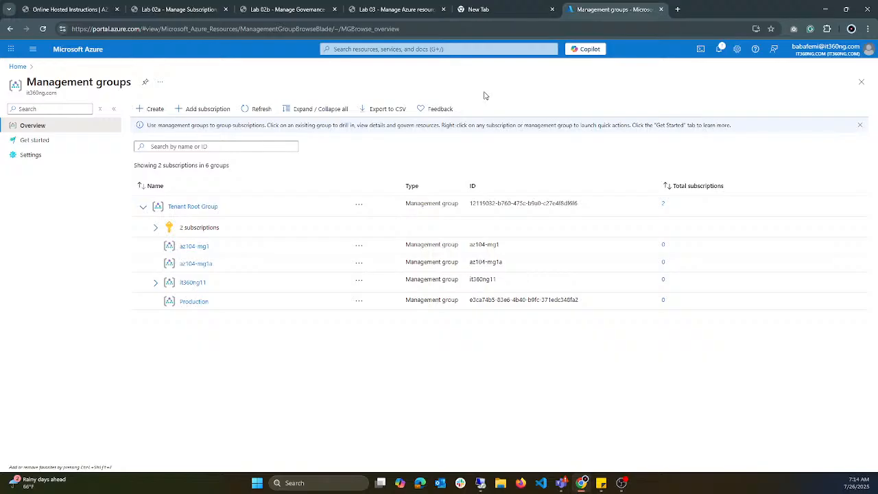
# Step: Switch to the Lab 02a instructions and review the introduction, lab scenario and architecture diagram
pyautogui.click(175, 9)
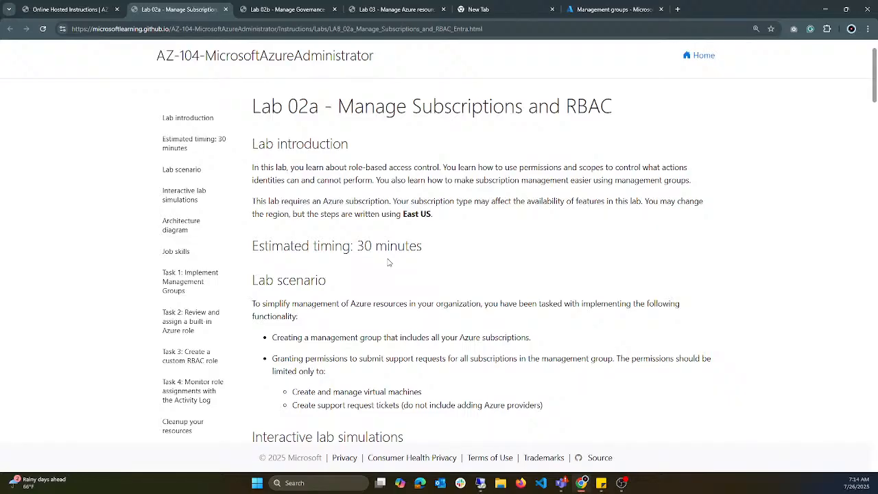
pyautogui.scroll(-4, 388, 263)
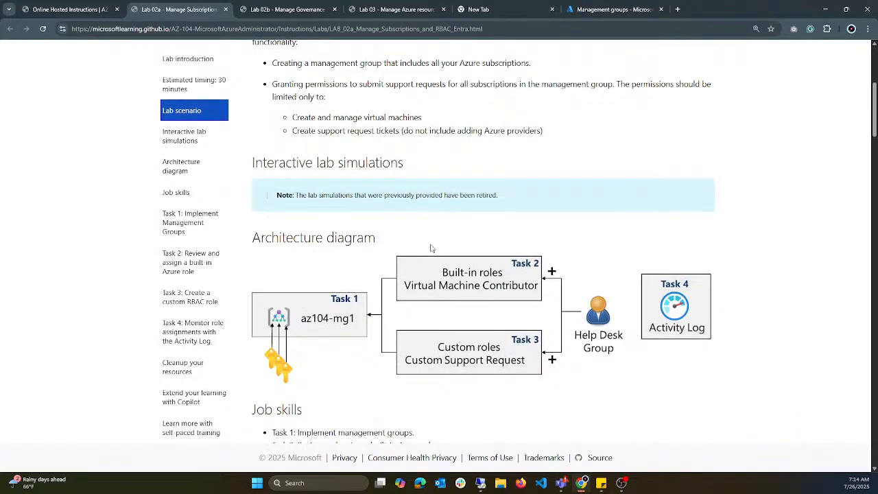
pyautogui.scroll(5, 432, 248)
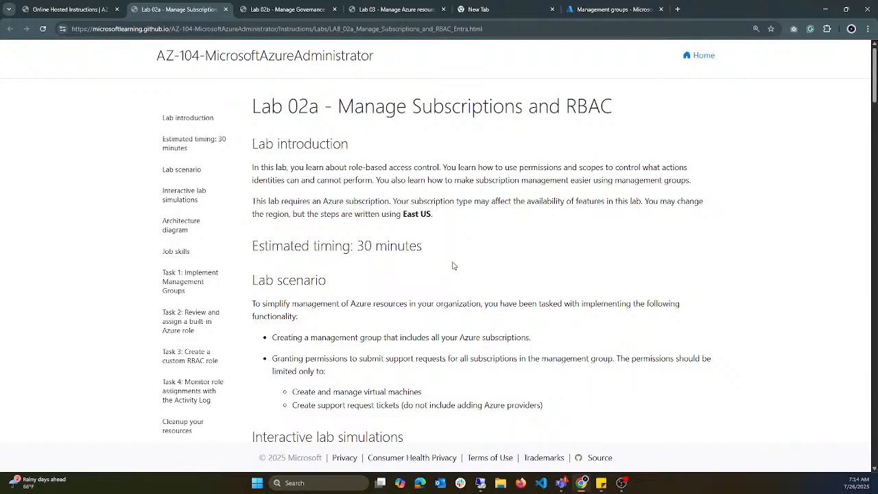
pyautogui.scroll(-1, 453, 265)
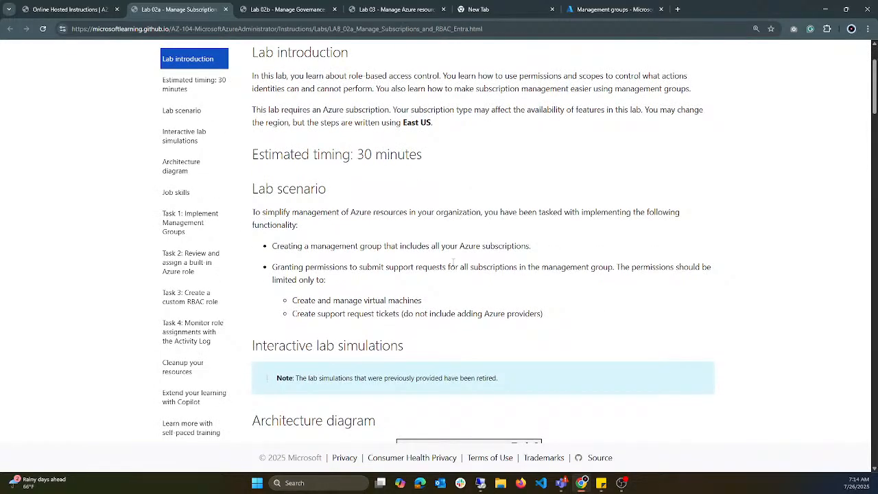
pyautogui.scroll(1, 451, 261)
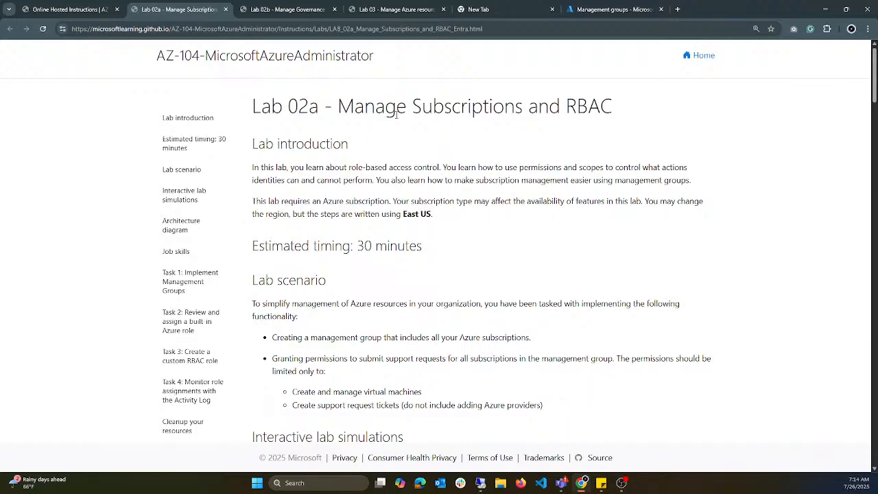
# Step: In the Azure portal, open the Tenant Root Group's access control and list its privileged administrator roles
pyautogui.click(635, 10)
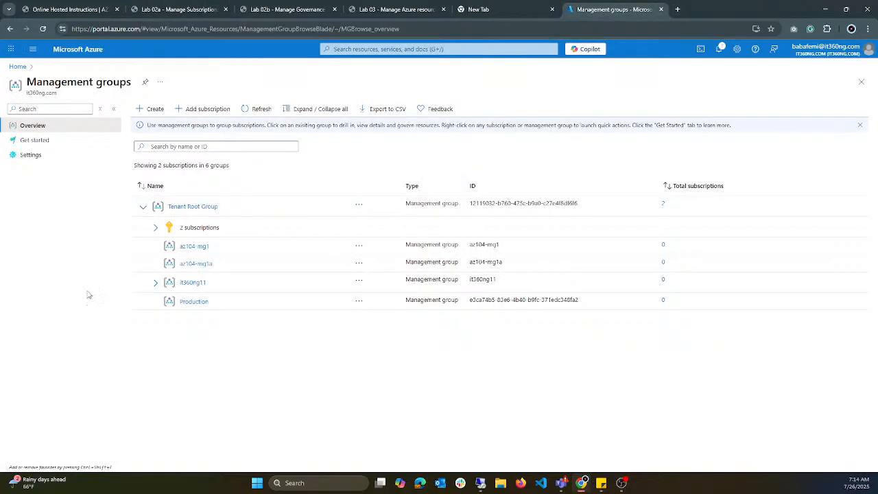
pyautogui.click(204, 208)
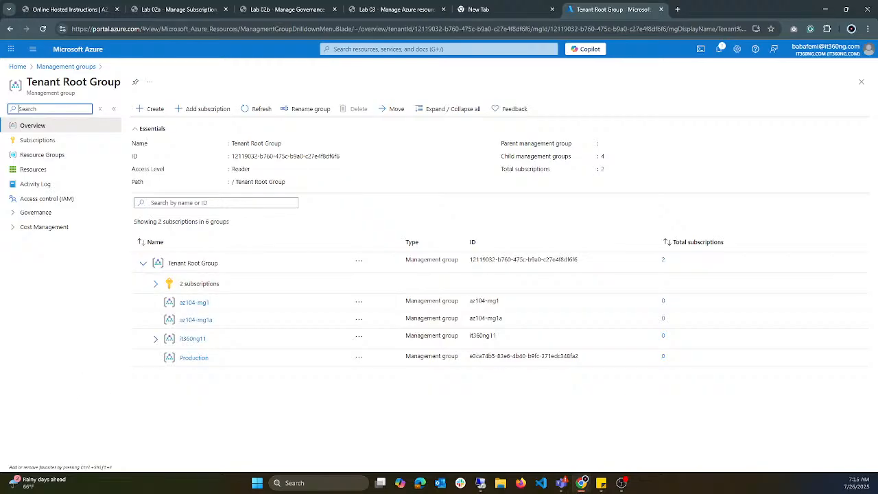
pyautogui.click(62, 202)
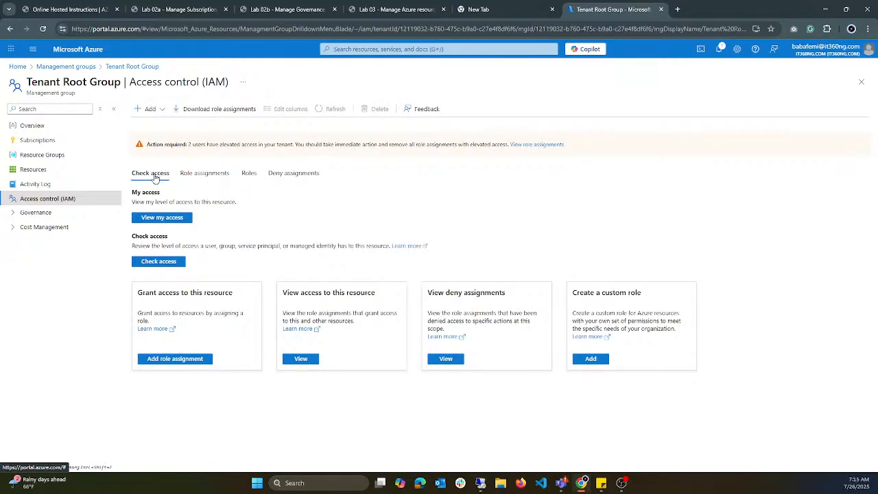
pyautogui.click(249, 173)
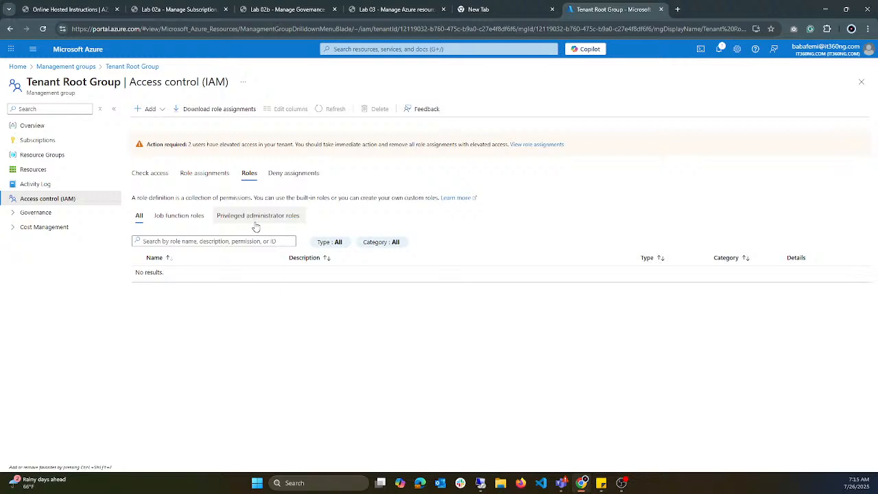
pyautogui.click(255, 224)
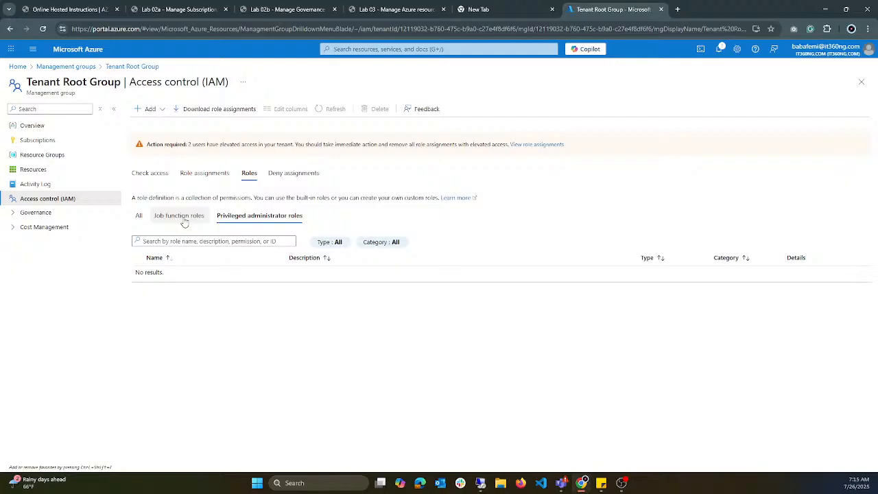
pyautogui.click(187, 219)
pyautogui.click(245, 224)
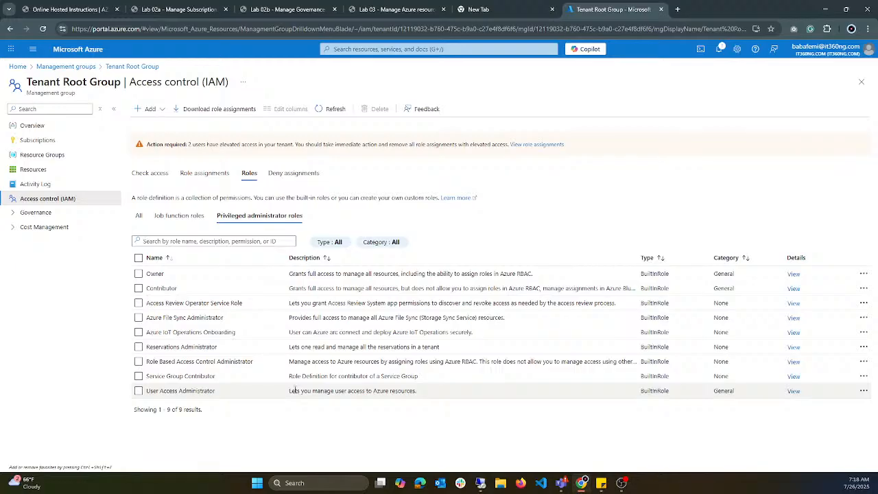
# Step: Compare the descriptions of the Role Based Access Control Administrator and User Access Administrator roles
pyautogui.moveTo(312, 361); pyautogui.dragTo(376, 362)
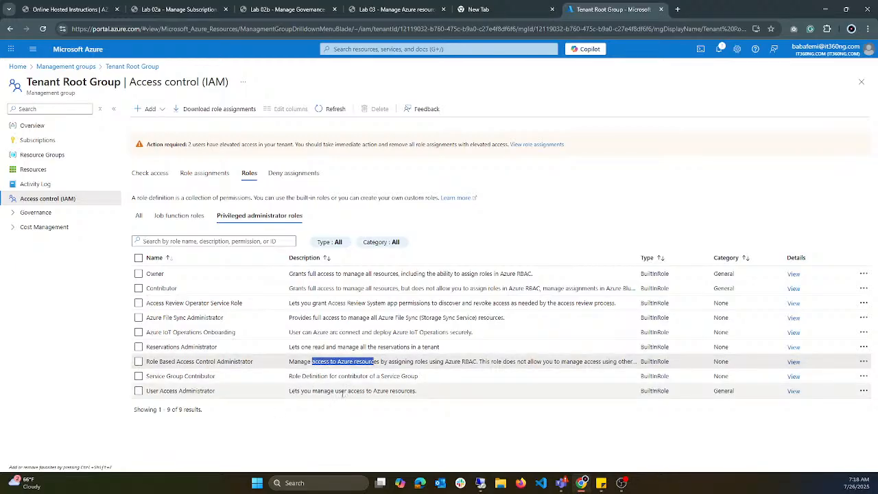
pyautogui.moveTo(332, 391); pyautogui.dragTo(373, 390)
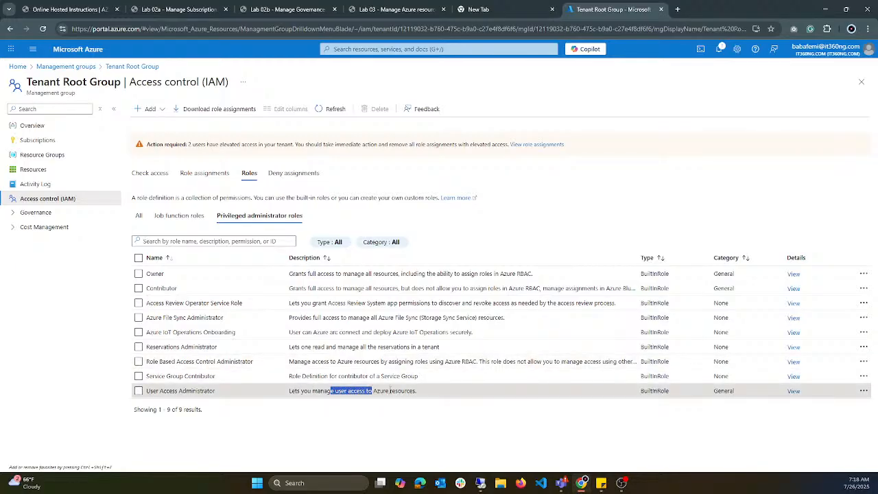
pyautogui.moveTo(317, 362); pyautogui.dragTo(388, 361)
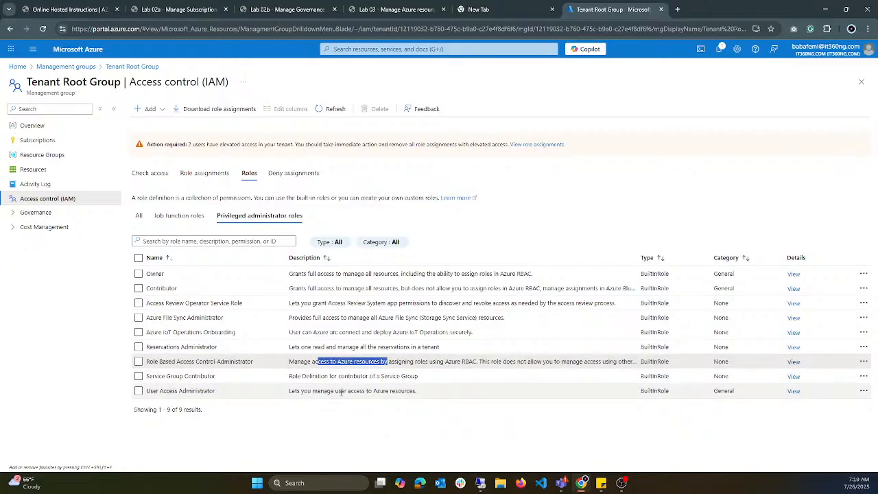
pyautogui.moveTo(335, 391); pyautogui.dragTo(417, 391)
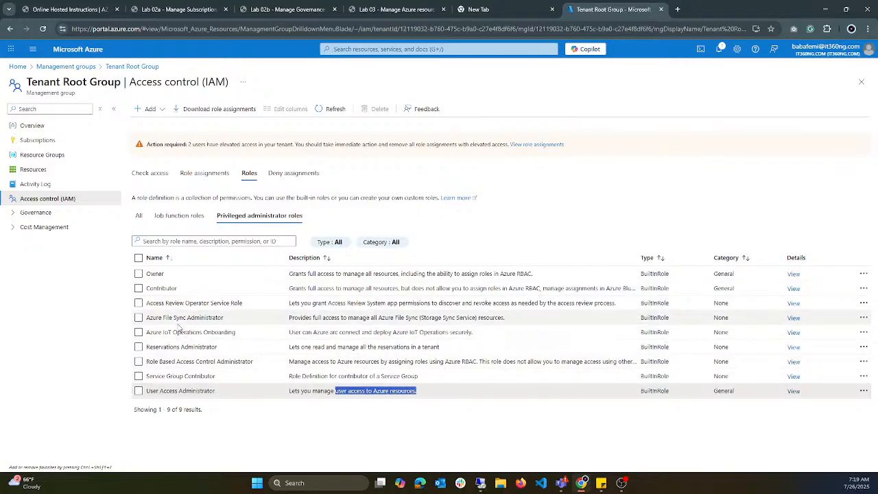
# Step: List the job function roles for the Tenant Root Group and look through them
pyautogui.click(181, 218)
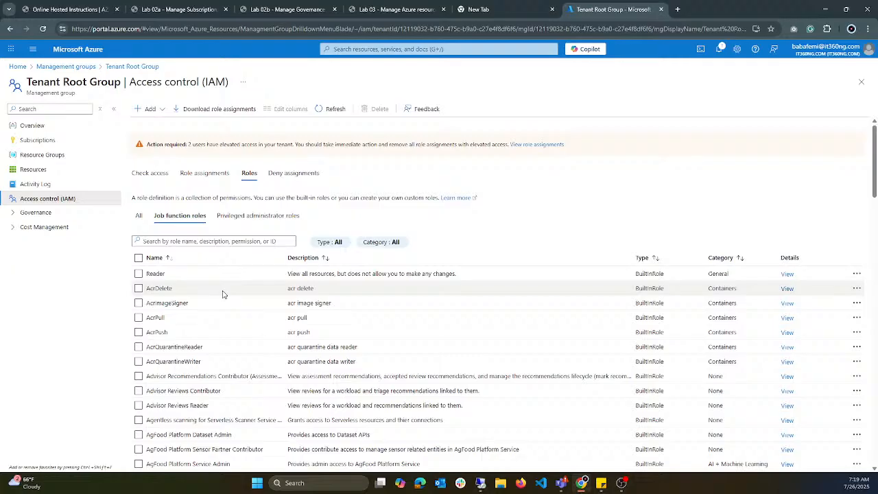
pyautogui.scroll(-3, 230, 285)
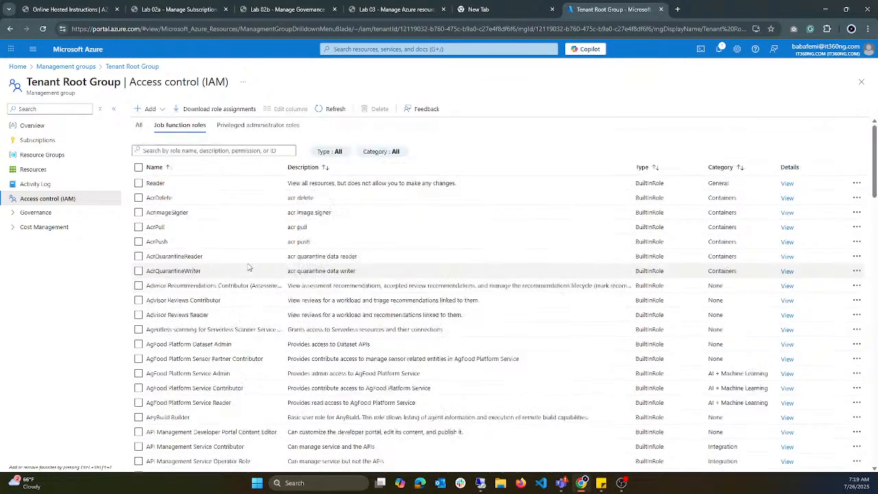
pyautogui.scroll(3, 249, 268)
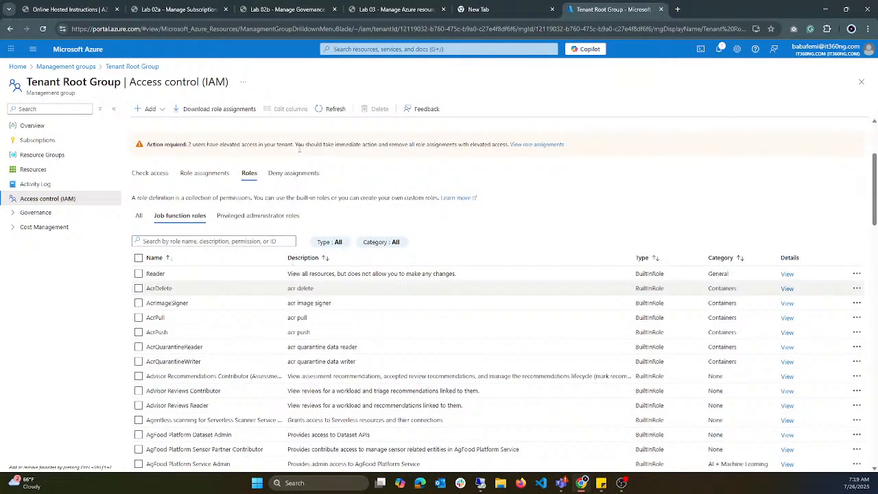
pyautogui.scroll(-3, 299, 148)
# Step: In the Lab 02a instructions, highlight RBAC in the title and the introduction's passage on permissions and scopes
pyautogui.click(178, 9)
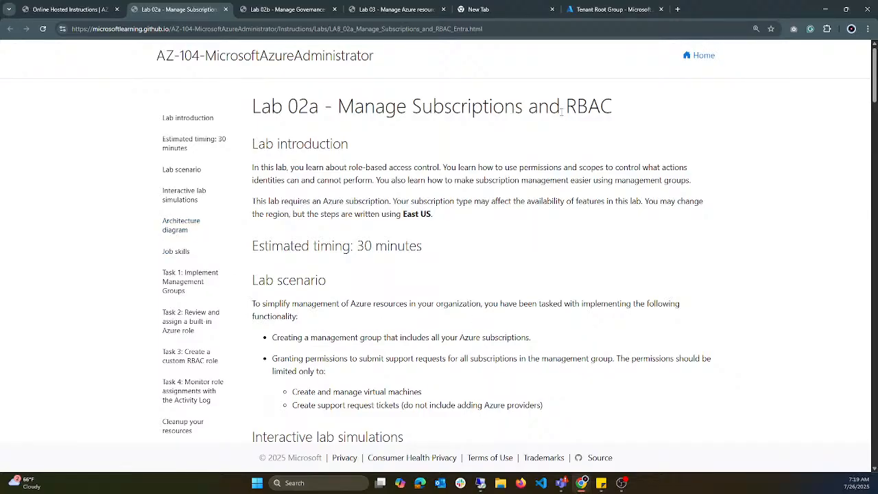
pyautogui.moveTo(562, 111); pyautogui.dragTo(648, 112)
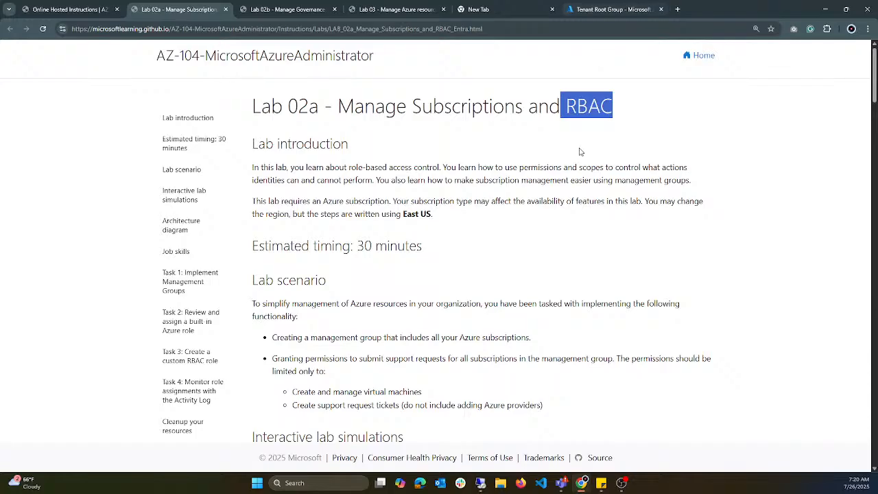
pyautogui.moveTo(540, 166); pyautogui.dragTo(592, 180)
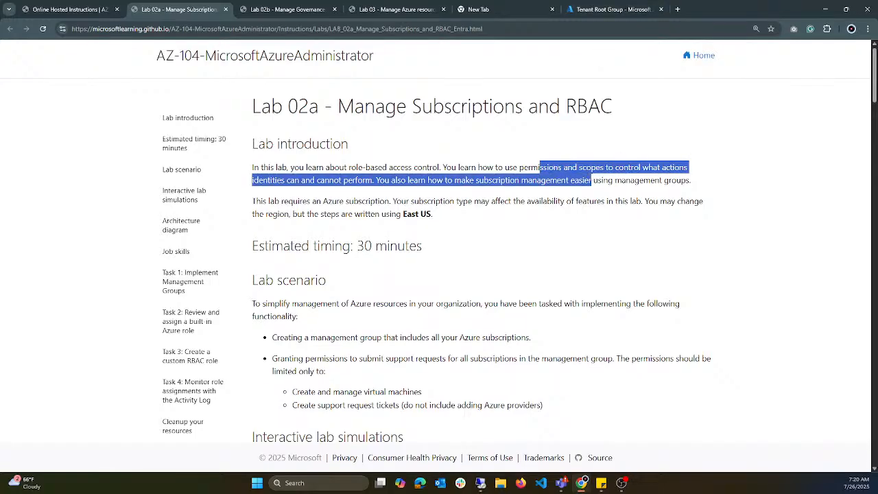
pyautogui.click(599, 176)
pyautogui.moveTo(538, 167); pyautogui.dragTo(631, 179)
# Step: Switch to the Azure portal and browse the Tenant Root Group's job function roles with their descriptions
pyautogui.click(612, 10)
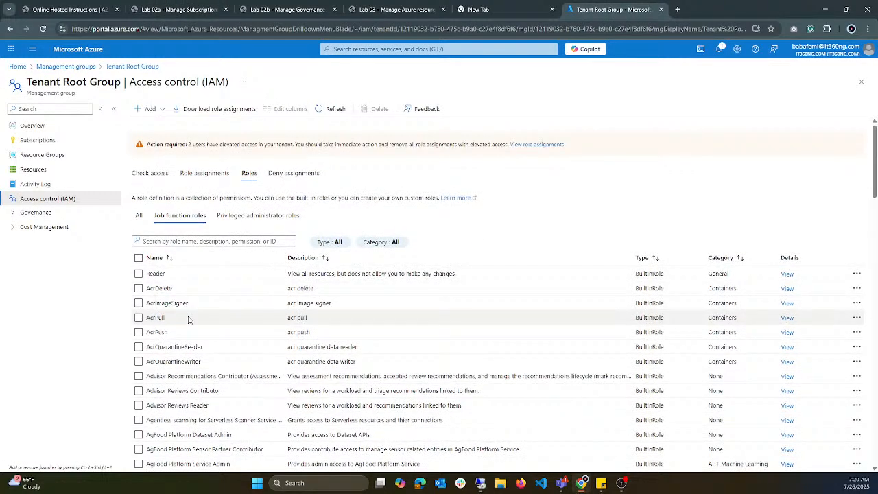
pyautogui.scroll(-5, 190, 319)
pyautogui.scroll(3, 225, 198)
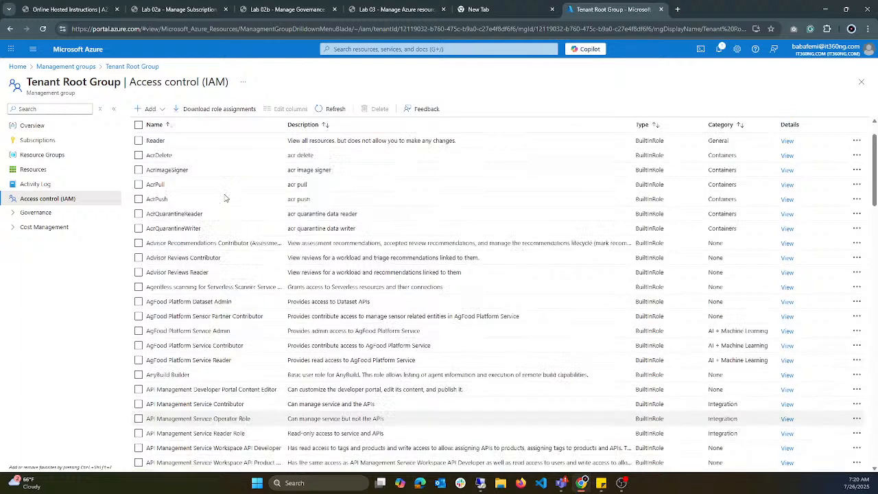
pyautogui.scroll(3, 225, 198)
pyautogui.scroll(-5, 291, 279)
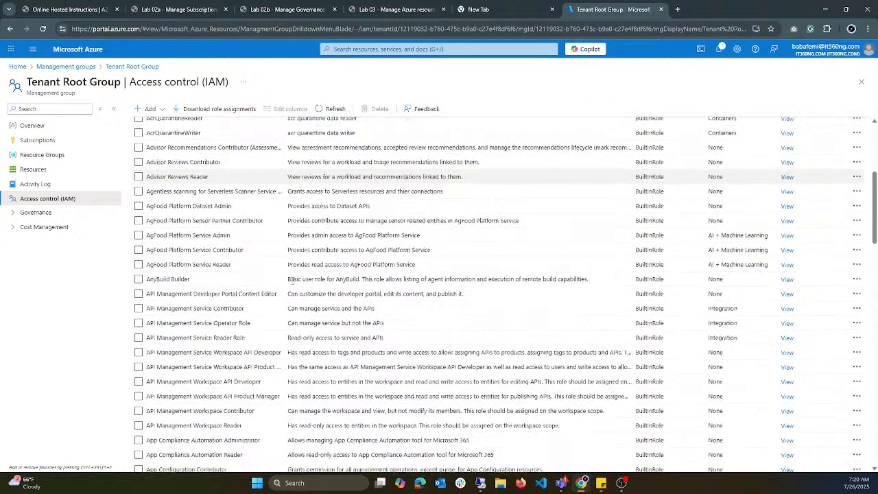
pyautogui.scroll(5, 291, 279)
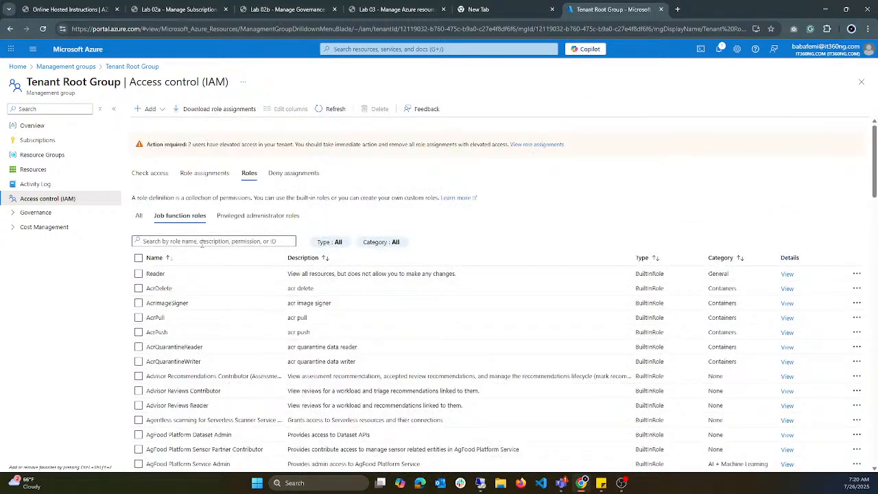
# Step: Search the job function roles for "virtual" and open the details of the Virtual Machine Contributor role
pyautogui.click(201, 245)
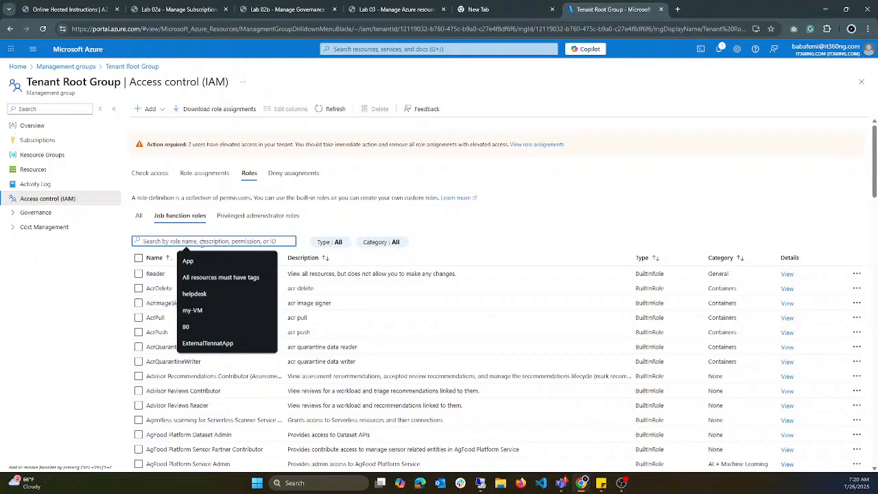
pyautogui.write('vir')
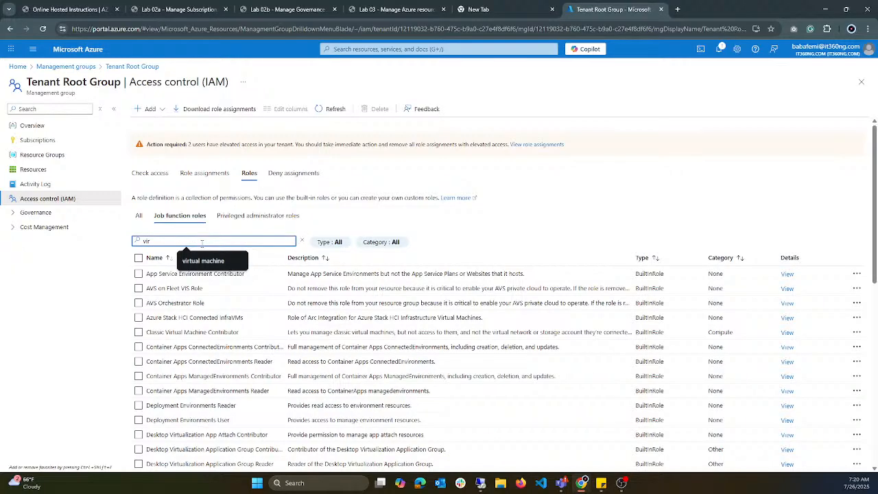
pyautogui.write('tual')
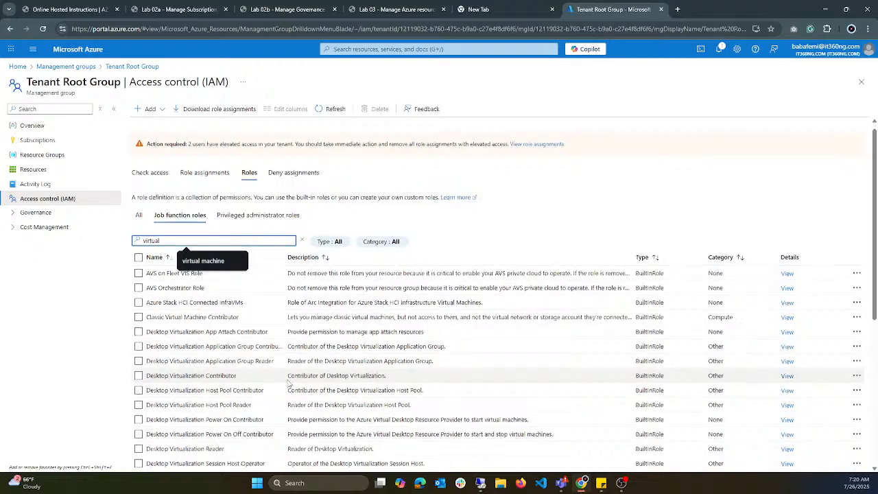
pyautogui.scroll(-3, 284, 376)
pyautogui.scroll(-1, 284, 376)
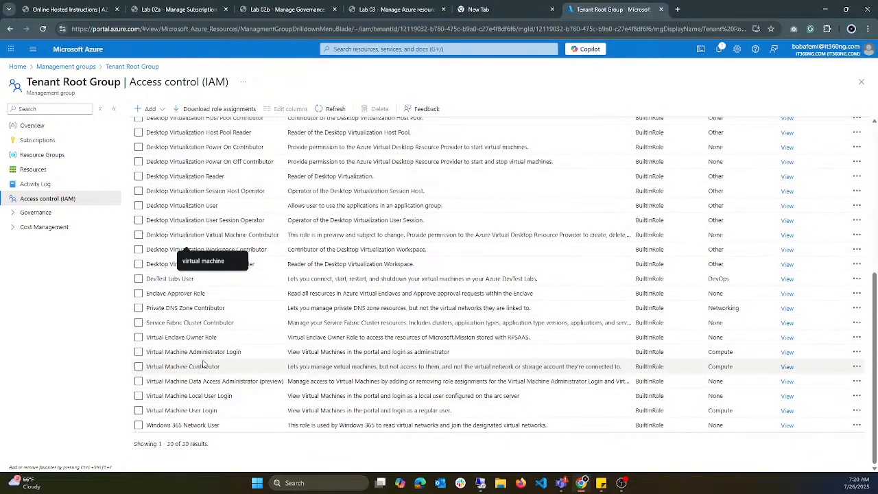
pyautogui.click(793, 372)
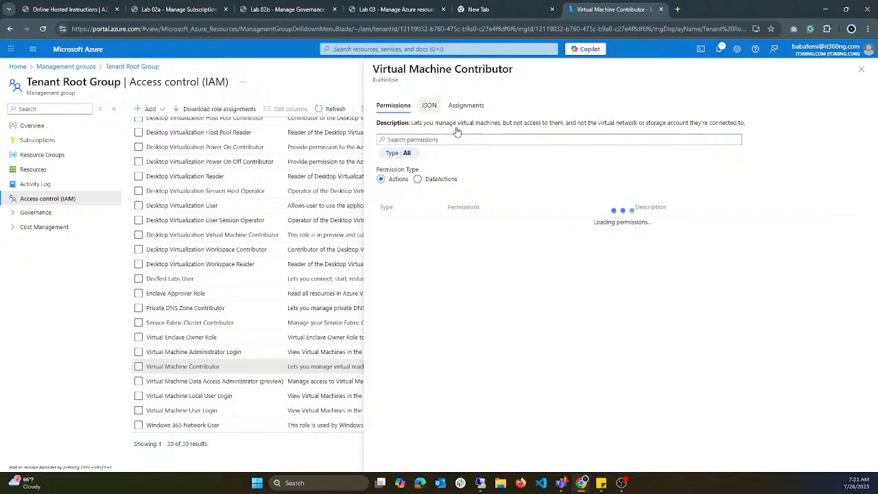
# Step: Look through the Virtual Machine Contributor role's action permissions, including those under Microsoft.Compute
pyautogui.click(395, 110)
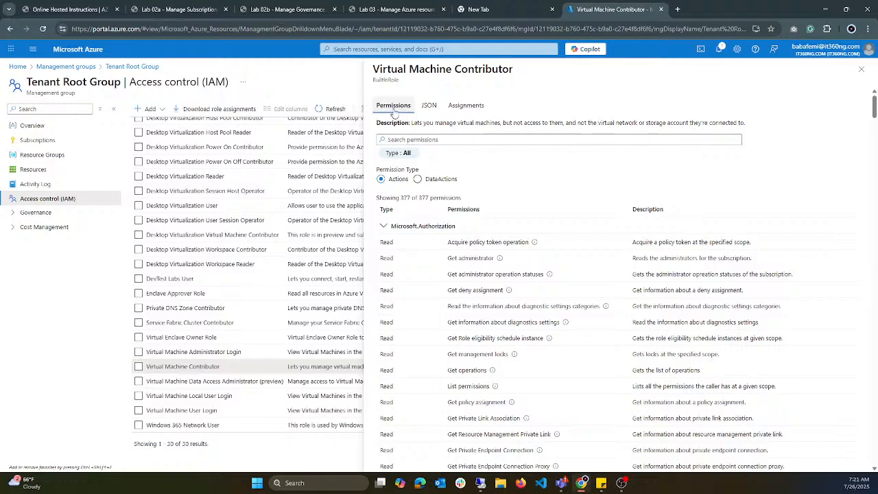
pyautogui.scroll(-15, 451, 256)
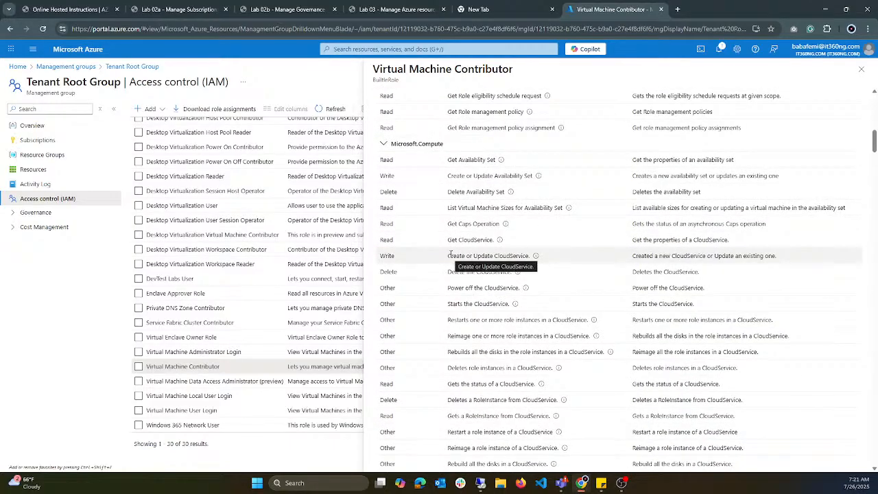
pyautogui.scroll(15, 450, 254)
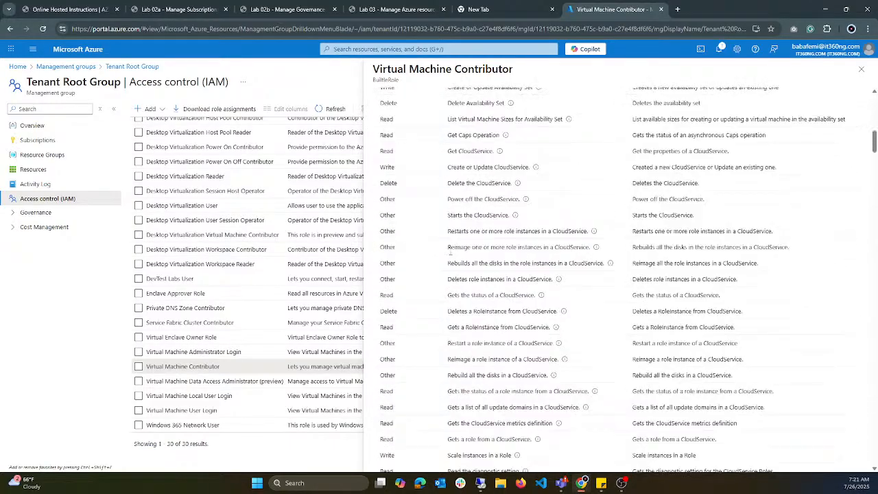
pyautogui.scroll(2, 450, 227)
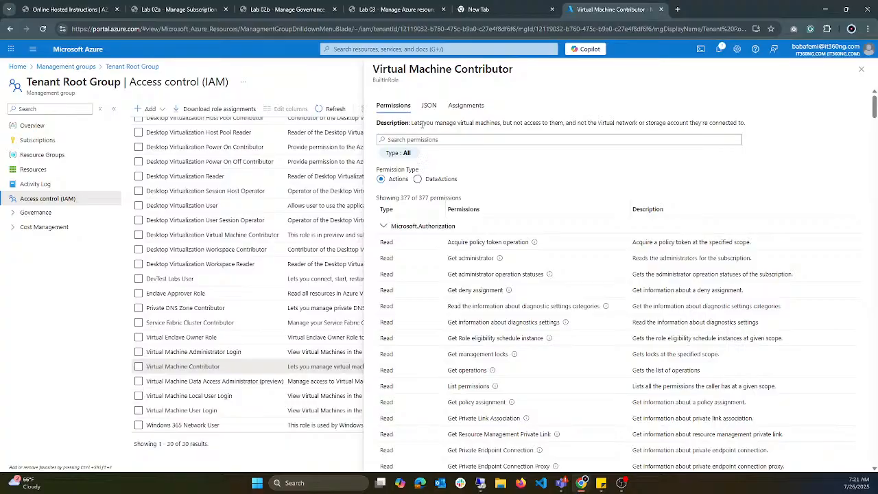
# Step: Show the role's JSON definition and highlight the unique identifier that follows roleDefinitions in its id
pyautogui.click(429, 105)
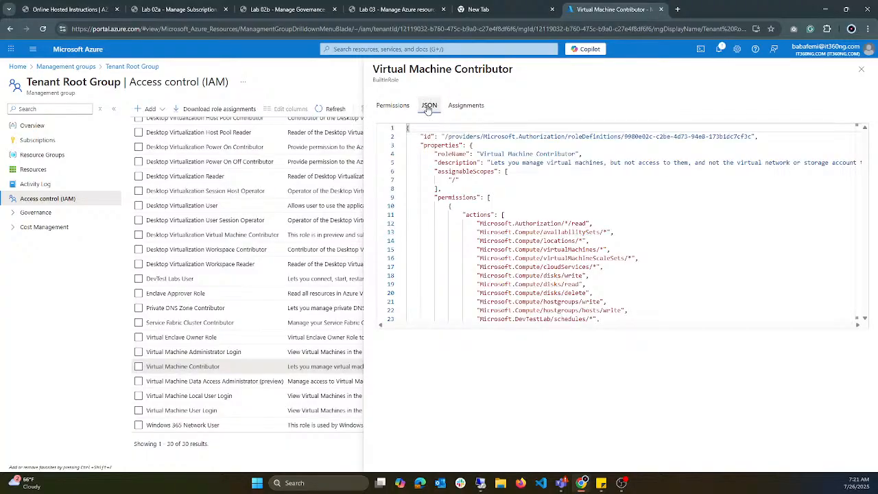
pyautogui.scroll(-1, 552, 234)
pyautogui.scroll(1, 553, 234)
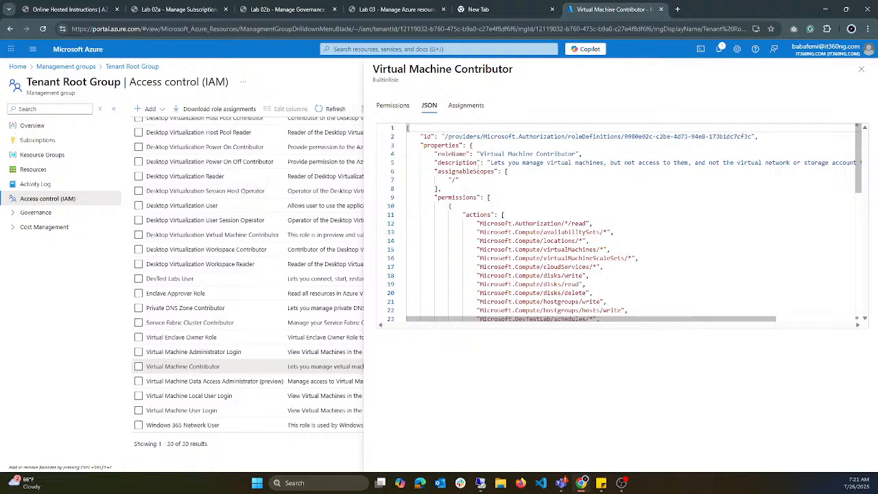
pyautogui.moveTo(445, 135); pyautogui.dragTo(783, 136)
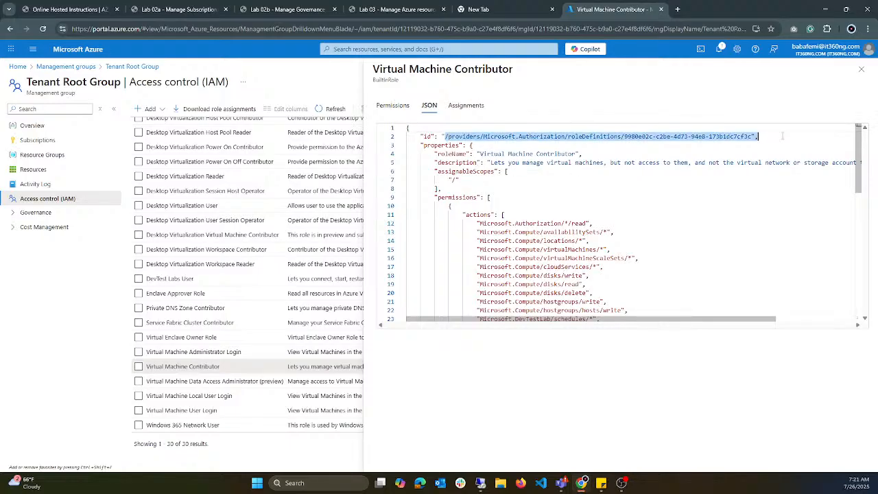
pyautogui.click(713, 137)
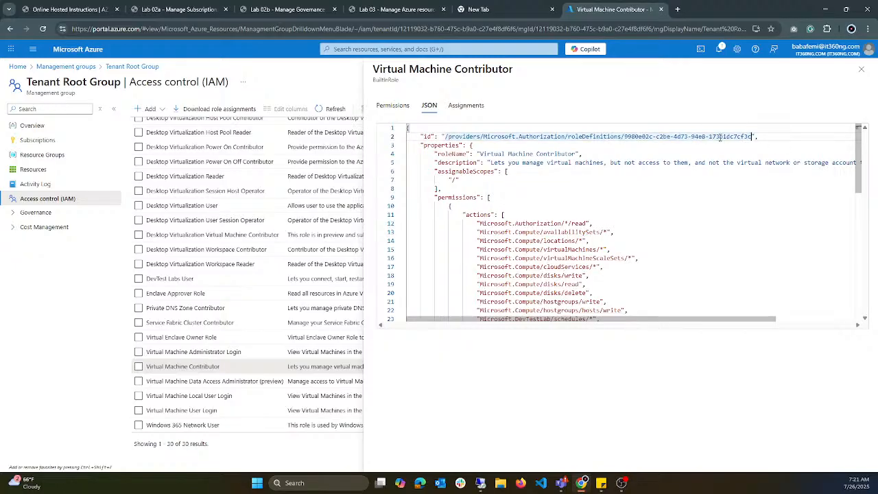
pyautogui.moveTo(754, 136); pyautogui.dragTo(622, 136)
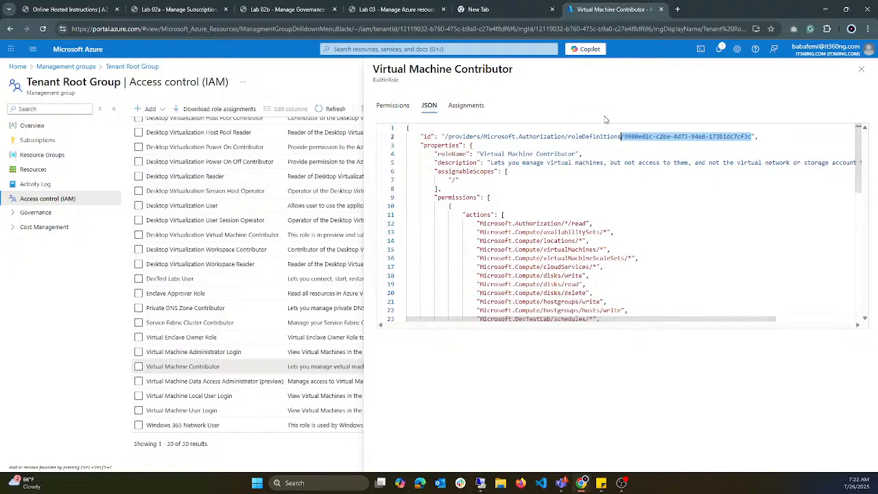
pyautogui.click(582, 146)
pyautogui.moveTo(625, 137); pyautogui.dragTo(753, 137)
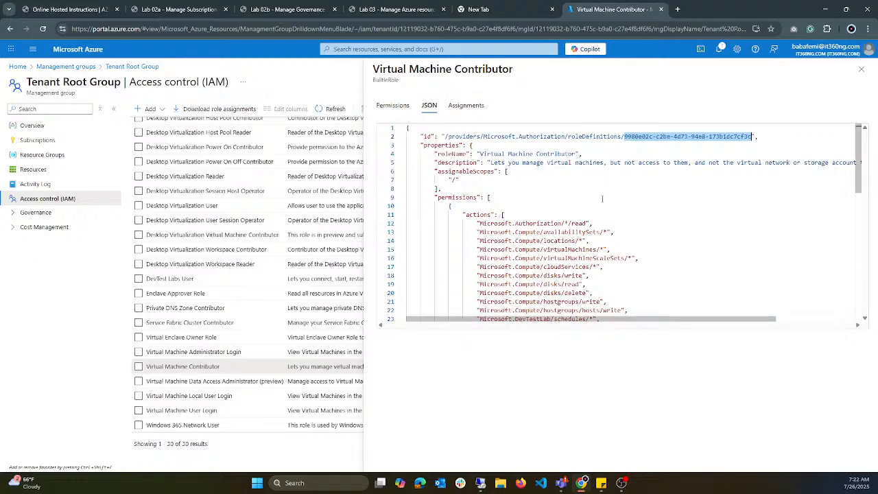
pyautogui.click(627, 138)
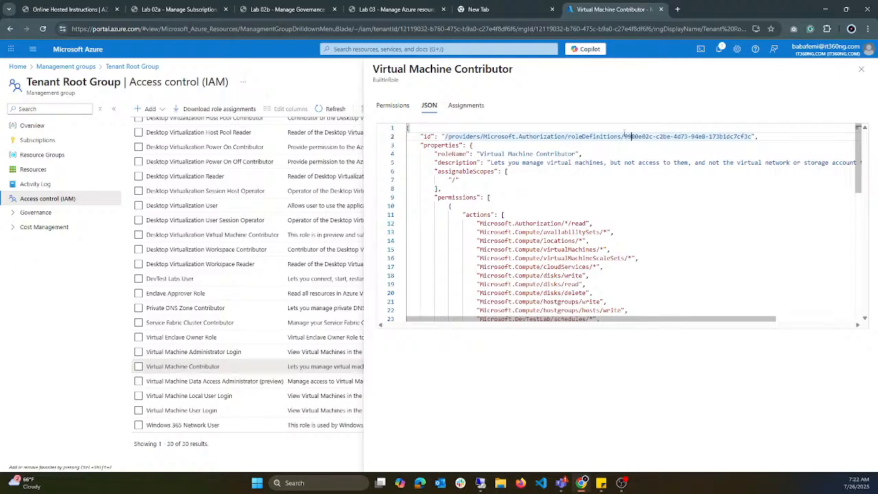
pyautogui.moveTo(625, 137); pyautogui.dragTo(753, 137)
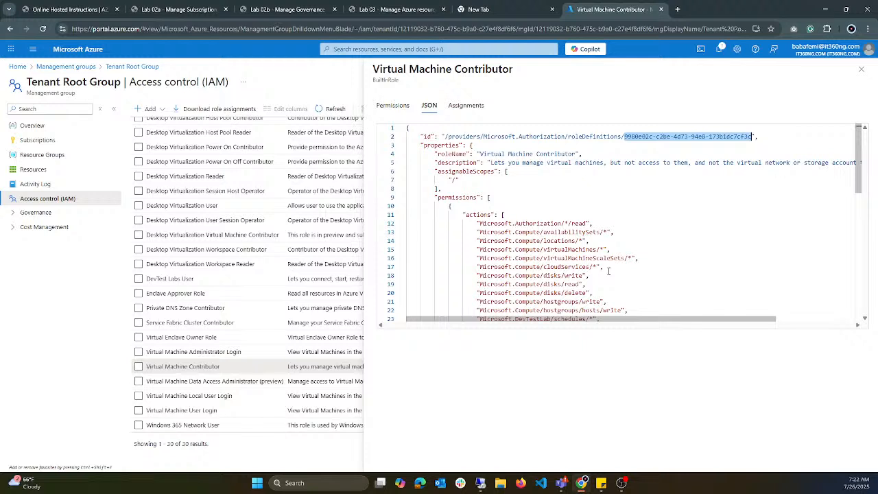
# Step: Highlight the roleName entry and the start of the description in the JSON, and read along the description line
pyautogui.moveTo(435, 153); pyautogui.dragTo(582, 153)
pyautogui.click(478, 154)
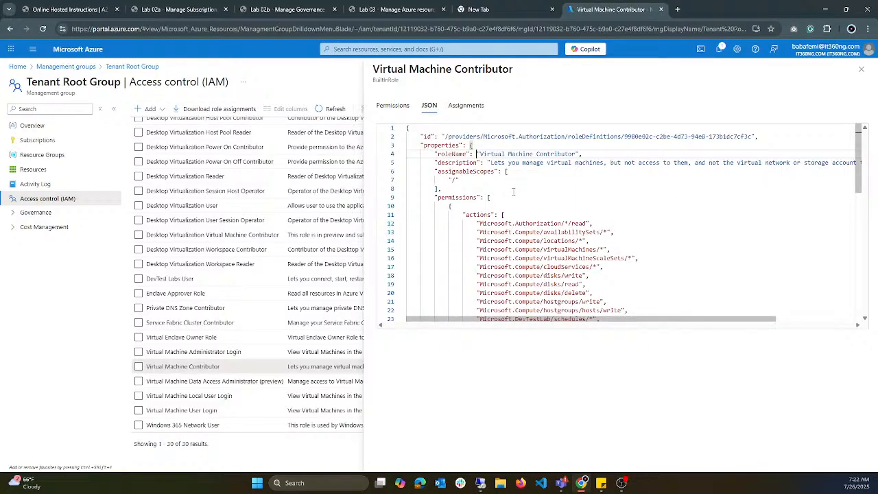
pyautogui.moveTo(491, 163); pyautogui.dragTo(642, 165)
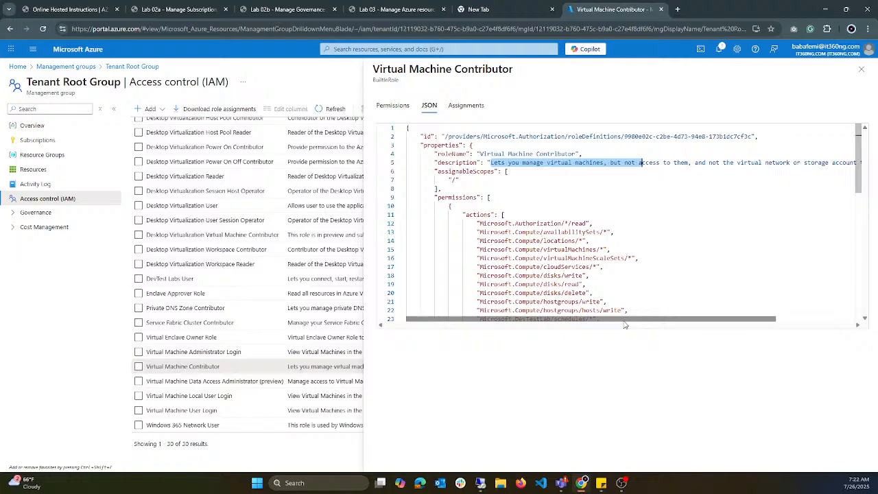
pyautogui.moveTo(625, 325); pyautogui.dragTo(673, 299)
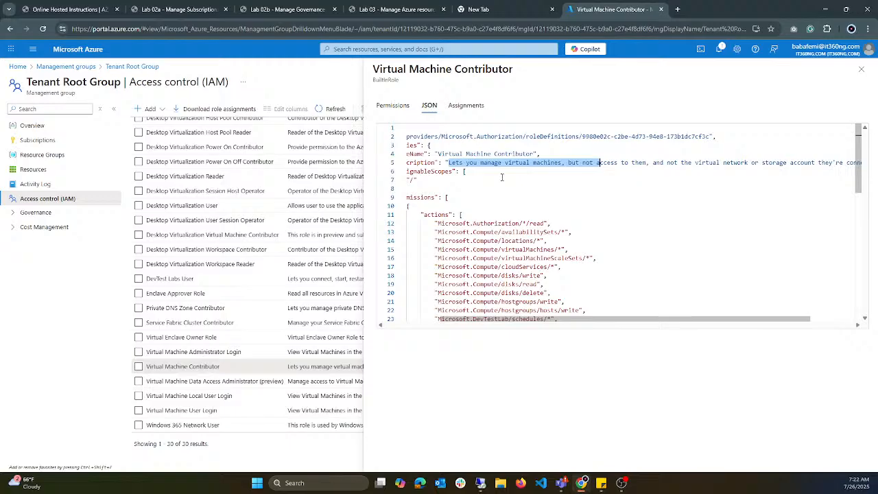
pyautogui.click(570, 163)
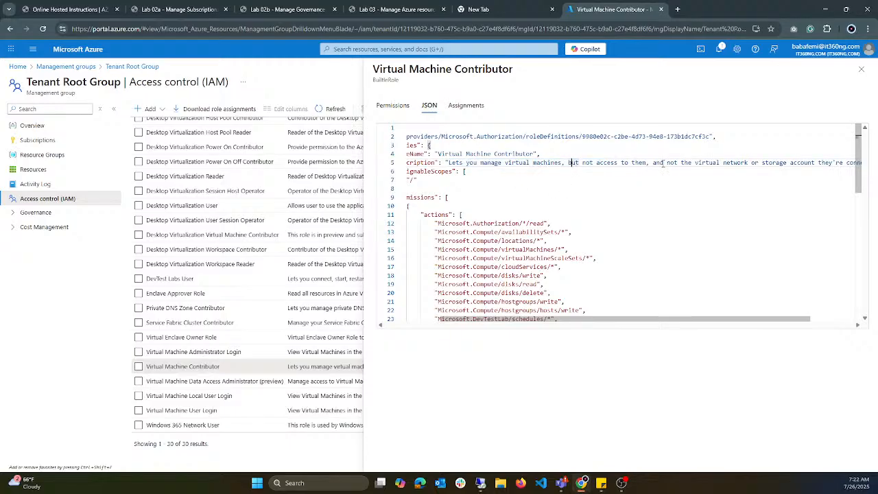
pyautogui.moveTo(693, 324); pyautogui.dragTo(594, 323)
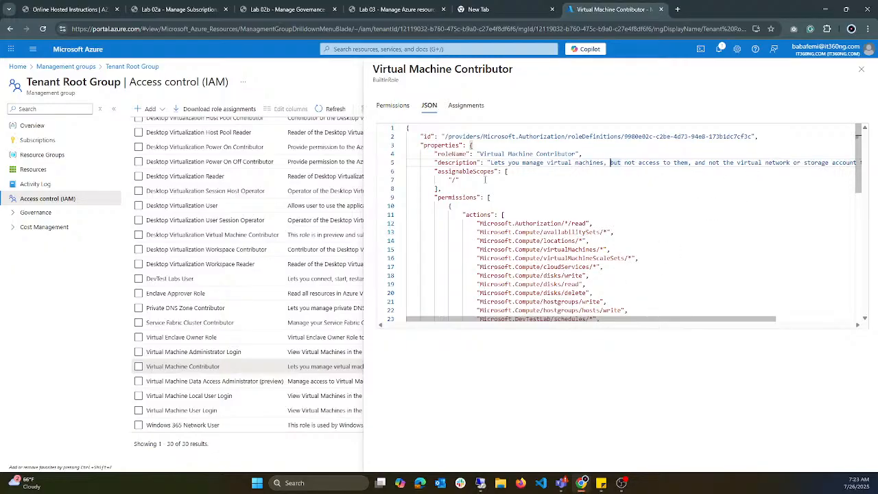
# Step: Highlight assignableScopes in the JSON, and the matching phrase on scopes controlling actions in the Lab 02a introduction
pyautogui.moveTo(485, 179); pyautogui.dragTo(437, 172)
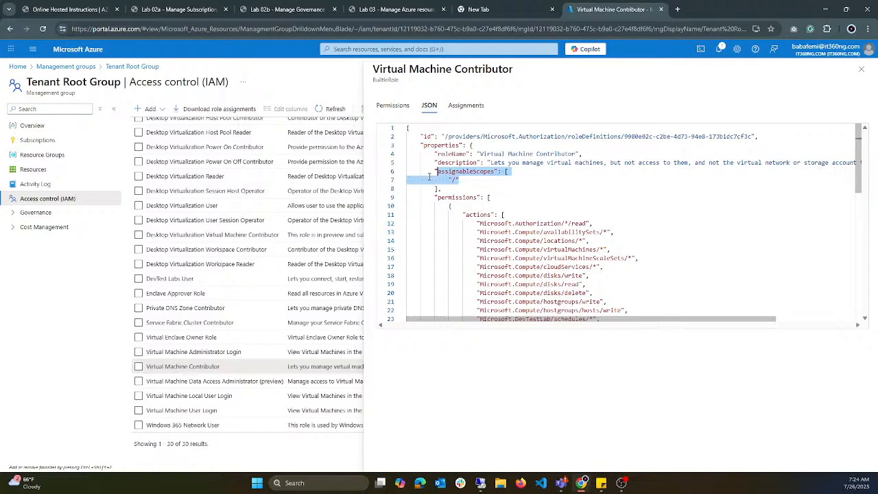
pyautogui.click(479, 173)
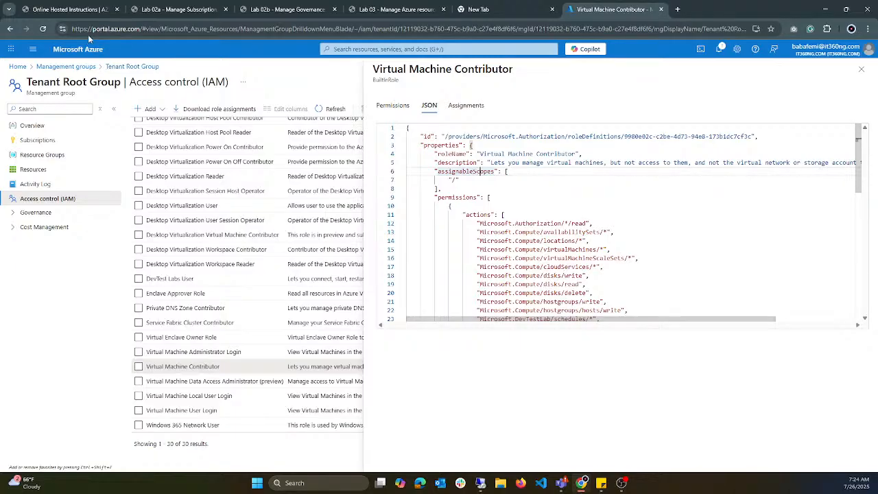
pyautogui.click(177, 10)
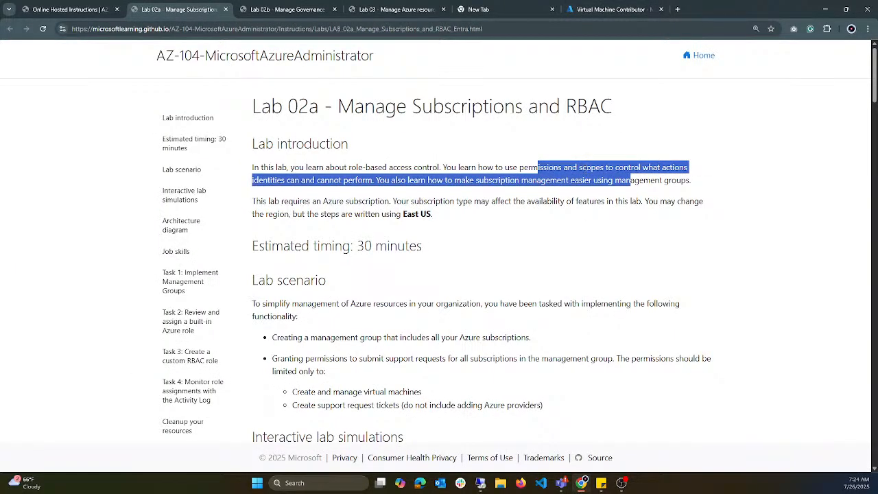
pyautogui.click(590, 166)
pyautogui.moveTo(573, 167); pyautogui.dragTo(691, 163)
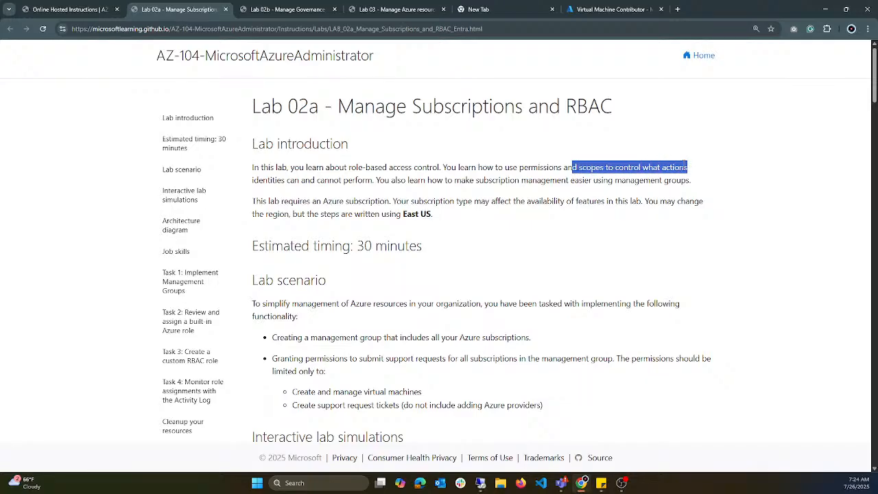
# Step: In the Azure portal, highlight the JSON's actions from Microsoft.Authorization/*/read through Microsoft.Compute/hostgroups/write, and close the role's details
pyautogui.click(625, 13)
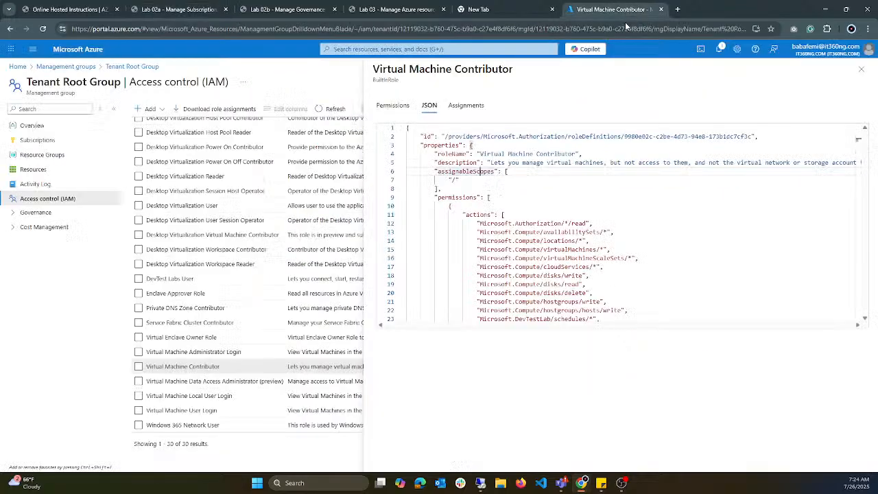
pyautogui.scroll(-1, 502, 214)
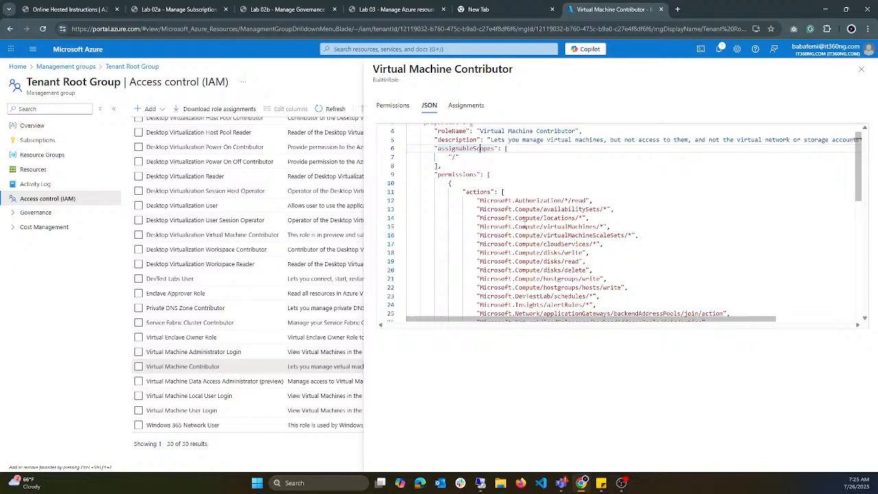
pyautogui.scroll(-1, 524, 226)
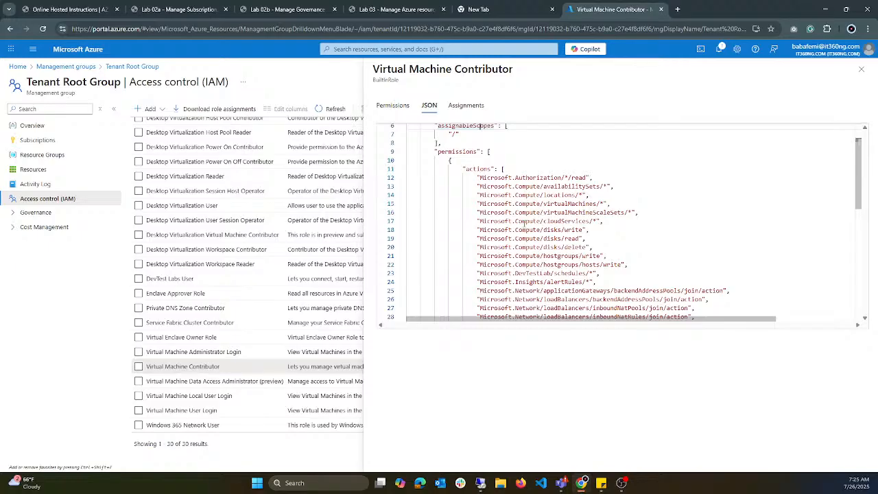
pyautogui.moveTo(466, 169); pyautogui.dragTo(642, 255)
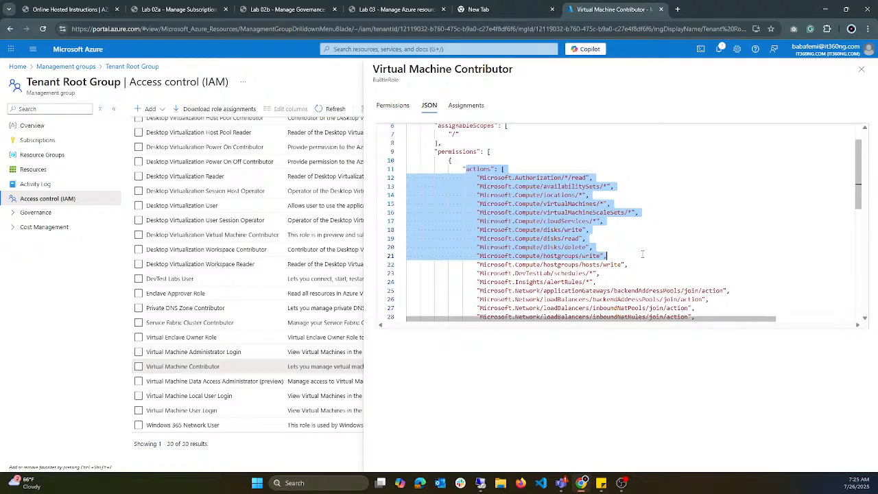
pyautogui.click(863, 77)
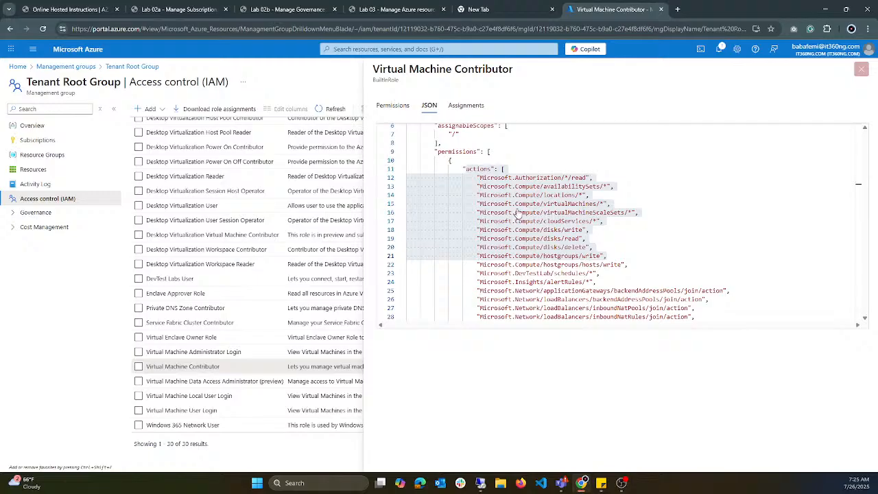
# Step: Close the Virtual Machine Contributor details and search the job function roles for "storage acc"
pyautogui.click(861, 69)
pyautogui.scroll(3, 234, 251)
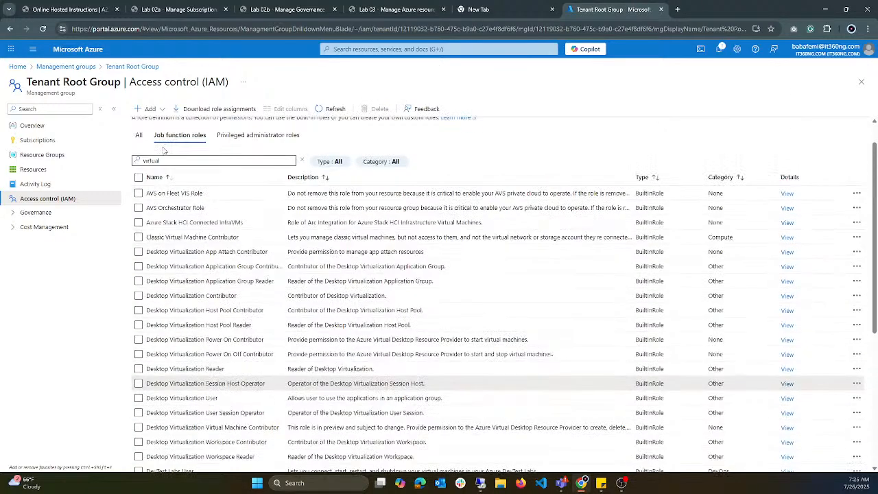
pyautogui.scroll(2, 172, 192)
pyautogui.moveTo(184, 240); pyautogui.dragTo(113, 243)
pyautogui.write('s')
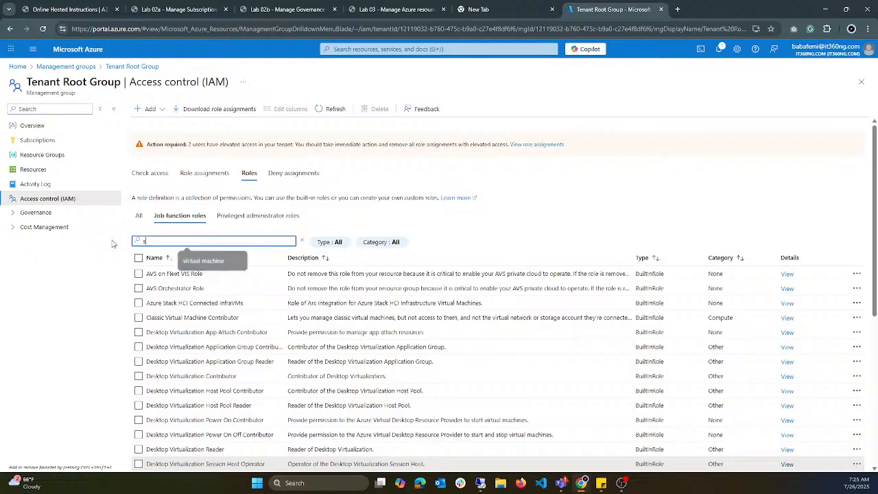
pyautogui.write('torage')
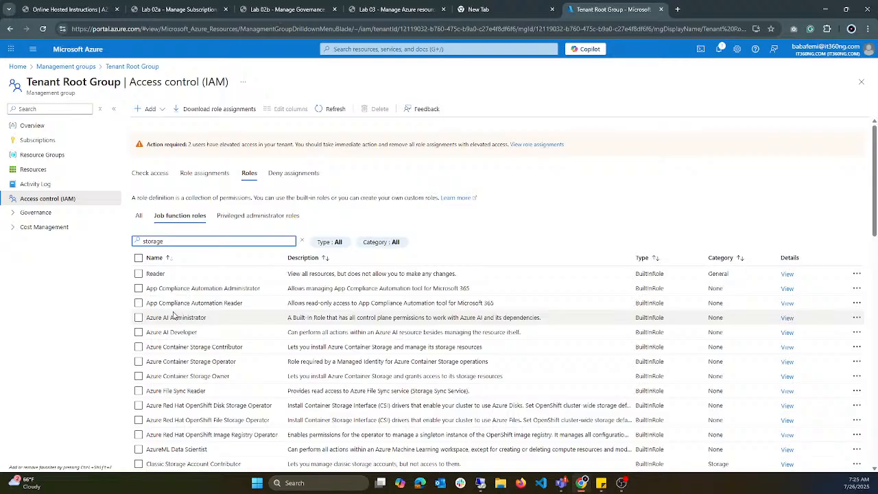
pyautogui.write(' acc')
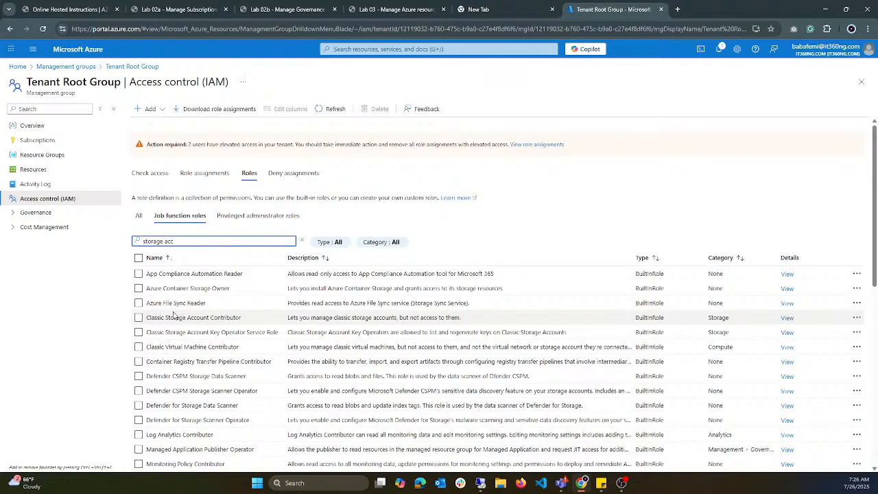
# Step: View the Storage Account Contributor role's permissions and JSON definition, read through its actions, and close the details
pyautogui.scroll(-5, 178, 329)
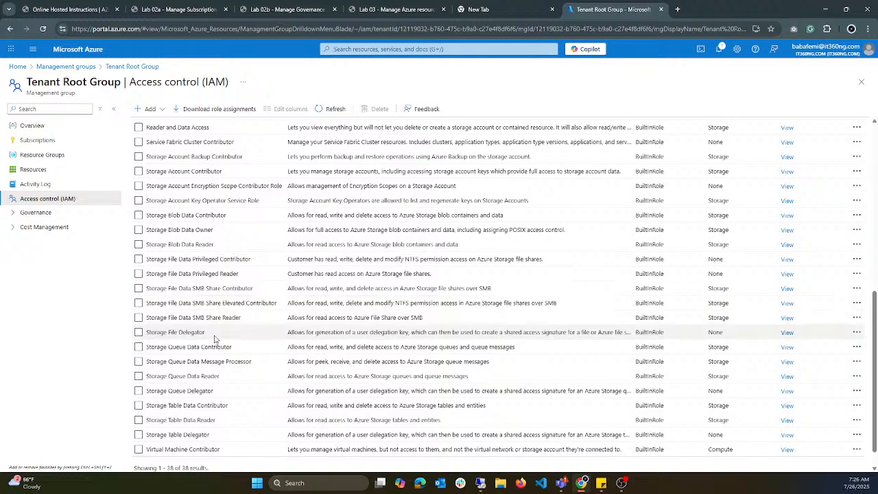
pyautogui.scroll(1, 209, 323)
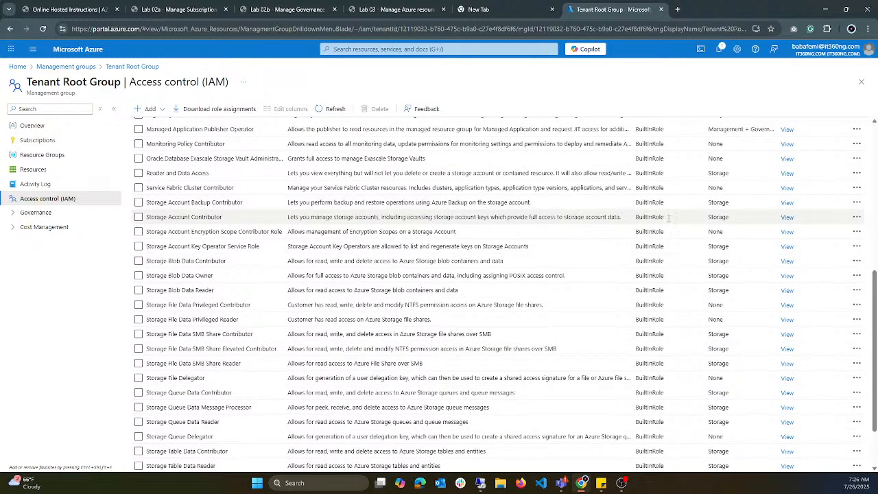
pyautogui.click(788, 217)
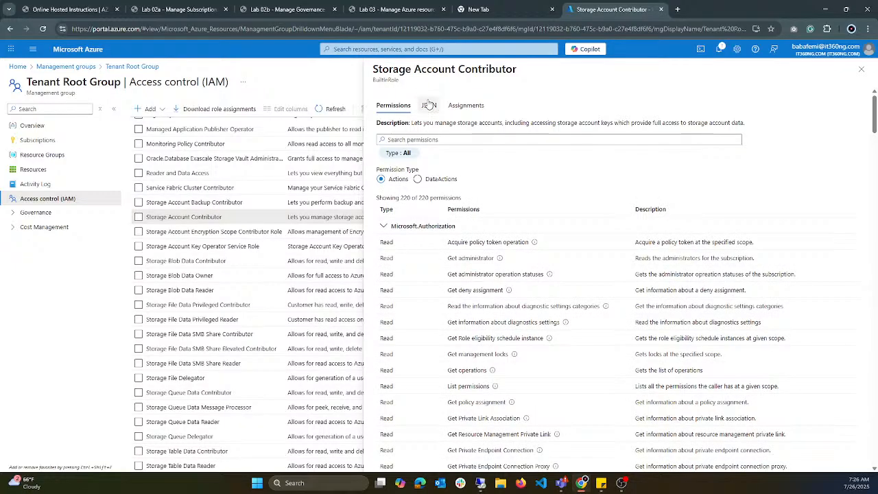
pyautogui.click(429, 105)
pyautogui.scroll(-1, 503, 230)
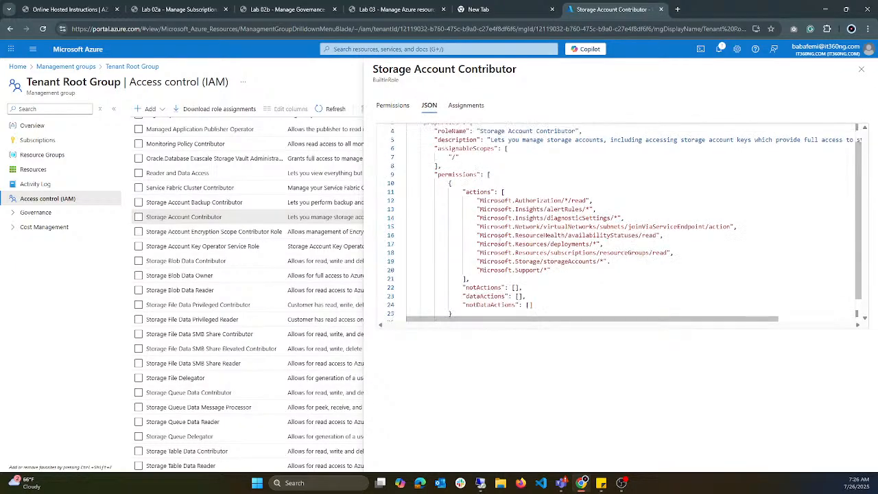
pyautogui.scroll(1, 523, 249)
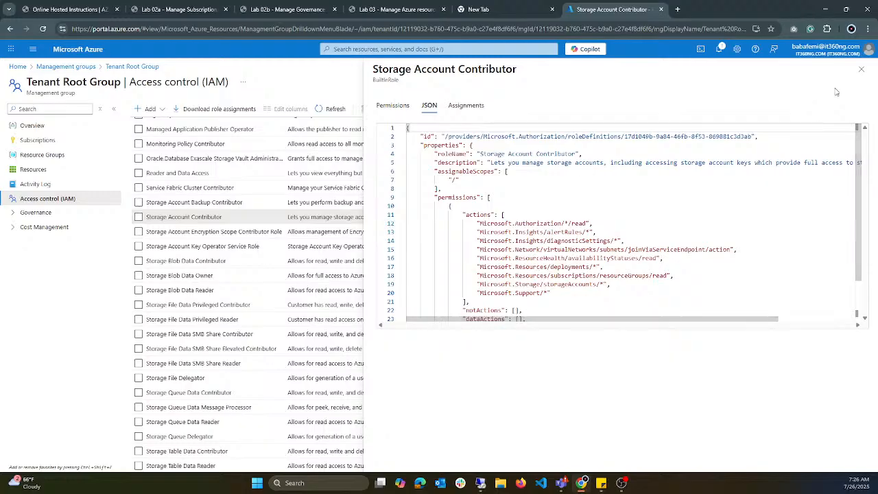
pyautogui.click(861, 71)
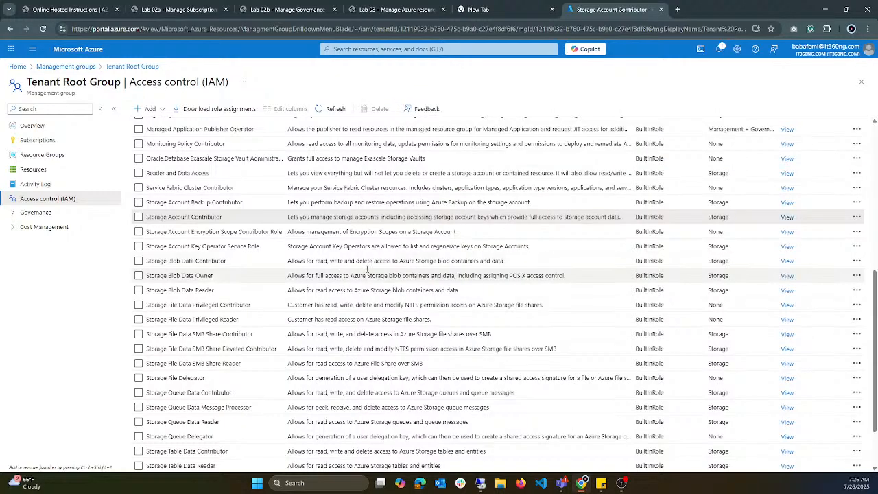
# Step: Look through the storage roles, reopen the Storage Account Contributor role's details and close them
pyautogui.scroll(-2, 253, 352)
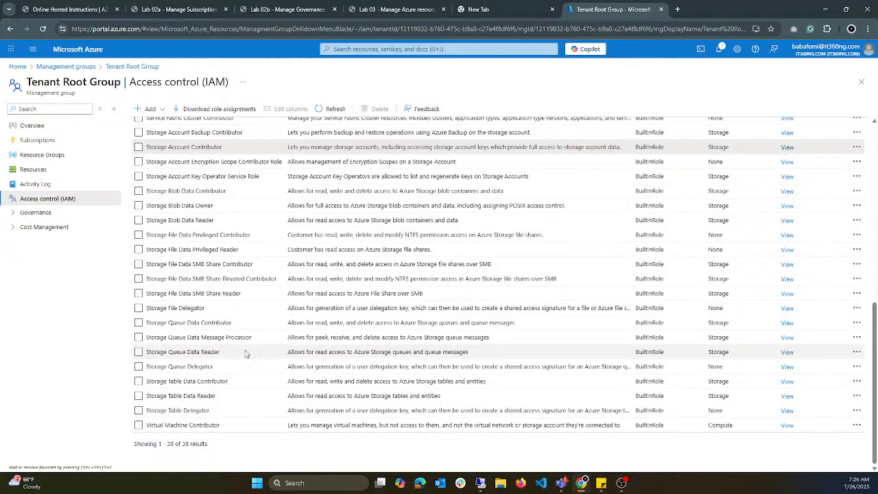
pyautogui.scroll(2, 247, 354)
pyautogui.scroll(1, 195, 348)
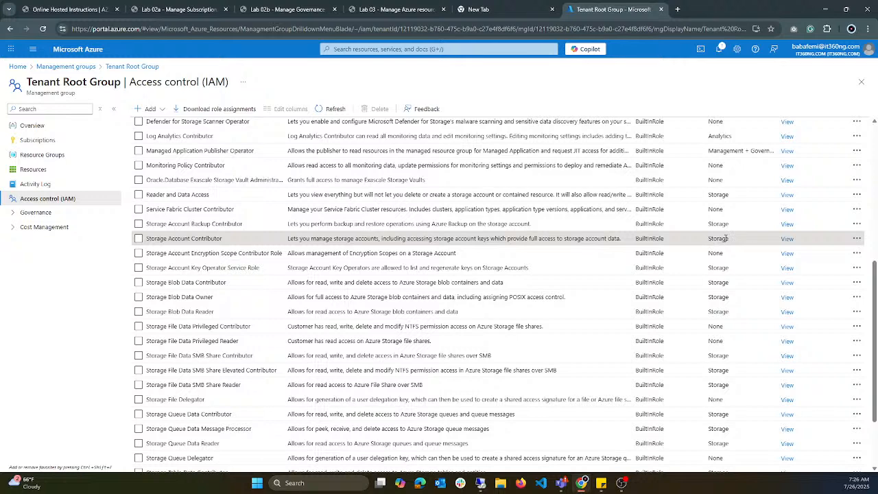
pyautogui.click(787, 239)
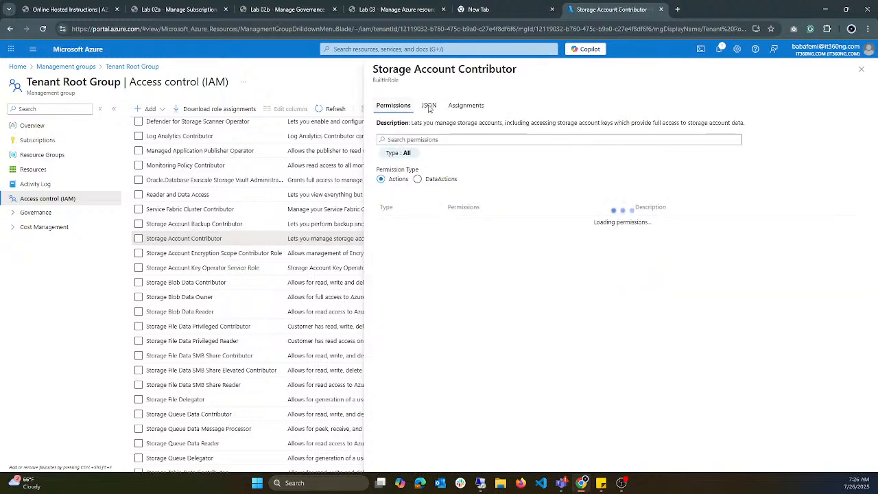
pyautogui.click(862, 73)
# Step: Replace the job function role search with "virtual machine"
pyautogui.scroll(5, 238, 143)
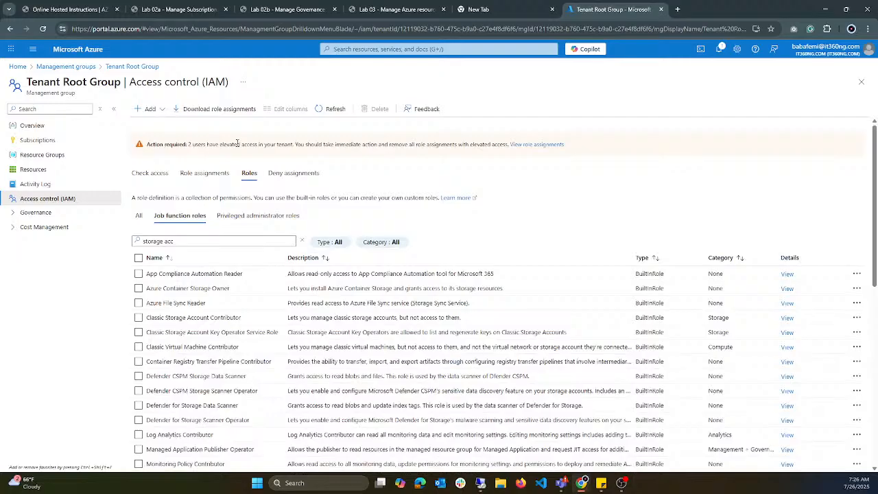
pyautogui.moveTo(181, 241); pyautogui.dragTo(87, 233)
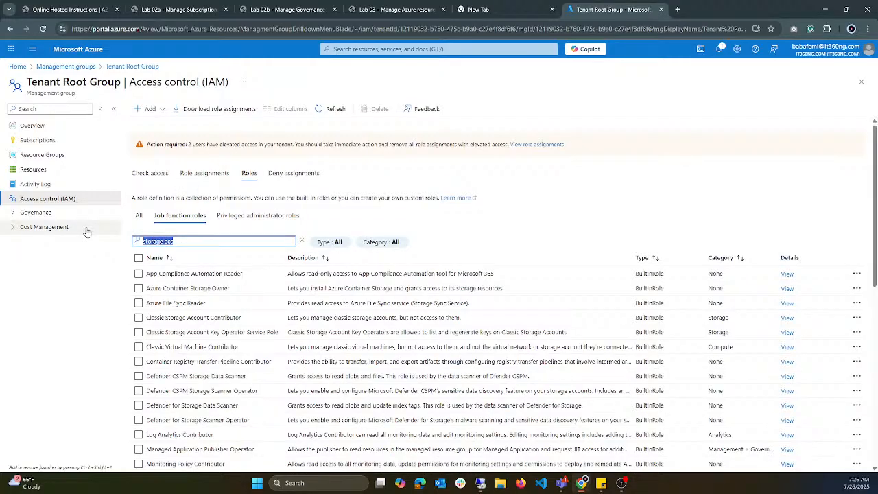
pyautogui.write('virtual machine')
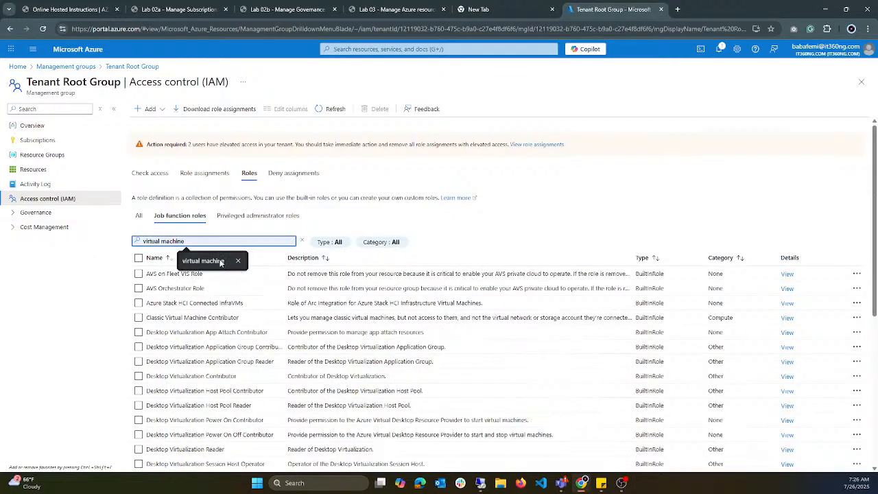
pyautogui.click(205, 261)
# Step: View the Virtual Machine Contributor role's details and show its JSON definition
pyautogui.scroll(-1, 378, 343)
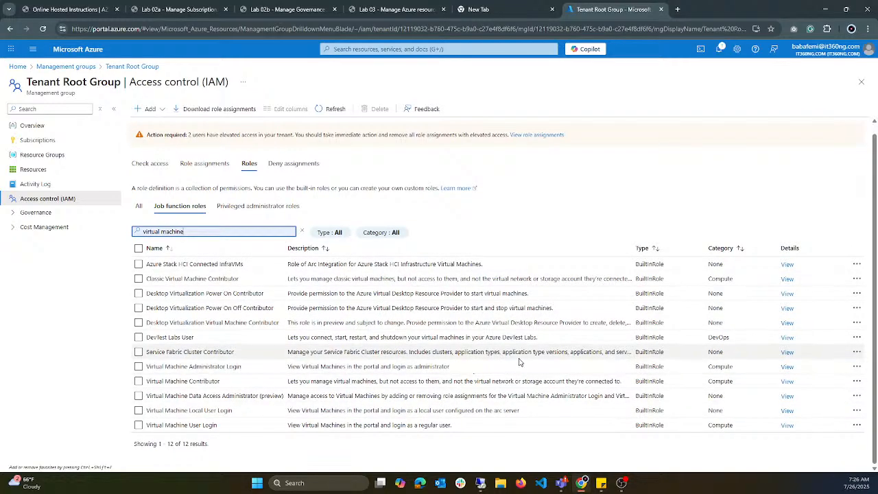
pyautogui.click(787, 382)
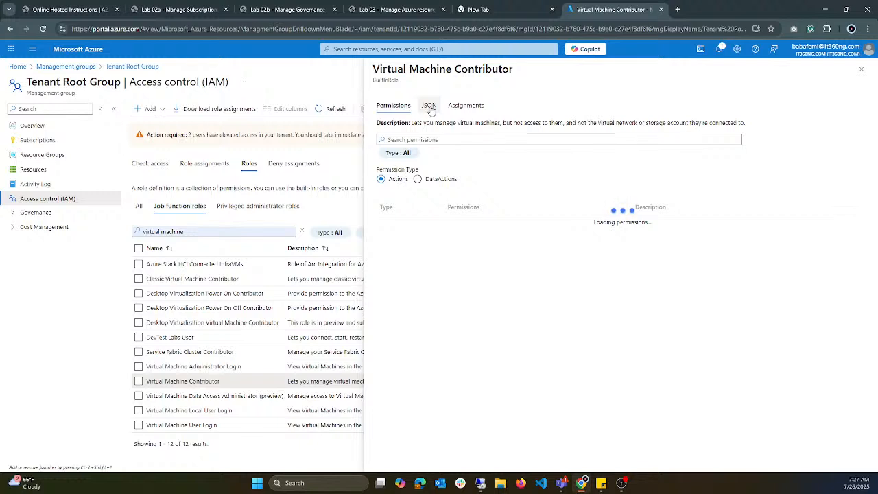
pyautogui.click(430, 108)
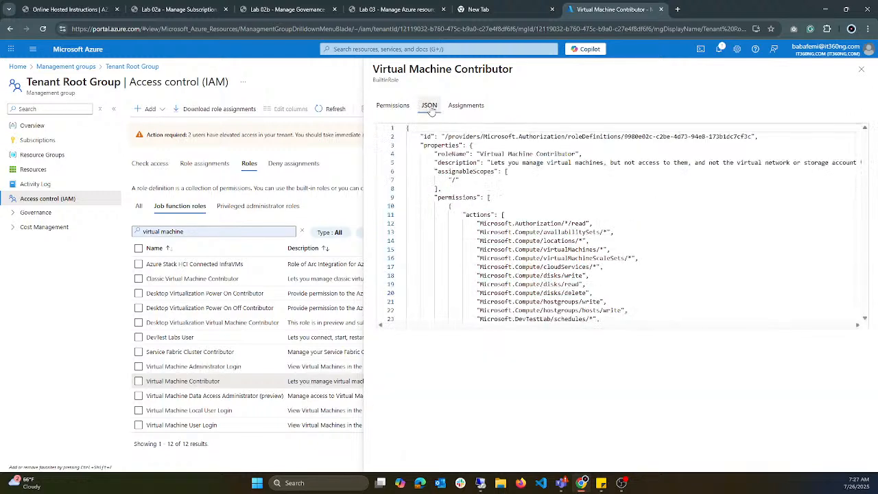
# Step: Highlight the start of the actions list in the JSON, and the wildcard ending the Microsoft.Compute/availabilitySets entry
pyautogui.scroll(-1, 502, 182)
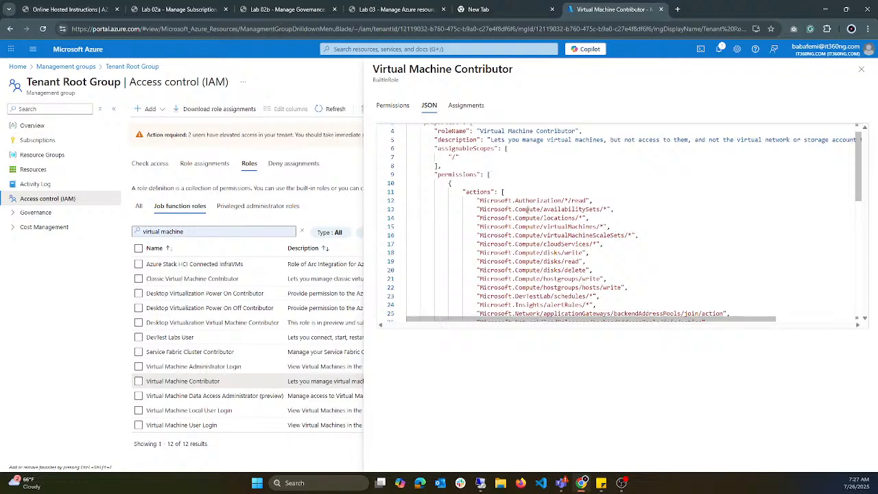
pyautogui.scroll(-1, 478, 208)
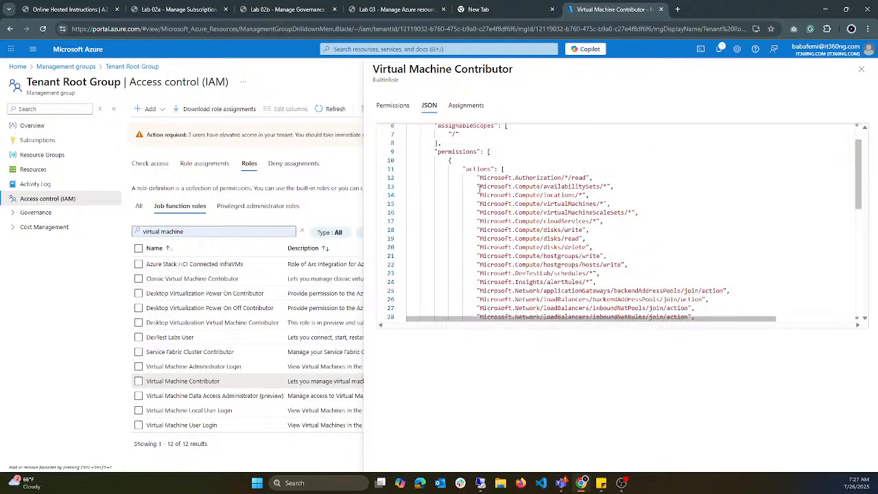
pyautogui.moveTo(465, 169); pyautogui.dragTo(508, 178)
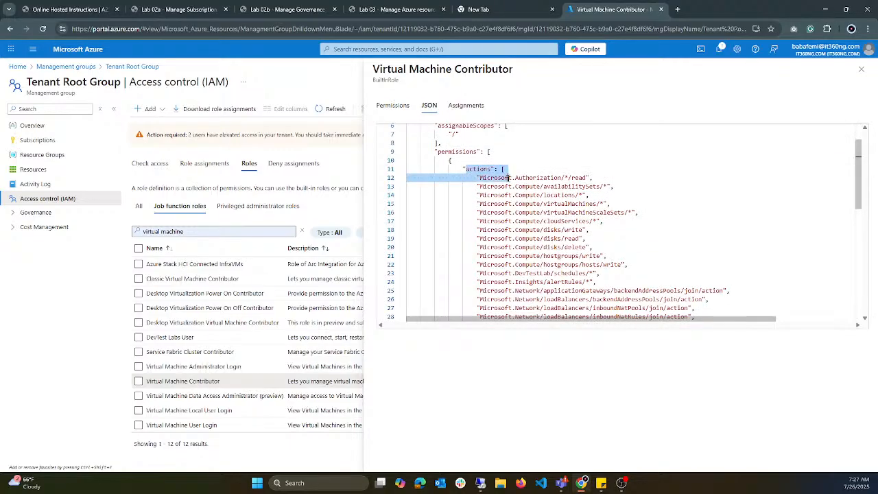
pyautogui.click(532, 212)
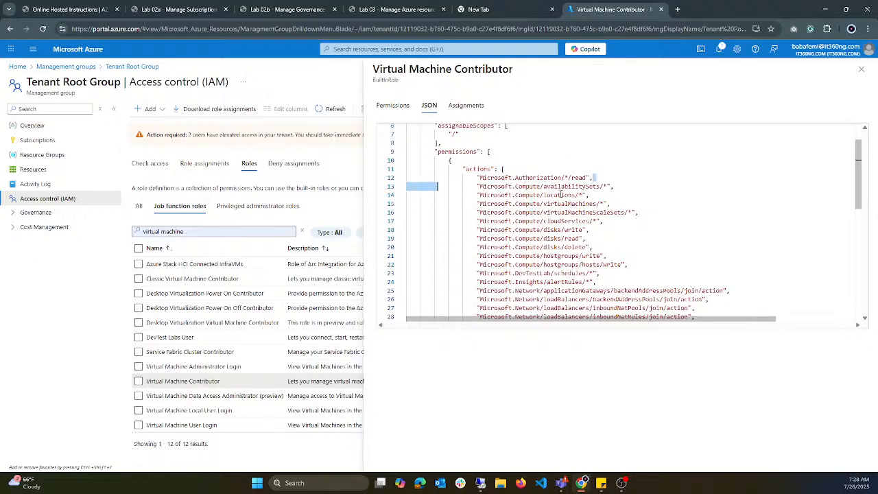
pyautogui.moveTo(589, 194)
pyautogui.mouseDown()
pyautogui.moveTo(516, 195)
pyautogui.moveTo(512, 178)
pyautogui.moveTo(604, 187)
pyautogui.mouseUp()
pyautogui.click(604, 187)
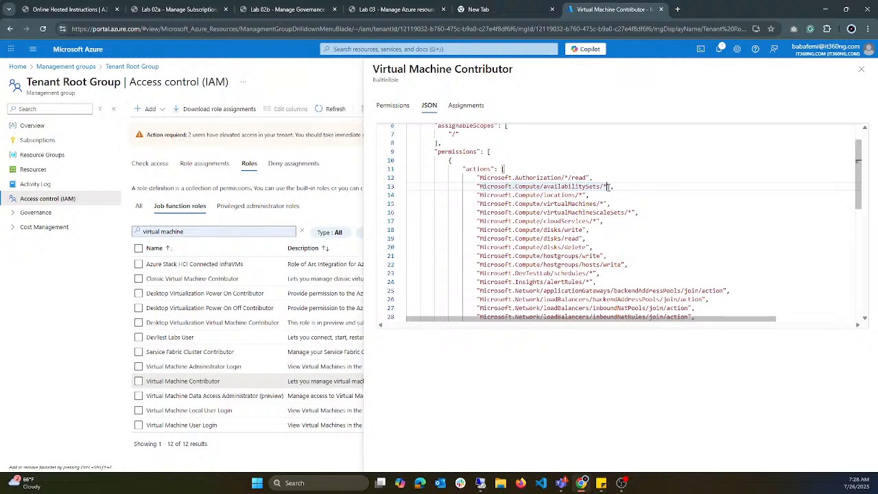
pyautogui.doubleClick(604, 187)
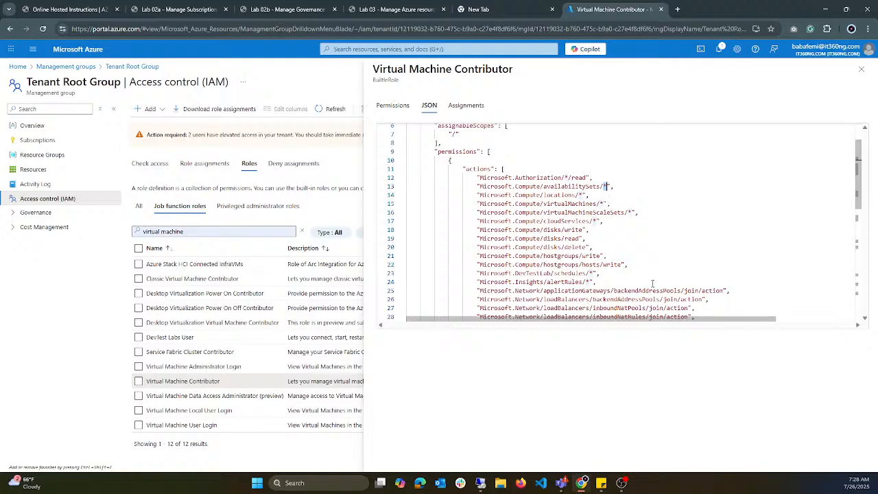
# Step: Highlight the Microsoft.Compute locations and virtualMachines entries in turn, followed by the disks write, read and delete entries
pyautogui.moveTo(577, 195)
pyautogui.mouseDown()
pyautogui.moveTo(581, 188)
pyautogui.moveTo(584, 195)
pyautogui.mouseUp()
pyautogui.click(594, 195)
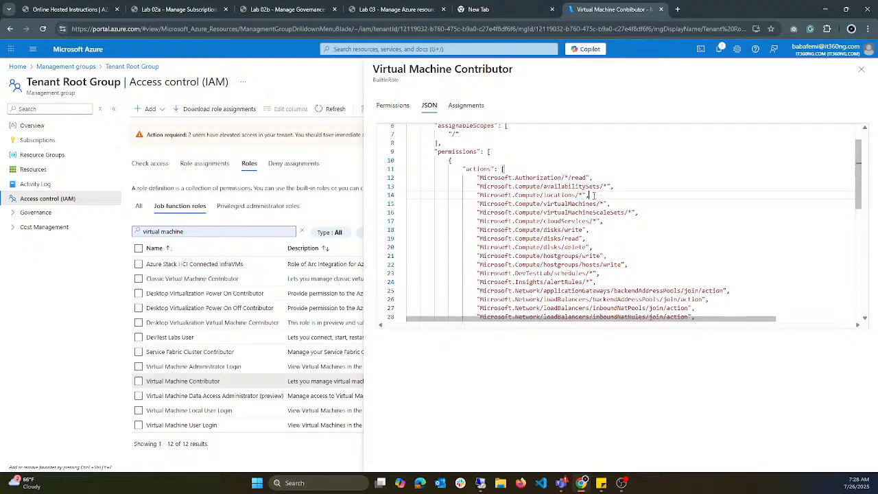
pyautogui.moveTo(595, 195); pyautogui.dragTo(476, 195)
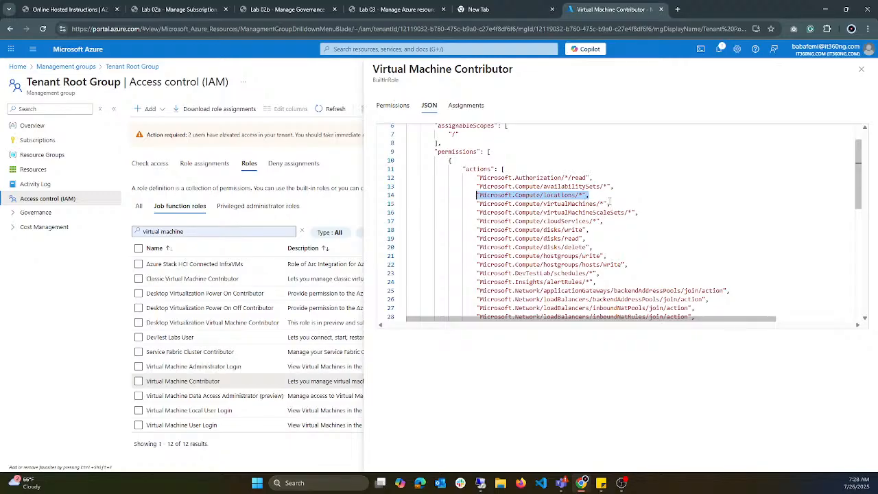
pyautogui.moveTo(608, 203); pyautogui.dragTo(481, 204)
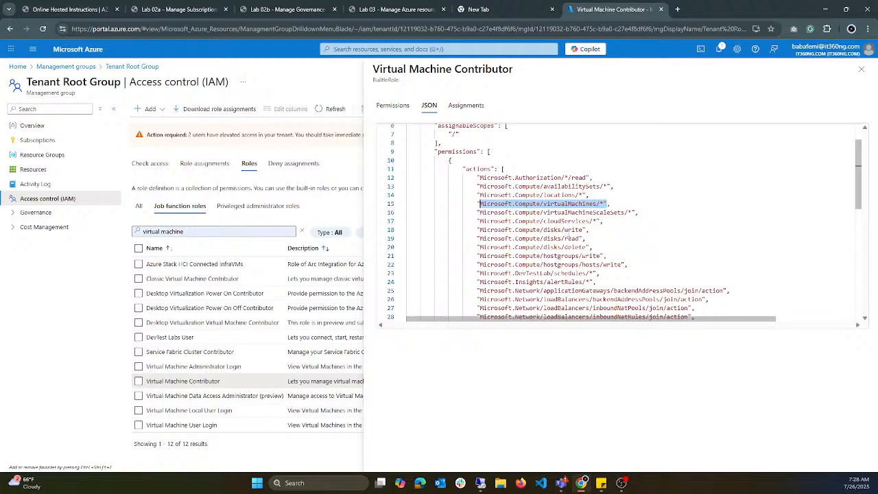
pyautogui.moveTo(564, 230); pyautogui.dragTo(467, 230)
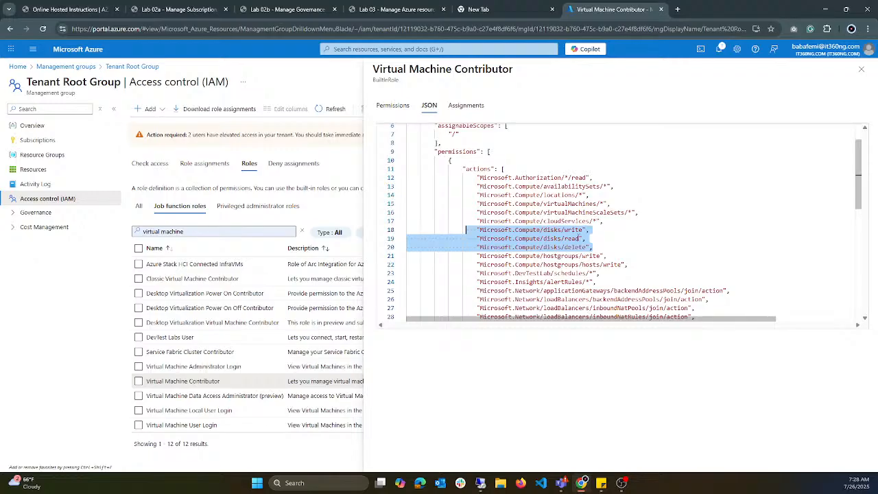
pyautogui.moveTo(585, 239); pyautogui.dragTo(477, 238)
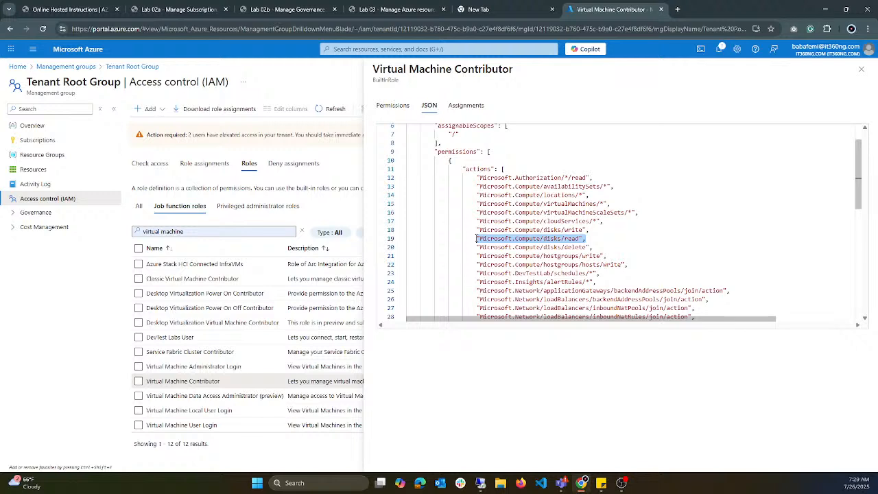
# Step: Highlight the actions in the JSON from Microsoft.Compute/locations/* through Microsoft.Network/locations/* and review them
pyautogui.scroll(-1, 544, 225)
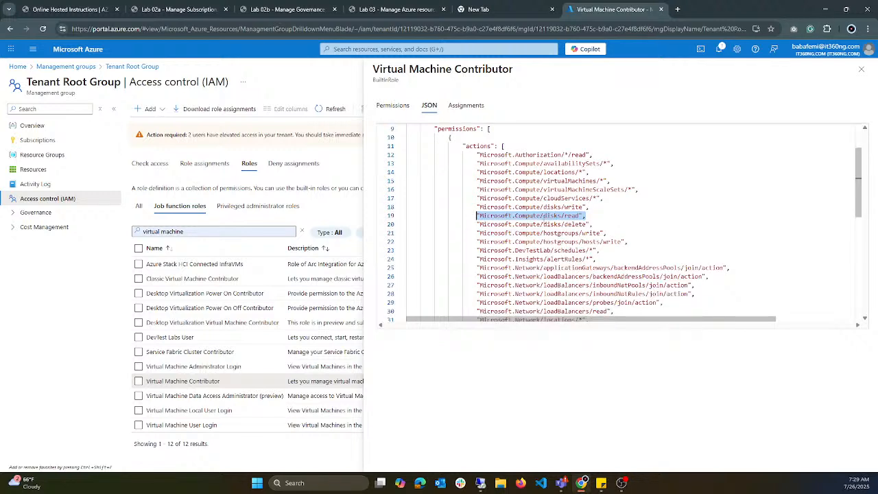
pyautogui.scroll(-1, 547, 191)
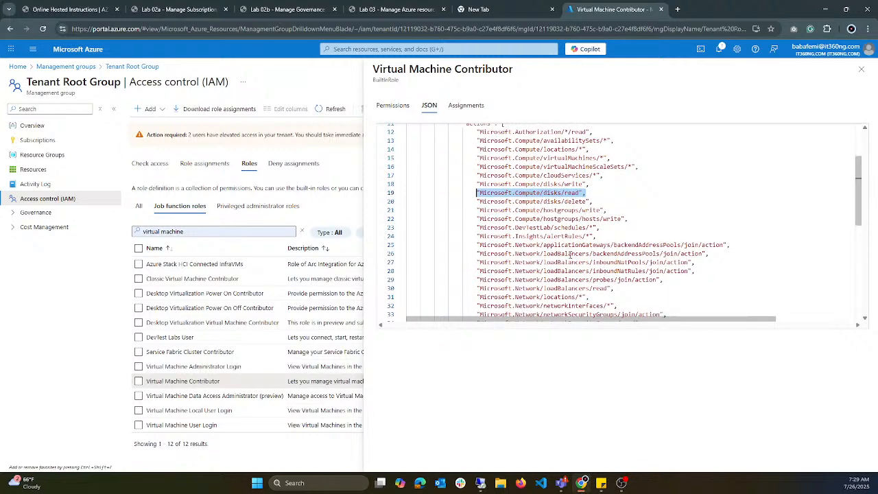
pyautogui.moveTo(615, 297); pyautogui.dragTo(508, 149)
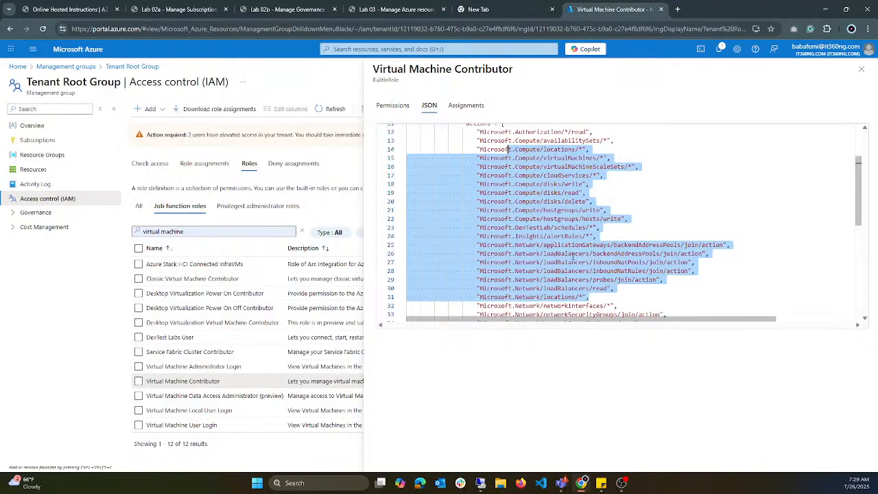
pyautogui.scroll(1, 576, 260)
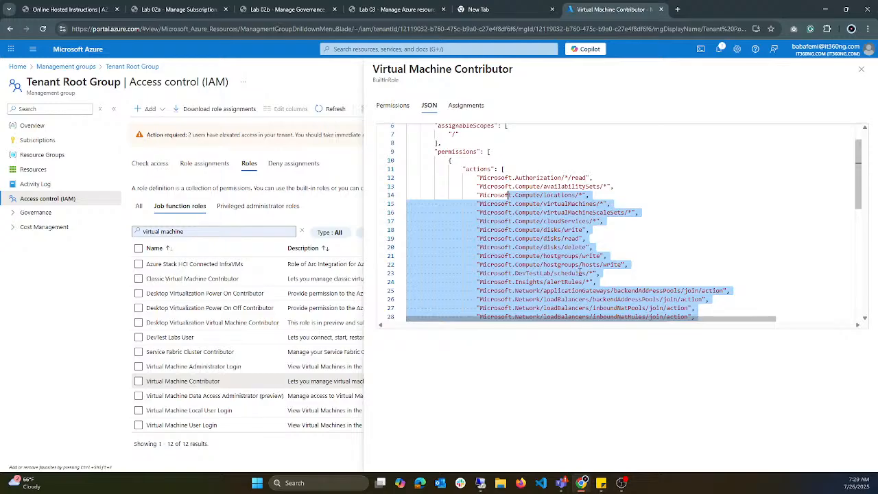
# Step: Highlight the empty dataActions entry and the notActions entry at the end of the Virtual Machine Contributor JSON
pyautogui.scroll(-10, 580, 273)
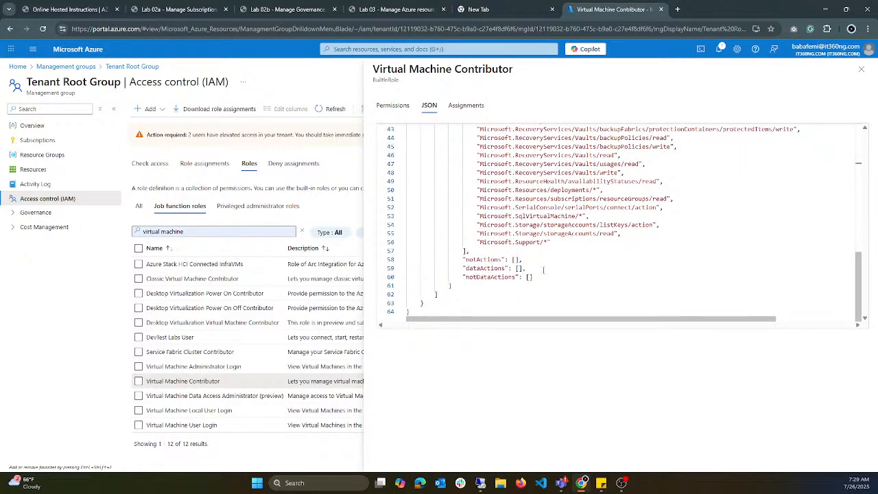
pyautogui.moveTo(533, 268); pyautogui.dragTo(453, 269)
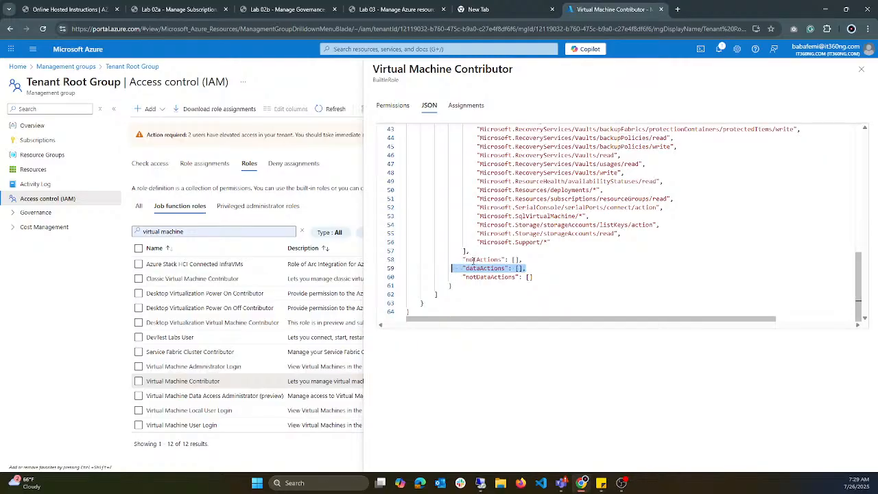
pyautogui.moveTo(508, 269); pyautogui.dragTo(455, 261)
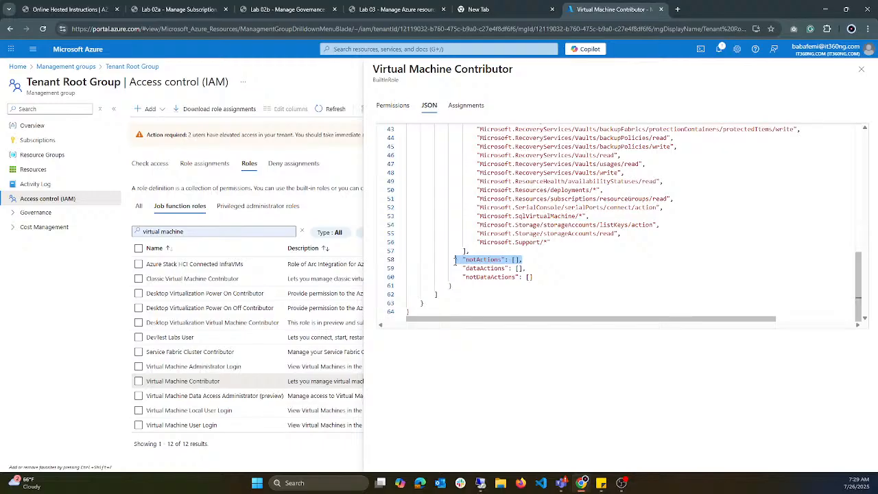
# Step: Highlight the Microsoft.Compute/disks/write action, review the rest of the JSON, and close the Virtual Machine Contributor details
pyautogui.scroll(5, 530, 171)
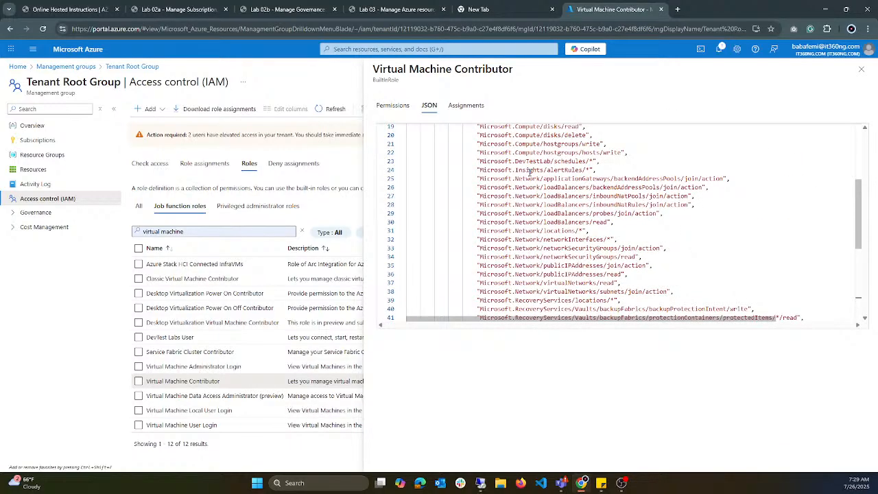
pyautogui.scroll(3, 530, 171)
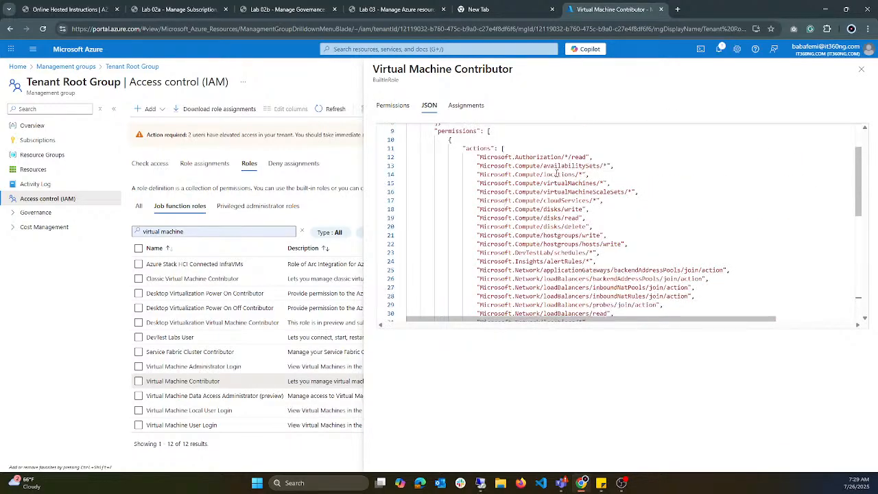
pyautogui.scroll(-1, 557, 173)
pyautogui.scroll(1, 557, 174)
pyautogui.moveTo(598, 212); pyautogui.dragTo(463, 209)
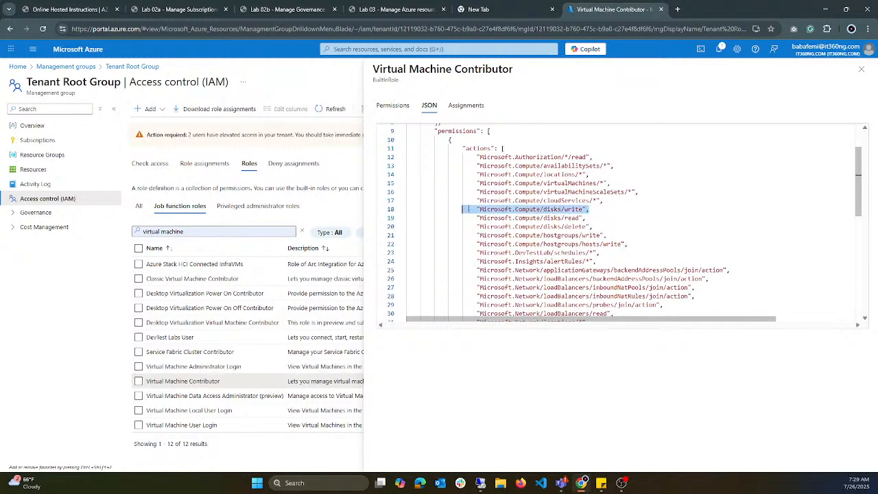
pyautogui.click(535, 209)
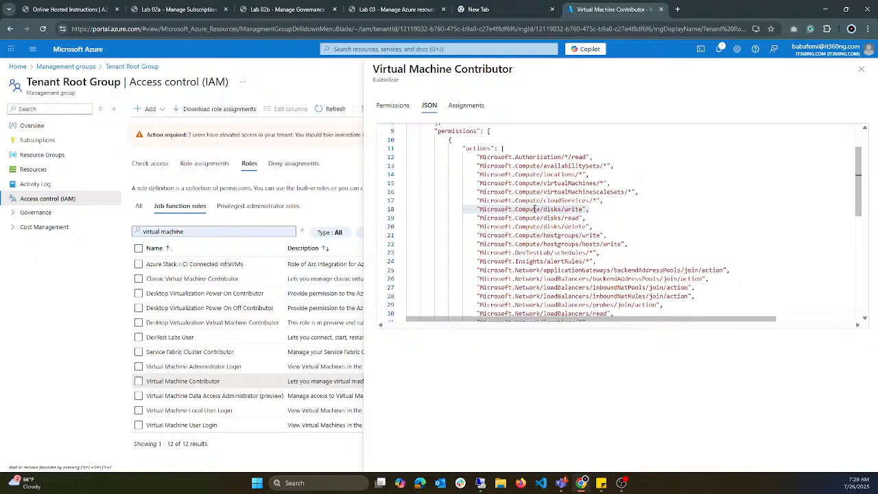
pyautogui.scroll(-5, 618, 213)
pyautogui.scroll(-4, 615, 211)
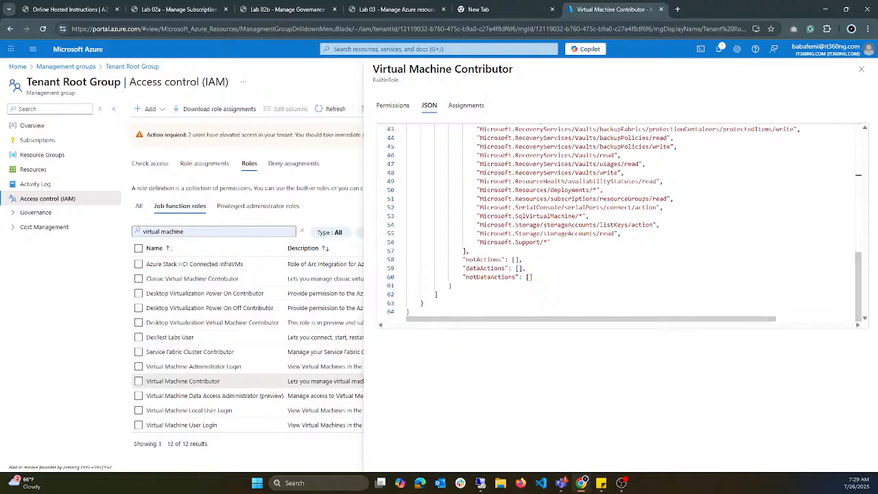
pyautogui.click(865, 71)
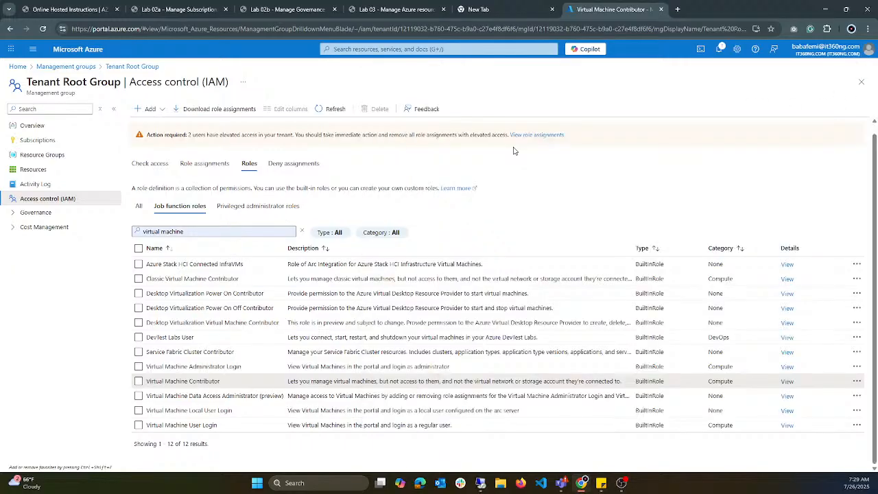
# Step: Reload the page to clear the role search and list the privileged administrator roles for the Tenant Root Group
pyautogui.click(259, 206)
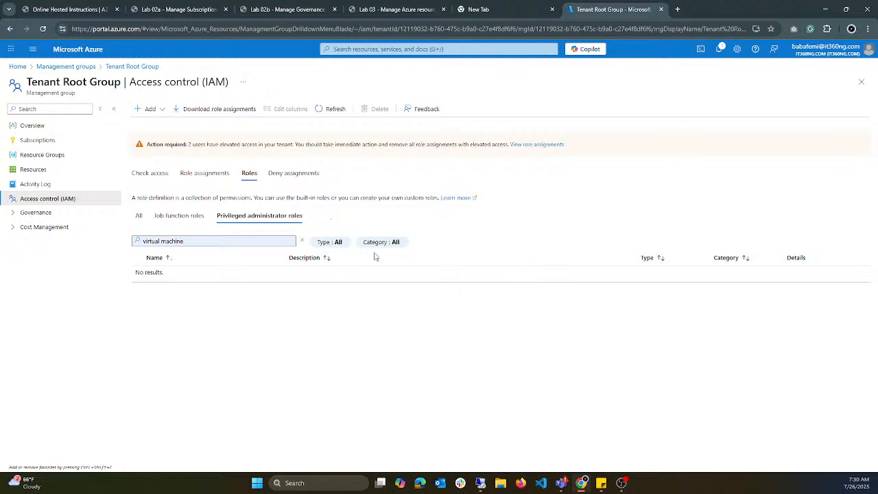
pyautogui.click(42, 29)
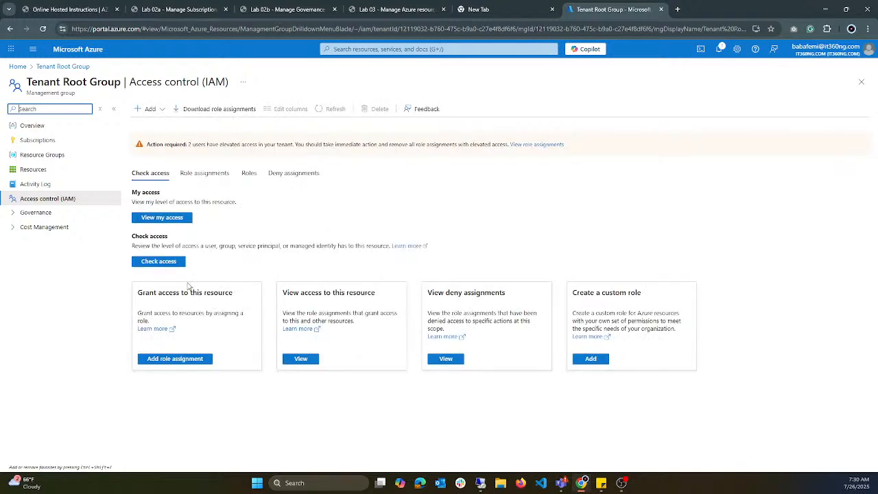
pyautogui.click(247, 175)
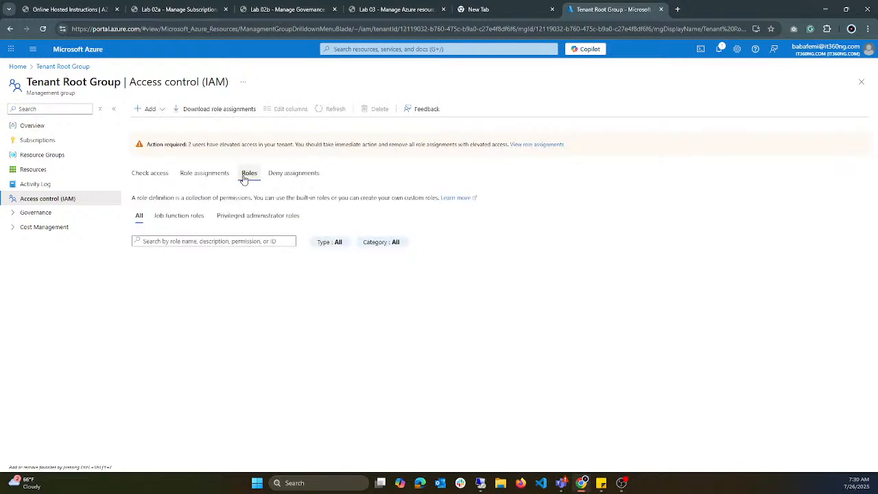
pyautogui.click(269, 222)
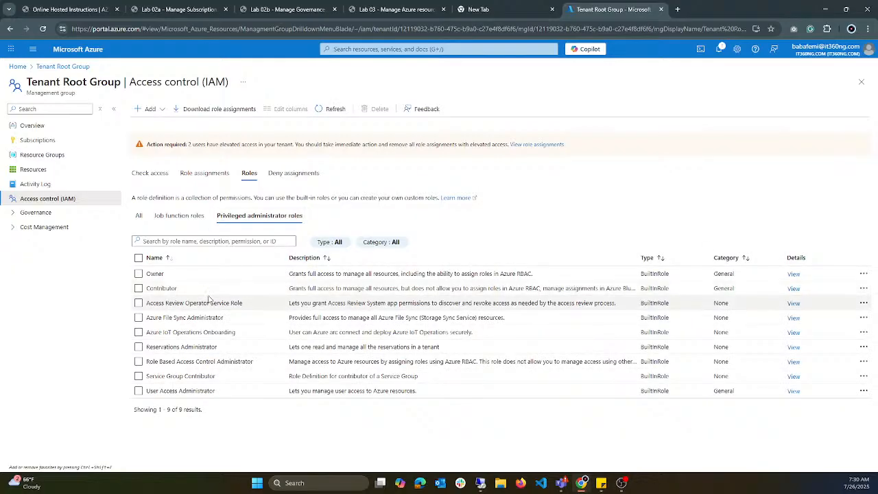
# Step: Show the Contributor role's JSON definition and highlight its actions entry with the wildcard
pyautogui.click(794, 288)
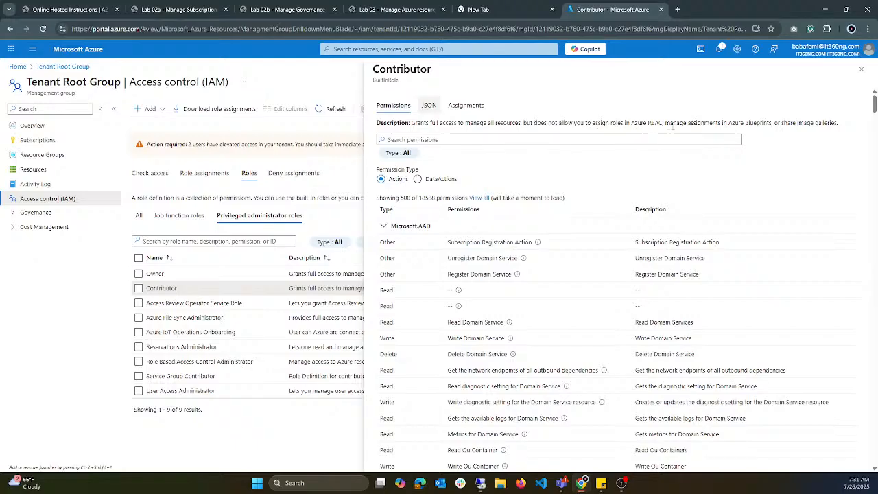
pyautogui.click(435, 112)
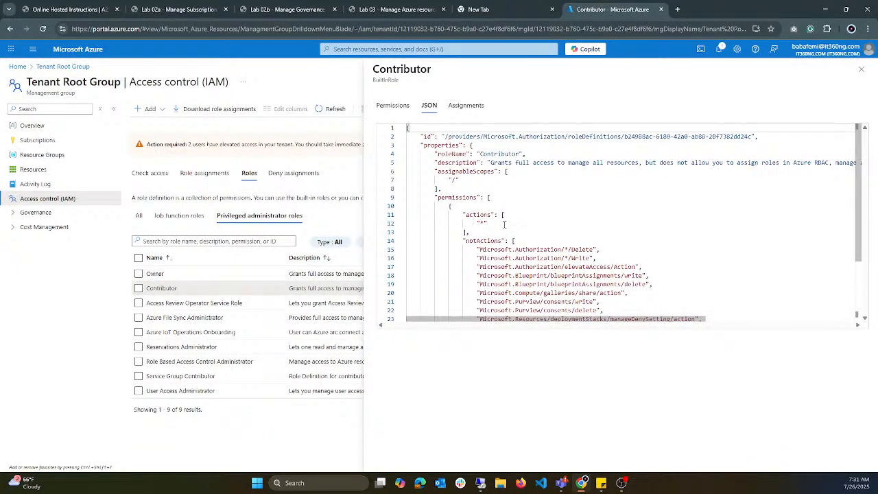
pyautogui.moveTo(505, 224); pyautogui.dragTo(472, 215)
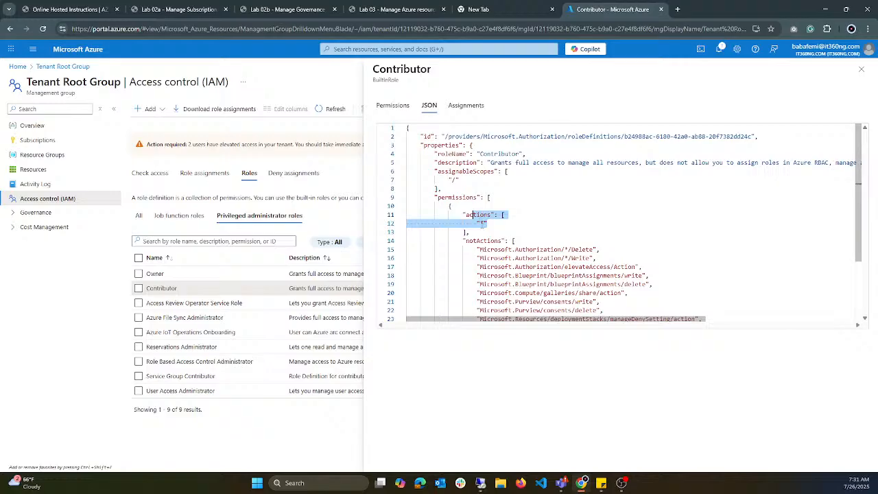
pyautogui.click(484, 224)
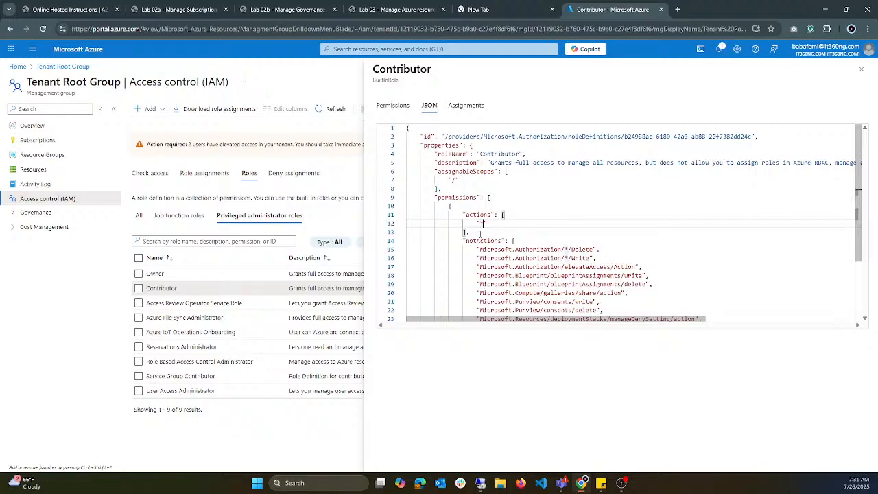
# Step: Highlight the Contributor role's notActions entries, followed by dataActions and notDataActions, and close the role's details
pyautogui.scroll(-2, 481, 234)
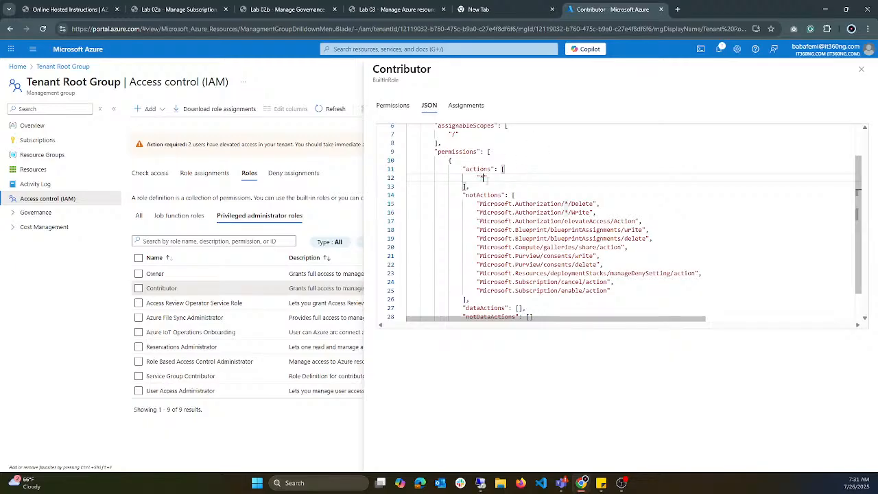
pyautogui.moveTo(478, 203); pyautogui.dragTo(610, 291)
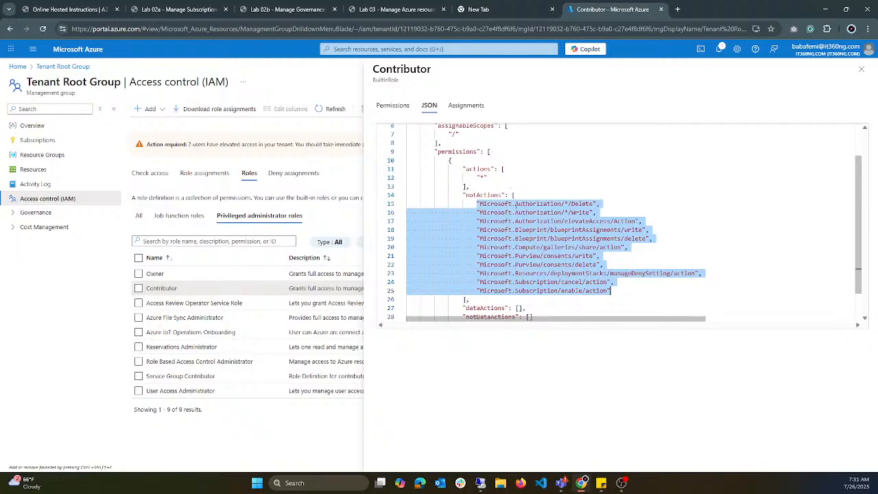
pyautogui.click(515, 230)
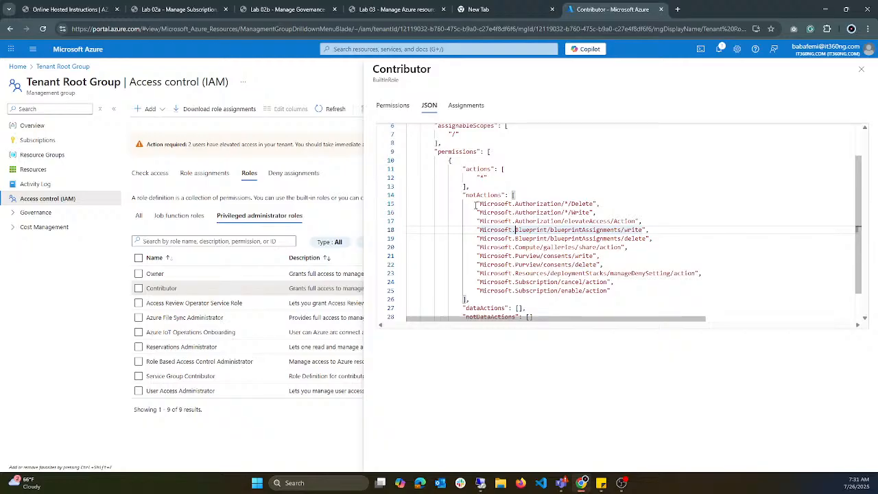
pyautogui.scroll(-2, 475, 204)
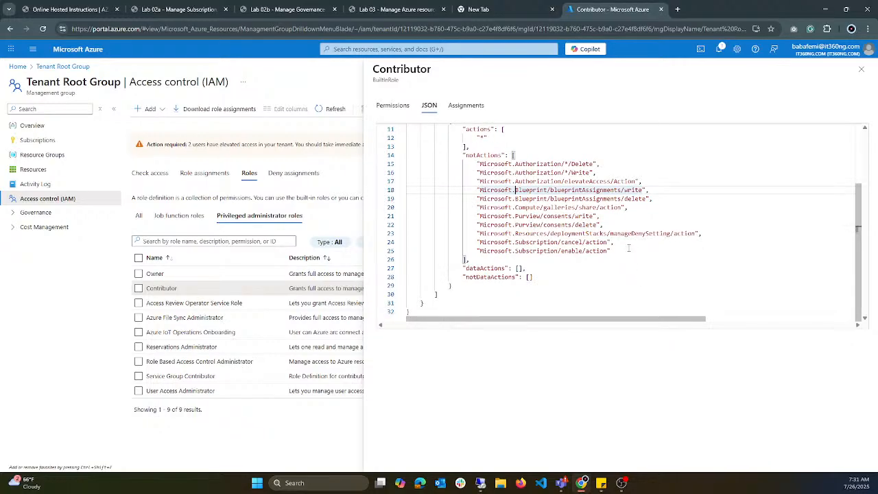
pyautogui.moveTo(636, 252); pyautogui.dragTo(481, 165)
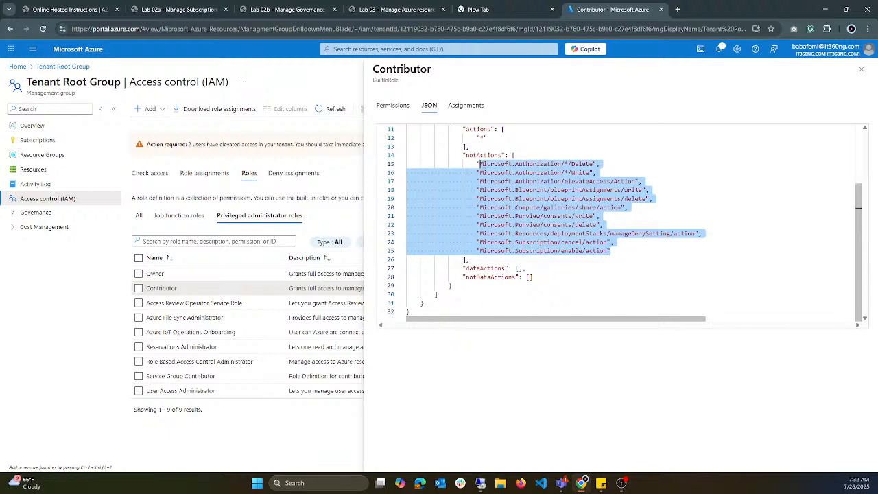
pyautogui.moveTo(532, 277); pyautogui.dragTo(458, 267)
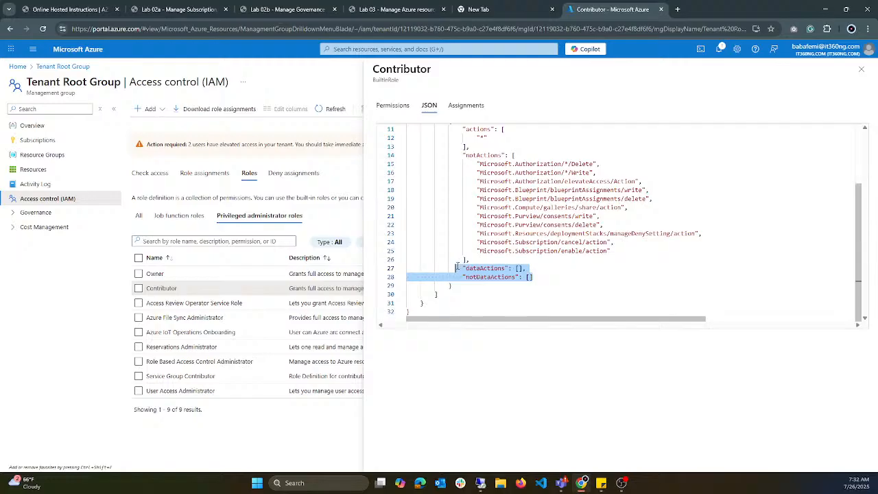
pyautogui.click(862, 70)
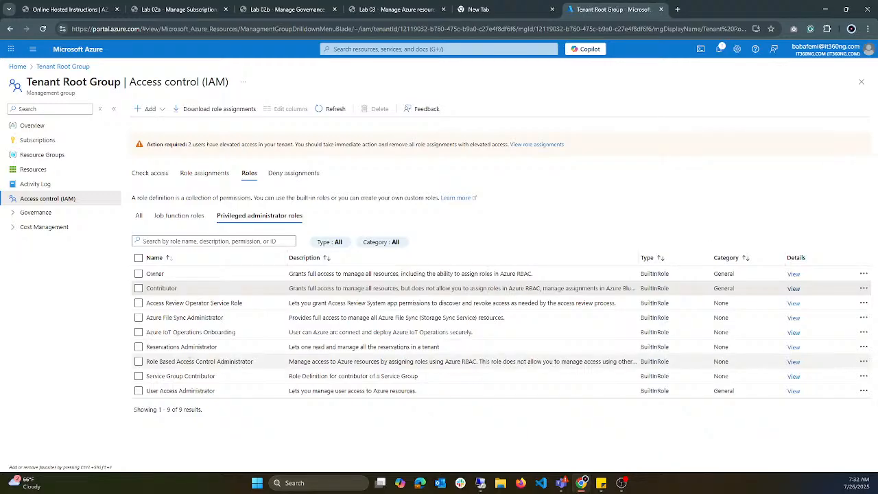
# Step: Search the job function roles for "storage"
pyautogui.click(179, 216)
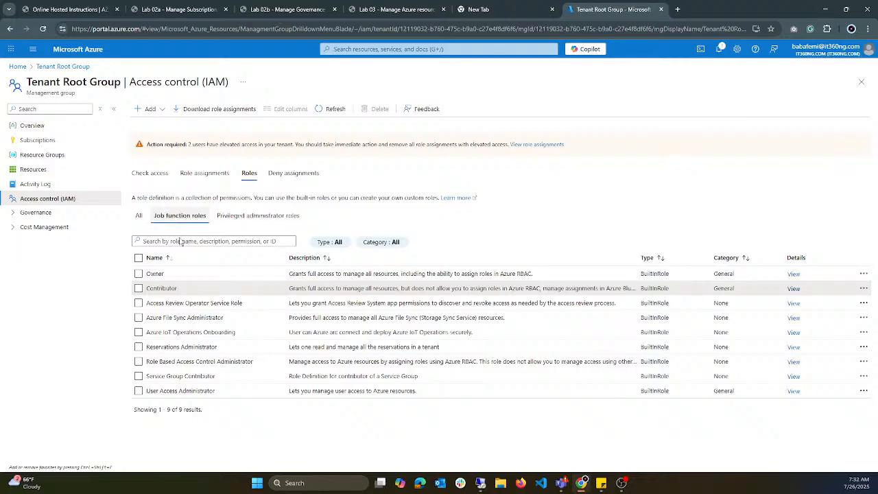
pyautogui.click(187, 241)
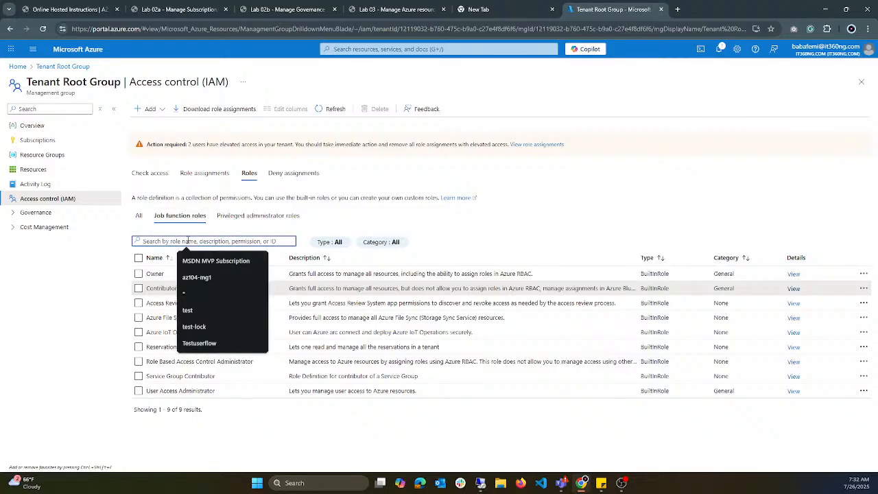
pyautogui.write('st')
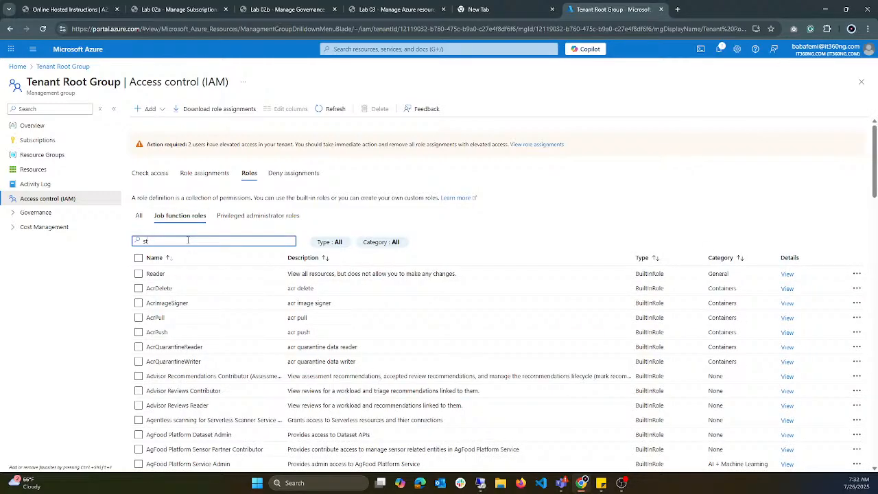
pyautogui.write('orage')
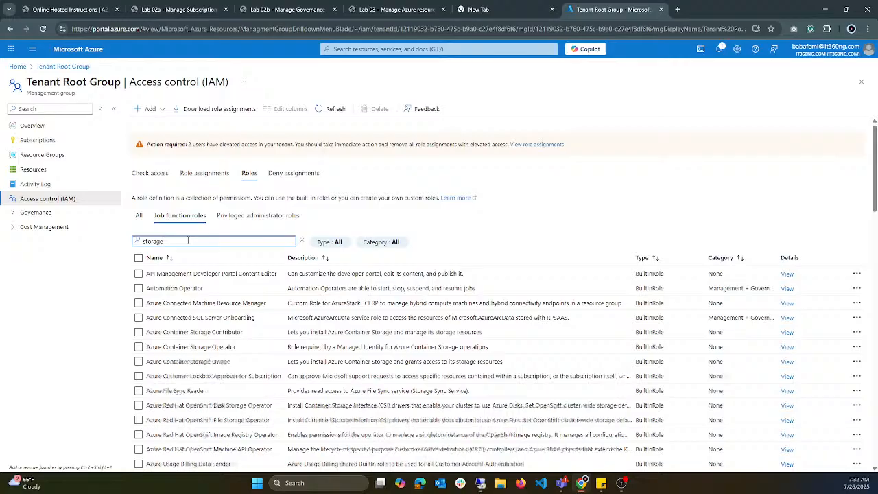
# Step: Find the Storage Blob Data Contributor role in the results and show its JSON definition
pyautogui.scroll(-2, 294, 354)
pyautogui.scroll(-15, 293, 355)
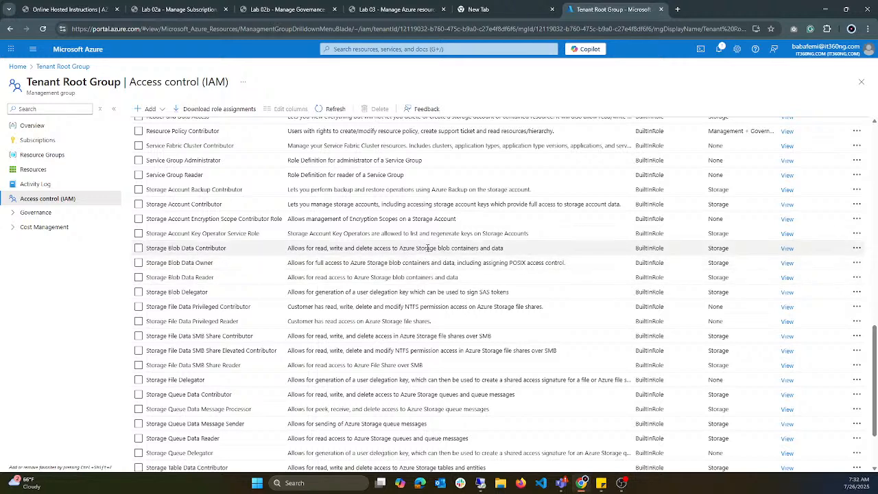
pyautogui.click(788, 249)
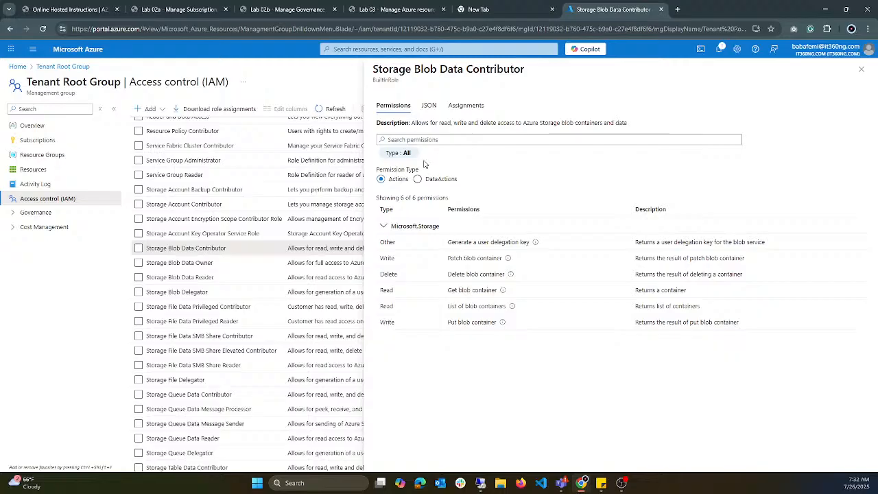
pyautogui.click(429, 108)
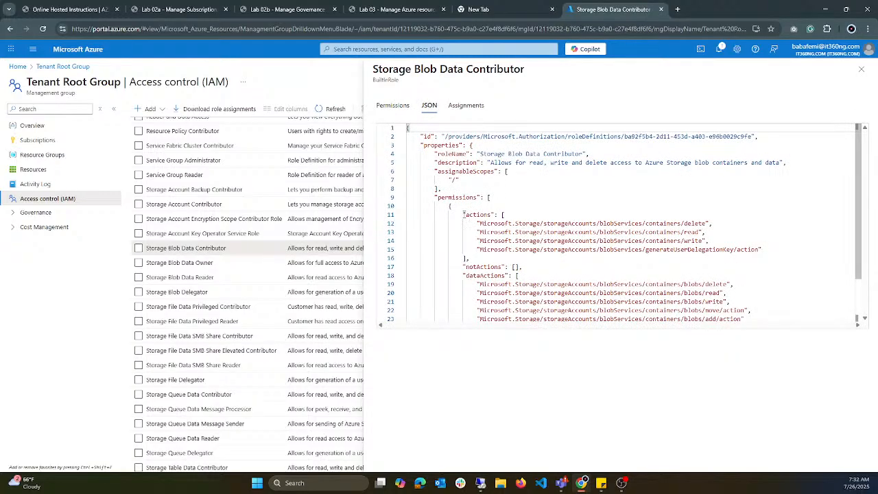
# Step: Review the actions and dataActions in the JSON, highlighting the blobServices/containers delete, read and write actions
pyautogui.scroll(-1, 491, 220)
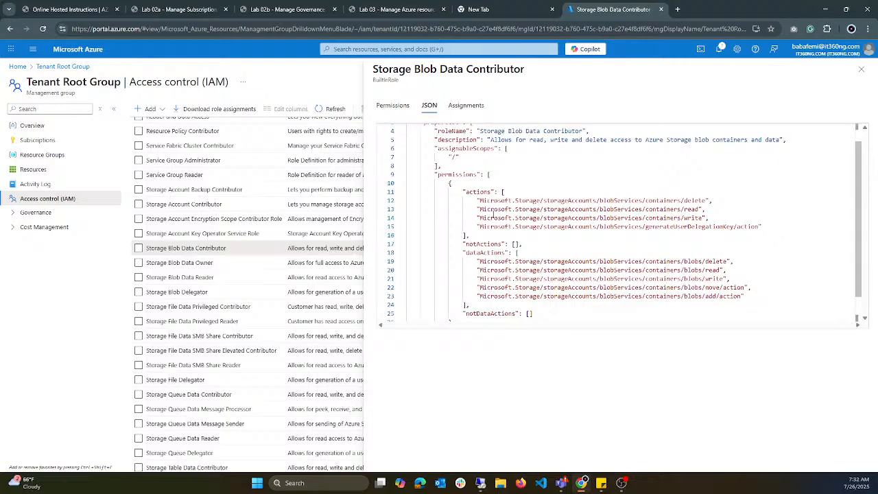
pyautogui.scroll(-1, 492, 215)
pyautogui.scroll(2, 492, 215)
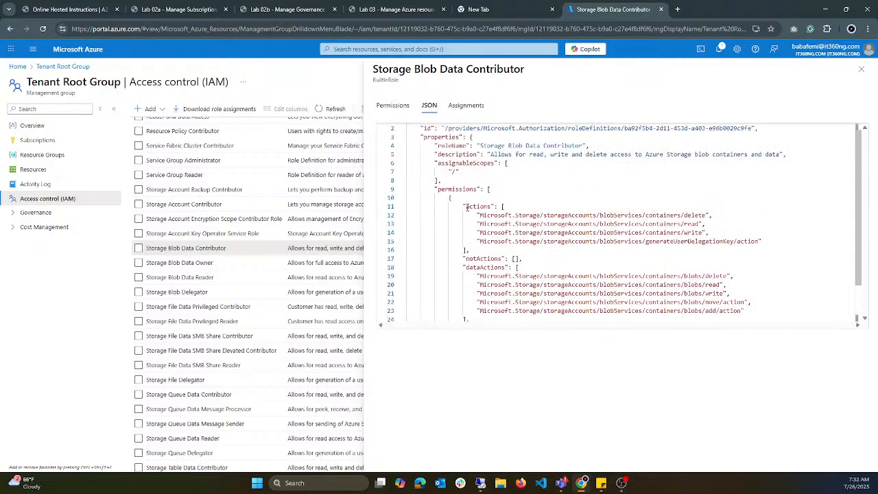
pyautogui.moveTo(478, 215); pyautogui.dragTo(789, 236)
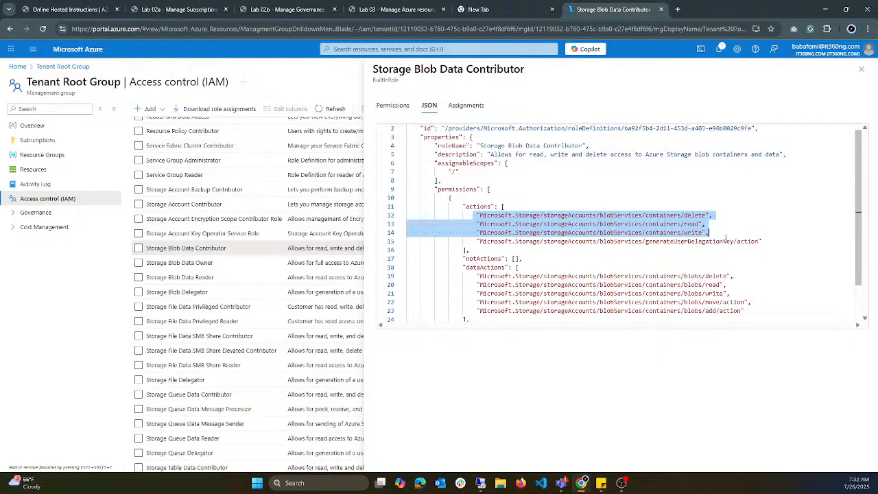
pyautogui.click(730, 252)
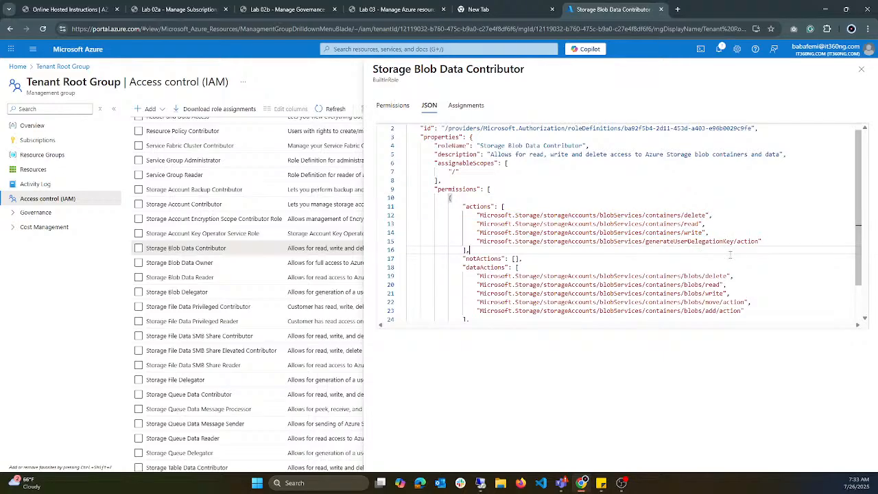
# Step: Highlight the individual entries under actions: containers/write, containers/read, containers/delete and generateUserDelegationKey/action
pyautogui.moveTo(779, 247); pyautogui.dragTo(474, 215)
pyautogui.moveTo(709, 234); pyautogui.dragTo(478, 233)
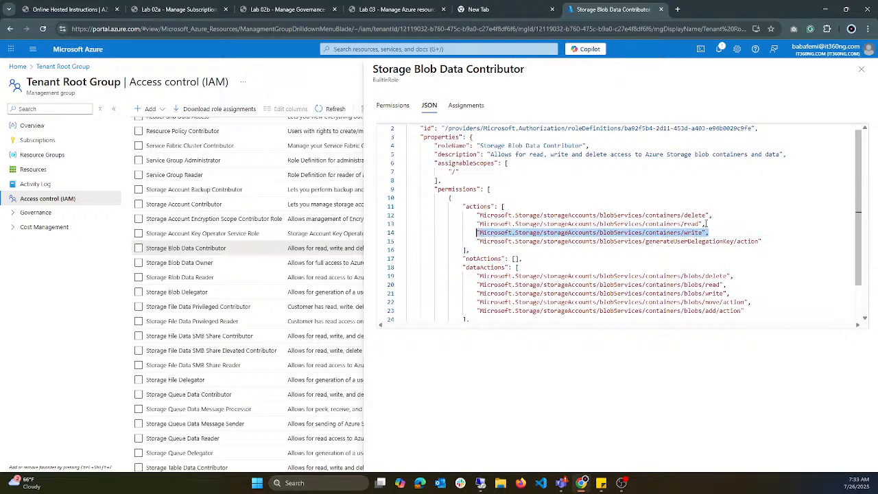
pyautogui.moveTo(705, 224); pyautogui.dragTo(480, 225)
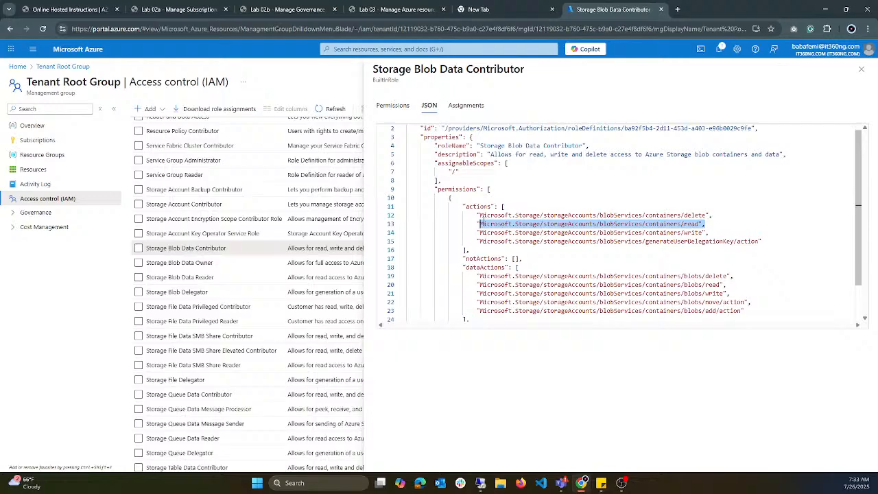
pyautogui.moveTo(709, 215); pyautogui.dragTo(477, 215)
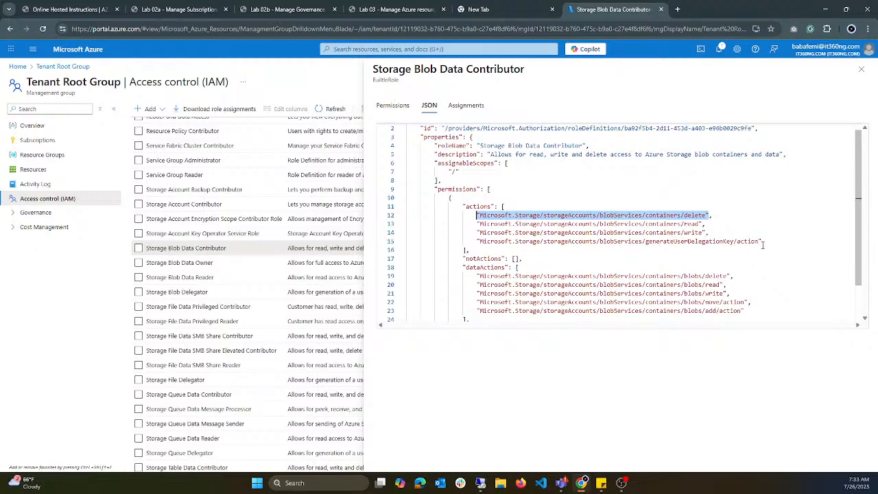
pyautogui.moveTo(762, 242); pyautogui.dragTo(473, 240)
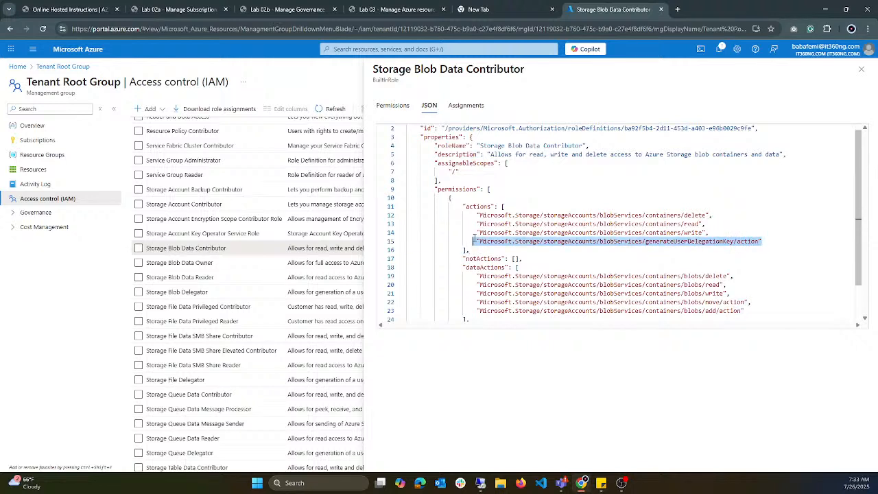
# Step: Compare the notActions line with the container read, write and delete entries under actions, highlighting the word "delete"
pyautogui.moveTo(530, 255); pyautogui.dragTo(465, 258)
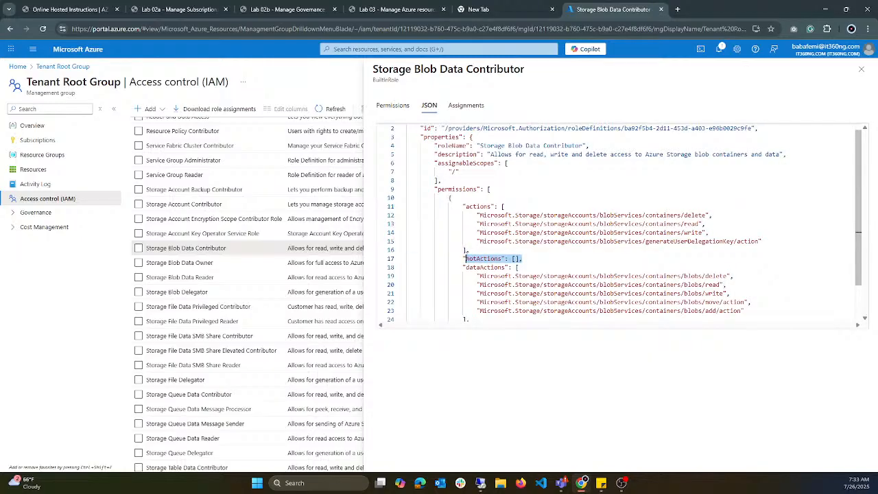
pyautogui.moveTo(478, 223); pyautogui.dragTo(587, 224)
pyautogui.moveTo(523, 259); pyautogui.dragTo(470, 255)
pyautogui.moveTo(709, 232); pyautogui.dragTo(477, 232)
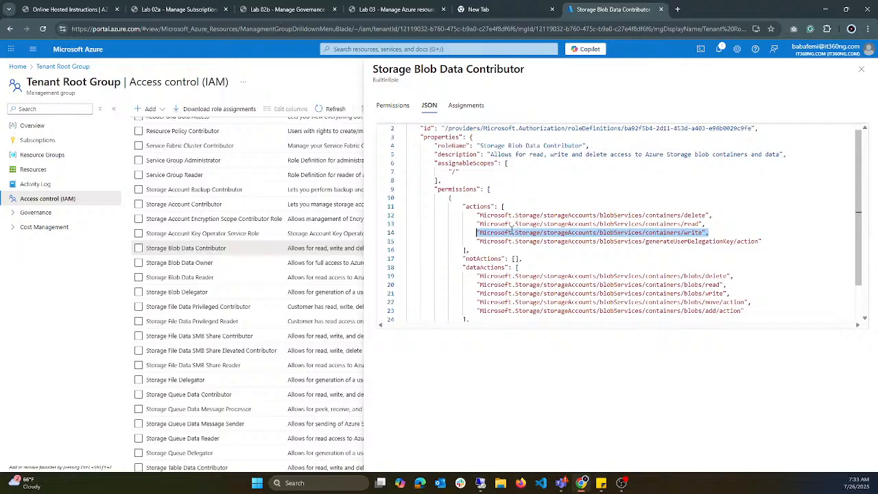
pyautogui.moveTo(478, 215); pyautogui.dragTo(544, 224)
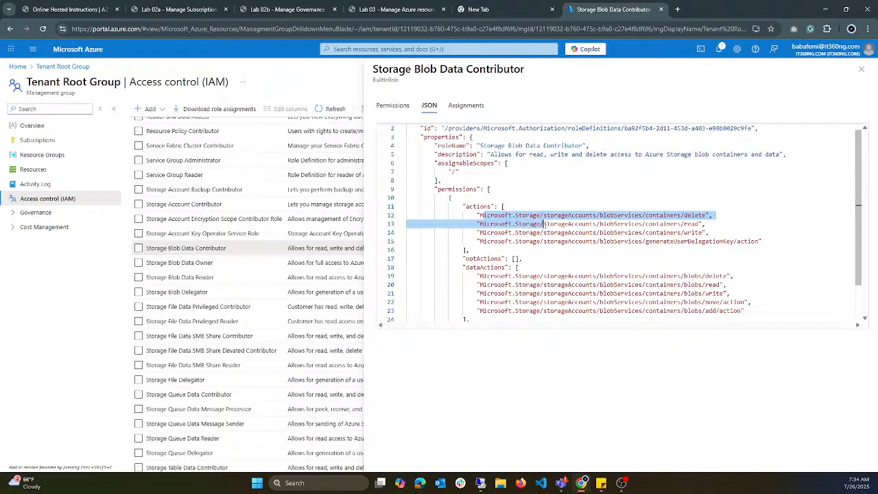
pyautogui.click(701, 216)
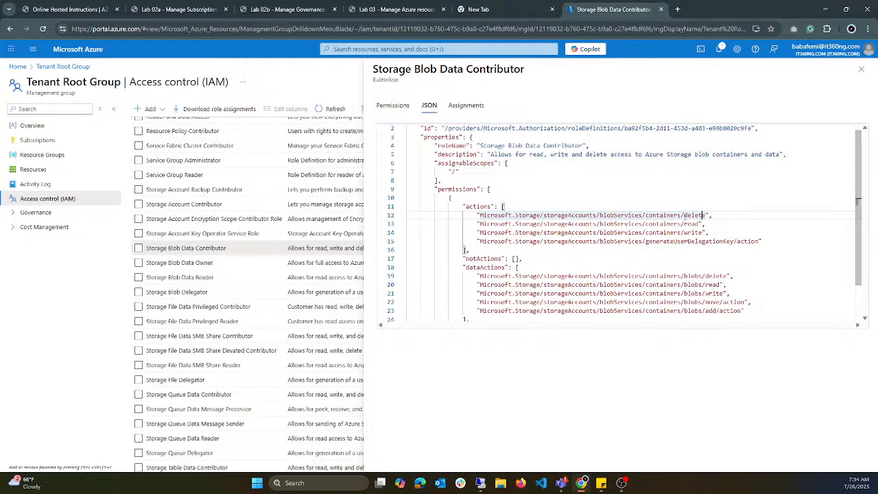
pyautogui.moveTo(685, 215); pyautogui.dragTo(707, 214)
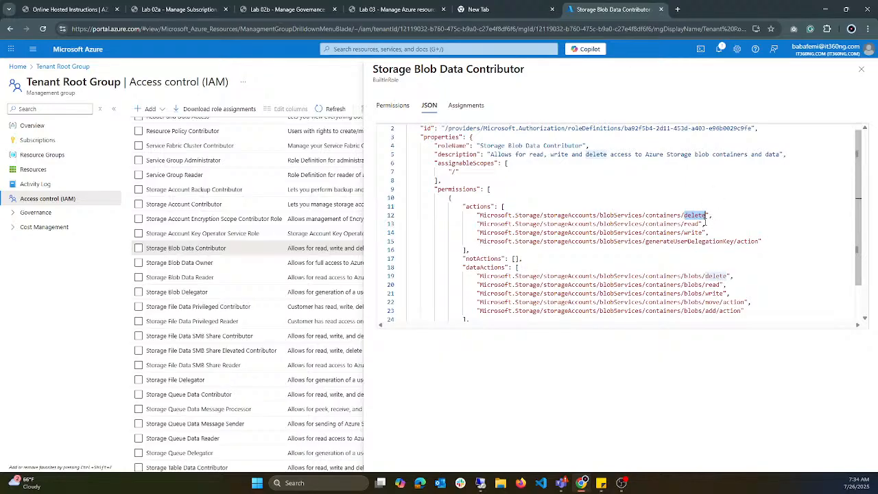
pyautogui.moveTo(710, 233); pyautogui.dragTo(557, 232)
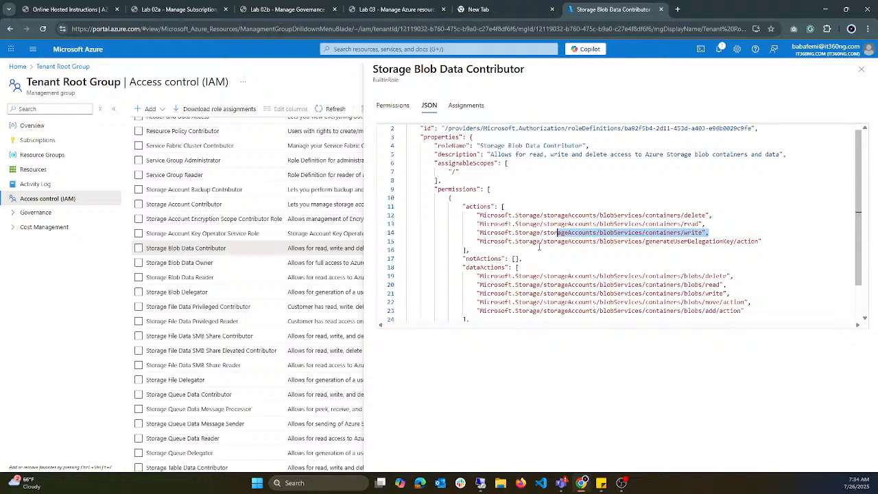
pyautogui.moveTo(709, 232); pyautogui.dragTo(523, 233)
pyautogui.click(518, 259)
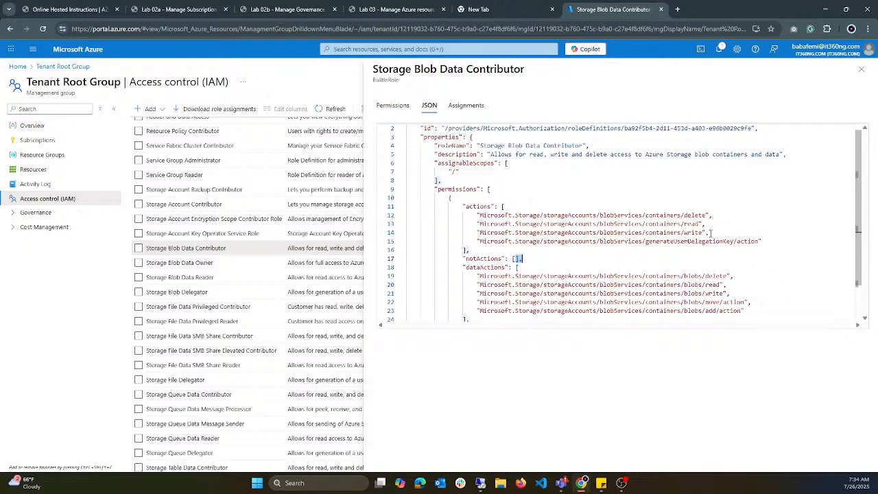
# Step: Highlight the container delete and read actions, followed by the notActions and dataActions headings
pyautogui.moveTo(676, 215)
pyautogui.mouseDown()
pyautogui.moveTo(697, 217)
pyautogui.moveTo(681, 224)
pyautogui.mouseUp()
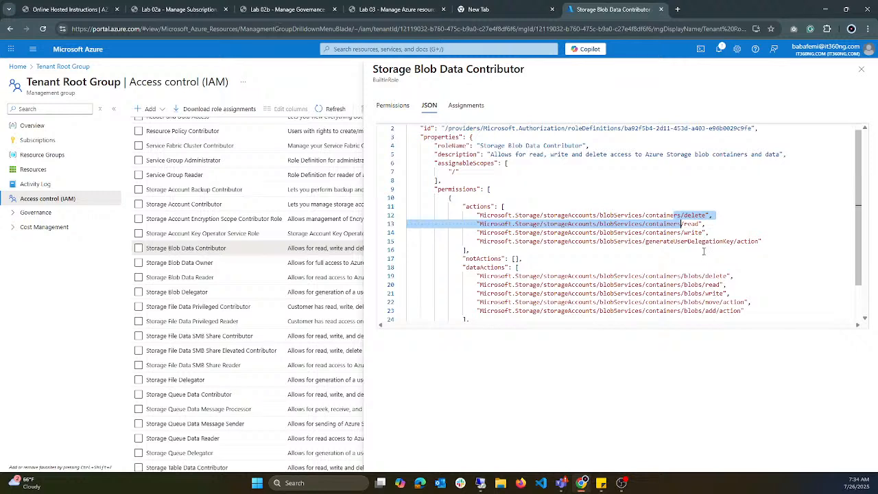
pyautogui.click(514, 260)
pyautogui.moveTo(497, 263); pyautogui.dragTo(466, 250)
pyautogui.moveTo(520, 268); pyautogui.dragTo(471, 271)
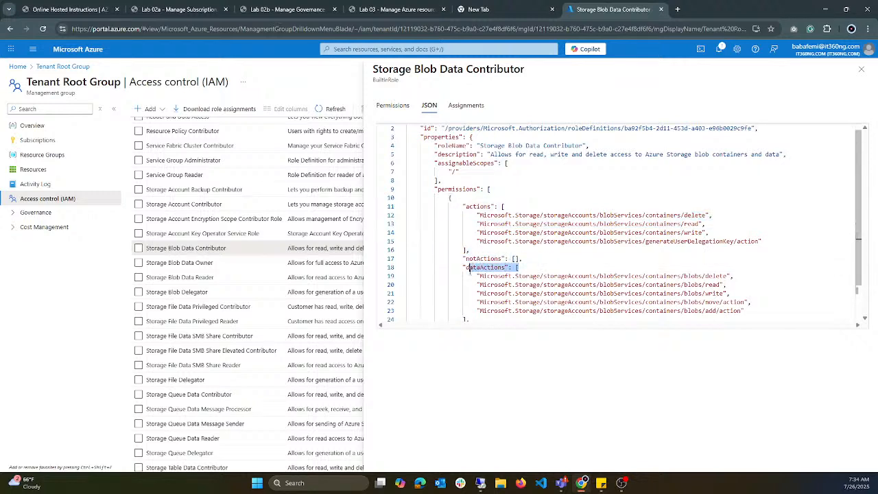
pyautogui.click(540, 283)
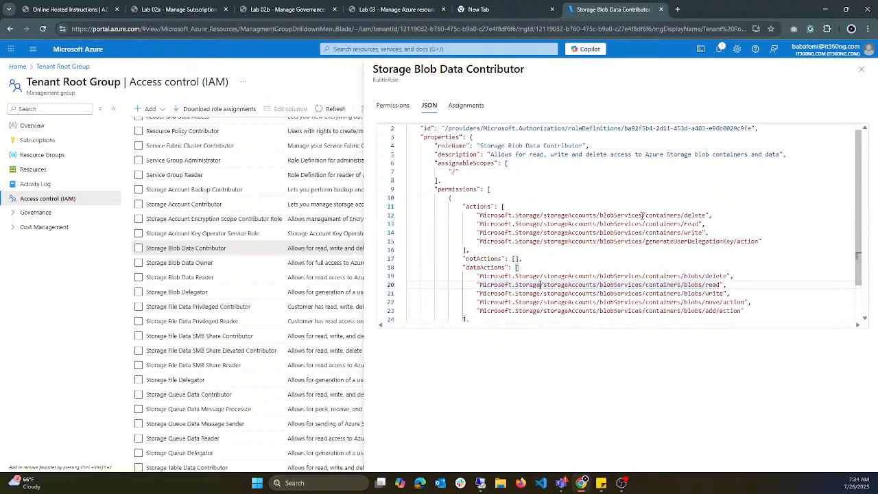
# Step: Compare the containers entries under actions with the containers/blobs delete, read, write and add entries under dataActions
pyautogui.moveTo(643, 214); pyautogui.dragTo(693, 233)
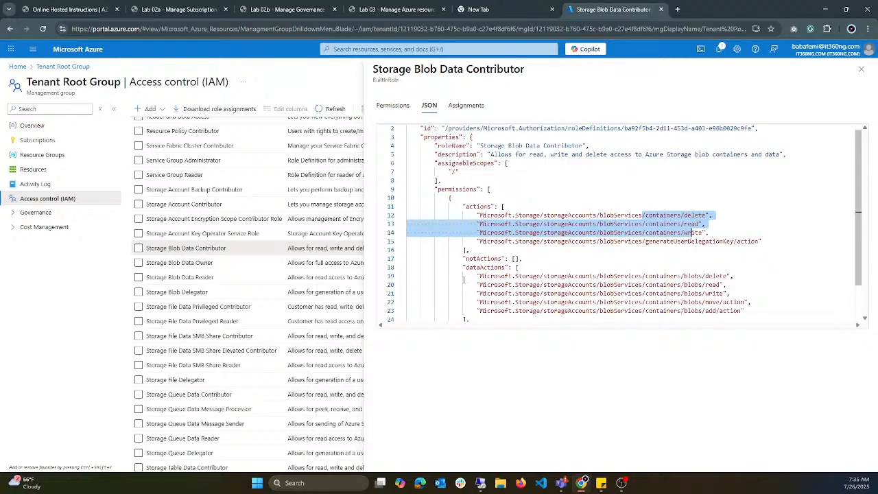
pyautogui.moveTo(464, 276); pyautogui.dragTo(685, 276)
pyautogui.click(717, 293)
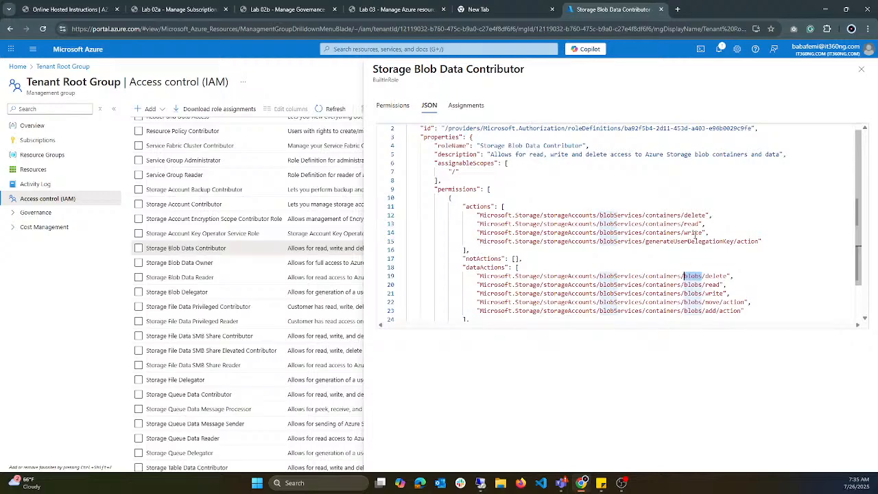
pyautogui.moveTo(495, 285); pyautogui.dragTo(719, 280)
pyautogui.click(713, 284)
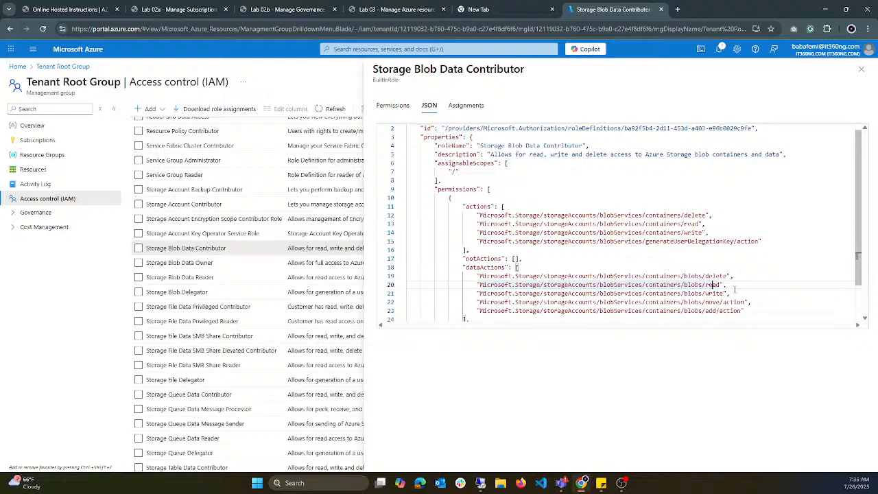
pyautogui.moveTo(735, 275)
pyautogui.mouseDown()
pyautogui.moveTo(612, 277)
pyautogui.moveTo(747, 282)
pyautogui.mouseUp()
pyautogui.click(747, 282)
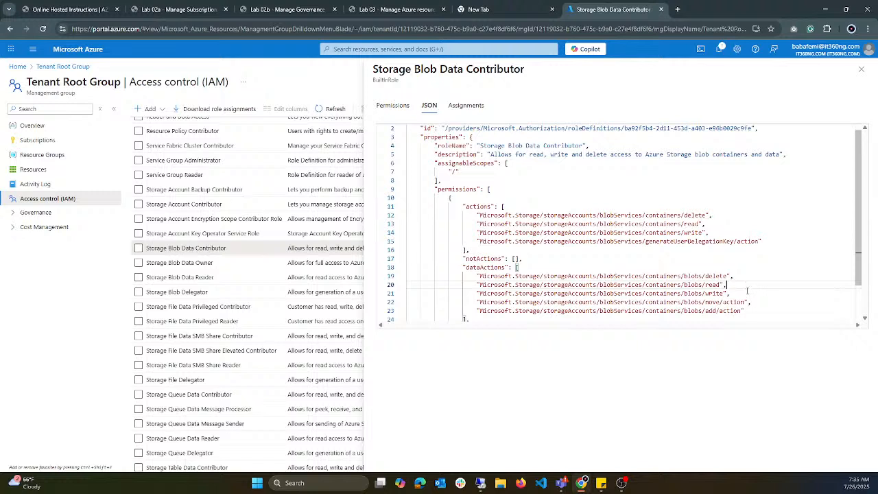
pyautogui.click(728, 293)
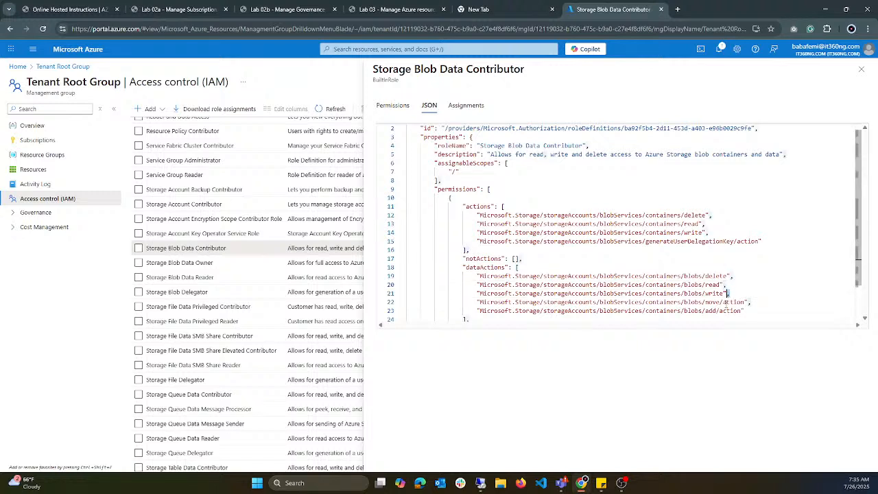
pyautogui.moveTo(706, 311); pyautogui.dragTo(723, 308)
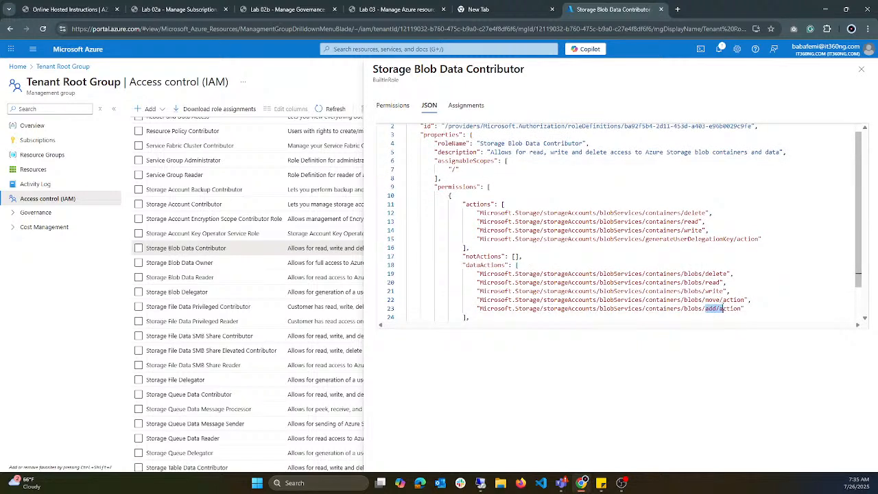
# Step: Highlight the blob-level dataActions entries, singling out containers/blobs/move/action
pyautogui.scroll(-1, 626, 299)
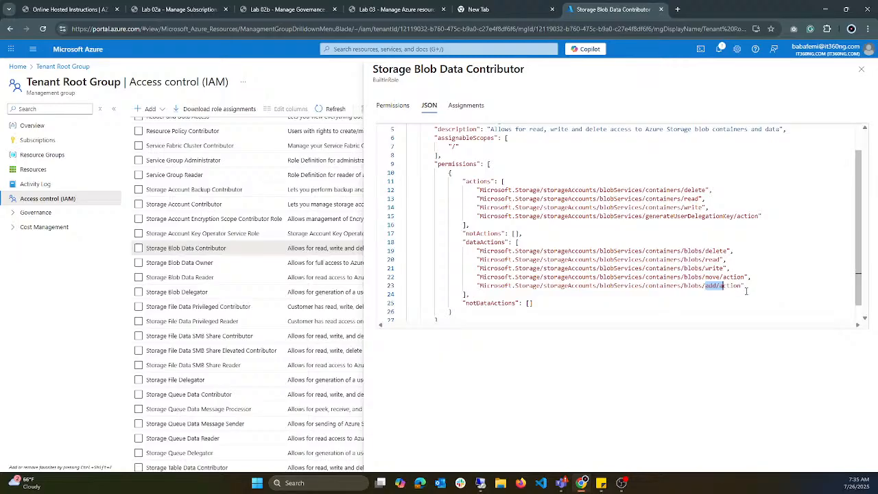
pyautogui.moveTo(747, 292); pyautogui.dragTo(470, 260)
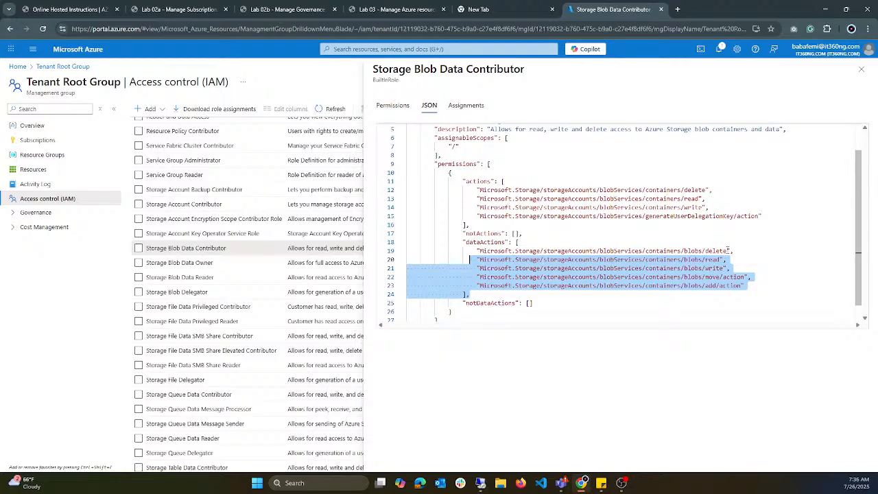
pyautogui.click(731, 268)
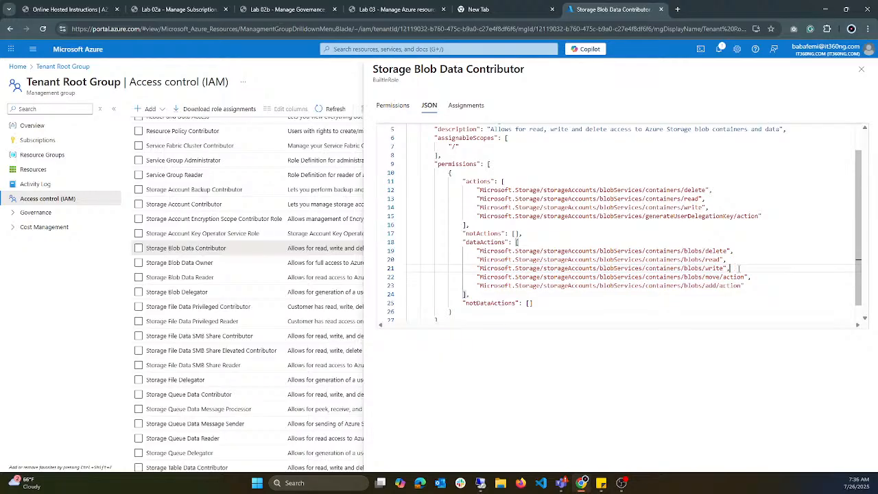
pyautogui.moveTo(752, 277); pyautogui.dragTo(445, 277)
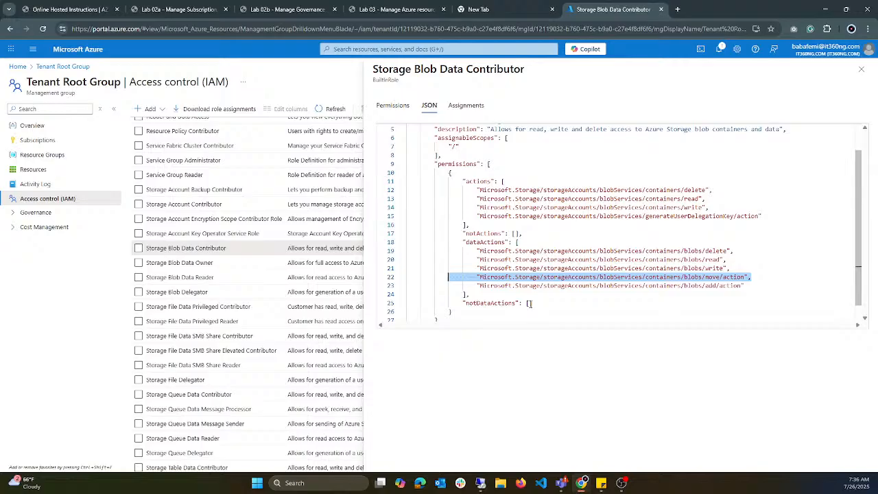
pyautogui.click(744, 278)
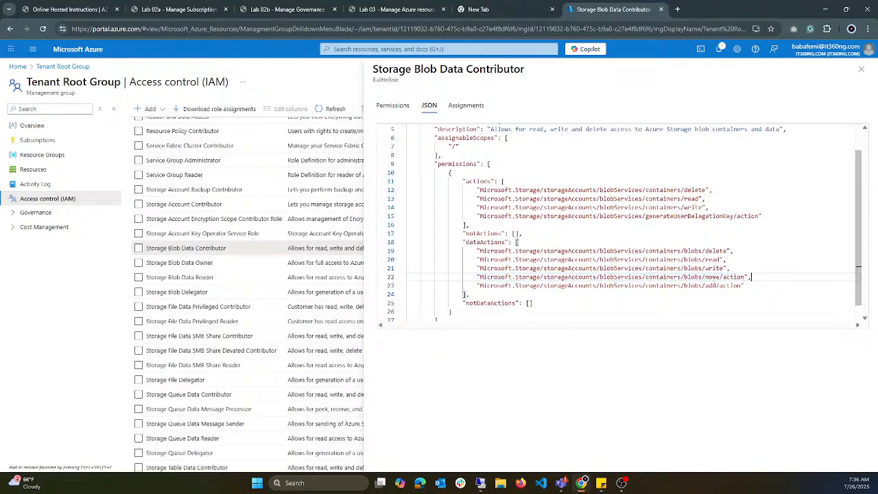
pyautogui.moveTo(750, 279); pyautogui.dragTo(477, 278)
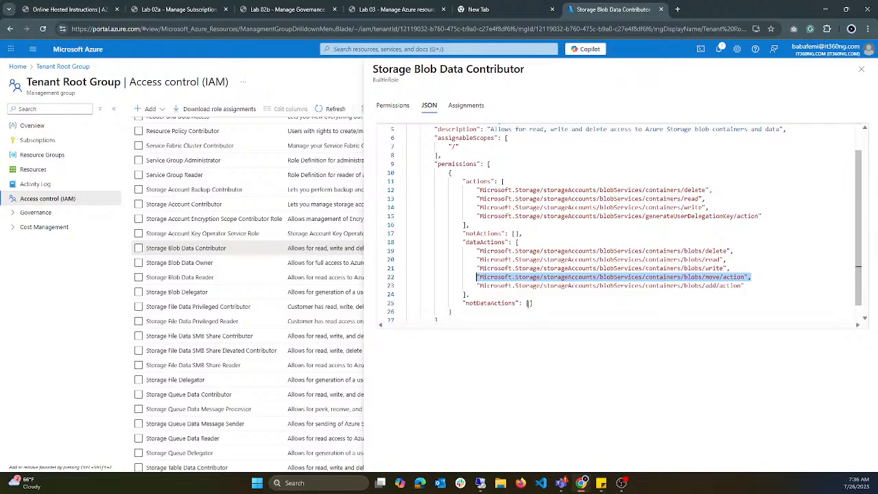
# Step: Contrast the container-level actions with the blob-level dataActions, and highlight the notDataActions line
pyautogui.moveTo(486, 199); pyautogui.dragTo(681, 216)
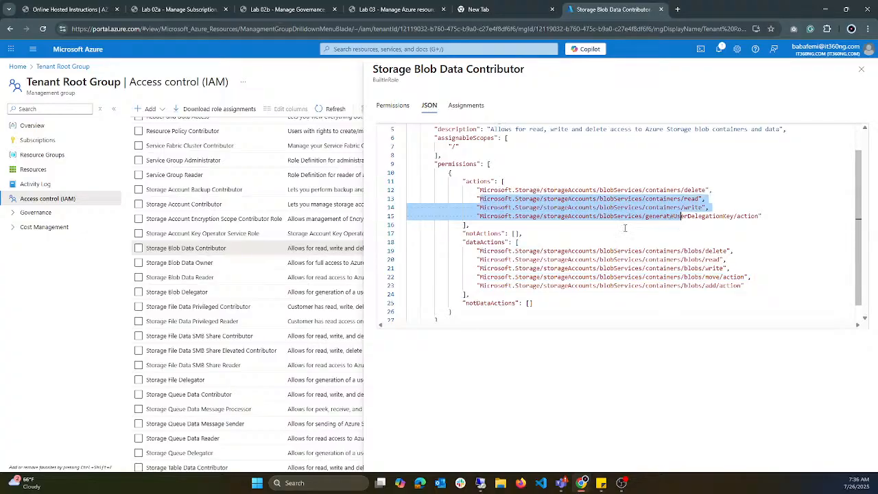
pyautogui.moveTo(480, 251); pyautogui.dragTo(681, 260)
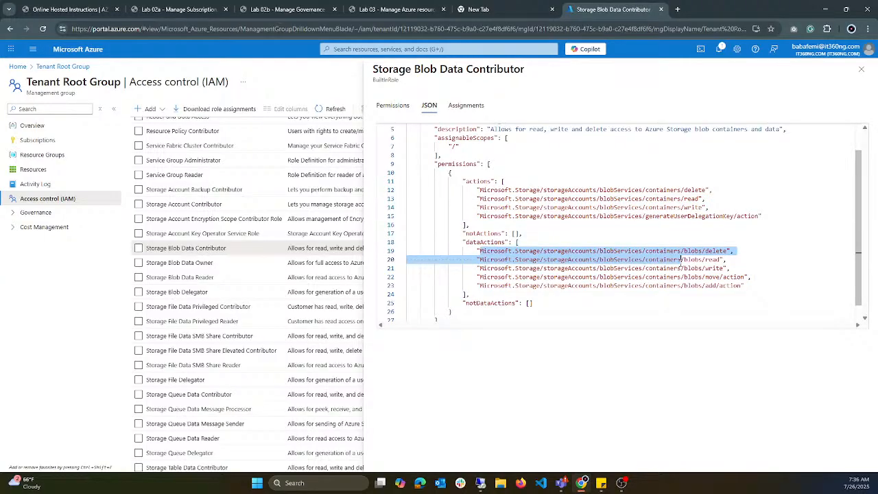
pyautogui.moveTo(533, 304); pyautogui.dragTo(449, 304)
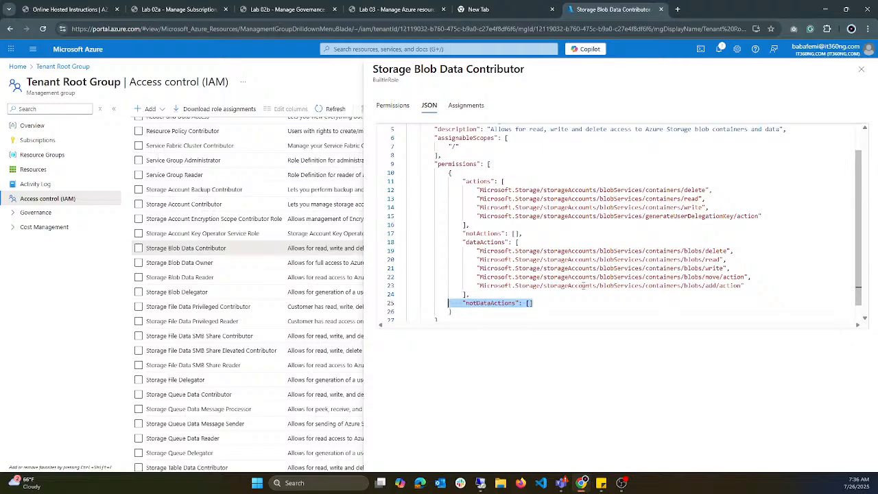
pyautogui.click(516, 310)
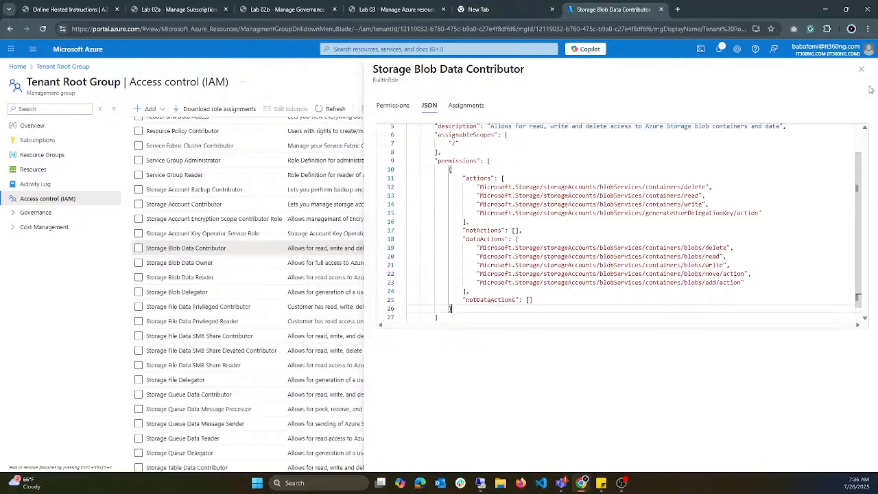
# Step: Show the Storage Blob Data Contributor role's assignments and close the role's details
pyautogui.click(466, 105)
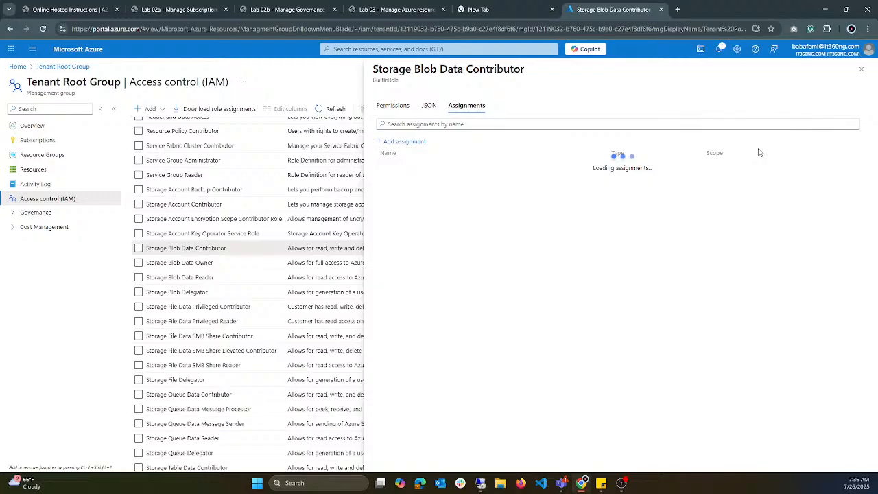
pyautogui.click(861, 70)
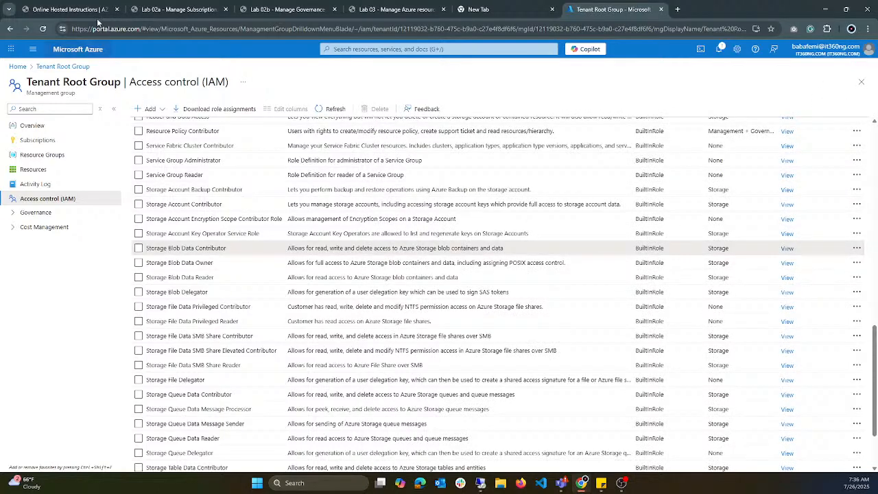
# Step: Switch to the Lab 02a instructions and highlight the lab scenario's requirement to create a management group including all Azure subscriptions
pyautogui.click(159, 8)
pyautogui.scroll(-1, 412, 249)
pyautogui.scroll(1, 412, 249)
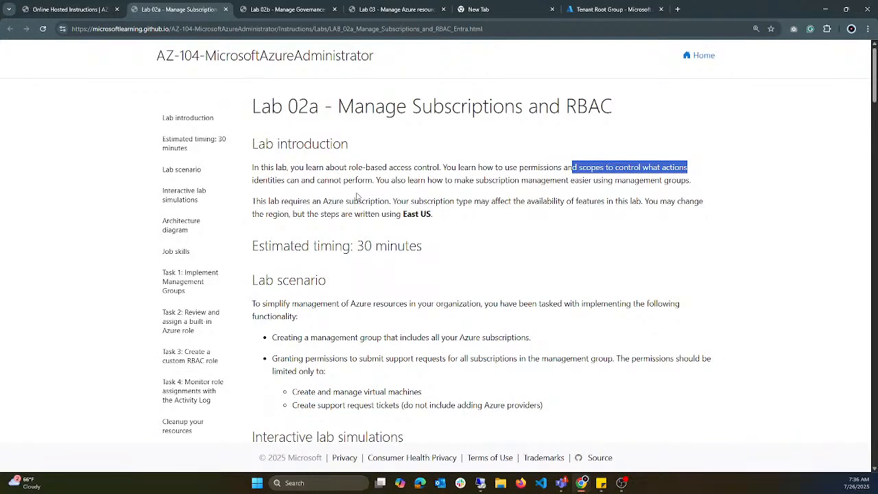
pyautogui.scroll(-1, 361, 206)
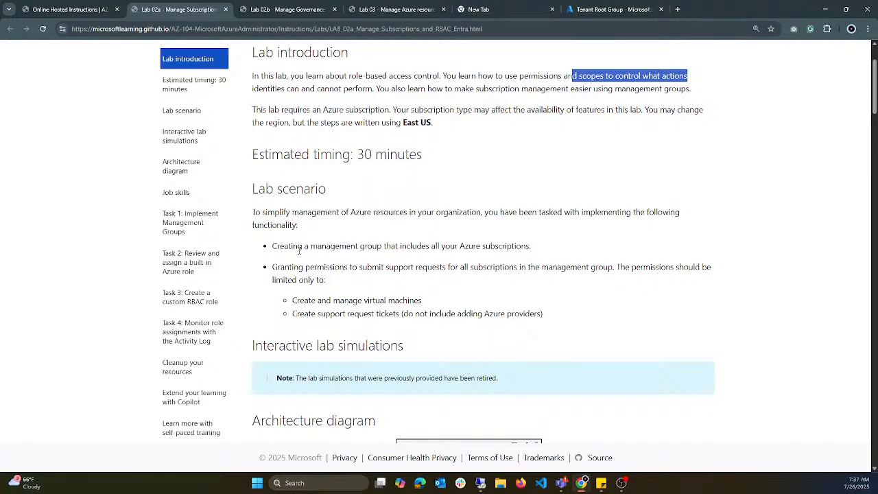
pyautogui.moveTo(297, 247); pyautogui.dragTo(536, 253)
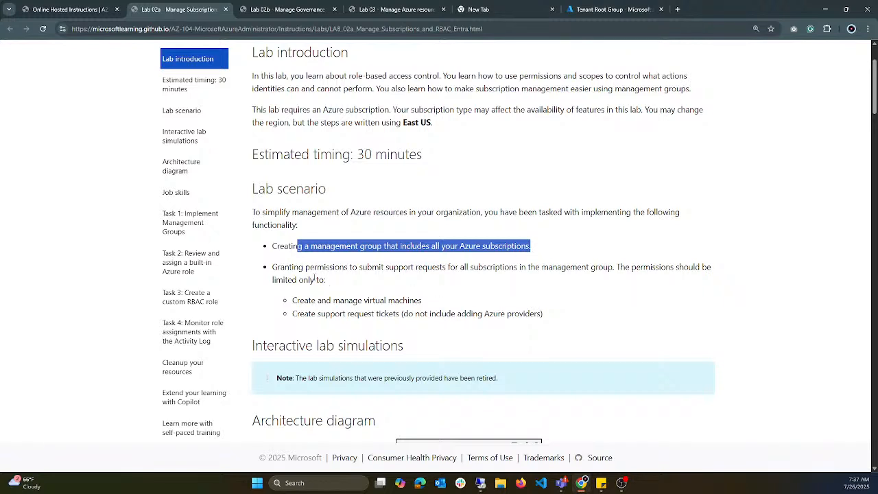
# Step: Highlight the scenario's support request permission requirement and its two limits: managing virtual machines and creating support request tickets without adding Azure providers
pyautogui.moveTo(298, 274); pyautogui.dragTo(363, 284)
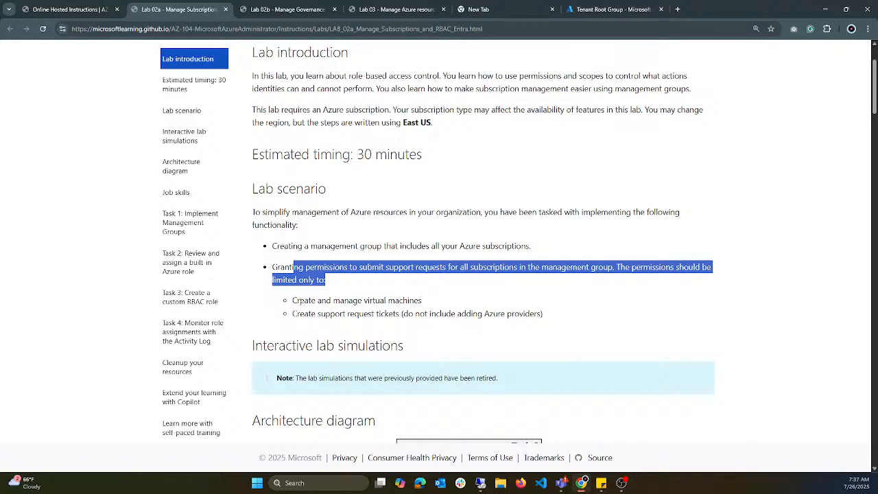
pyautogui.moveTo(299, 300); pyautogui.dragTo(417, 295)
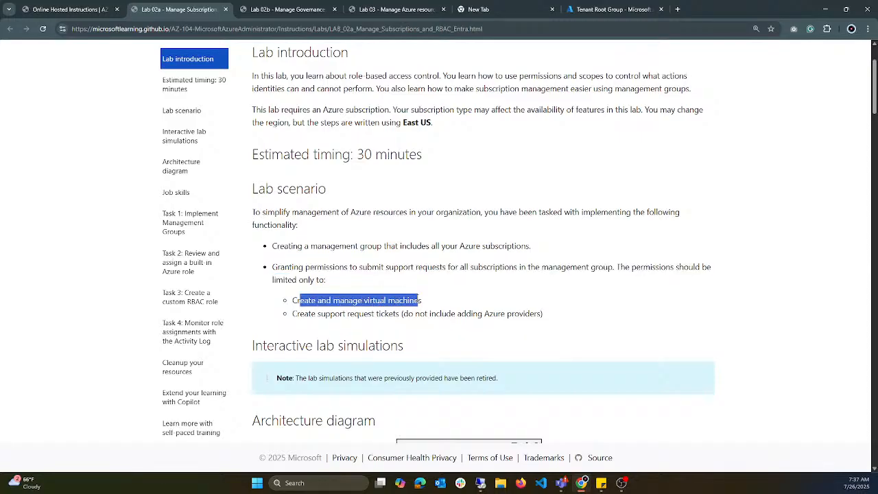
pyautogui.moveTo(321, 313); pyautogui.dragTo(468, 310)
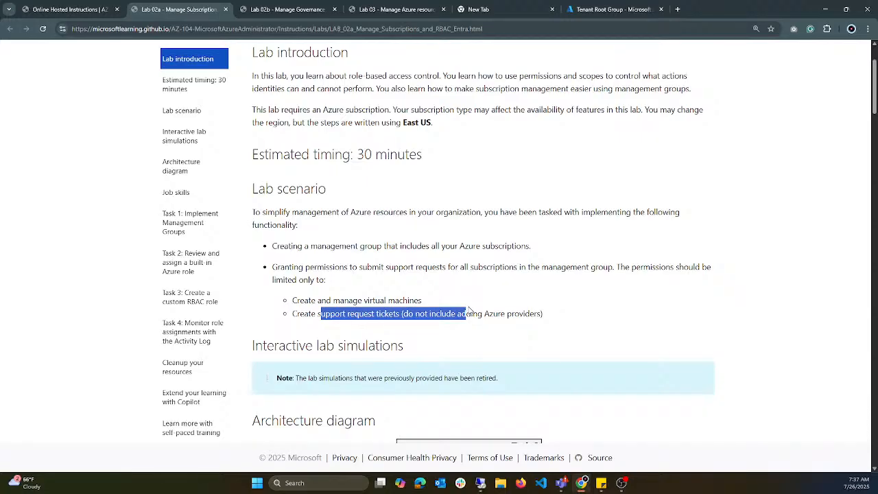
pyautogui.click(472, 297)
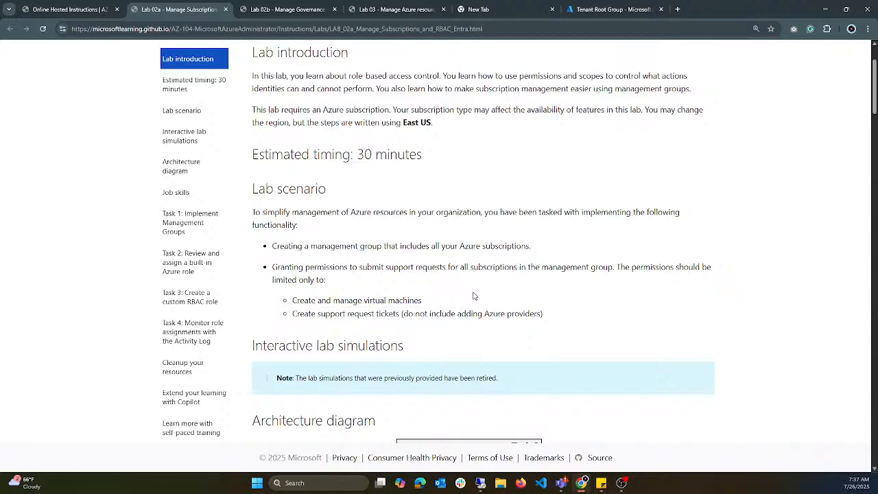
pyautogui.moveTo(543, 315); pyautogui.dragTo(301, 320)
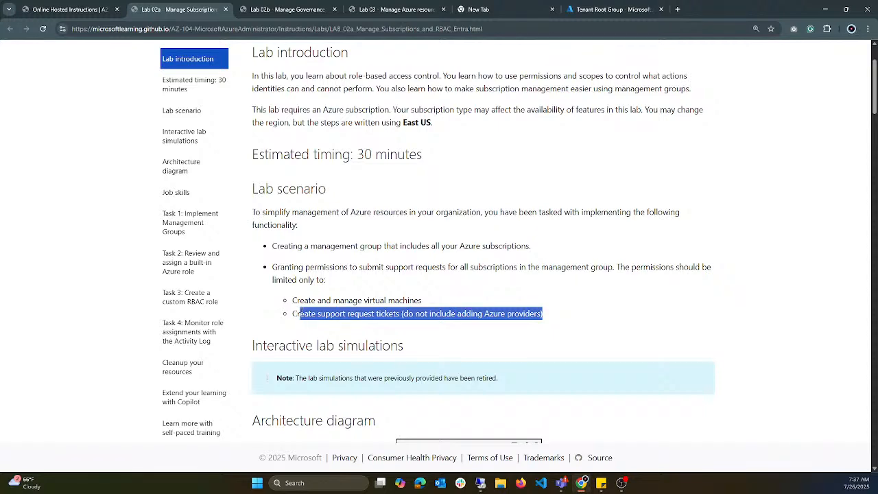
# Step: Go to the Job skills list below the architecture diagram and highlight Task 1 on management groups and Task 2 on assigning a built-in role
pyautogui.scroll(-4, 302, 320)
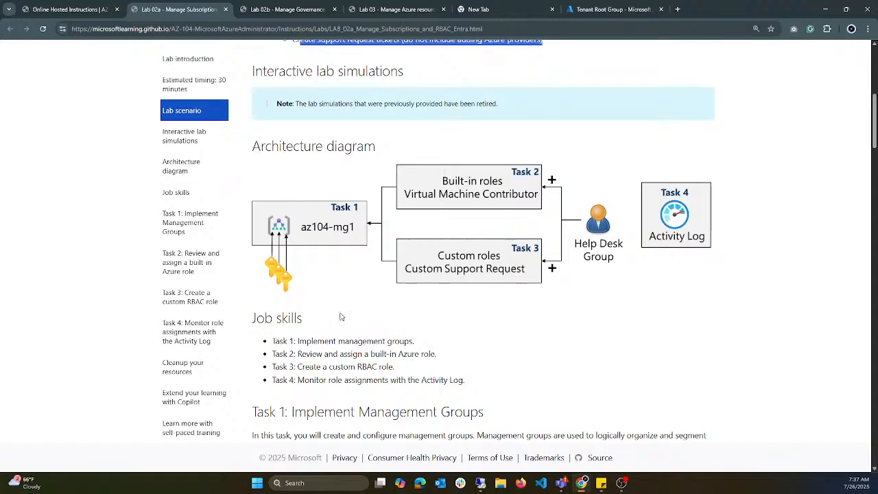
pyautogui.scroll(-1, 341, 317)
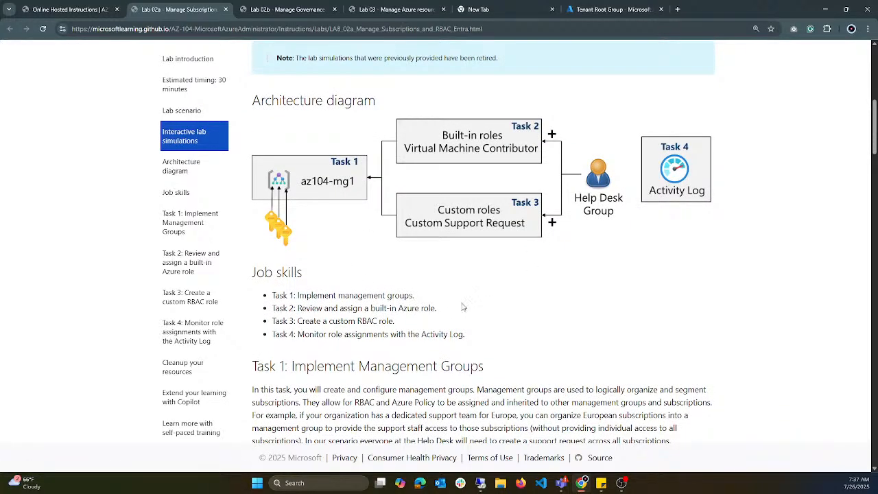
pyautogui.moveTo(432, 308); pyautogui.dragTo(325, 295)
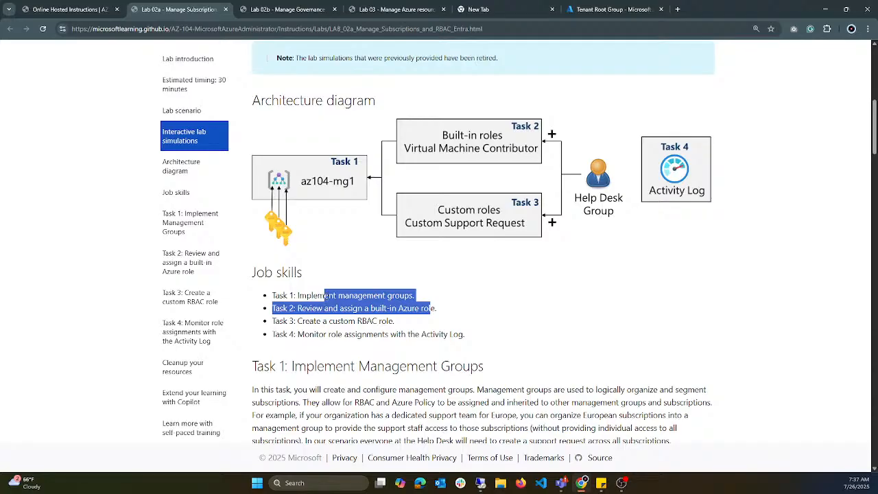
pyautogui.click(324, 295)
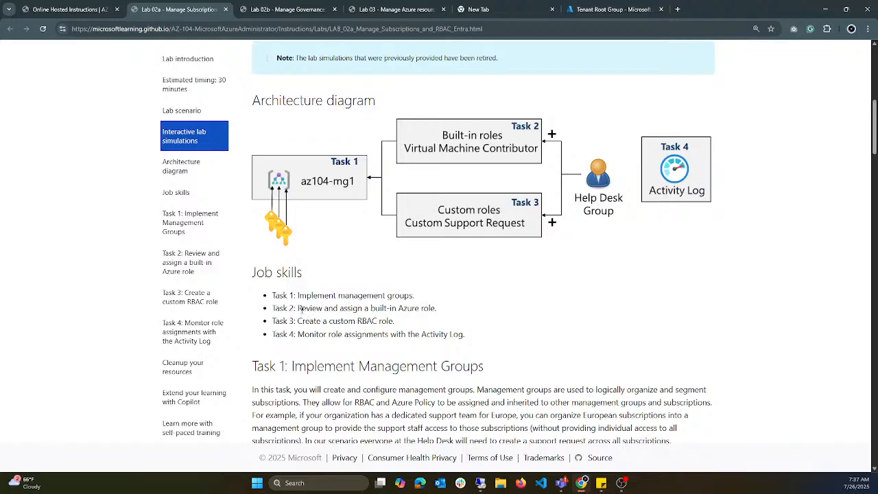
pyautogui.moveTo(300, 309); pyautogui.dragTo(369, 308)
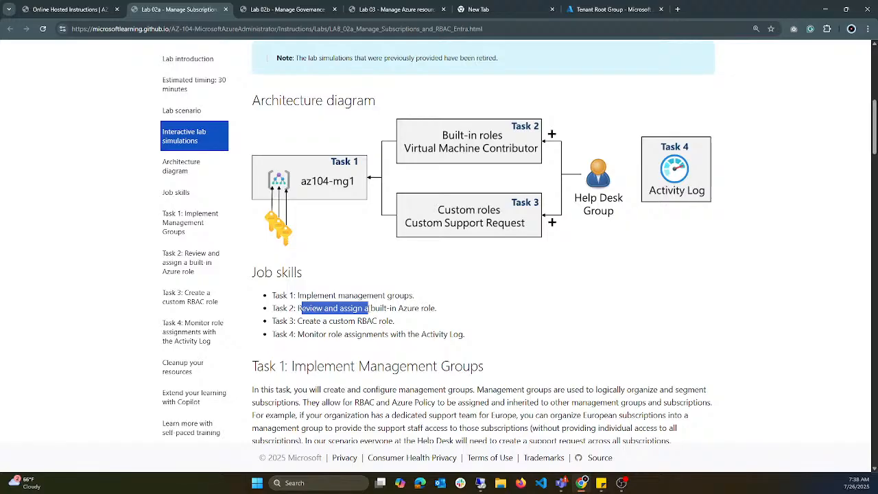
# Step: Switch to the Tenant Root Group's access control page in the Azure portal and look through the built-in storage job function roles
pyautogui.click(618, 10)
pyautogui.scroll(10, 515, 210)
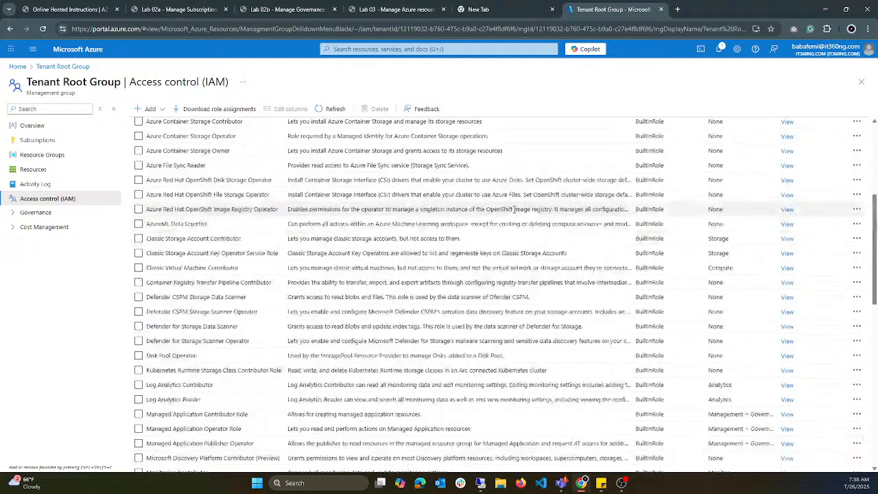
pyautogui.scroll(5, 515, 209)
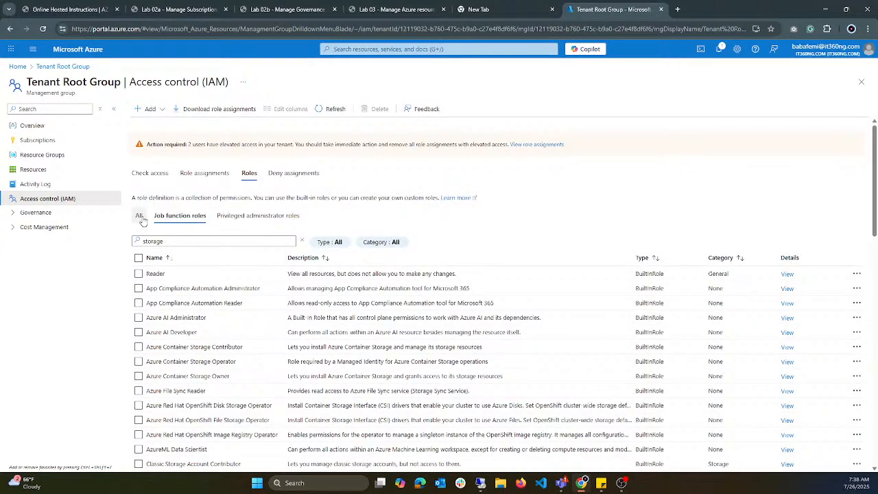
pyautogui.scroll(-1, 681, 274)
pyautogui.scroll(-10, 681, 273)
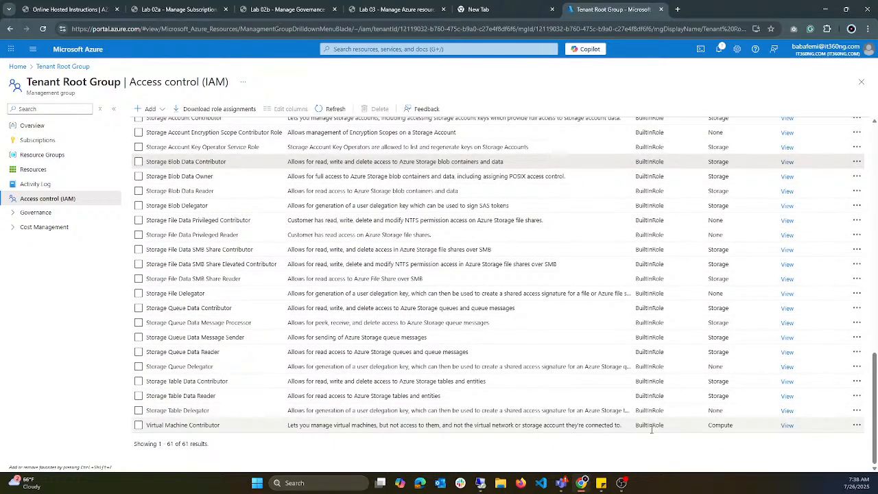
pyautogui.scroll(10, 608, 209)
pyautogui.scroll(-5, 655, 219)
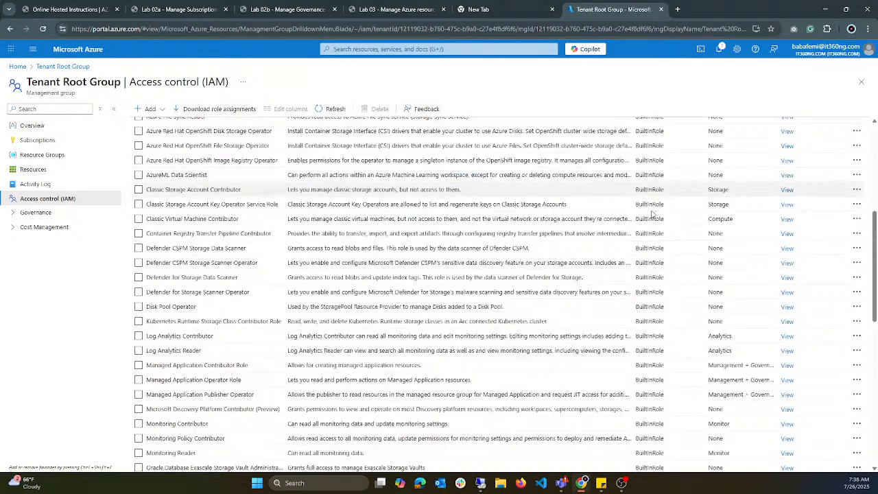
pyautogui.scroll(-5, 655, 218)
pyautogui.scroll(3, 652, 199)
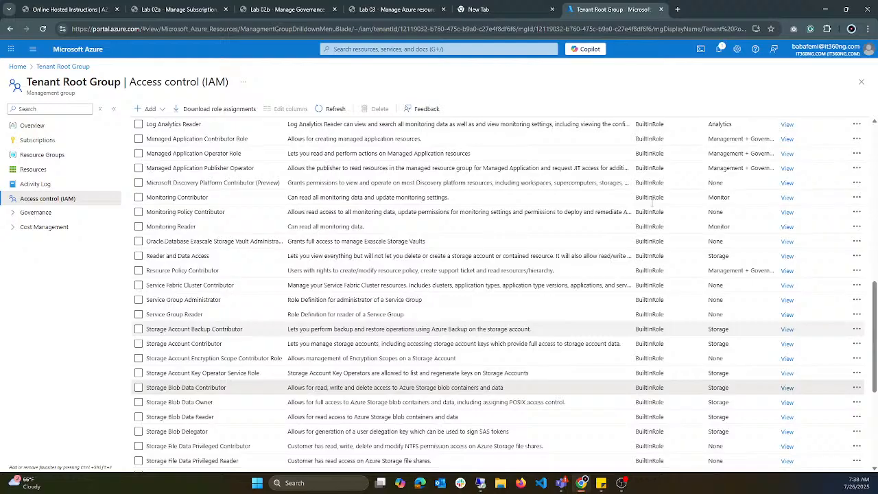
pyautogui.scroll(8, 652, 197)
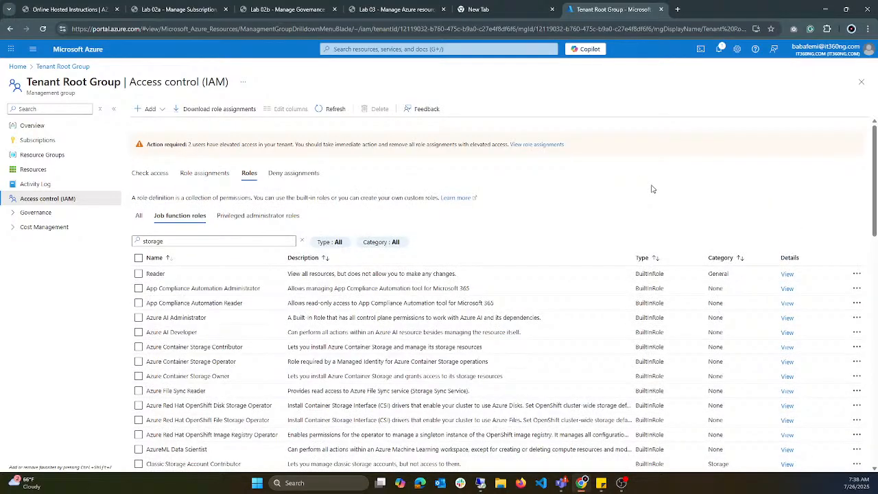
# Step: Return to the Lab 02a instructions and highlight Task 3 about creating a custom RBAC role
pyautogui.click(175, 11)
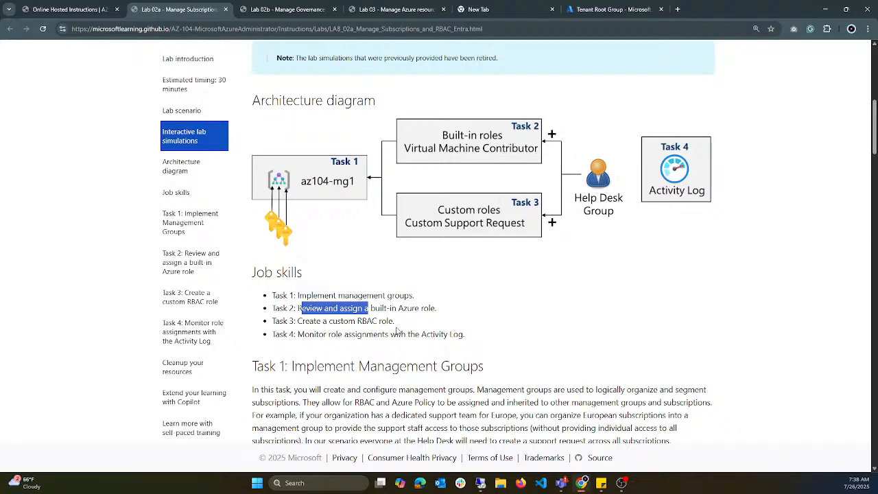
pyautogui.moveTo(395, 321); pyautogui.dragTo(309, 321)
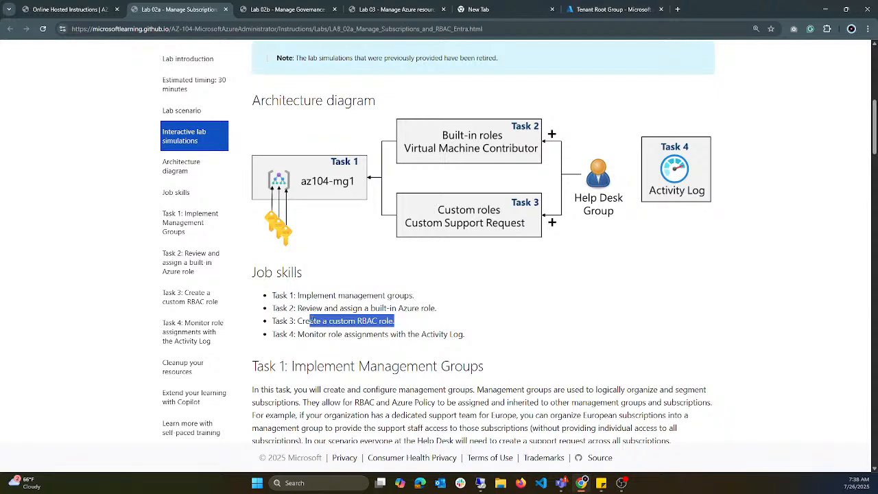
pyautogui.click(333, 330)
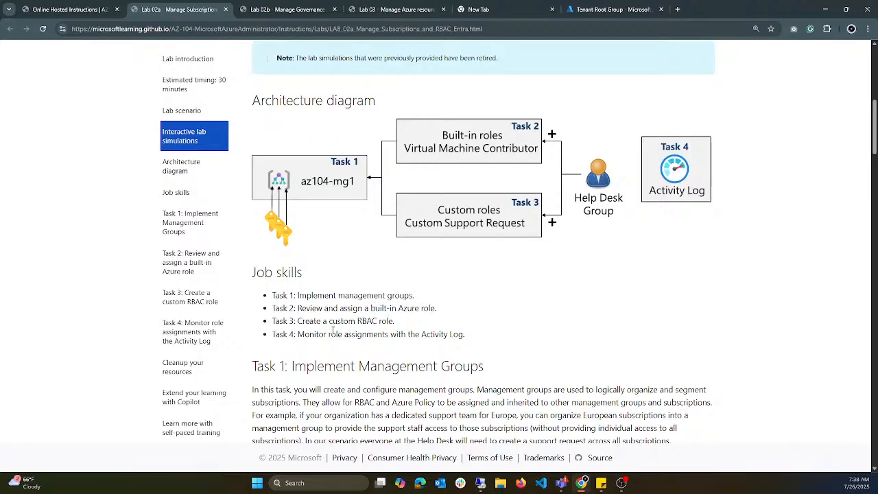
pyautogui.moveTo(305, 321); pyautogui.dragTo(388, 326)
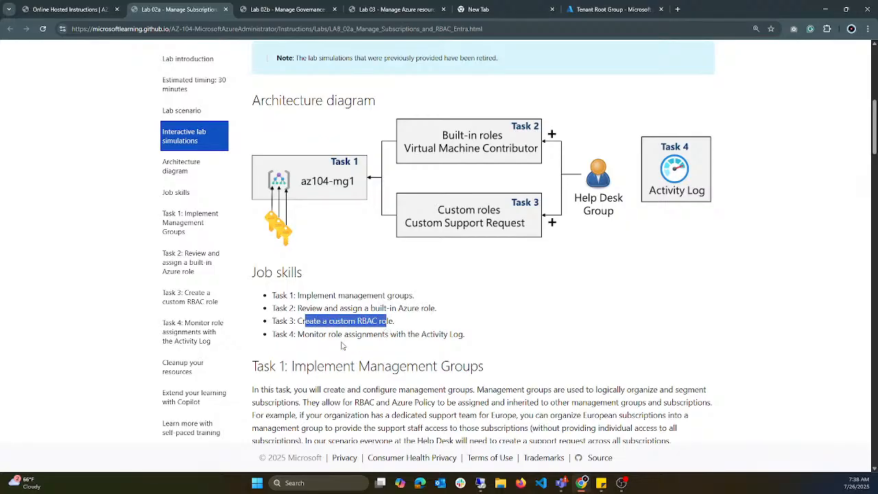
# Step: Highlight the Activity Log wording of Task 4 on monitoring role assignments in the Job skills list
pyautogui.moveTo(295, 349); pyautogui.dragTo(410, 335)
pyautogui.click(462, 335)
pyautogui.moveTo(463, 336); pyautogui.dragTo(440, 333)
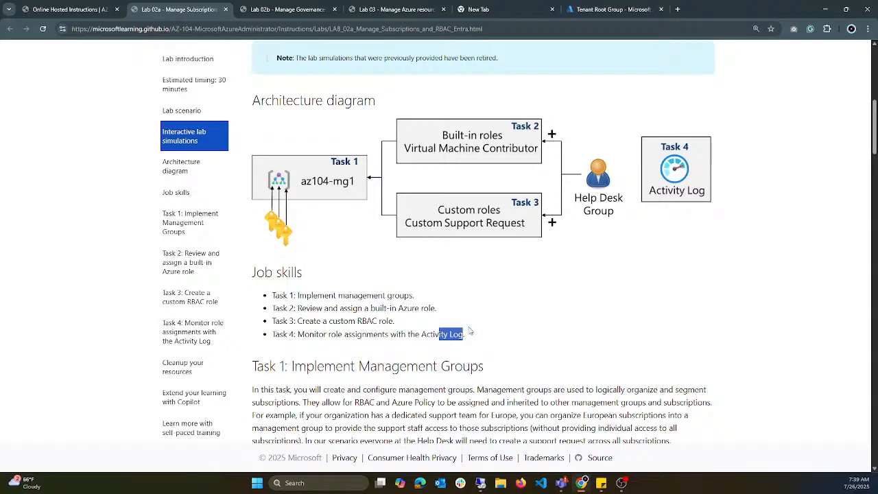
# Step: Switch to the Azure portal and view the Microsoft Entra ID tenant's user sign-in logs under monitoring
pyautogui.click(604, 9)
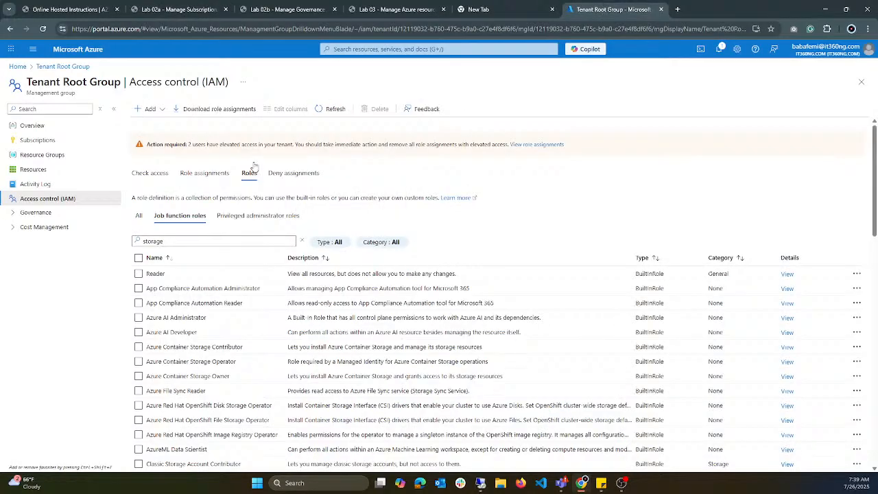
pyautogui.click(18, 67)
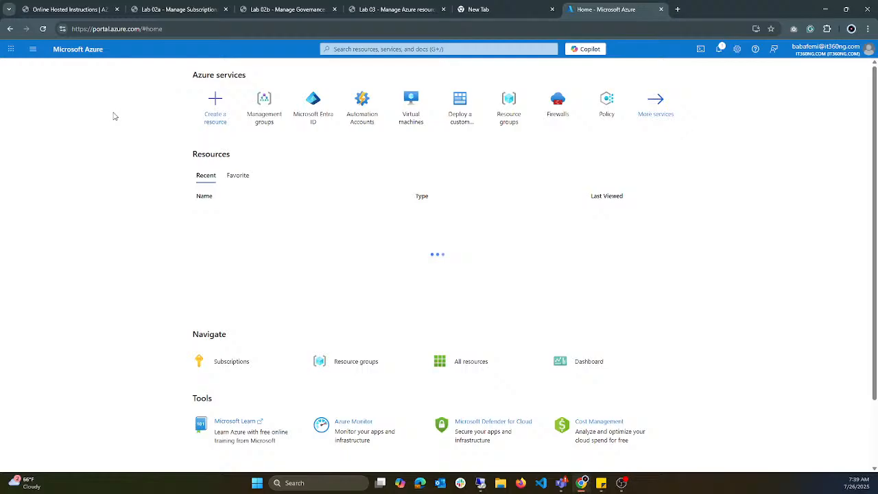
pyautogui.click(312, 116)
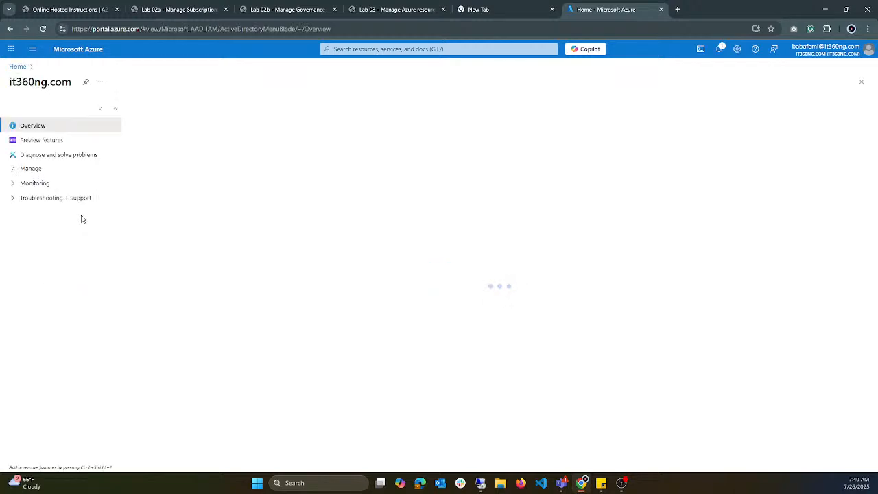
pyautogui.click(19, 172)
pyautogui.scroll(-3, 48, 359)
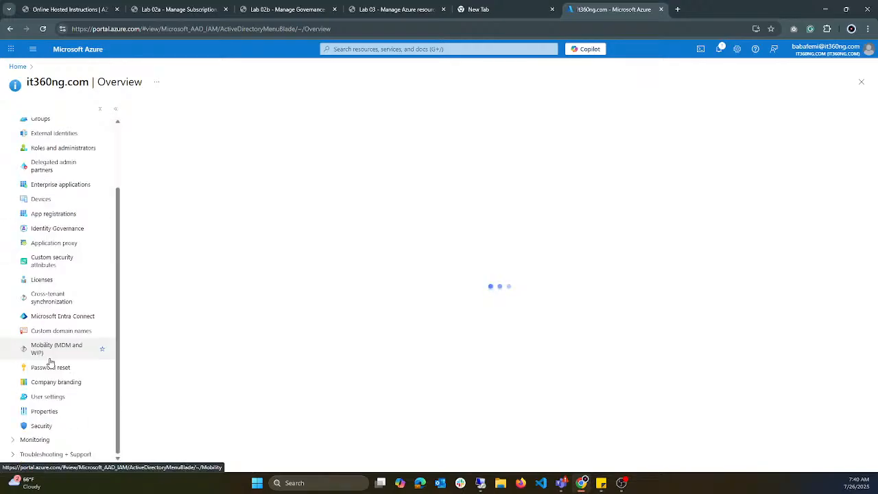
pyautogui.click(17, 440)
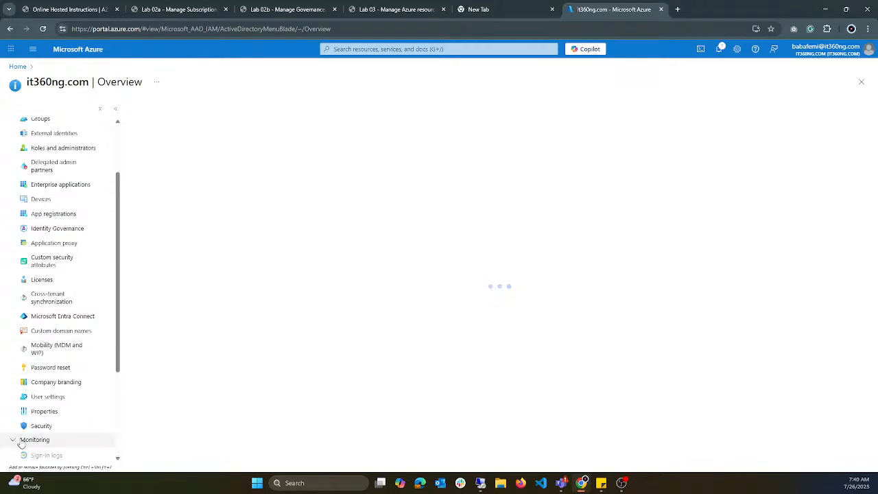
pyautogui.scroll(-2, 57, 331)
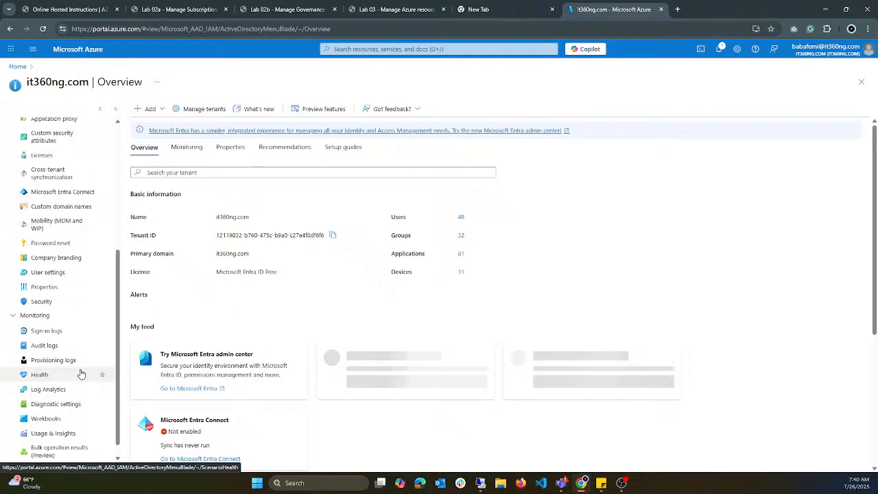
pyautogui.click(46, 333)
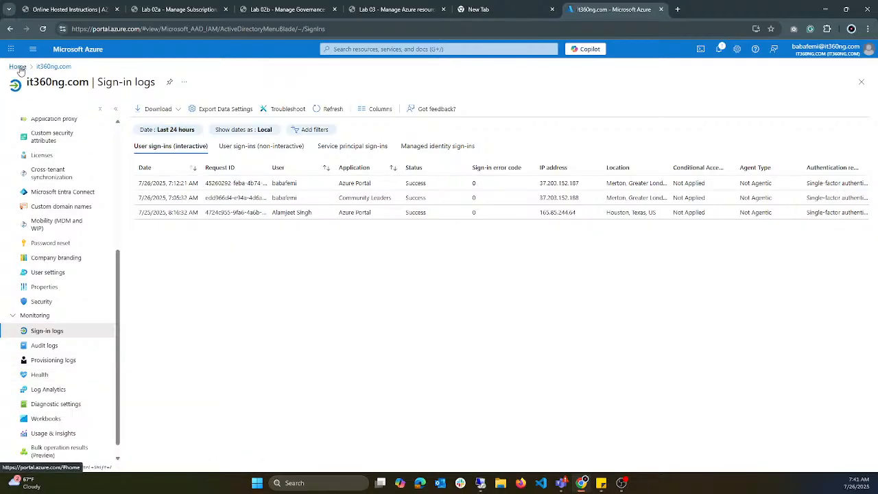
# Step: Go back to the portal home page, search for "sub" and open the Subscriptions list
pyautogui.click(18, 67)
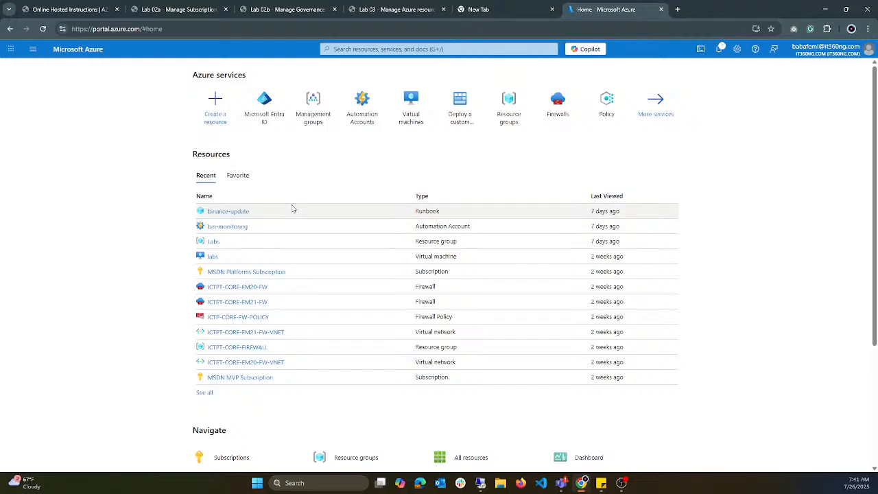
pyautogui.click(457, 49)
pyautogui.write('sub')
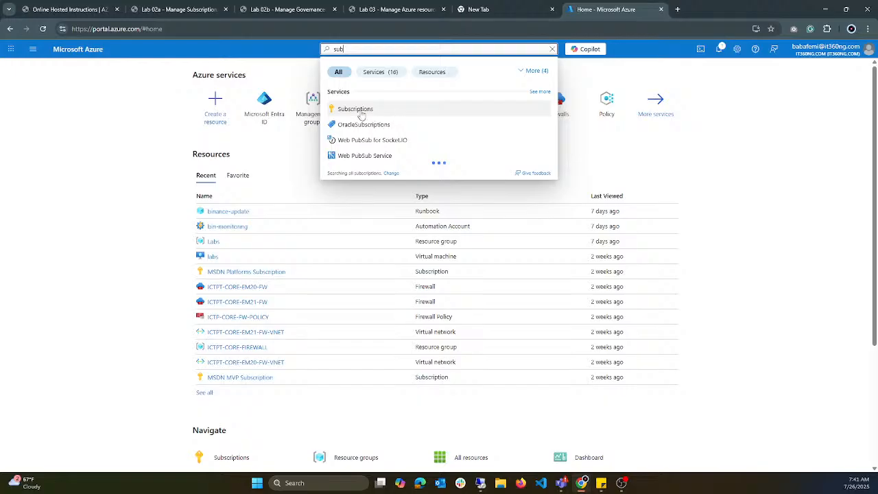
pyautogui.click(361, 112)
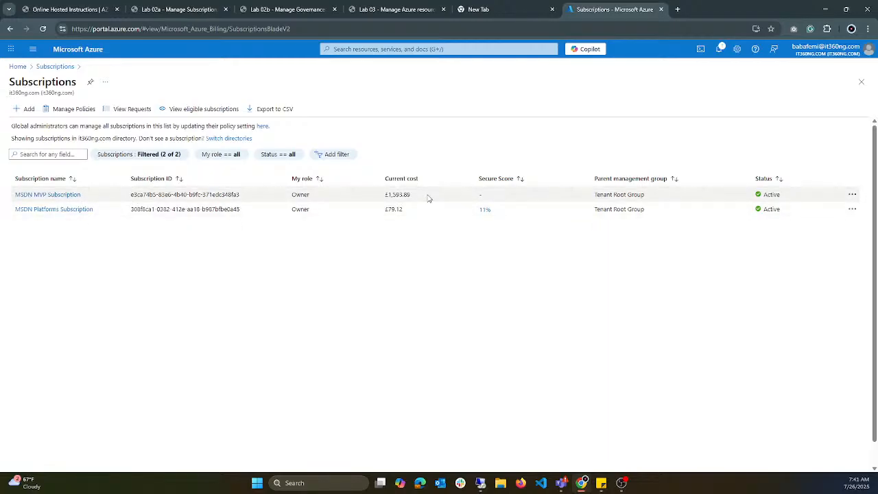
# Step: Highlight the current cost of the MSDN MVP Subscription and that of the MSDN Platforms Subscription
pyautogui.moveTo(420, 199); pyautogui.dragTo(385, 195)
pyautogui.click(376, 221)
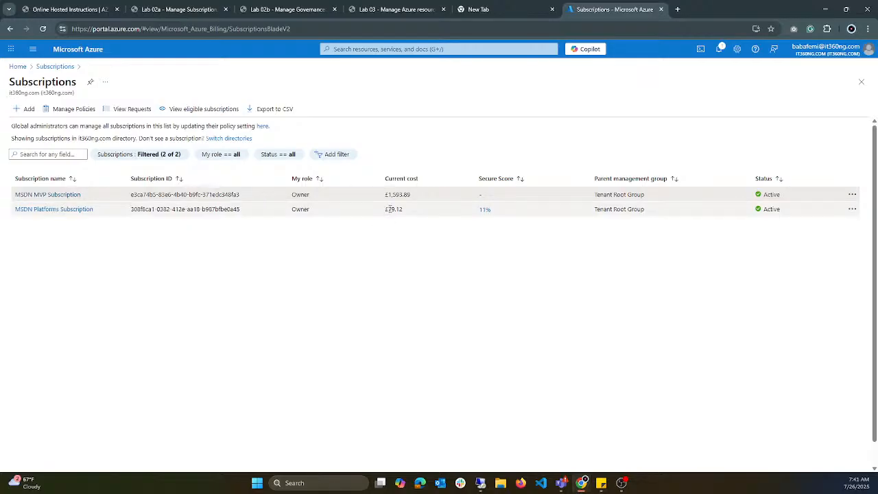
pyautogui.moveTo(450, 200); pyautogui.dragTo(370, 202)
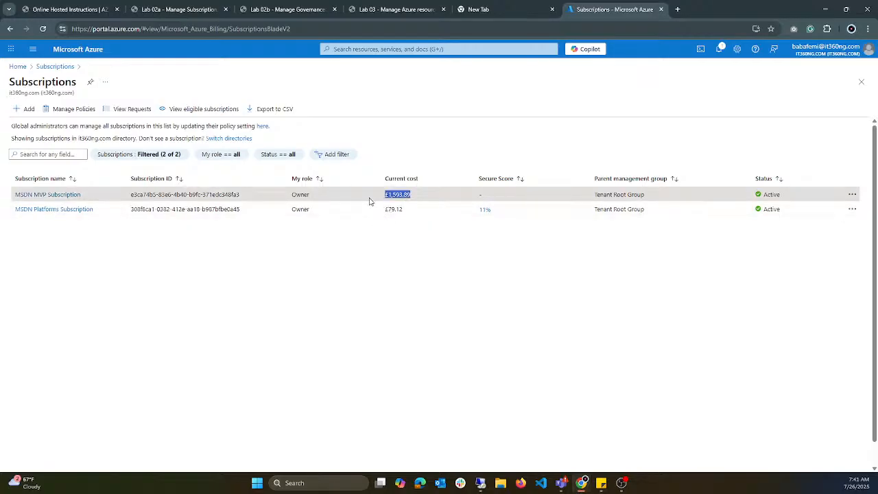
pyautogui.click(379, 252)
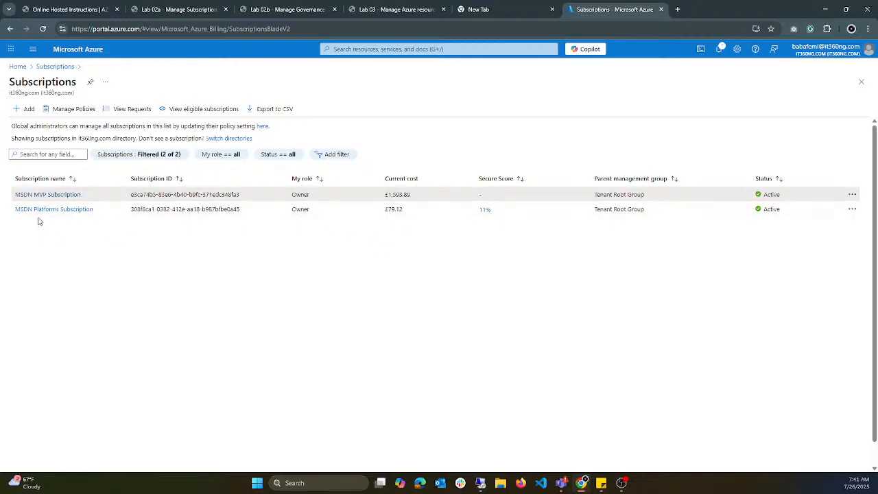
pyautogui.moveTo(441, 212); pyautogui.dragTo(379, 213)
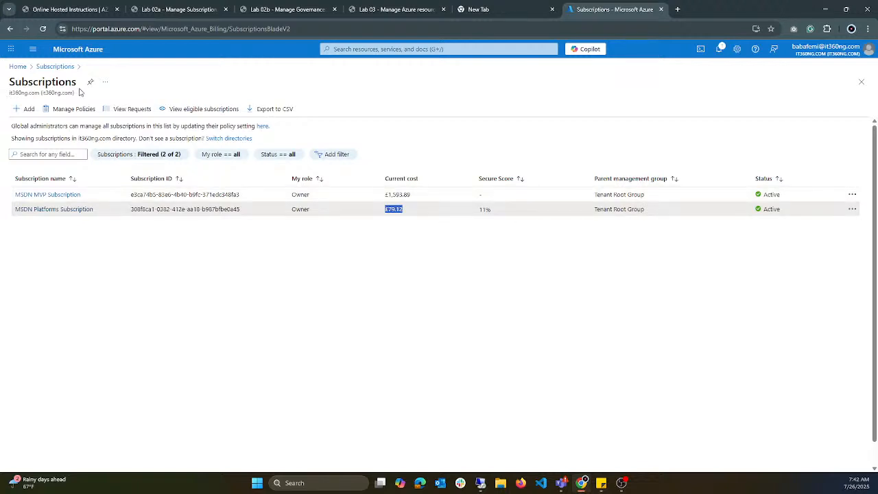
# Step: Return the portal to its home page and bring up Task 1: Implement Management Groups in the Lab 02a instructions
pyautogui.click(17, 66)
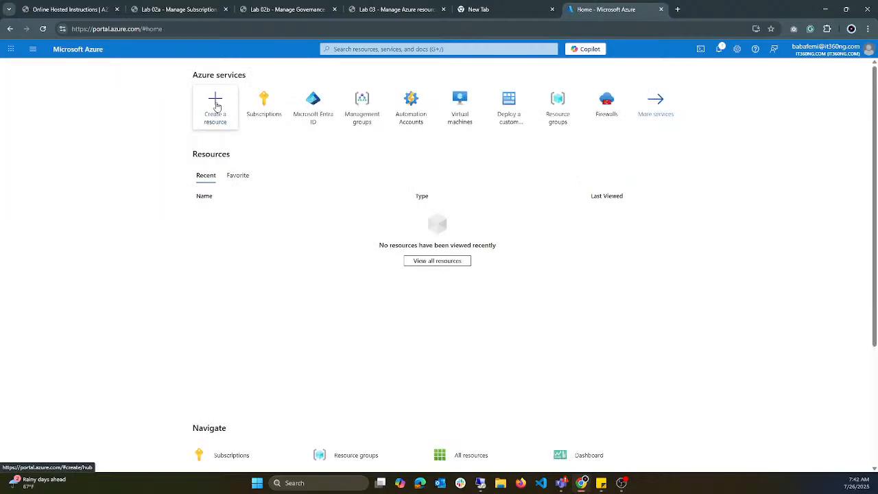
pyautogui.moveTo(314, 121)
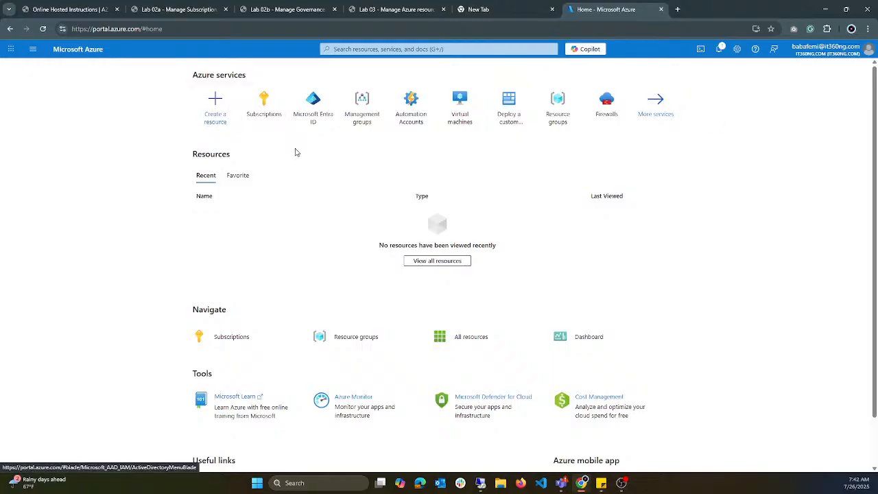
pyautogui.click(156, 14)
pyautogui.scroll(-5, 461, 300)
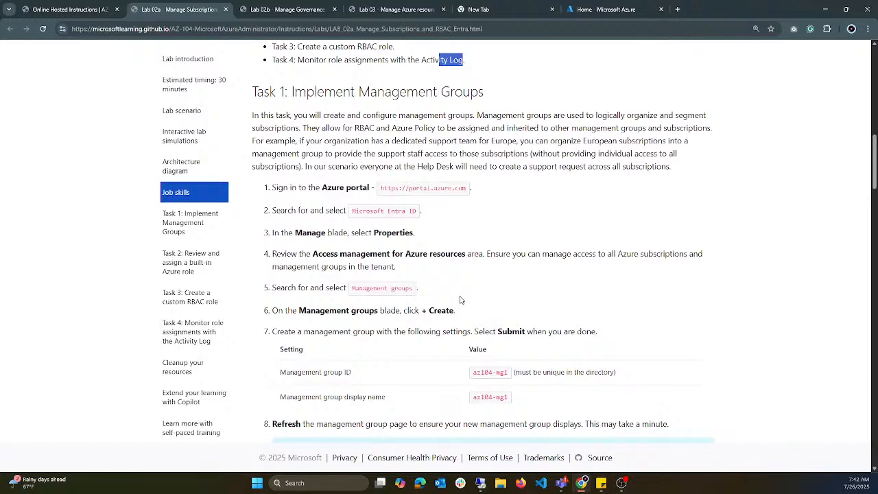
pyautogui.scroll(2, 460, 300)
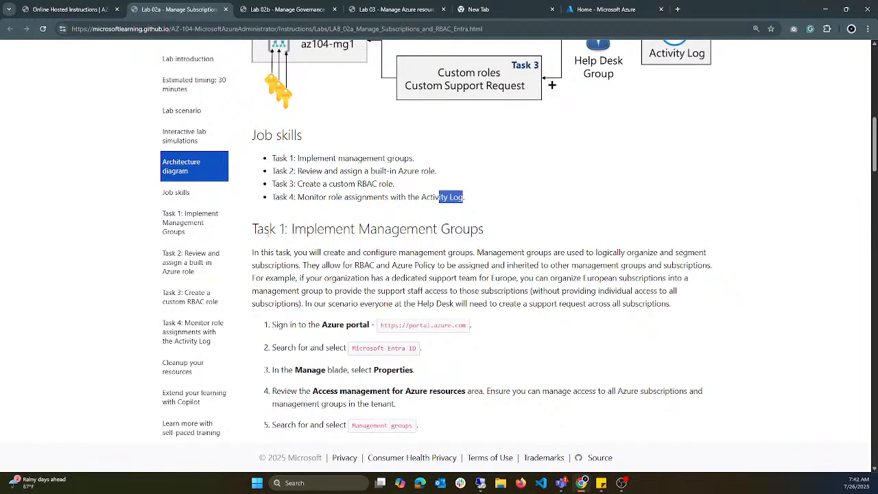
pyautogui.scroll(-1, 271, 232)
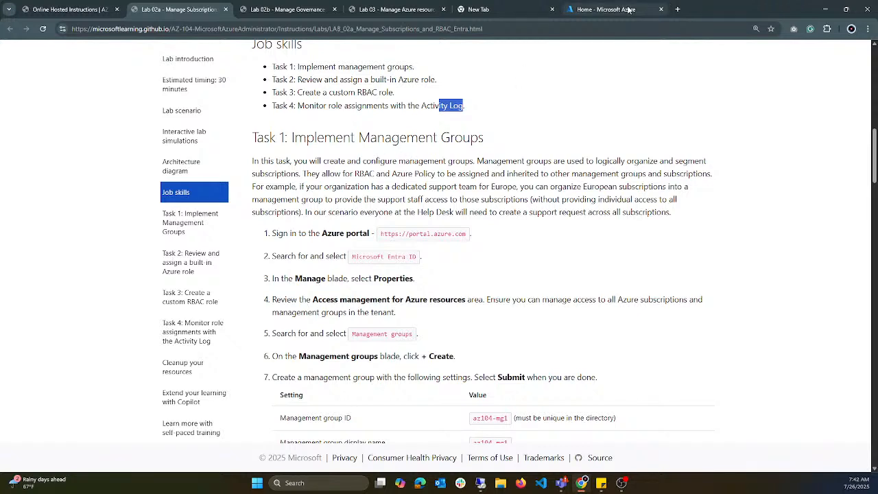
# Step: Move the Azure portal into its own window and place it side by side with the Lab 02a instructions, portal on the left
pyautogui.moveTo(877, 280)
pyautogui.mouseDown()
pyautogui.moveTo(431, 206)
pyautogui.moveTo(877, 275)
pyautogui.mouseUp()
pyautogui.press('super+Right')
pyautogui.press('super+Right')
pyautogui.press('super+Right')
pyautogui.press('super+Right')
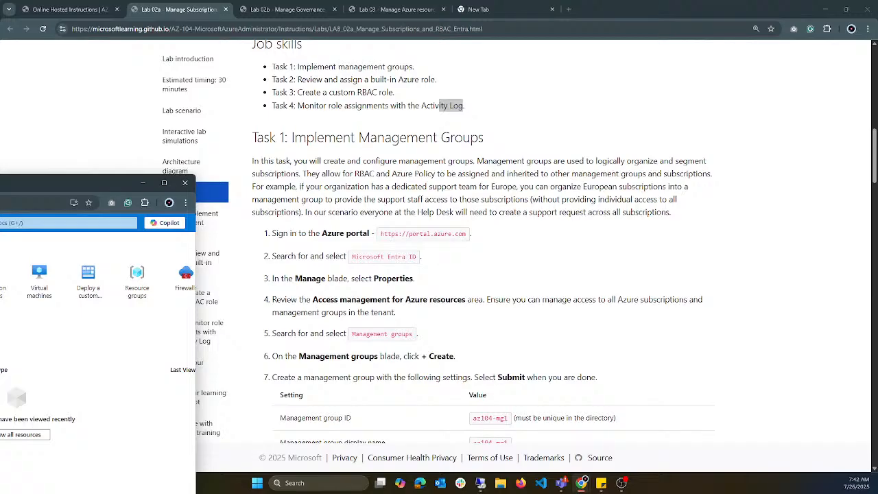
pyautogui.moveTo(652, 163); pyautogui.dragTo(0, 256)
pyautogui.moveTo(27, 128); pyautogui.dragTo(100, 100)
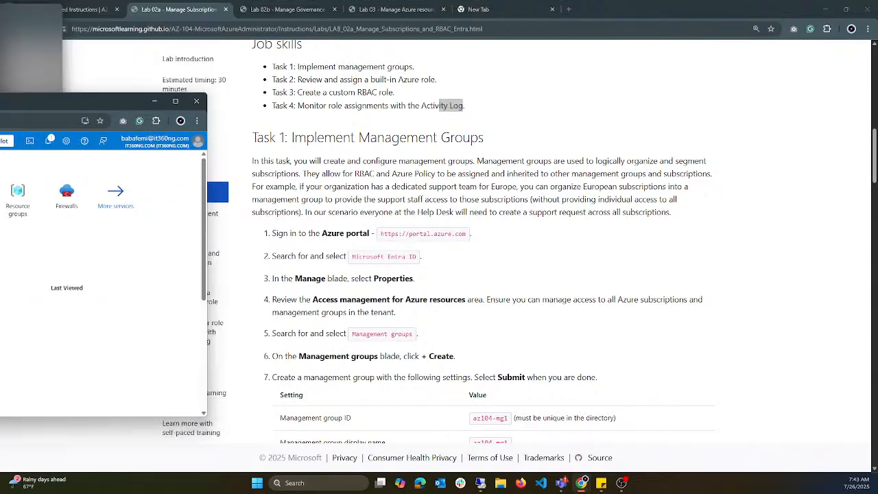
pyautogui.moveTo(0, 104); pyautogui.dragTo(24, 108)
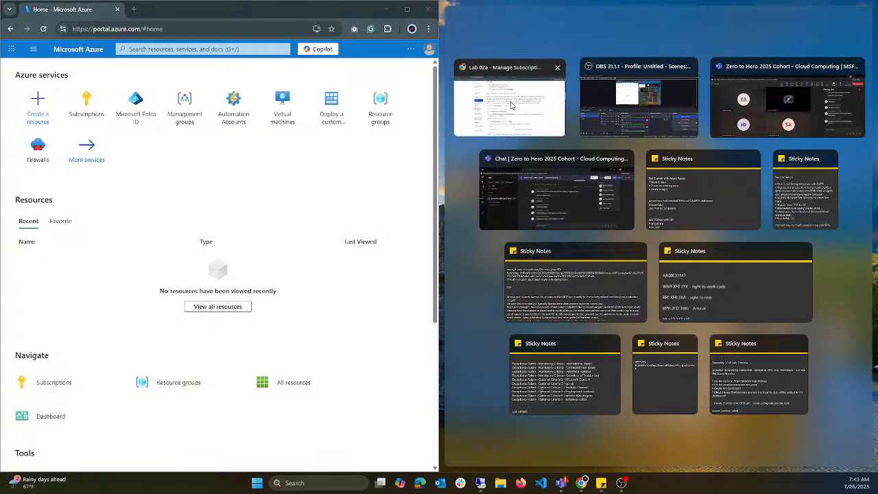
pyautogui.click(512, 105)
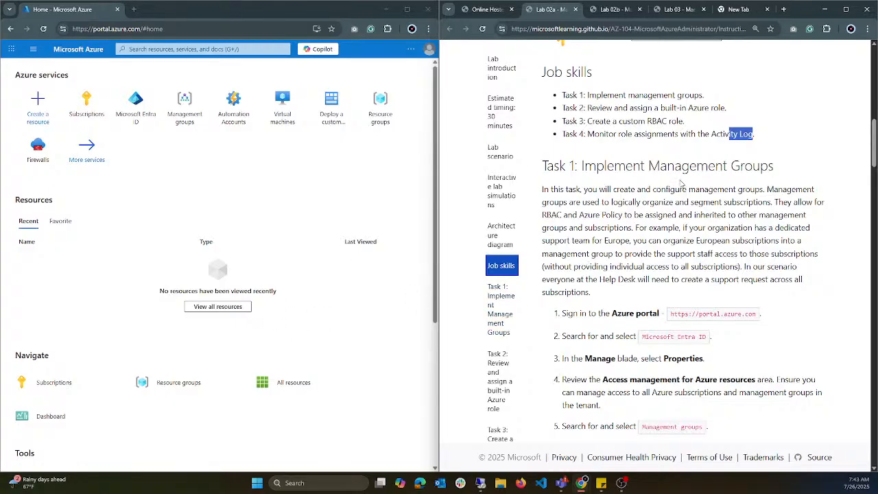
# Step: Read the Task 1 steps from signing in to the Azure portal through creating the az104-mg1 management group
pyautogui.scroll(2, 687, 184)
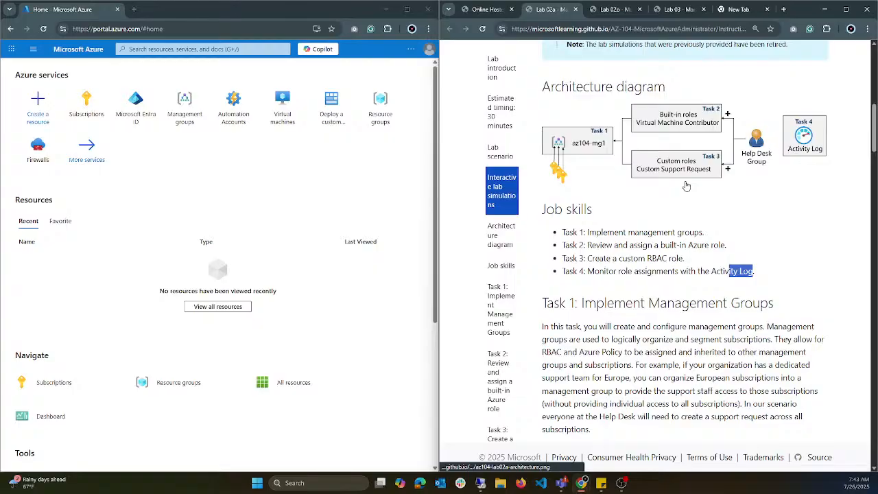
pyautogui.scroll(-3, 687, 186)
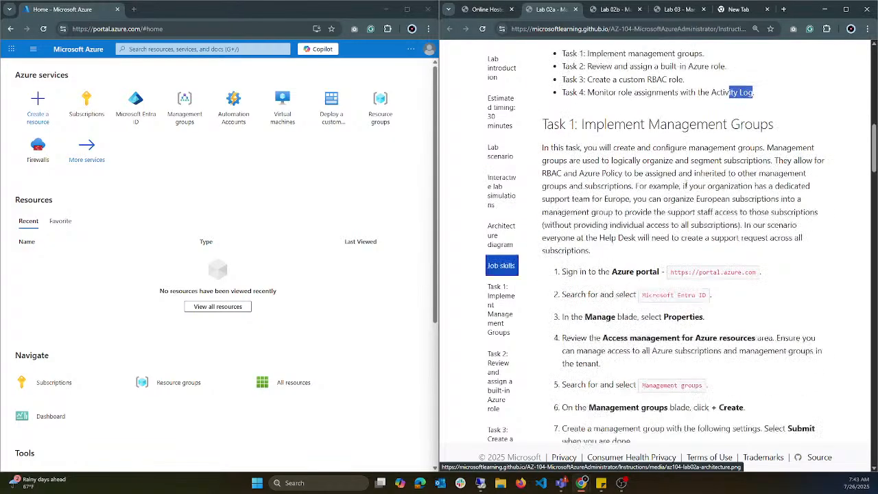
pyautogui.scroll(-1, 689, 199)
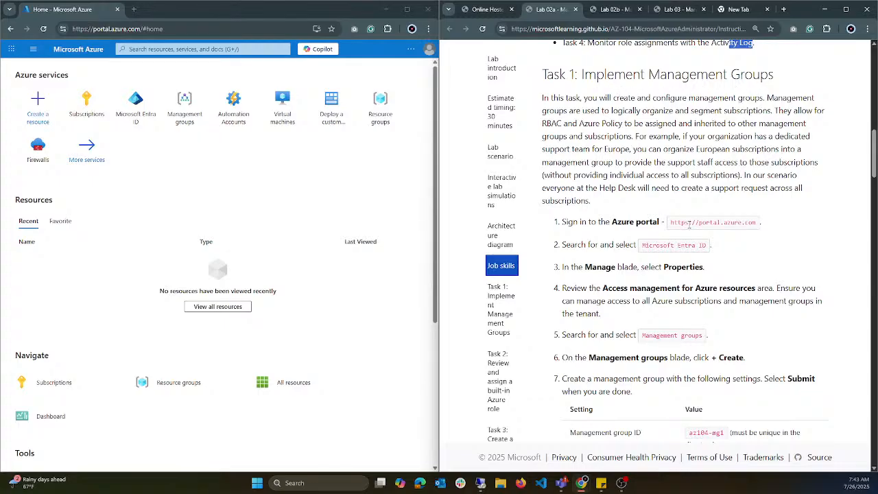
pyautogui.scroll(-1, 690, 224)
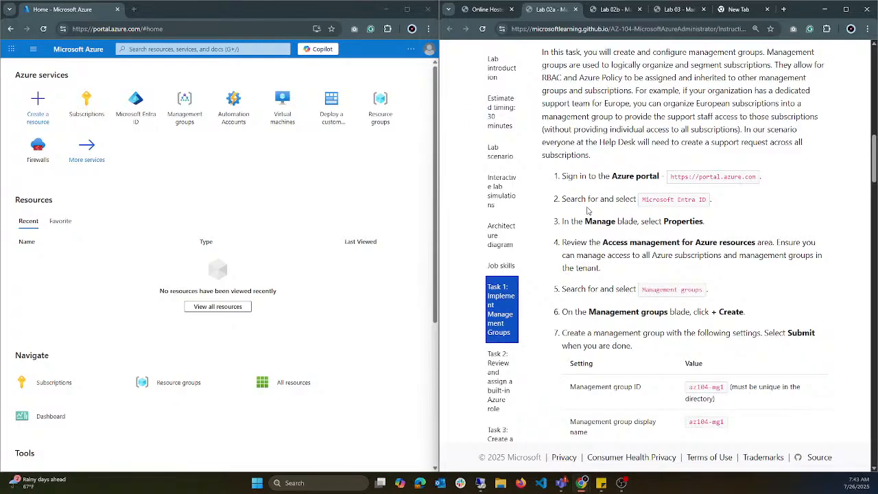
pyautogui.scroll(-2, 614, 192)
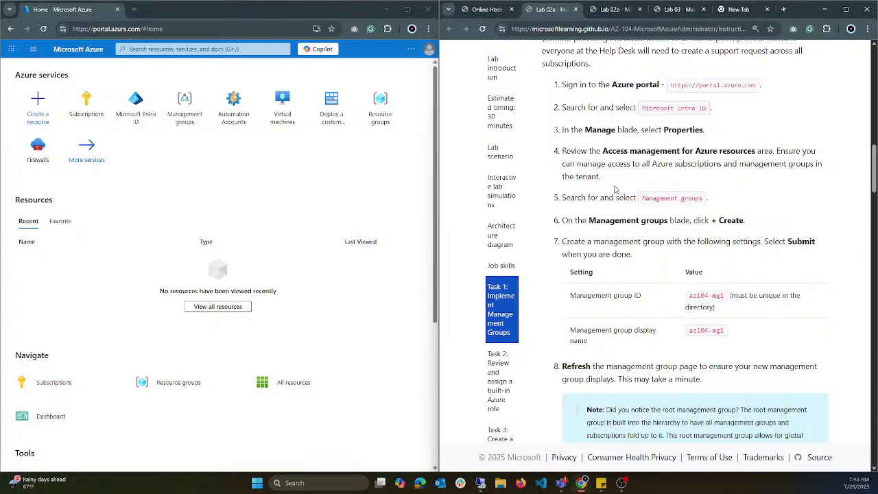
pyautogui.scroll(2, 616, 190)
pyautogui.scroll(-1, 703, 175)
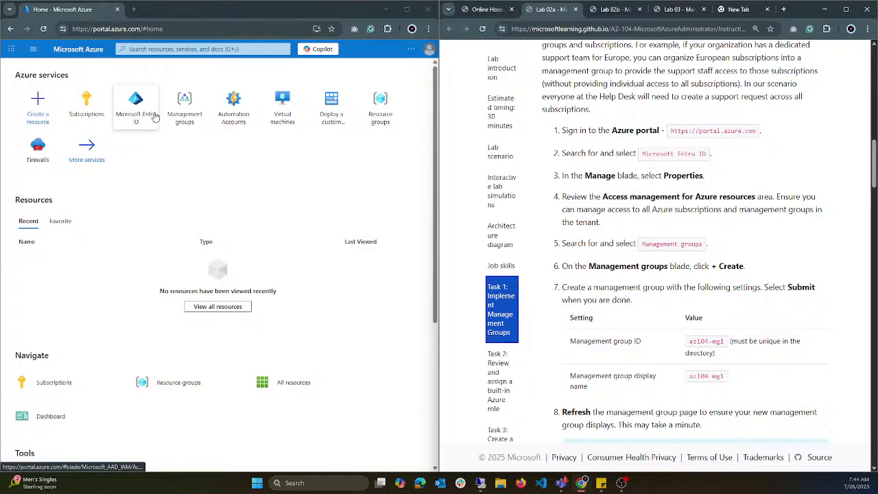
# Step: Look at the portal search's recent services and search for "virt" to browse the matching services
pyautogui.moveTo(152, 118)
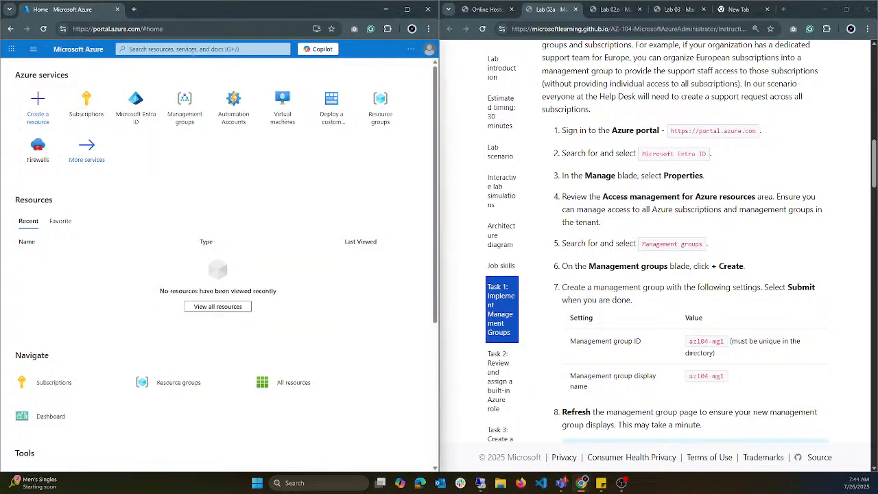
pyautogui.click(202, 49)
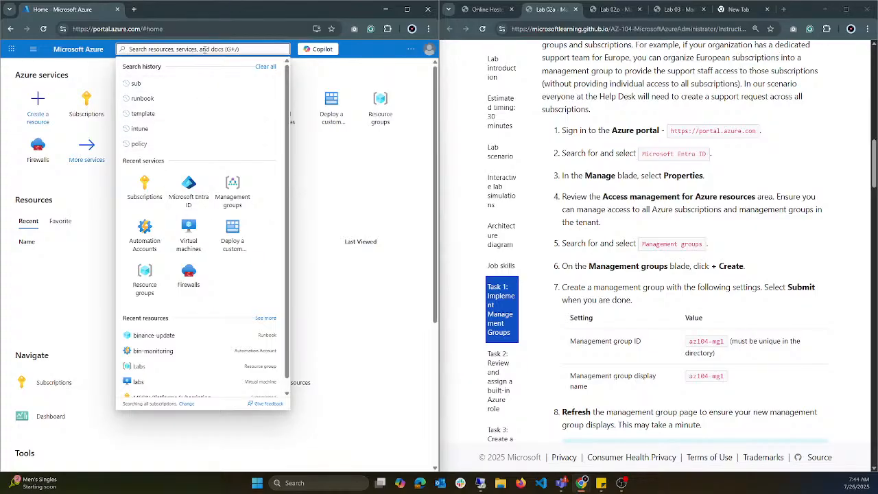
pyautogui.click(306, 176)
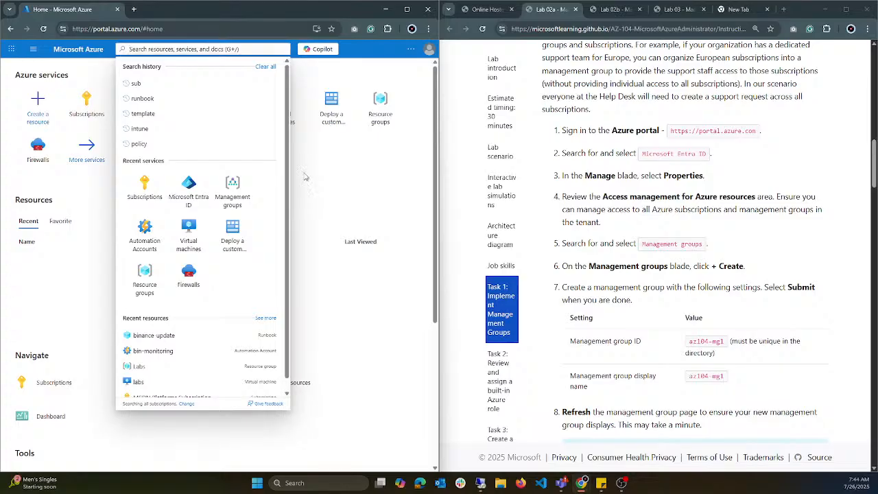
pyautogui.click(233, 51)
pyautogui.write('virt')
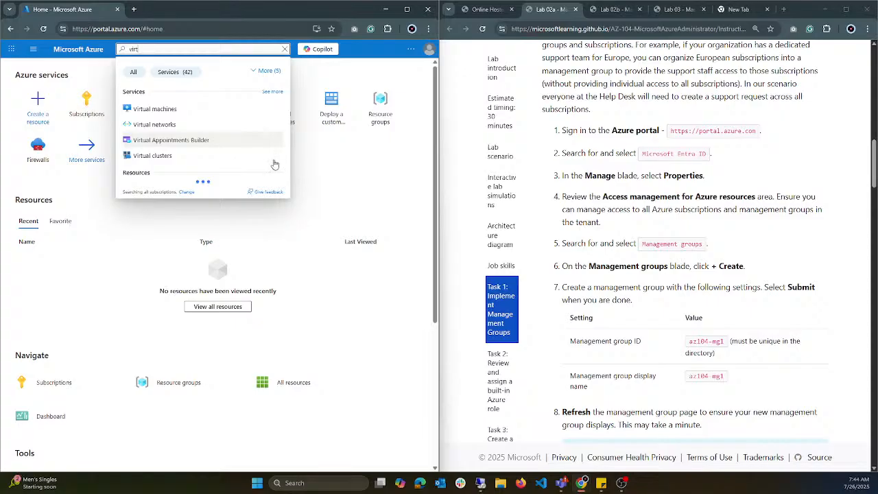
# Step: Look through the portal's service menu and the search's recent services for ways to reach Microsoft Entra ID
pyautogui.click(30, 67)
pyautogui.click(33, 49)
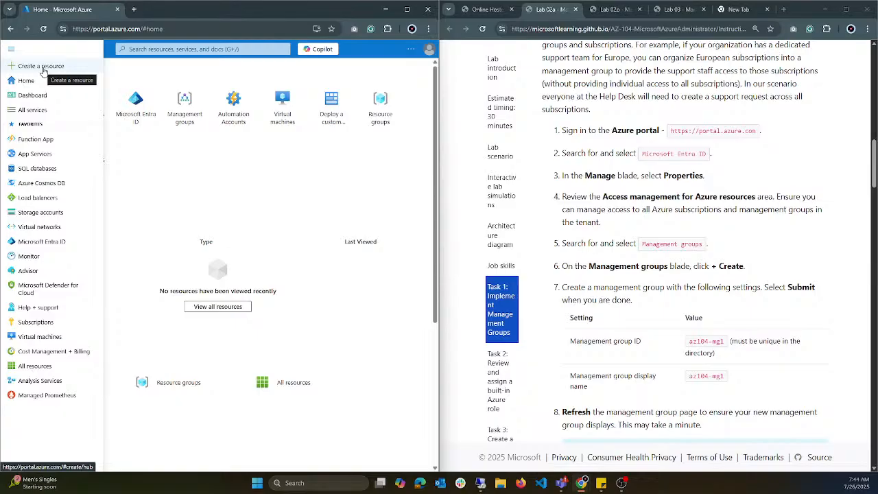
pyautogui.click(164, 49)
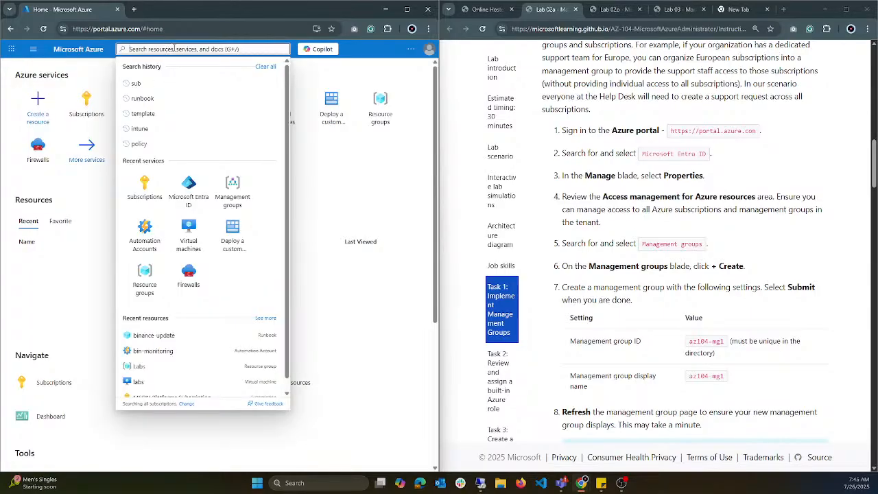
pyautogui.click(327, 203)
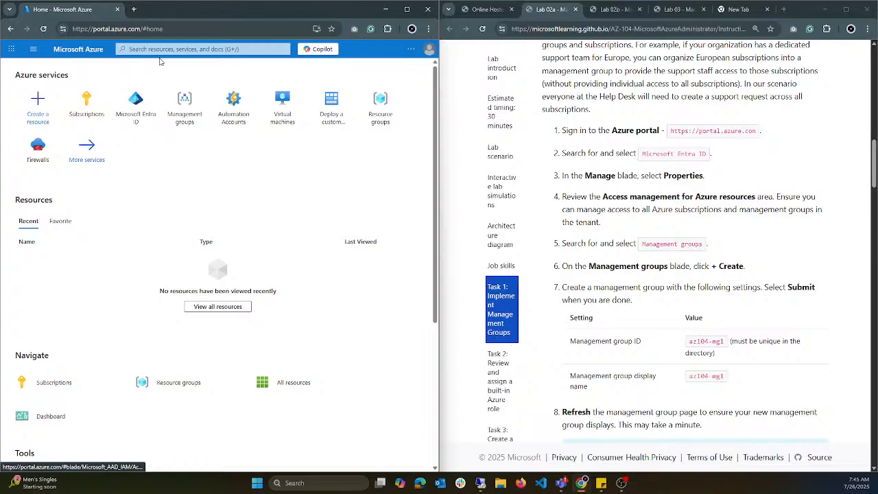
pyautogui.click(34, 51)
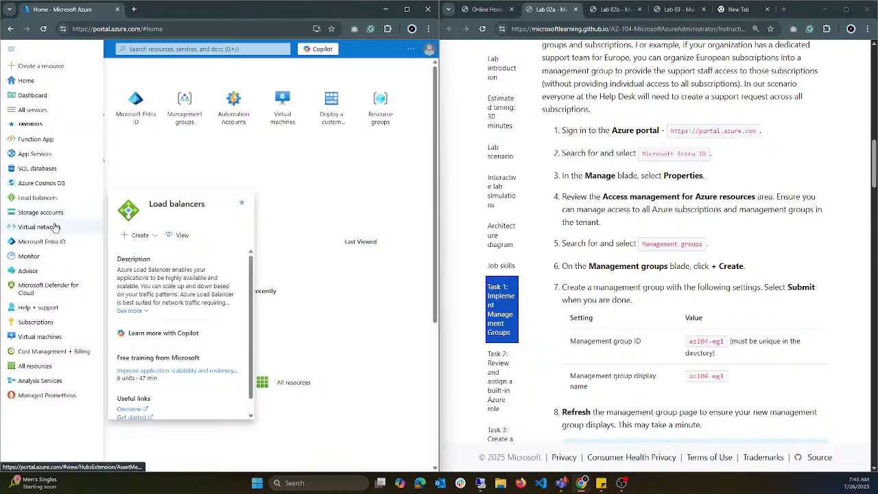
pyautogui.moveTo(54, 227)
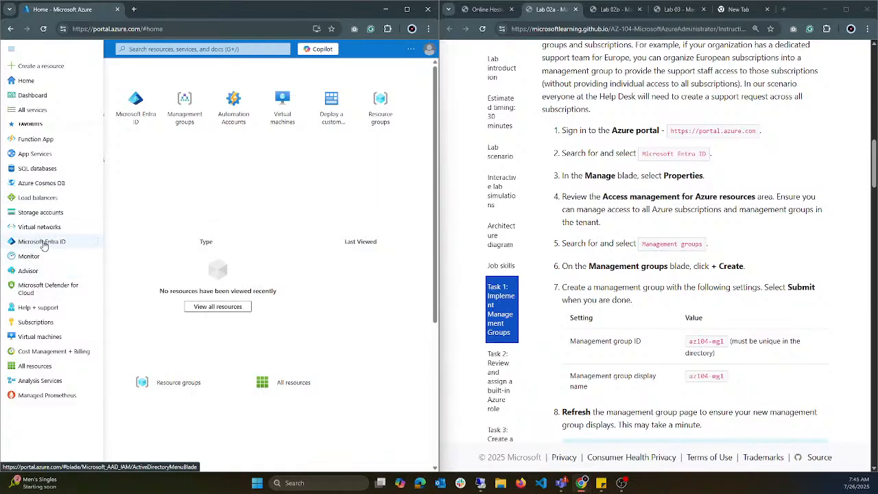
pyautogui.moveTo(45, 247)
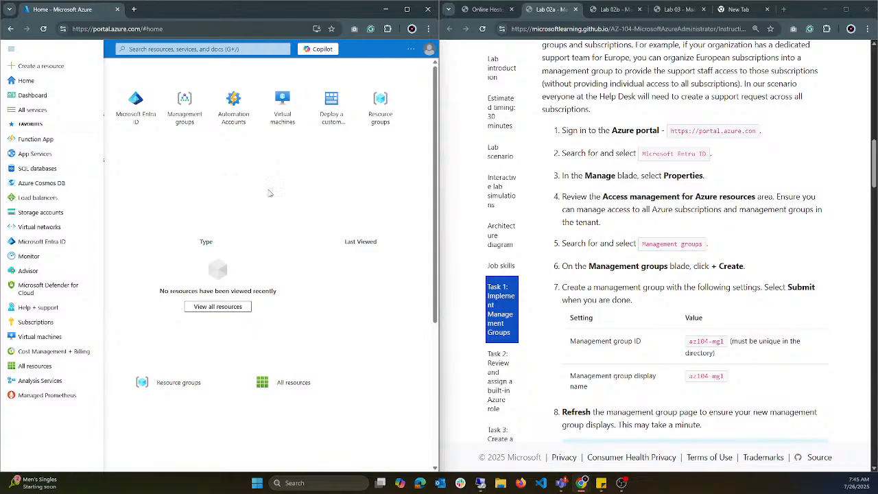
pyautogui.click(234, 156)
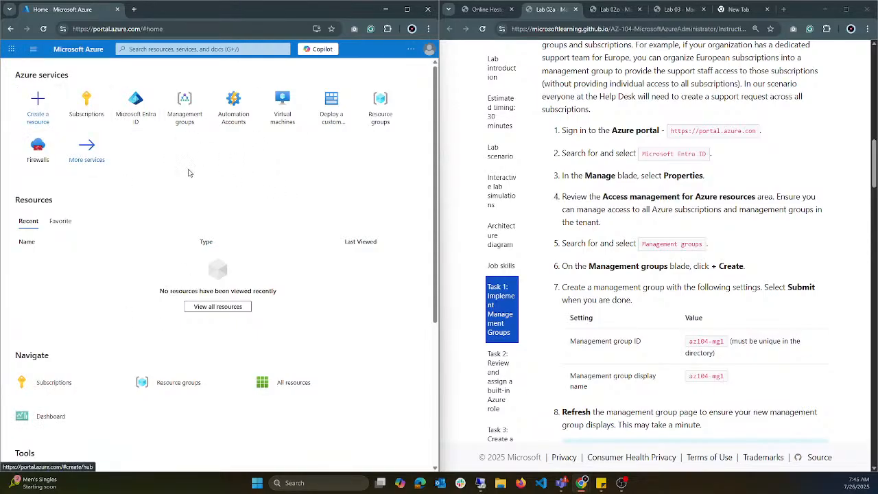
# Step: Open Microsoft Entra ID from the portal home page and look over the tenant's overview information, alerts and feed
pyautogui.click(145, 120)
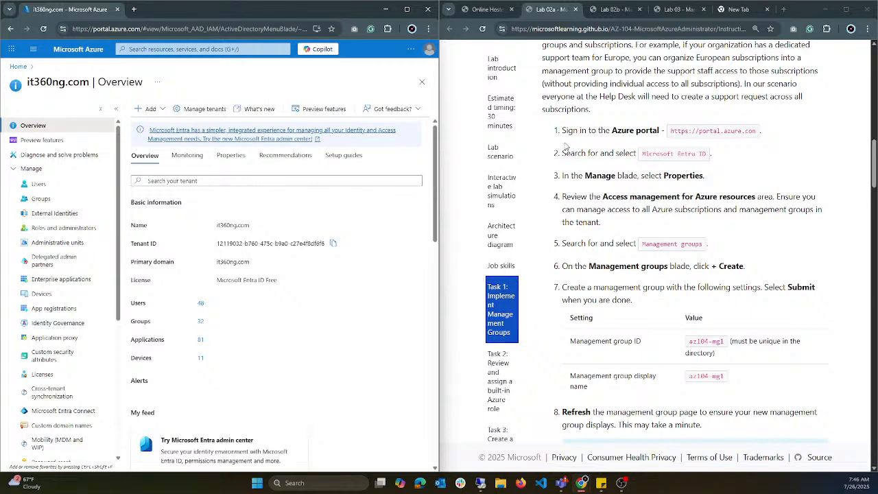
pyautogui.scroll(-2, 205, 227)
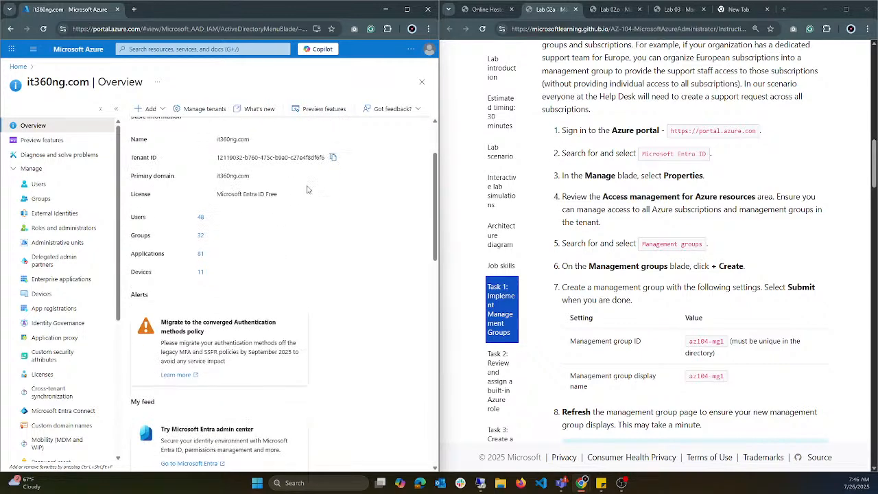
pyautogui.scroll(-2, 289, 172)
pyautogui.scroll(1, 268, 158)
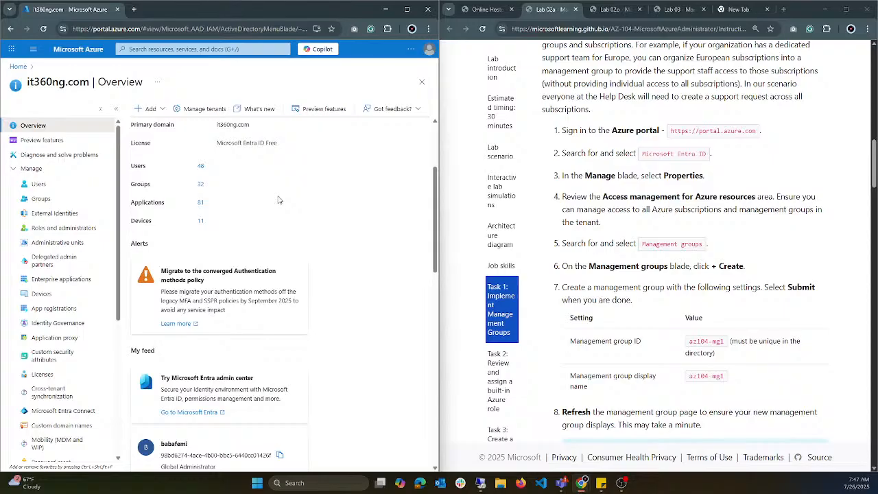
pyautogui.scroll(3, 278, 200)
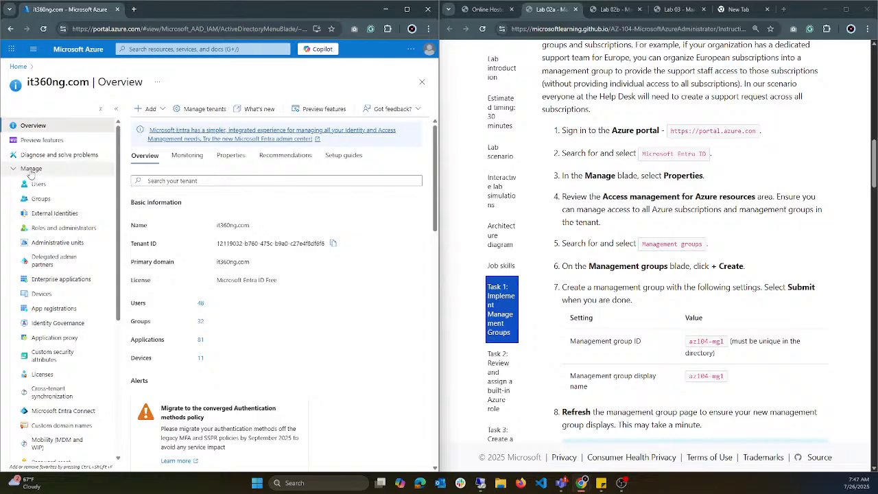
# Step: Open the tenant's Properties and review its country/region, data location and Access management for Azure resources settings
pyautogui.scroll(-5, 37, 206)
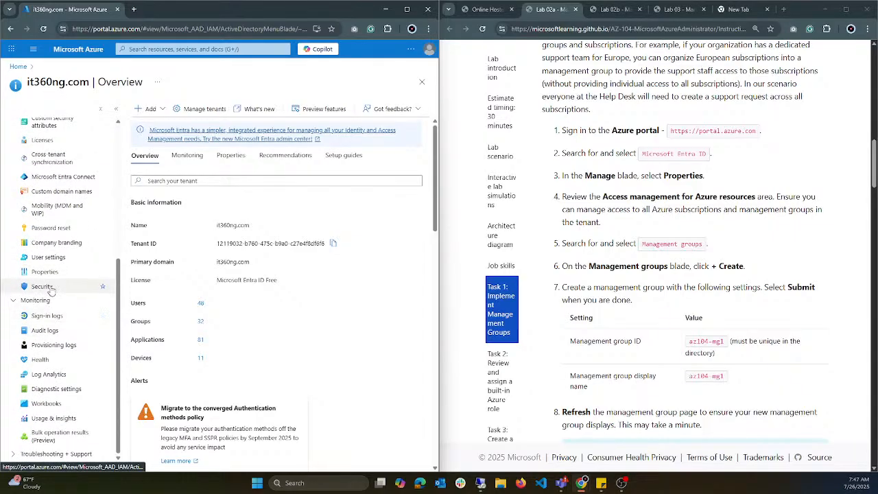
pyautogui.click(41, 272)
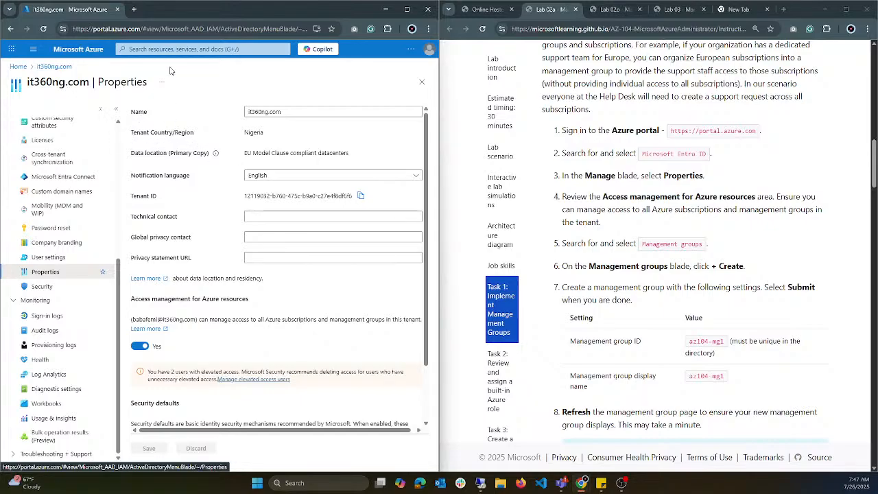
pyautogui.moveTo(319, 137); pyautogui.dragTo(155, 139)
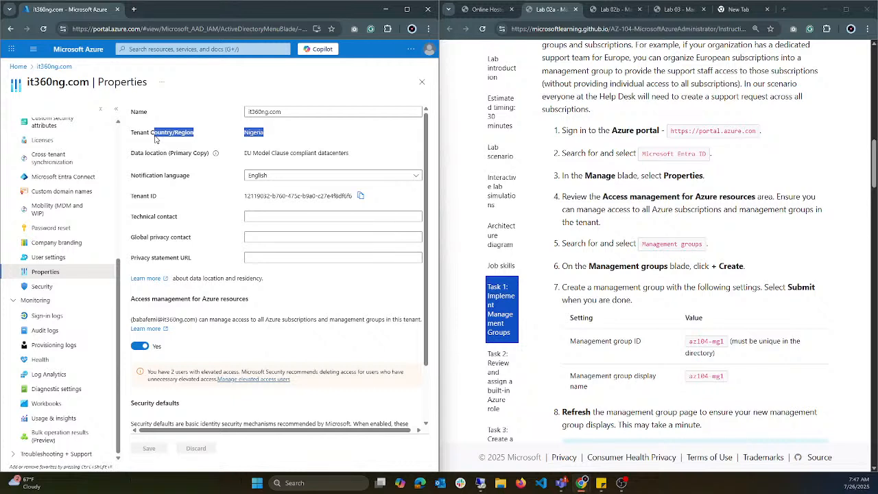
pyautogui.moveTo(340, 152); pyautogui.dragTo(230, 155)
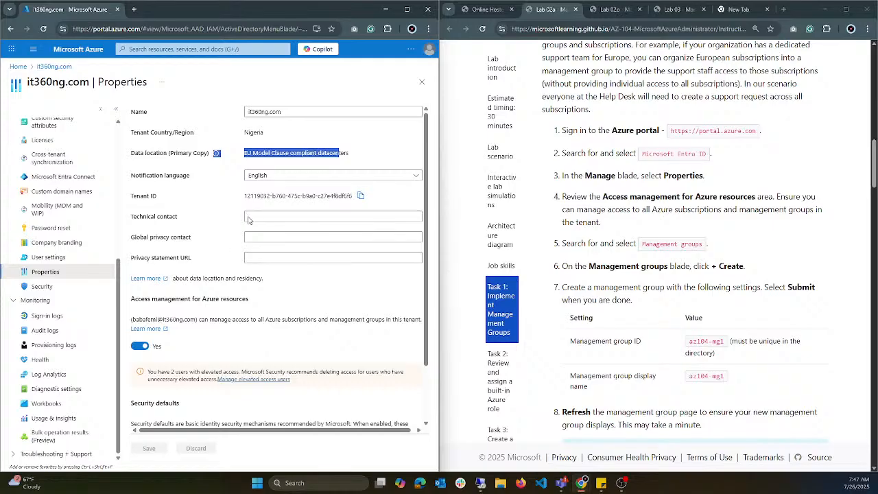
pyautogui.scroll(-2, 246, 292)
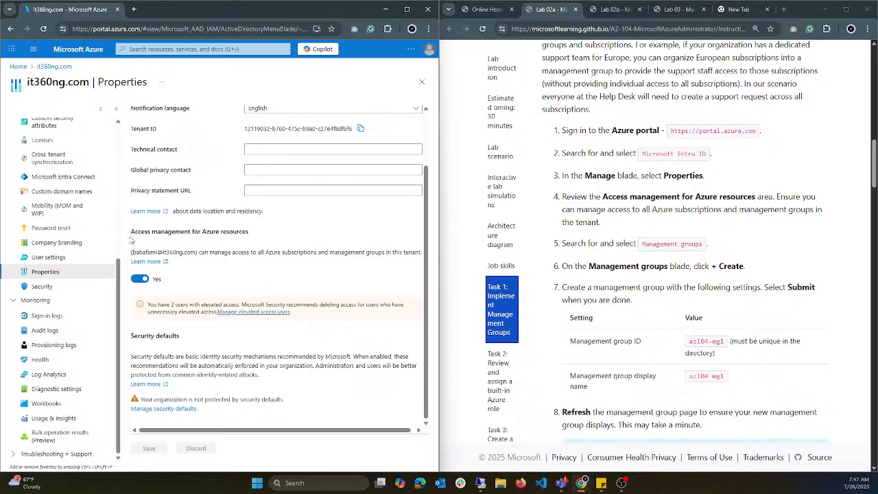
pyautogui.moveTo(131, 233); pyautogui.dragTo(250, 235)
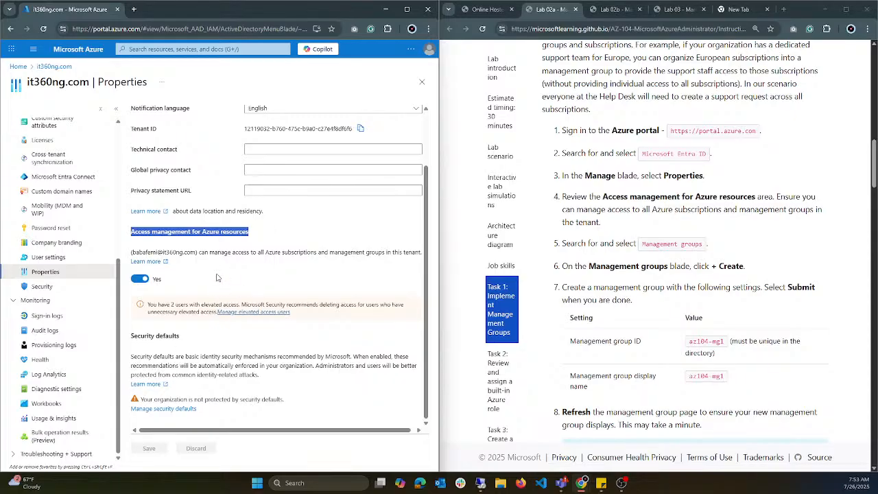
pyautogui.scroll(2, 240, 322)
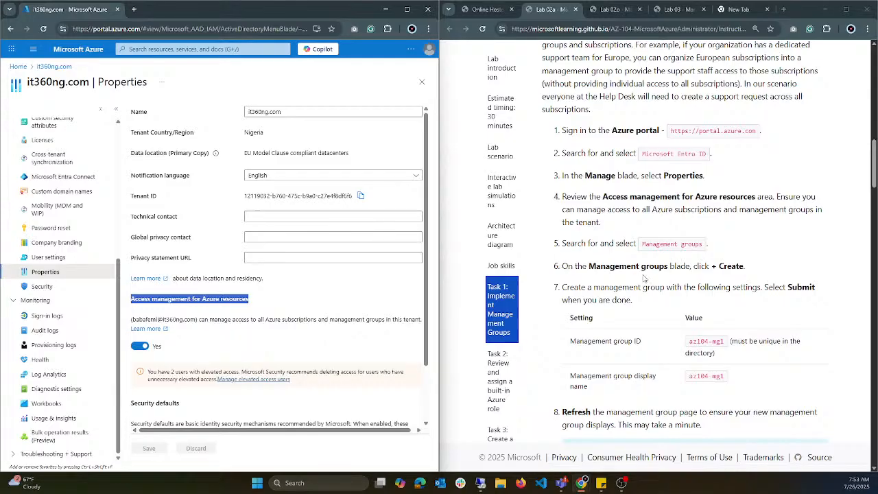
# Step: Open the Management groups service and reload the page to load its overview list
pyautogui.click(213, 49)
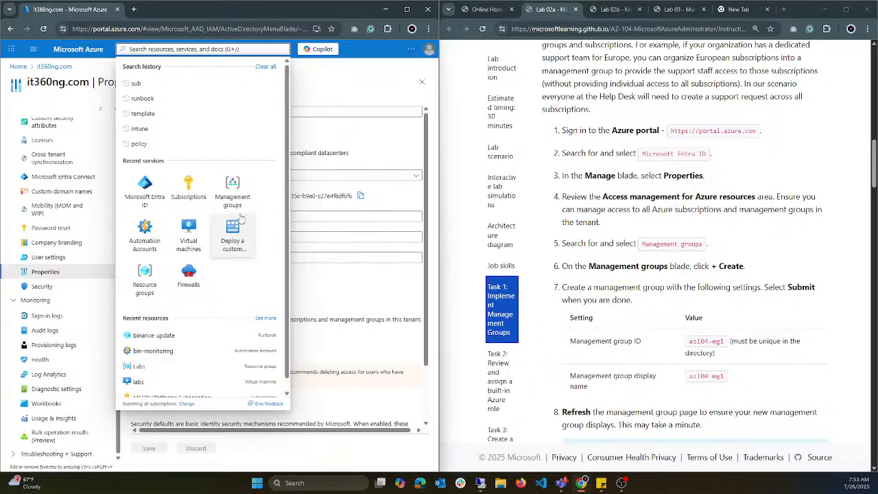
pyautogui.click(232, 192)
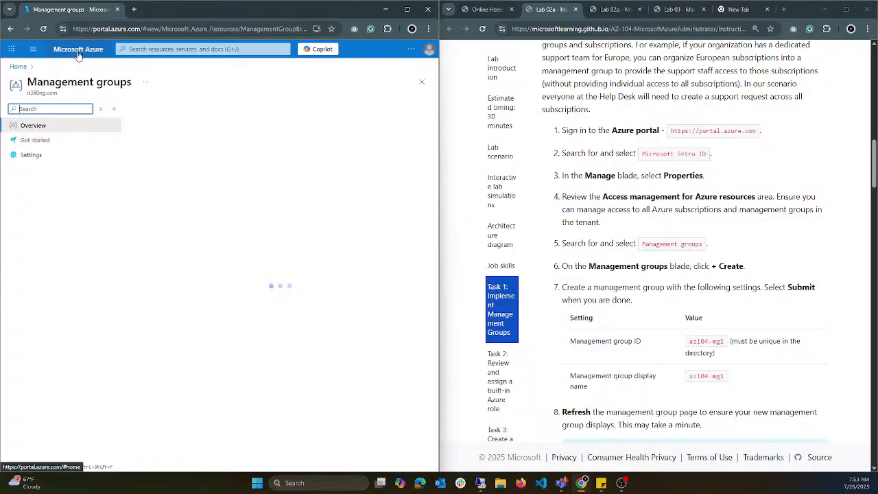
pyautogui.click(55, 139)
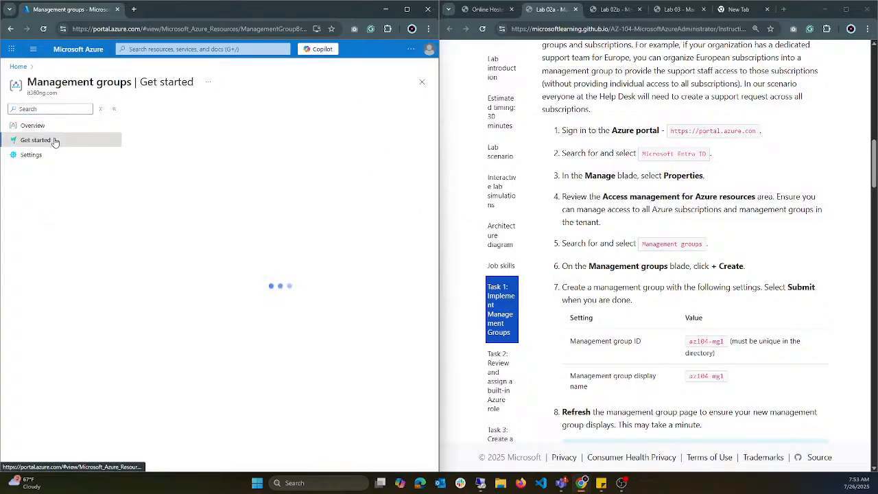
pyautogui.click(56, 130)
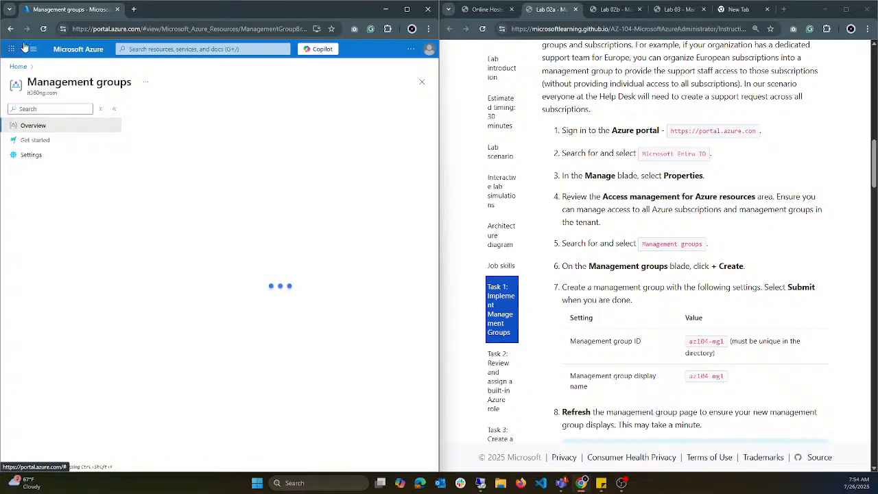
pyautogui.click(43, 30)
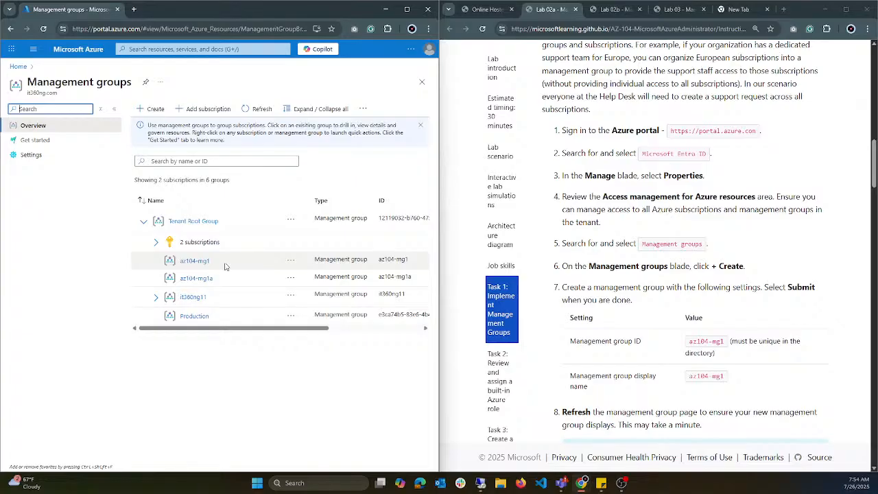
# Step: Delete the existing az104-mg1 management group under Tenant Root Group
pyautogui.click(291, 261)
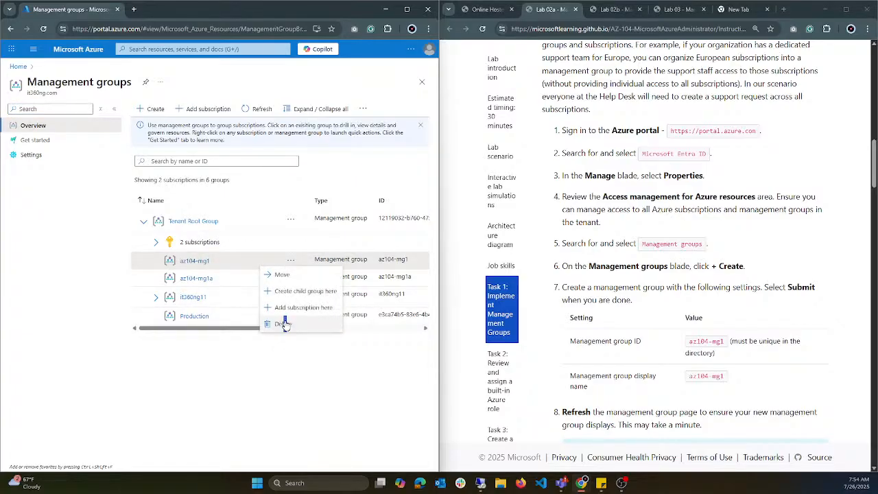
pyautogui.click(285, 324)
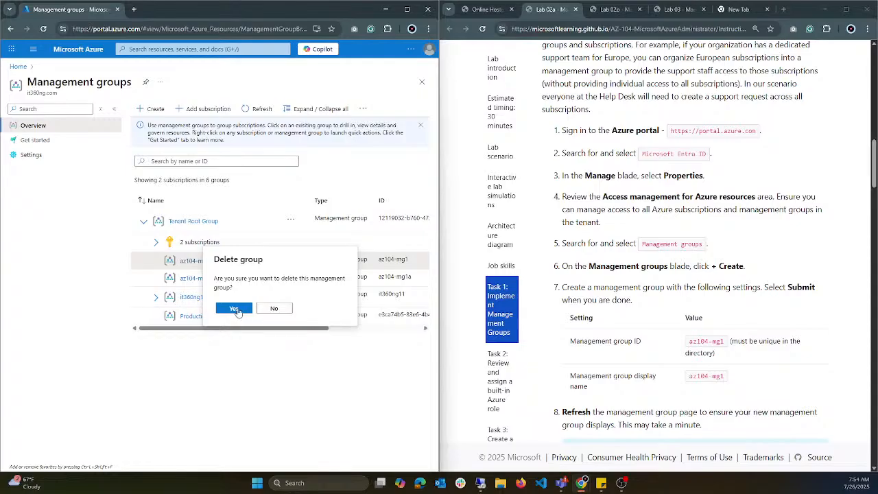
pyautogui.click(234, 309)
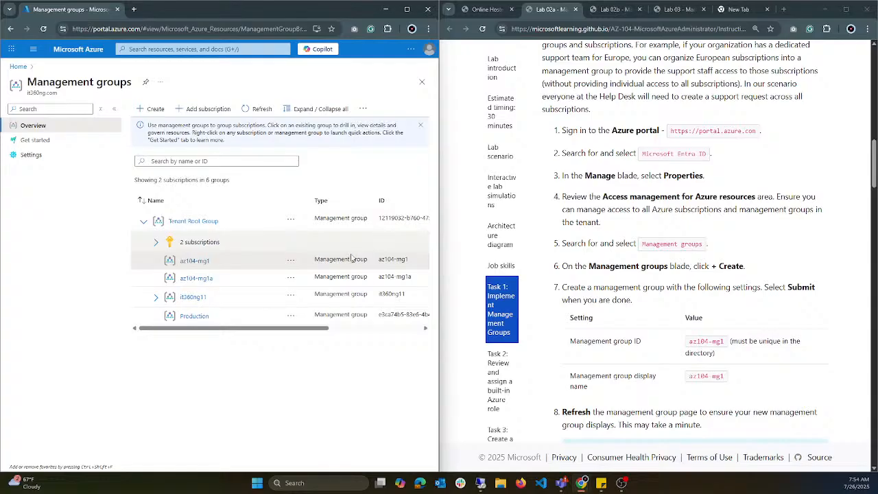
# Step: Delete the az104-mg1a management group and refresh the management group list
pyautogui.click(291, 277)
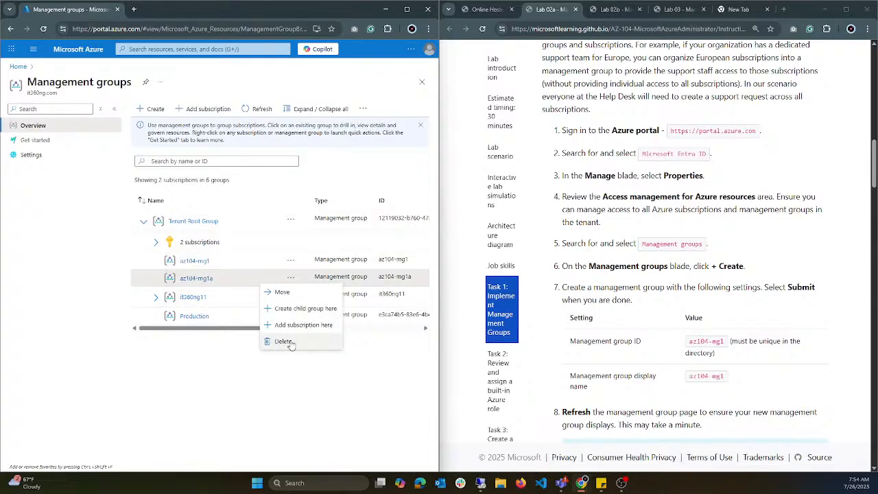
pyautogui.click(284, 341)
pyautogui.click(243, 314)
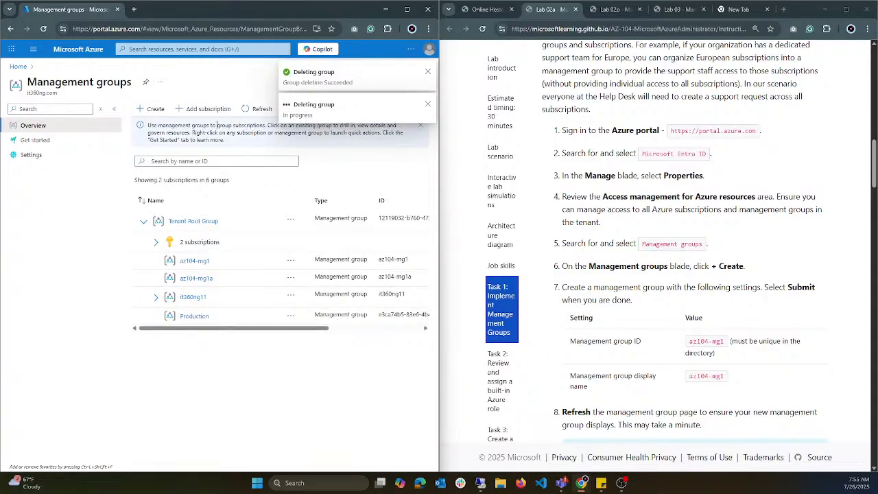
pyautogui.click(255, 110)
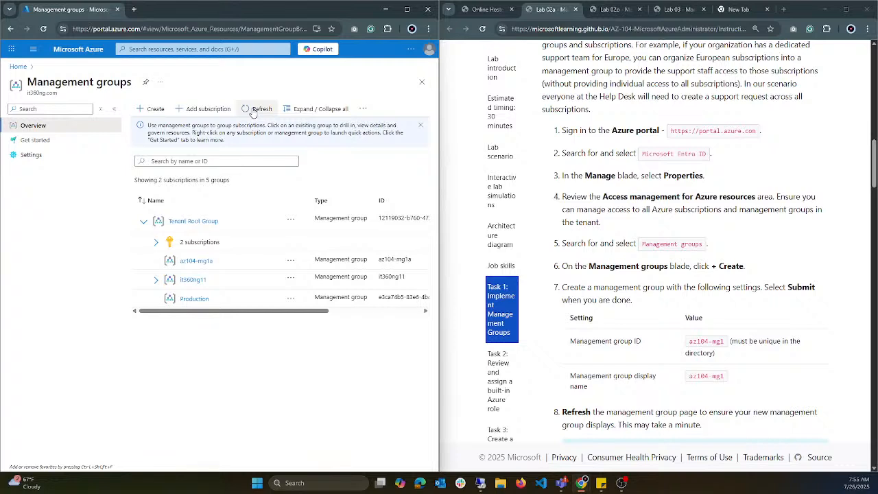
pyautogui.click(252, 110)
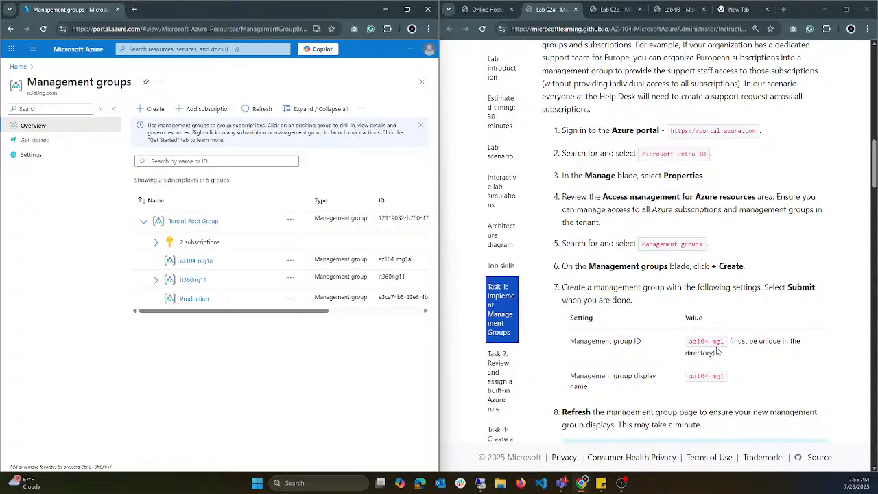
# Step: Create a management group under Tenant Root Group, using az104-mg1 copied from the lab instructions as both its ID and display name
pyautogui.moveTo(728, 345); pyautogui.dragTo(665, 345)
pyautogui.hotkey('ctrl', 'c')
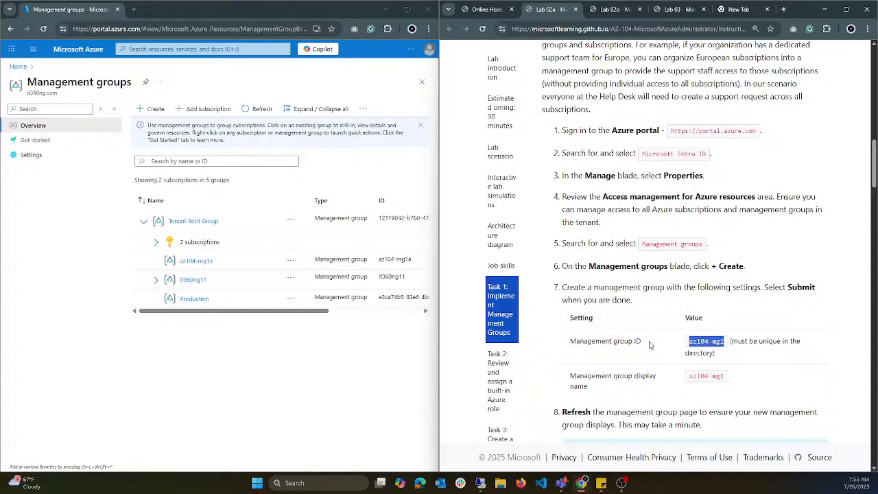
pyautogui.rightClick(716, 346)
pyautogui.click(757, 359)
pyautogui.click(154, 113)
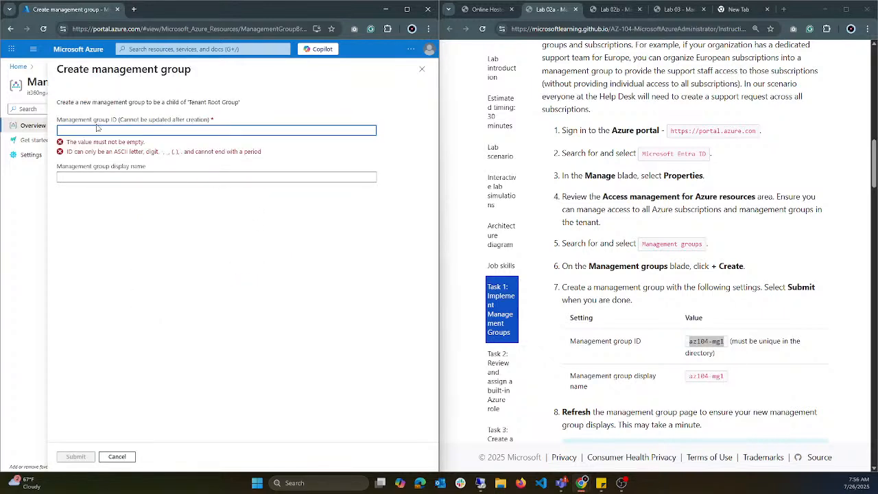
pyautogui.click(98, 129)
pyautogui.press('Return')
pyautogui.click(73, 176)
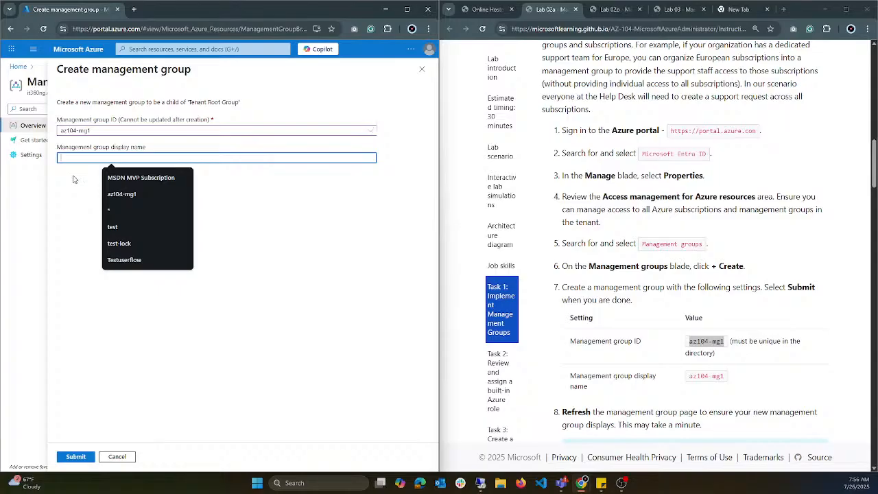
pyautogui.hotkey('ctrl', 'v')
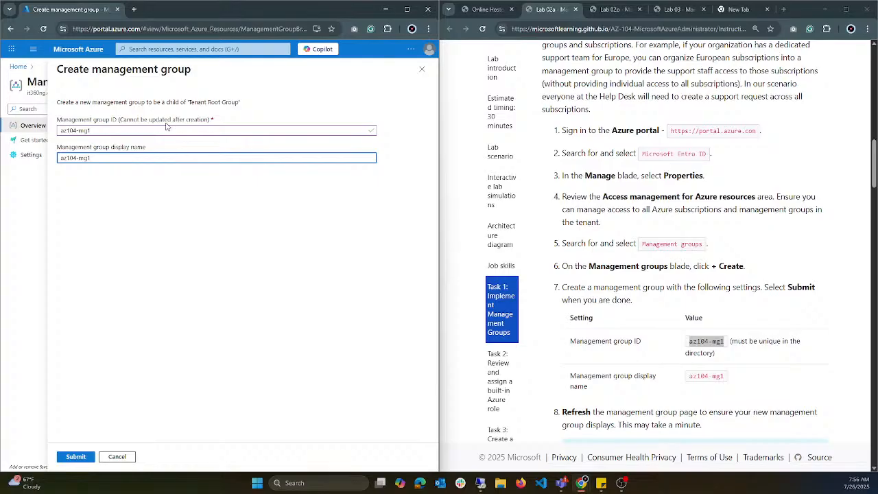
pyautogui.click(82, 458)
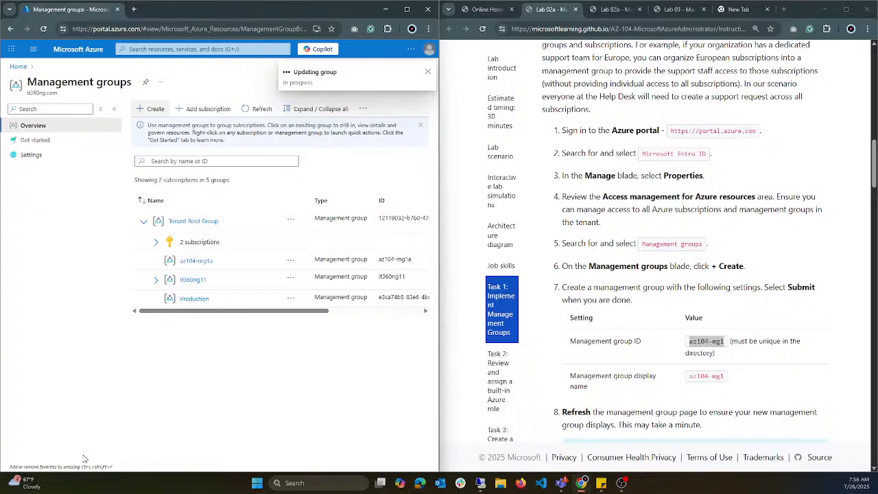
# Step: Refresh the management groups list until the new az104-mg1 group is listed under Tenant Root Group
pyautogui.scroll(-4, 753, 389)
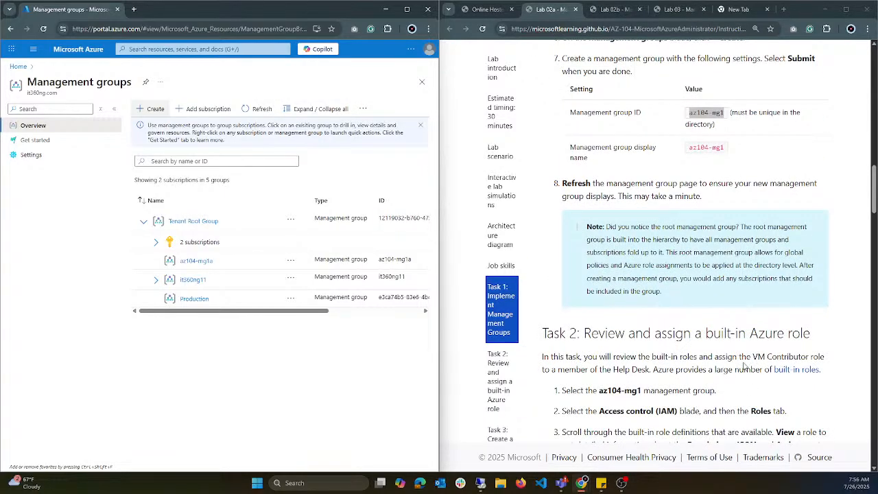
pyautogui.click(265, 110)
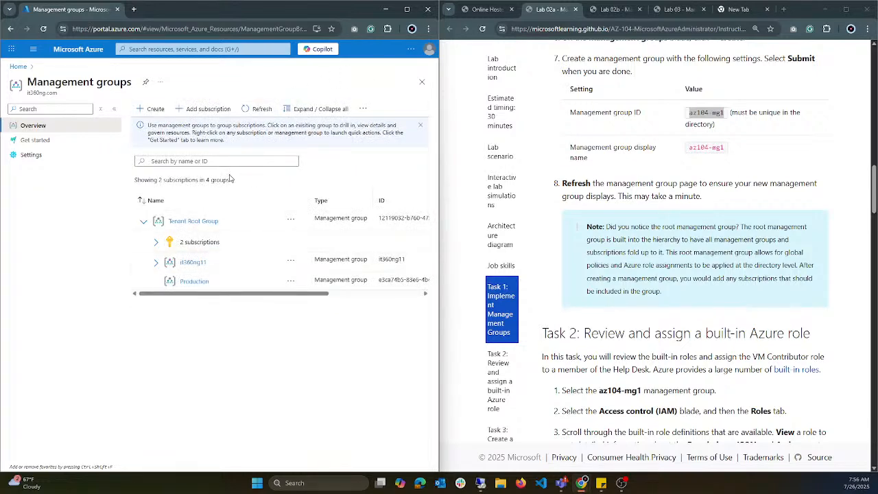
pyautogui.click(263, 110)
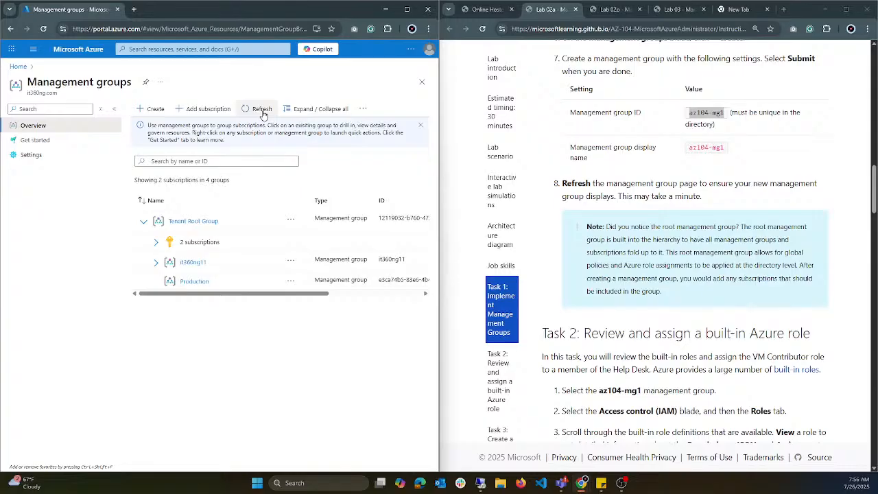
pyautogui.click(263, 110)
pyautogui.click(262, 110)
pyautogui.click(410, 50)
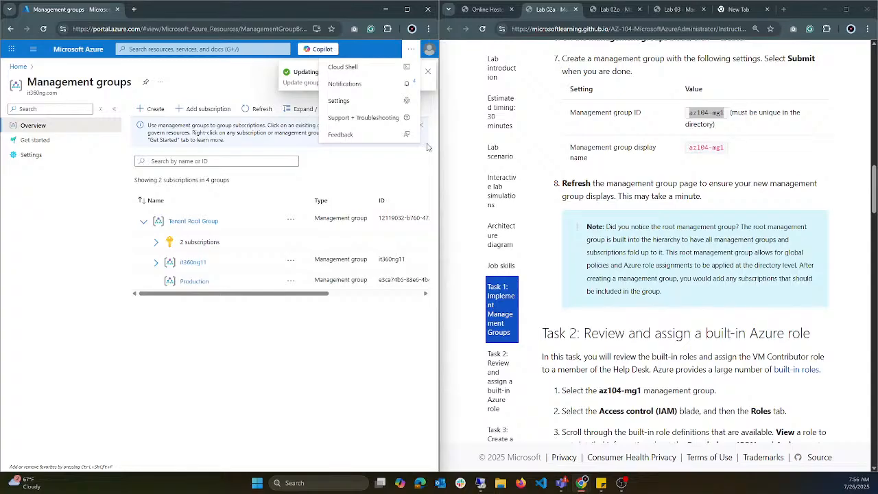
pyautogui.click(410, 55)
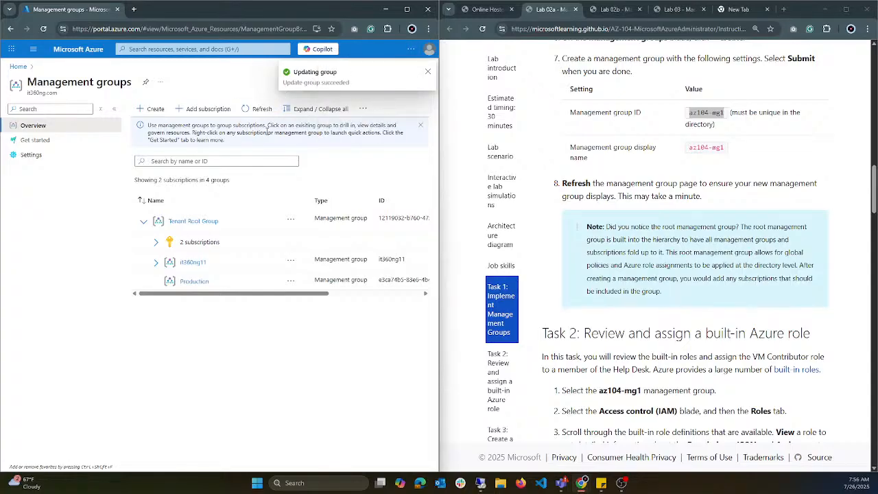
pyautogui.click(263, 106)
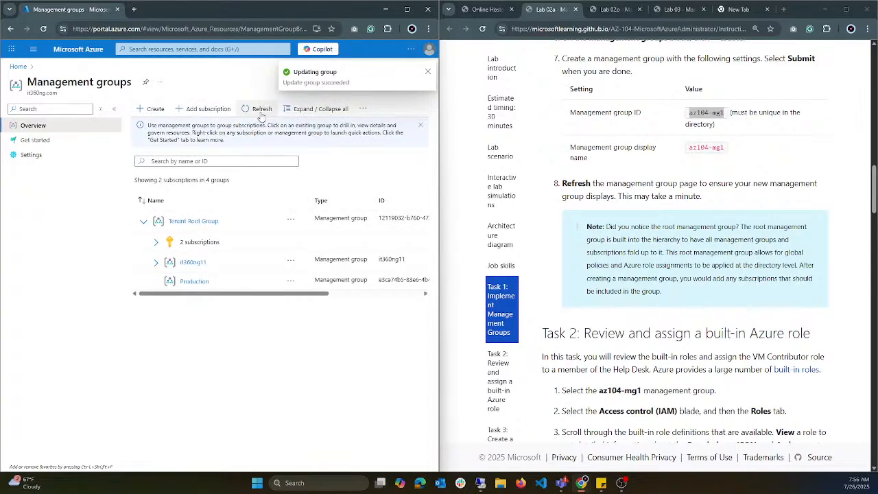
pyautogui.click(258, 109)
pyautogui.click(259, 109)
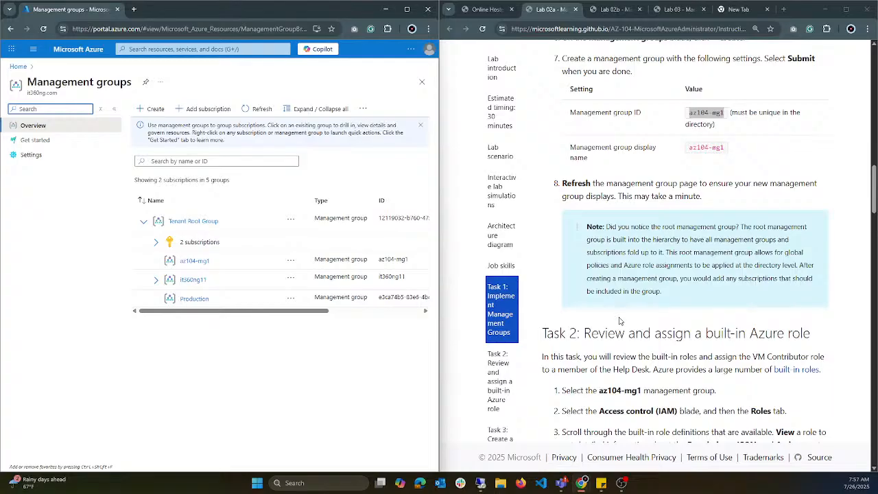
# Step: Read the lab's Task 2 introduction and steps, and check the lab scenario and architecture diagram for the Help Desk group's role
pyautogui.scroll(-2, 652, 341)
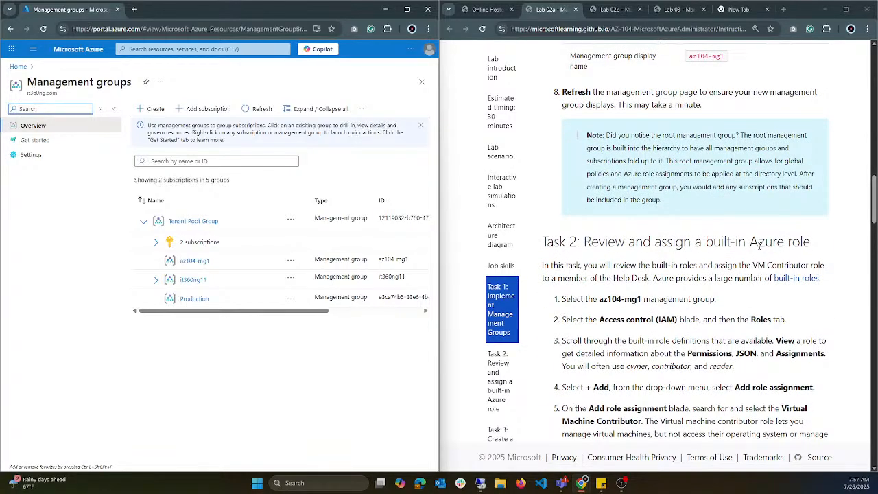
pyautogui.scroll(-1, 826, 253)
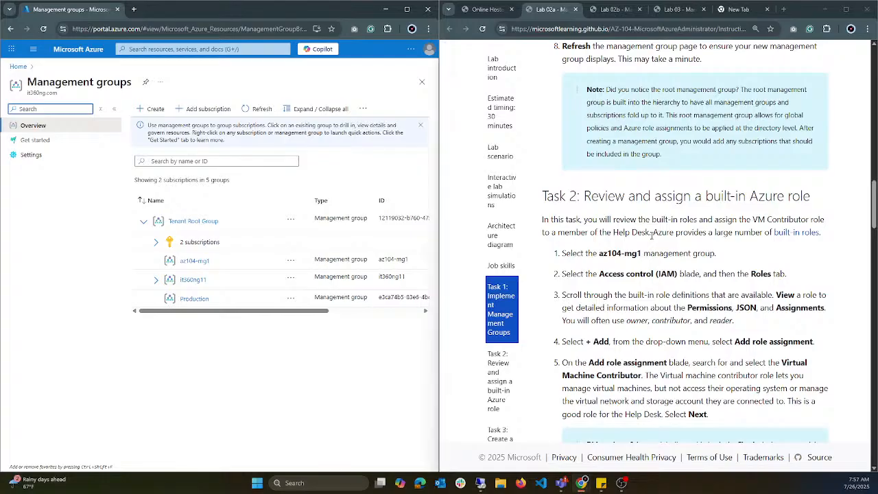
pyautogui.moveTo(652, 234); pyautogui.dragTo(613, 233)
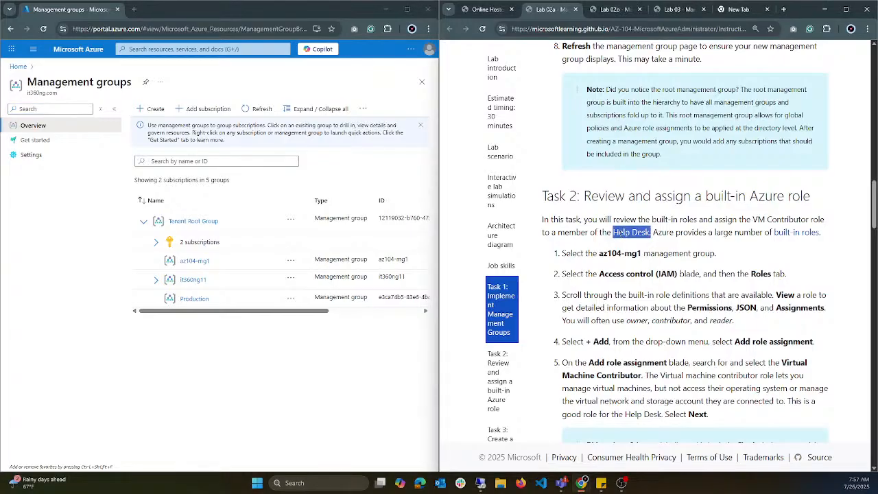
pyautogui.scroll(15, 625, 215)
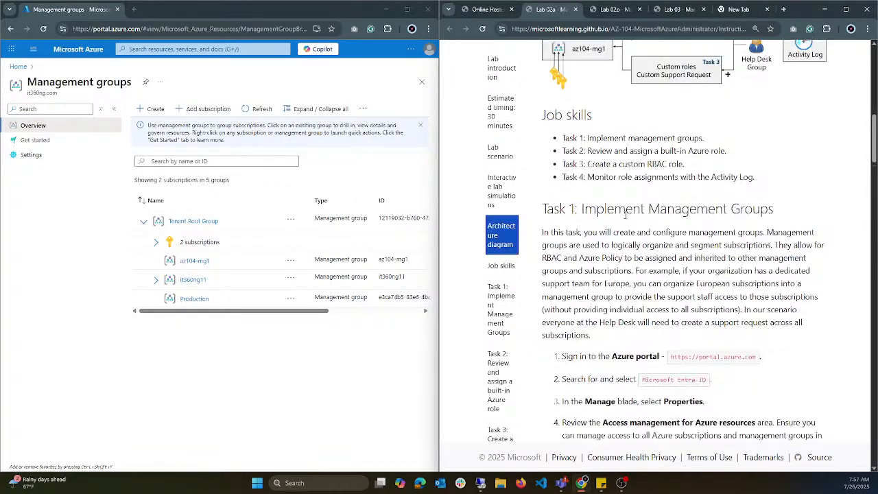
pyautogui.scroll(-6, 625, 215)
pyautogui.scroll(11, 626, 216)
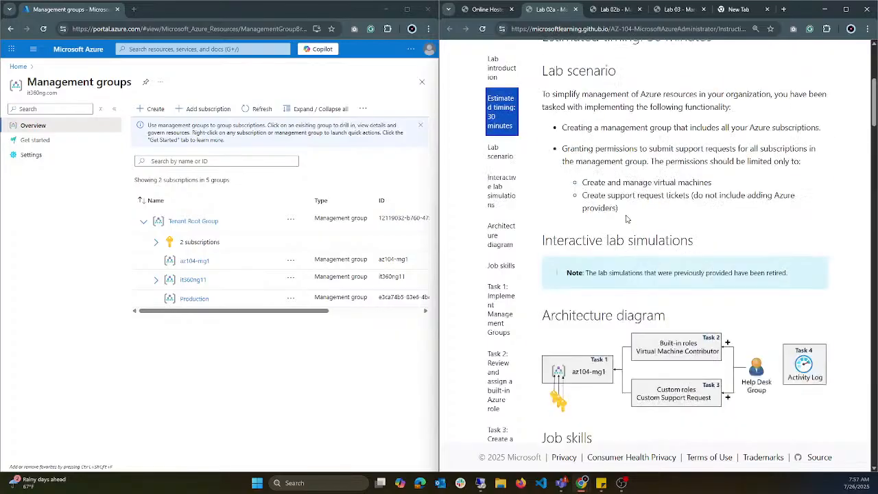
pyautogui.scroll(-4, 626, 218)
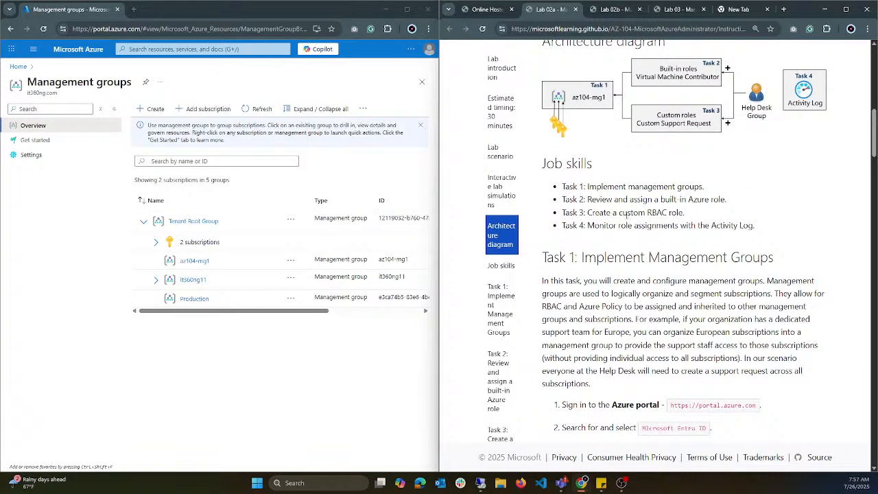
pyautogui.scroll(-7, 622, 215)
pyautogui.scroll(4, 631, 217)
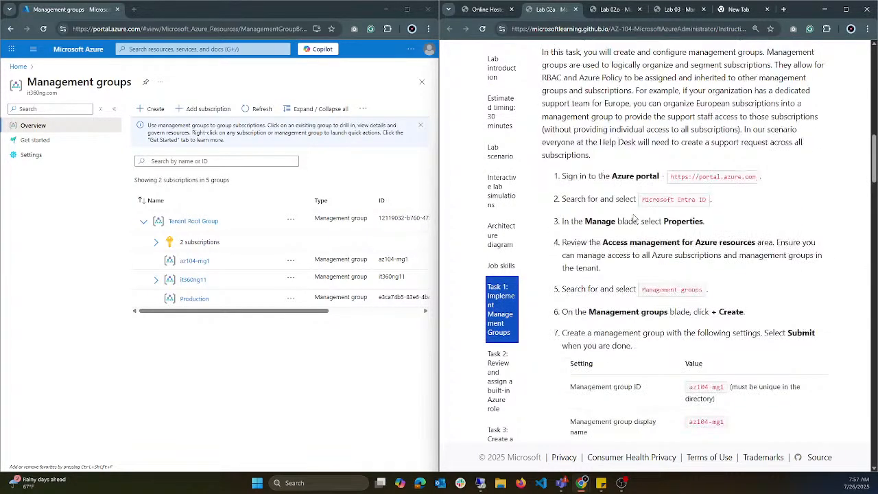
pyautogui.scroll(-2, 635, 218)
pyautogui.scroll(-5, 635, 218)
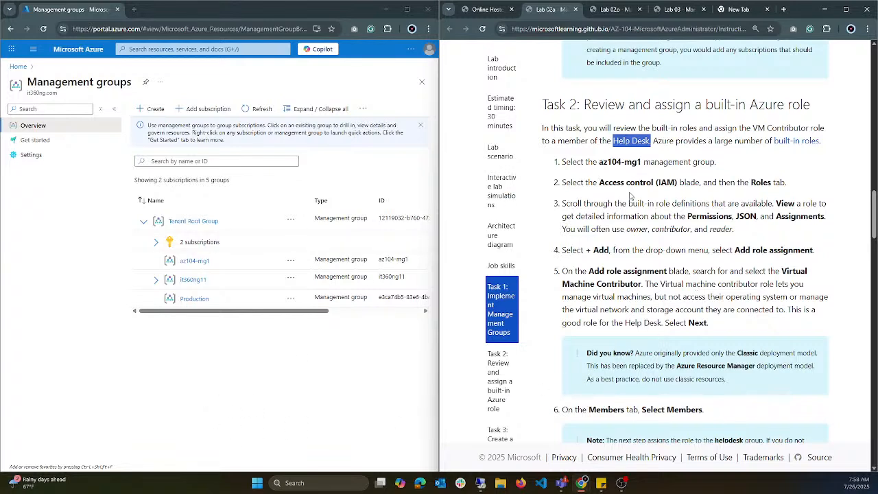
# Step: Open Access control (IAM) for the az104-mg1 management group and list its privileged administrator roles
pyautogui.click(192, 262)
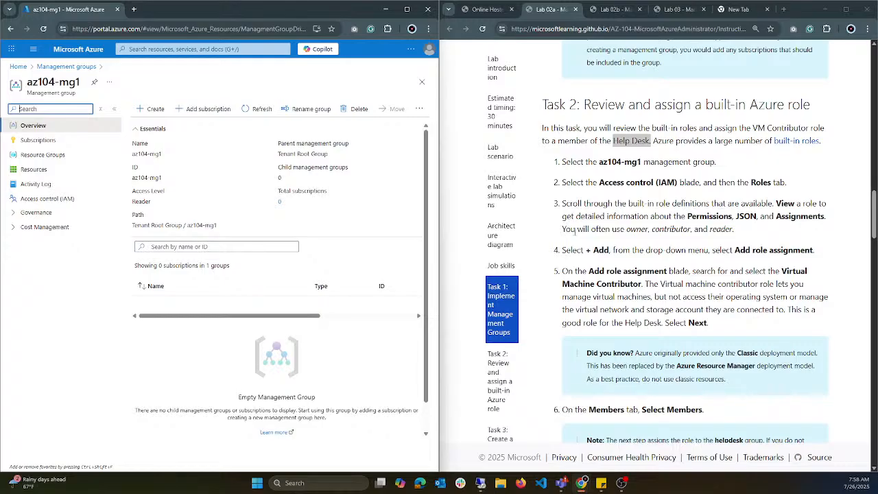
pyautogui.moveTo(578, 230); pyautogui.dragTo(736, 230)
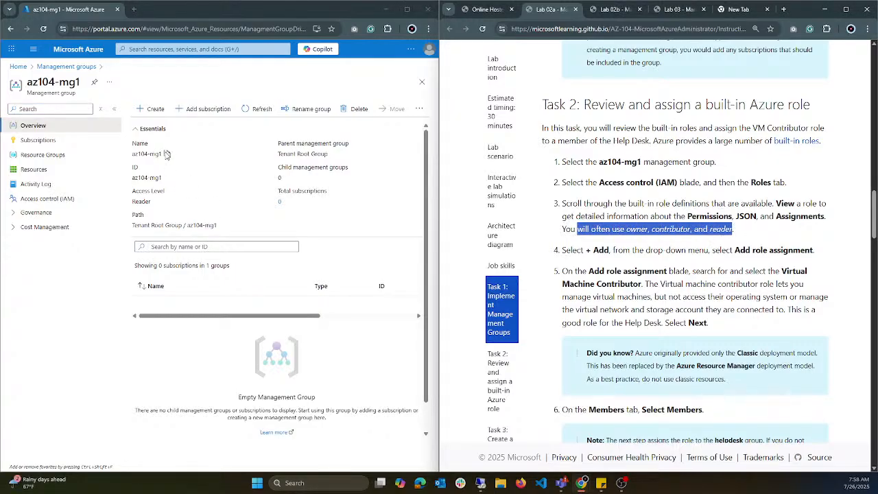
pyautogui.click(45, 199)
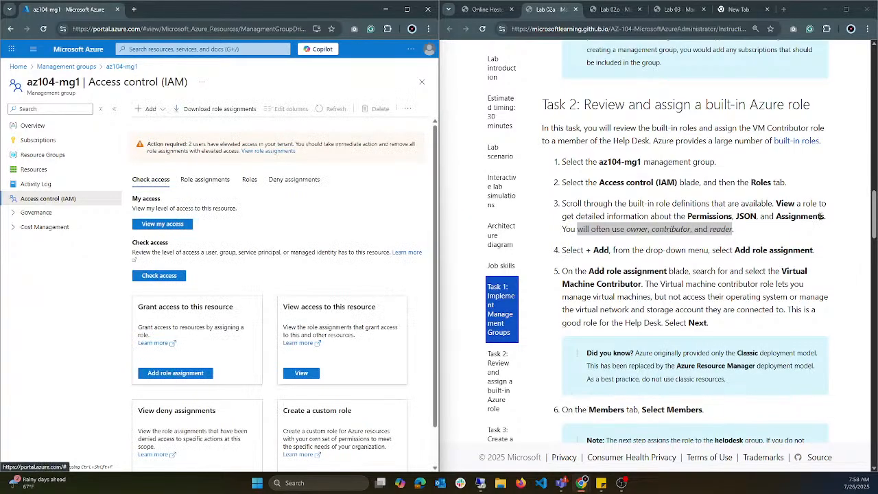
pyautogui.click(251, 182)
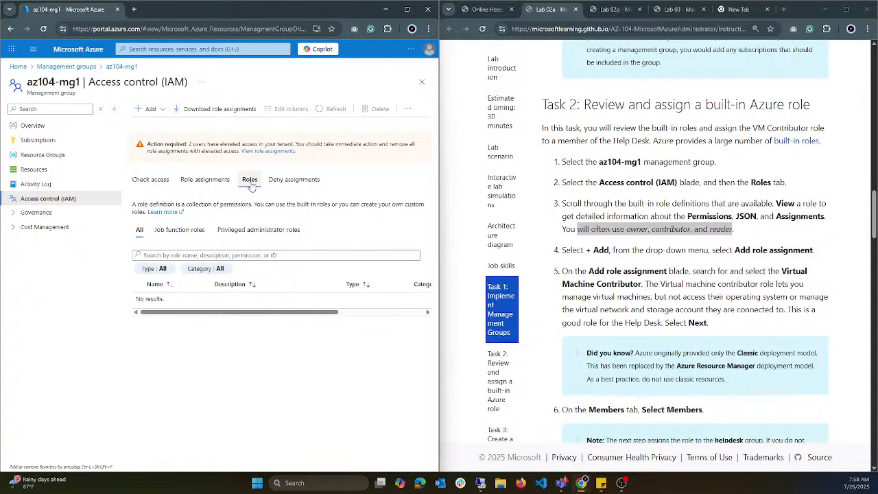
pyautogui.click(254, 232)
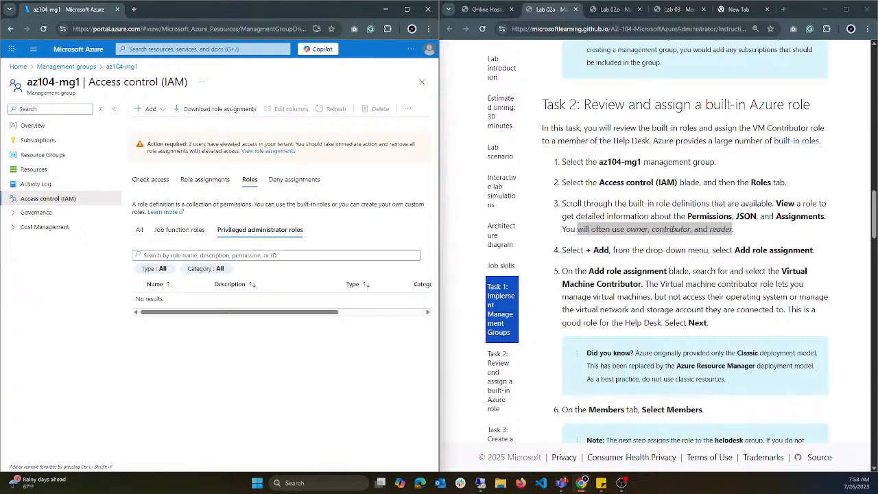
pyautogui.click(650, 230)
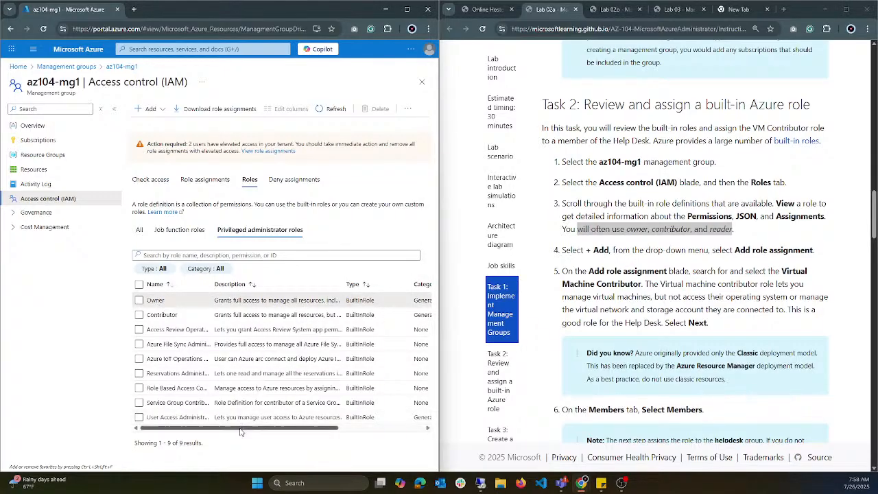
# Step: Open the details of the built-in Owner role and examine its permissions for both Actions and DataActions
pyautogui.moveTo(240, 428); pyautogui.dragTo(326, 354)
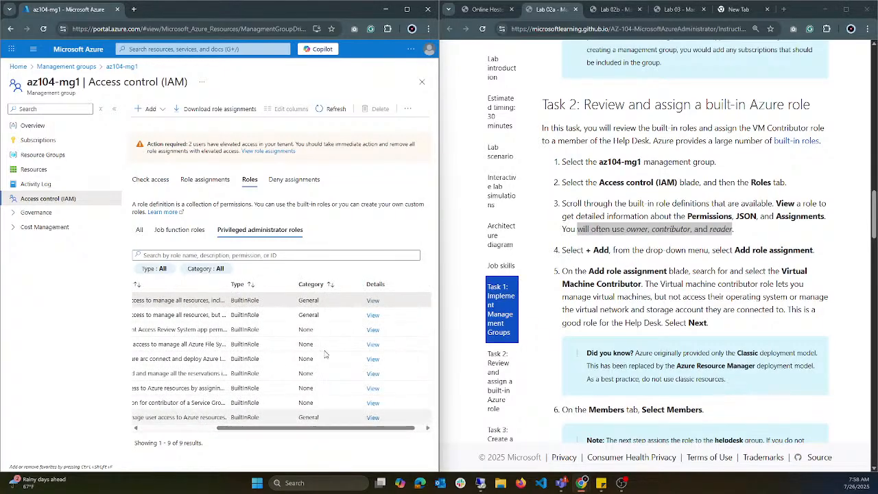
pyautogui.click(374, 301)
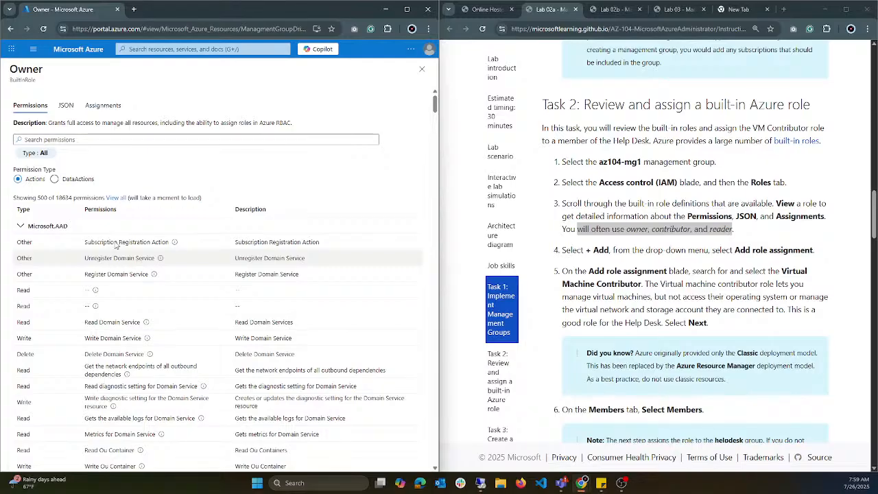
pyautogui.click(73, 181)
pyautogui.click(17, 181)
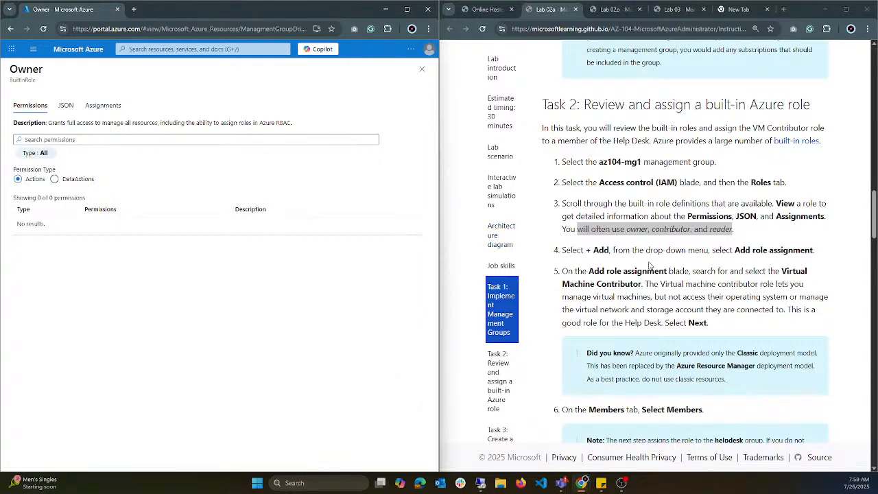
# Step: Examine the Owner role's JSON definition, focusing on its actions wildcard and dataActions entries
pyautogui.click(71, 105)
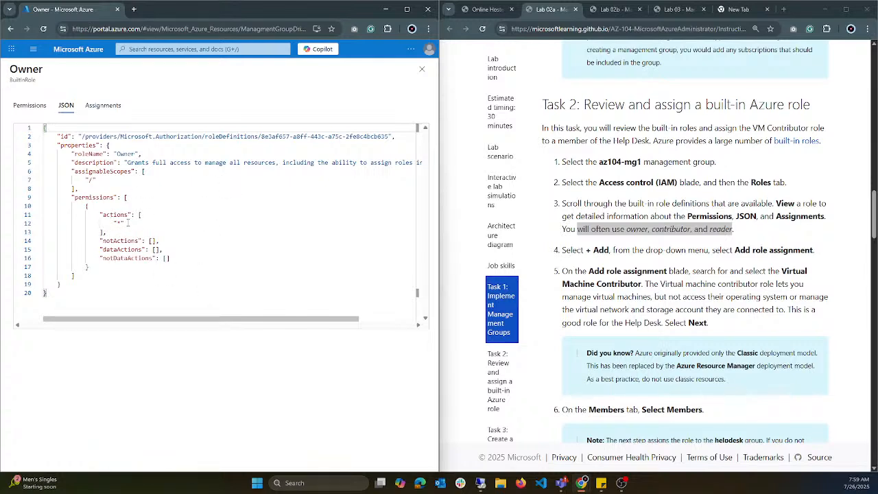
pyautogui.moveTo(127, 223); pyautogui.dragTo(109, 223)
pyautogui.moveTo(137, 223); pyautogui.dragTo(87, 221)
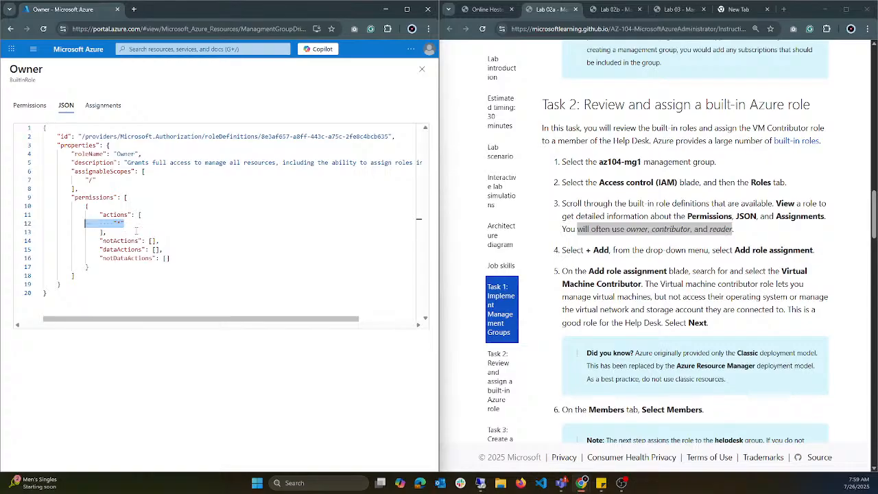
pyautogui.moveTo(162, 250); pyautogui.dragTo(76, 250)
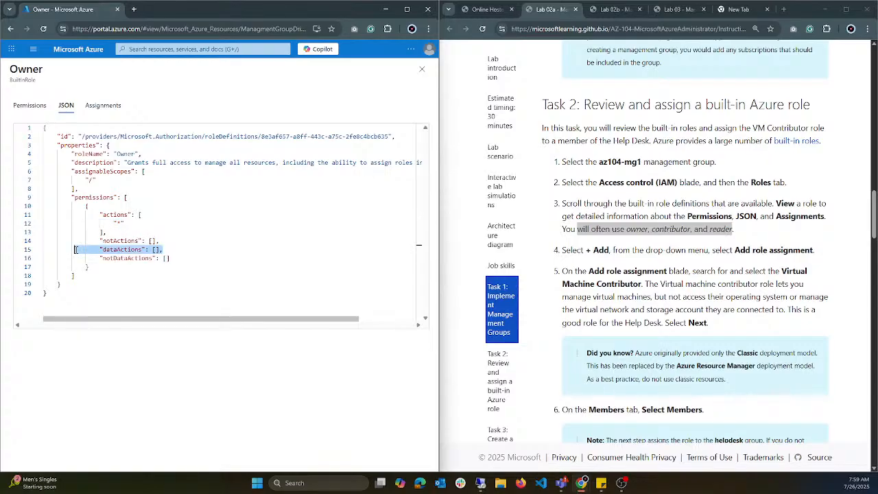
pyautogui.moveTo(162, 250); pyautogui.dragTo(100, 250)
pyautogui.moveTo(184, 252); pyautogui.dragTo(101, 250)
pyautogui.click(194, 251)
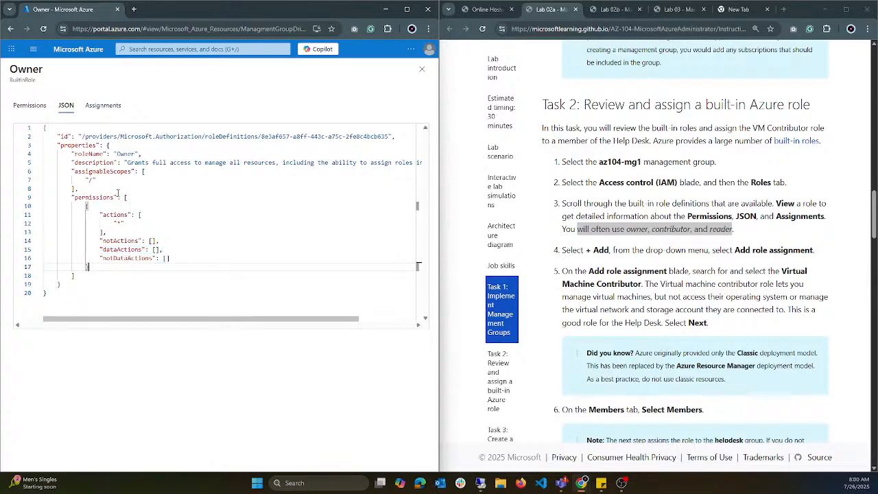
pyautogui.moveTo(125, 223)
pyautogui.mouseDown()
pyautogui.moveTo(105, 215)
pyautogui.moveTo(113, 223)
pyautogui.mouseUp()
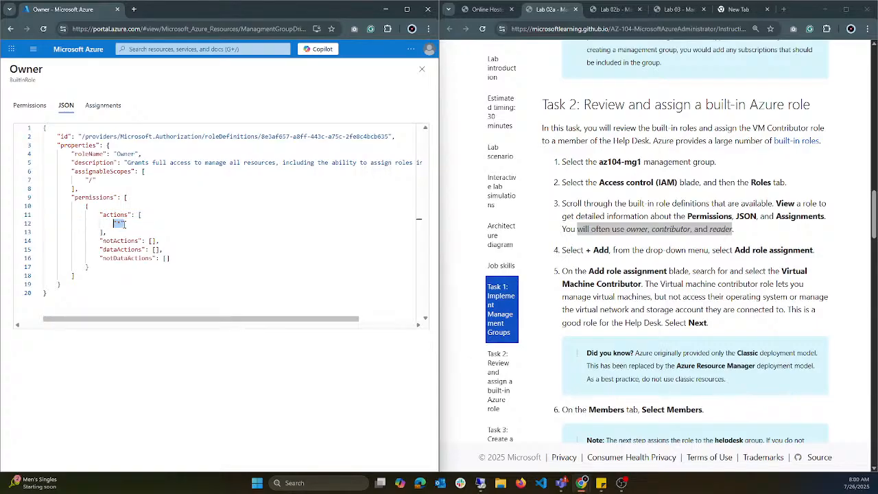
pyautogui.click(122, 225)
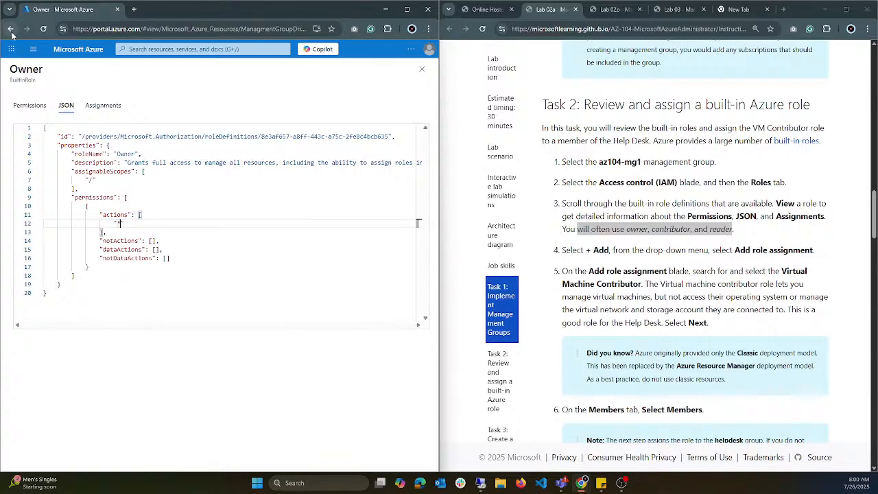
# Step: Return to the az104-mg1 roles and browse the job function roles, consulting the lab's role assignment instructions
pyautogui.scroll(-1, 719, 245)
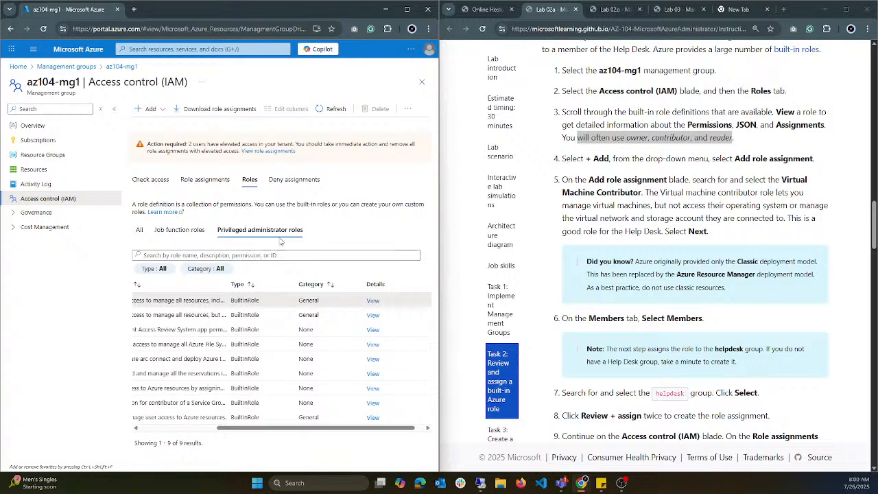
pyautogui.click(164, 235)
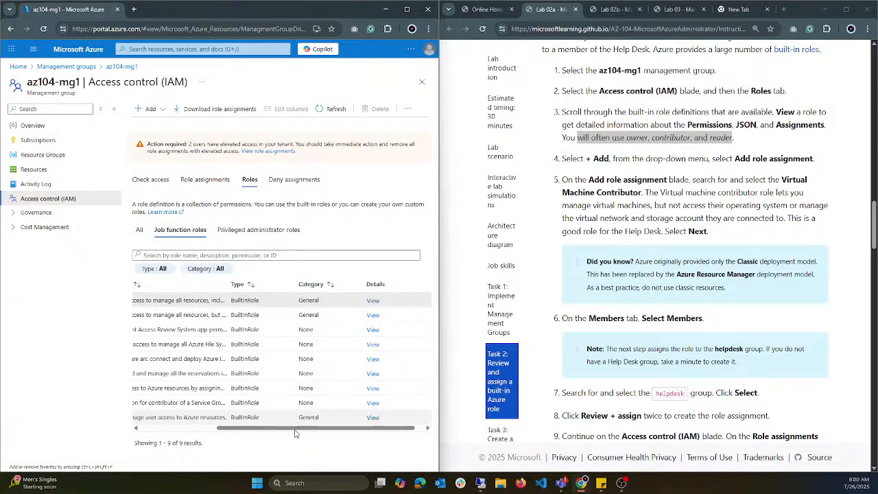
pyautogui.moveTo(295, 430); pyautogui.dragTo(196, 430)
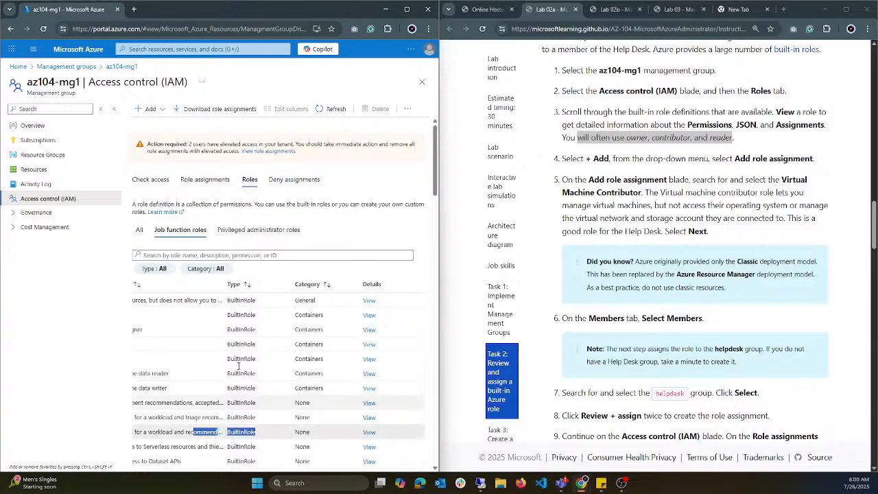
pyautogui.scroll(-5, 240, 371)
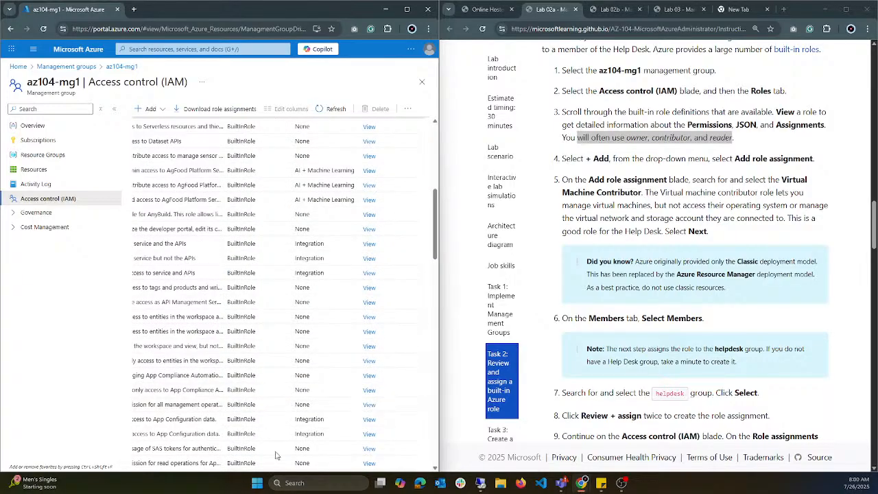
pyautogui.scroll(8, 276, 412)
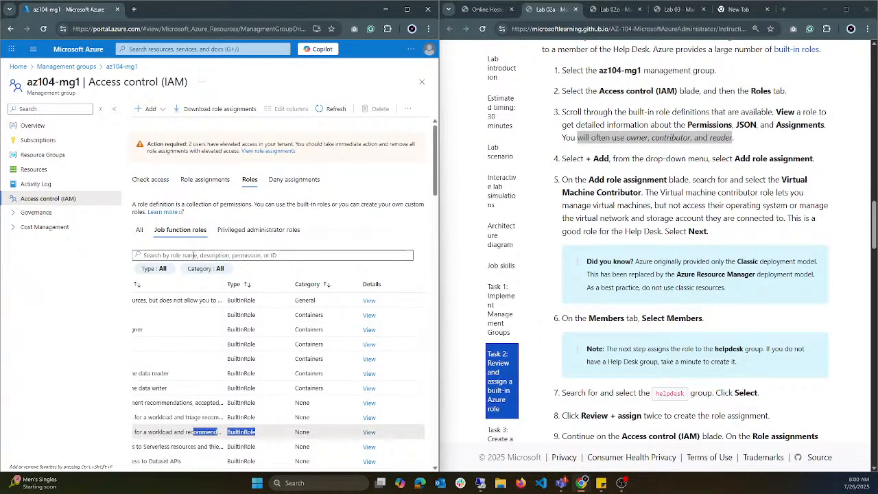
# Step: Search the az104-mg1 job function roles for "virtual machine contr" and look over the names of the matching roles
pyautogui.click(195, 255)
pyautogui.write('vir')
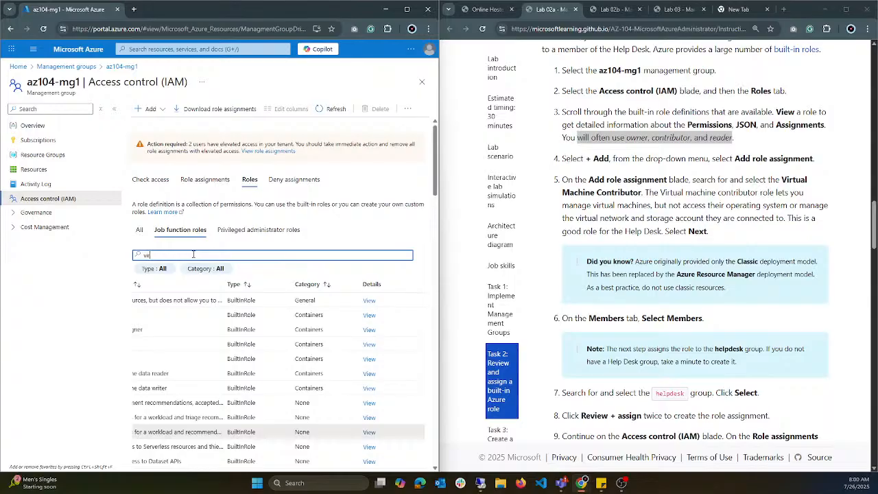
pyautogui.write('tual machine')
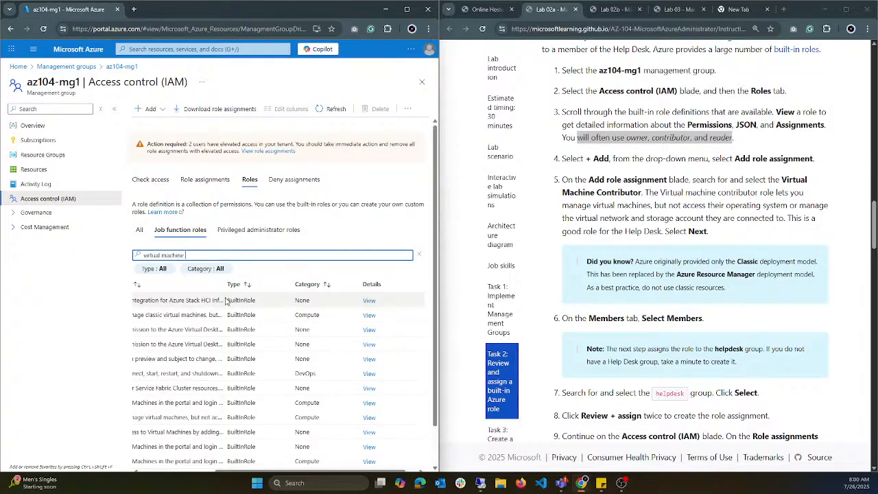
pyautogui.write('contr')
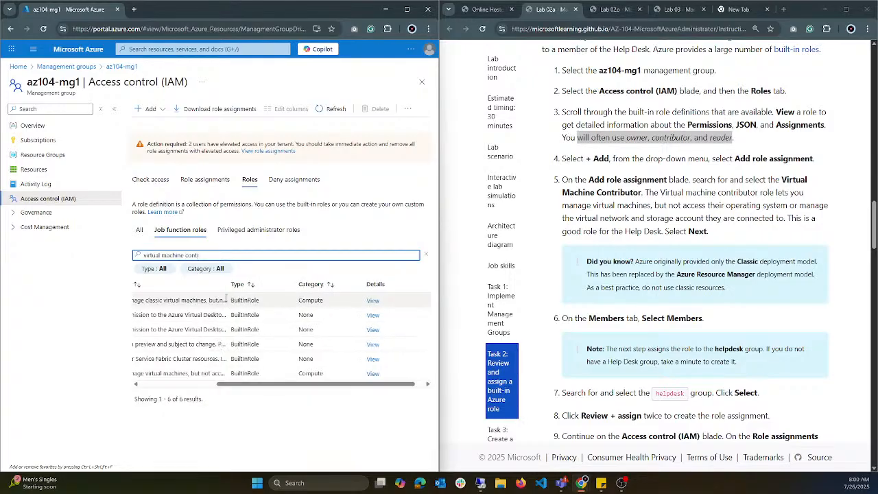
pyautogui.hscroll(-5, 225, 300)
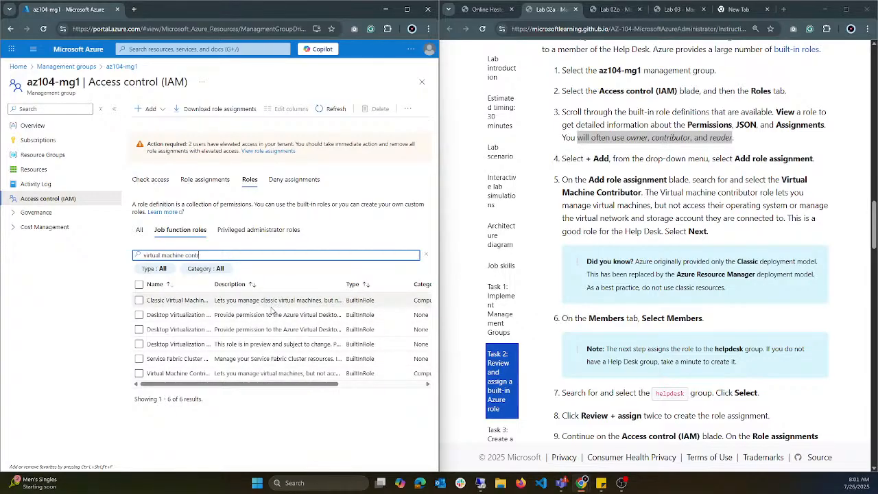
# Step: Start a role assignment for az104-mg1, search for "virtual machine", select the Virtual Machine Contributor role and proceed to the members stage
pyautogui.click(165, 112)
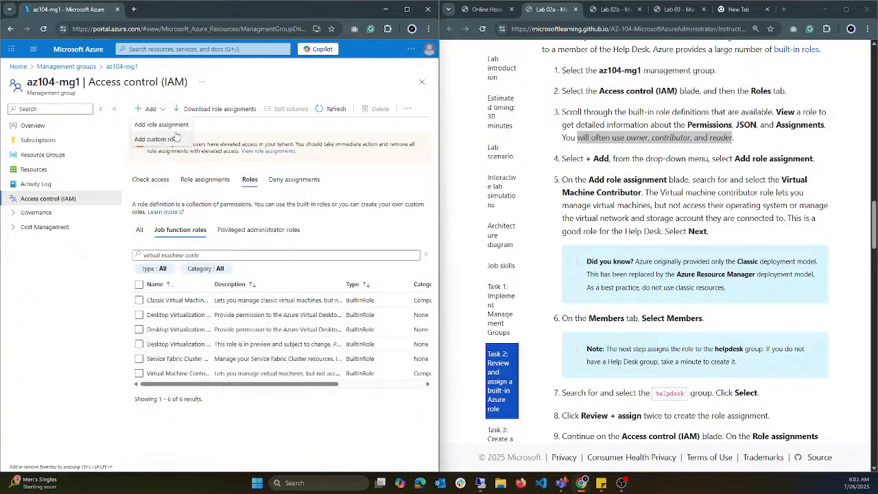
pyautogui.click(159, 127)
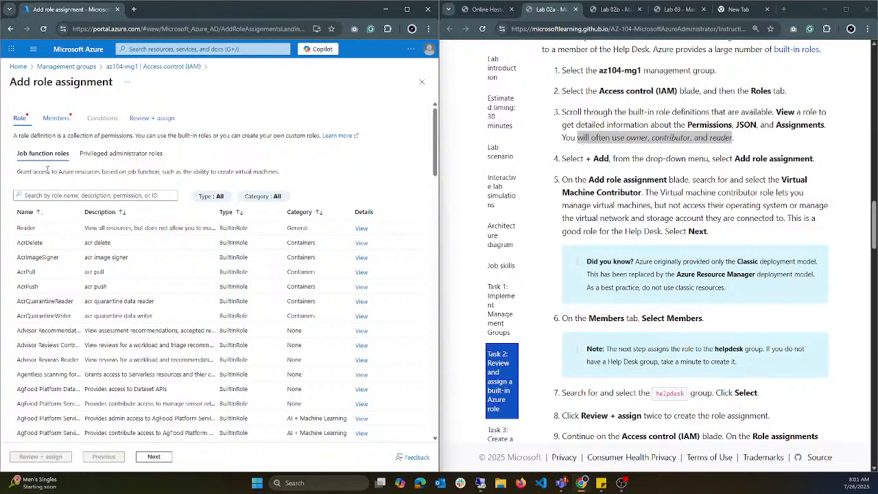
pyautogui.click(68, 195)
pyautogui.write('v')
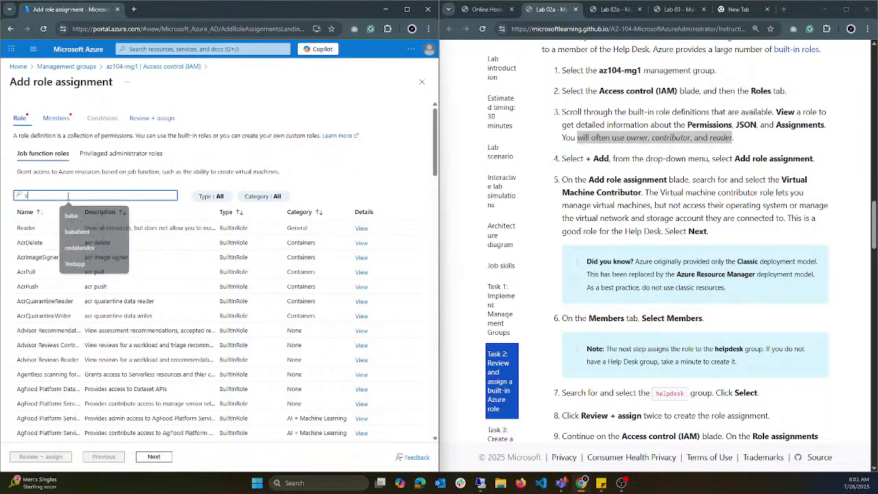
pyautogui.write('uit')
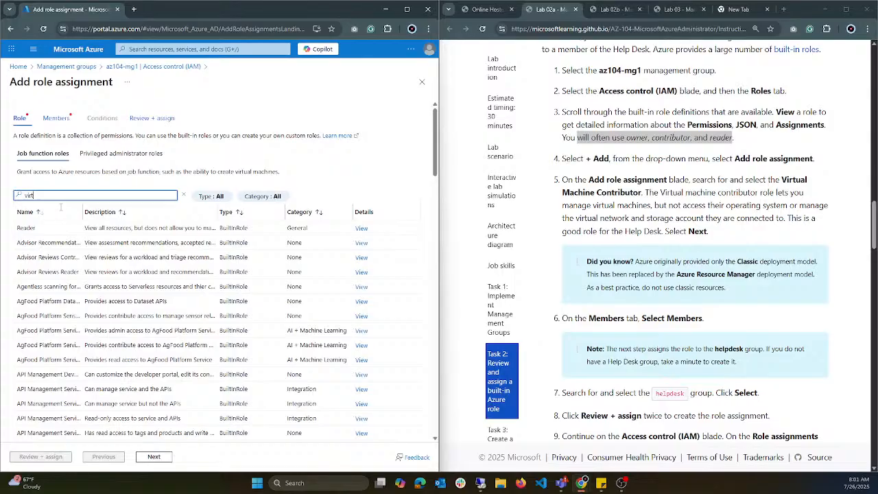
pyautogui.write('ual')
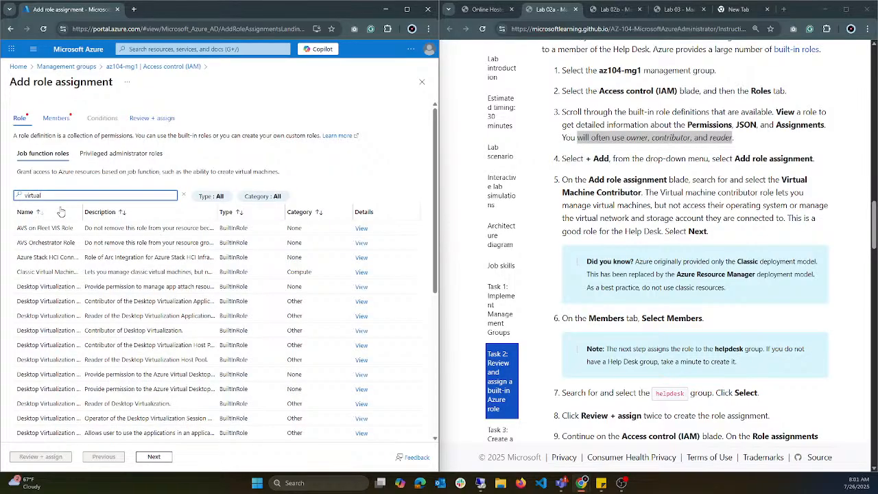
pyautogui.write(' machine')
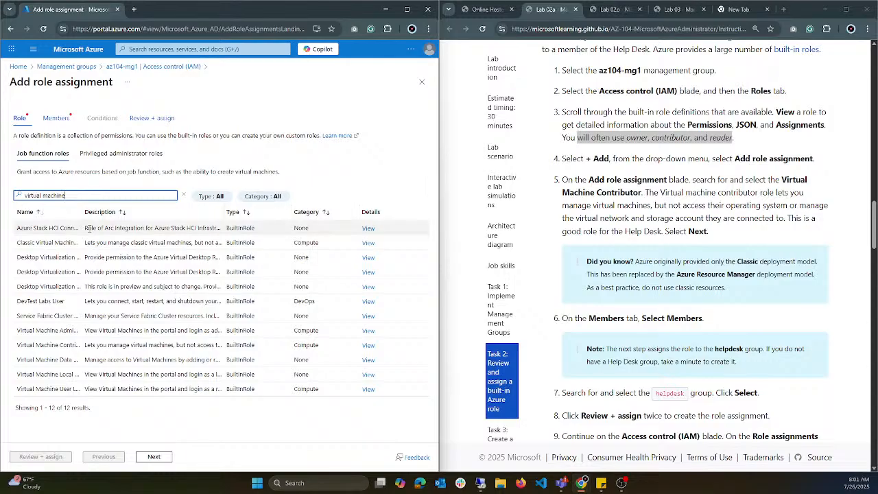
pyautogui.moveTo(137, 208); pyautogui.dragTo(200, 208)
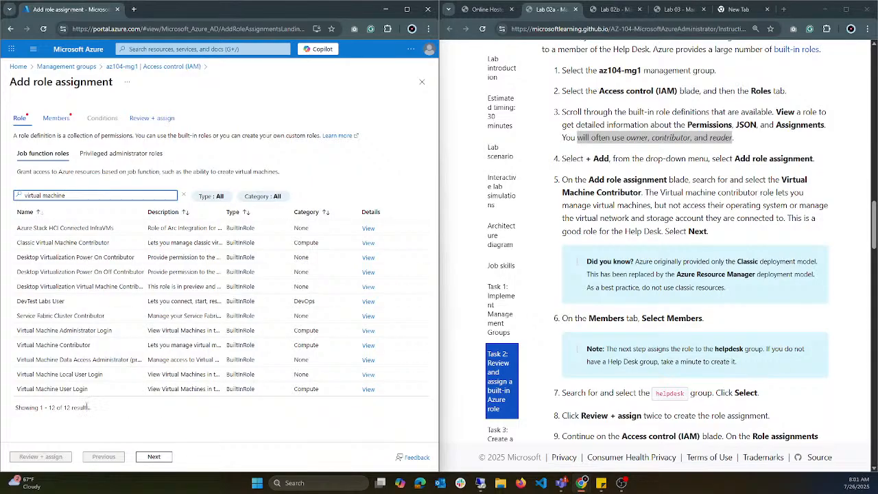
pyautogui.click(90, 345)
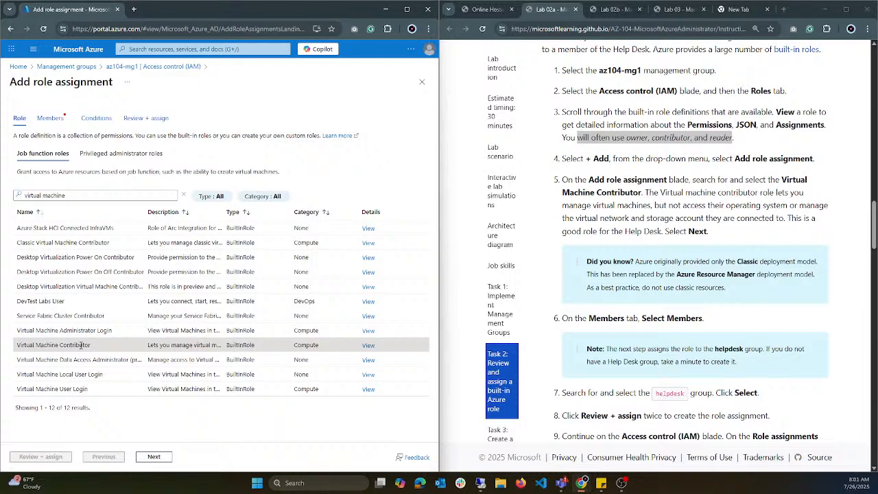
pyautogui.click(157, 457)
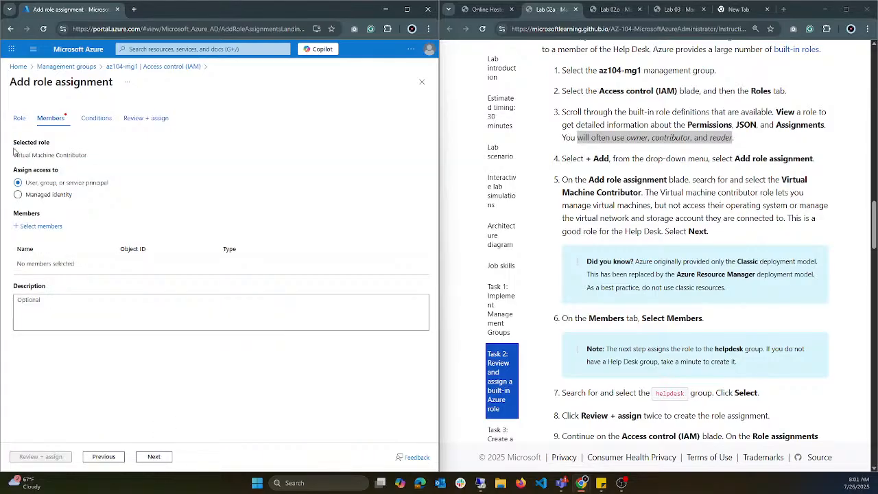
pyautogui.moveTo(93, 156); pyautogui.dragTo(26, 156)
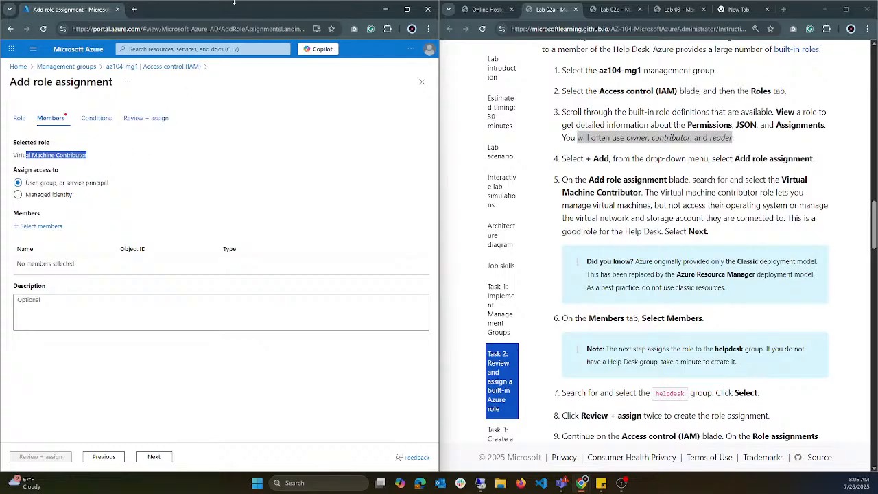
# Step: Duplicate the role assignment page in a second browser tab, continue with the organization account and go to the portal home page
pyautogui.rightClick(77, 7)
pyautogui.click(133, 89)
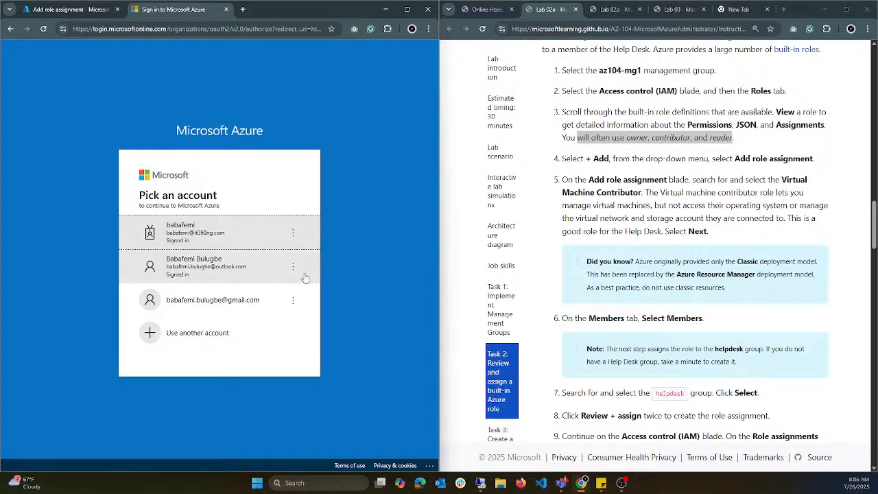
pyautogui.click(243, 231)
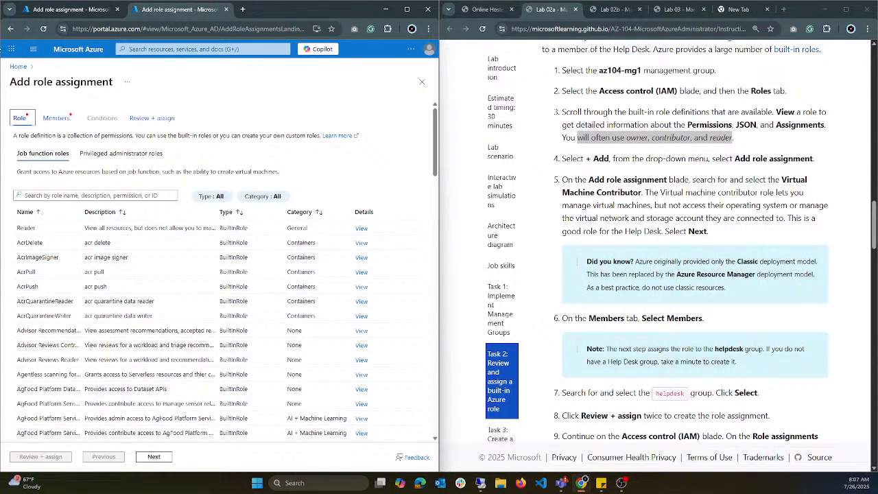
pyautogui.click(18, 66)
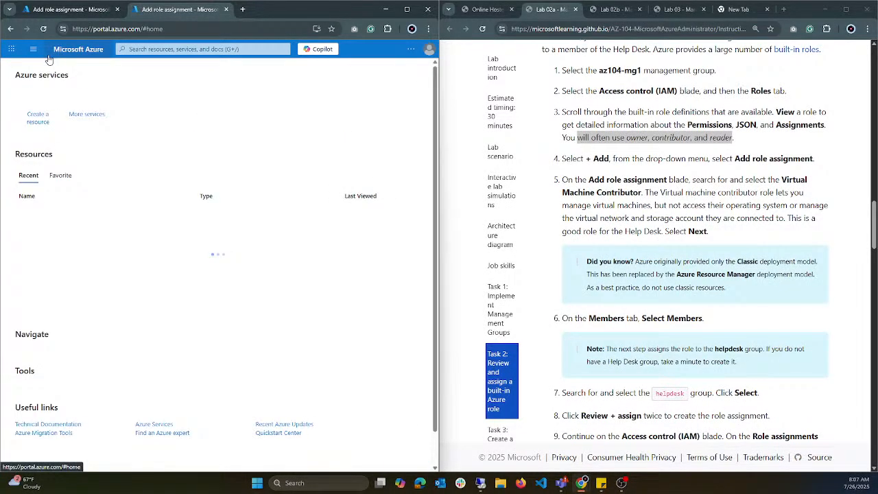
# Step: Open the app registrations in Microsoft Entra ID, browse all applications and open the Azure AD B2C App registration
pyautogui.click(33, 48)
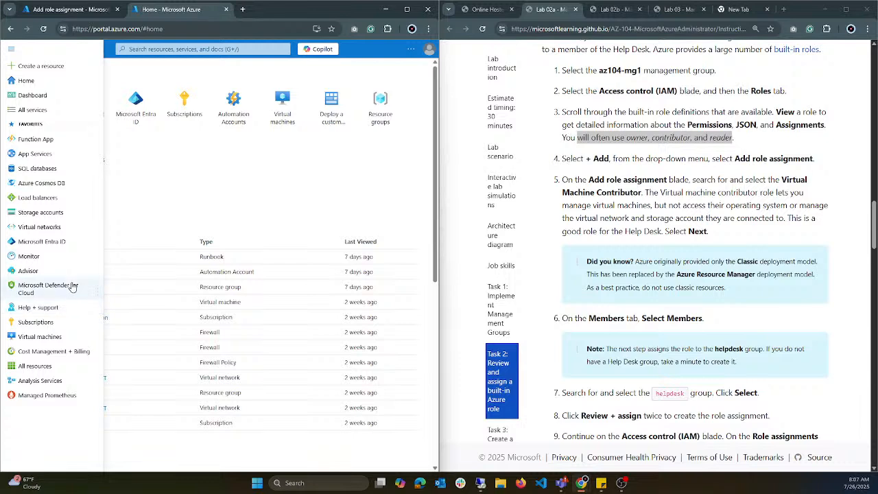
pyautogui.click(68, 244)
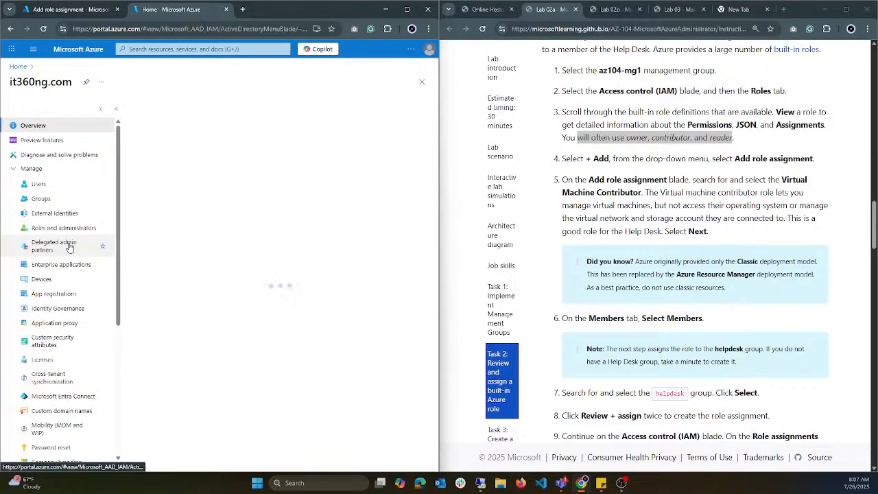
pyautogui.click(76, 299)
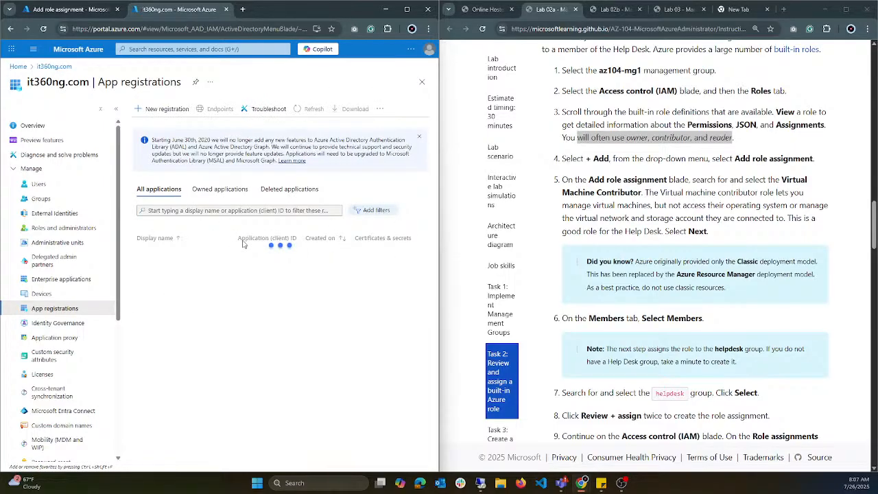
pyautogui.click(157, 190)
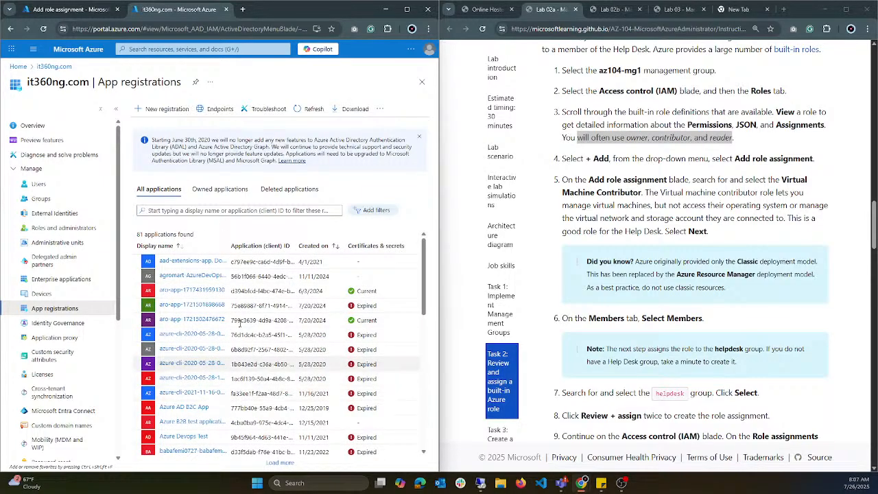
pyautogui.scroll(-2, 227, 337)
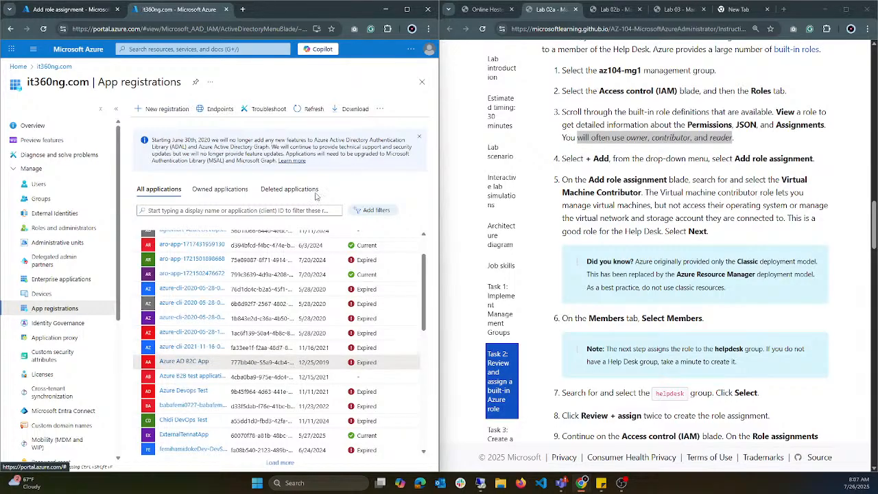
pyautogui.click(194, 364)
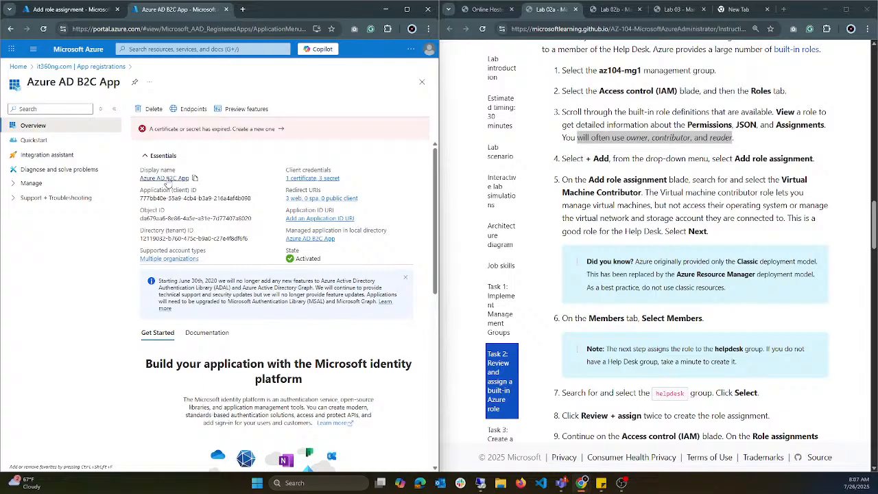
# Step: Examine the application (client) ID and object ID of the Azure AD B2C App registration, and copy its display name
pyautogui.moveTo(140, 199); pyautogui.dragTo(256, 199)
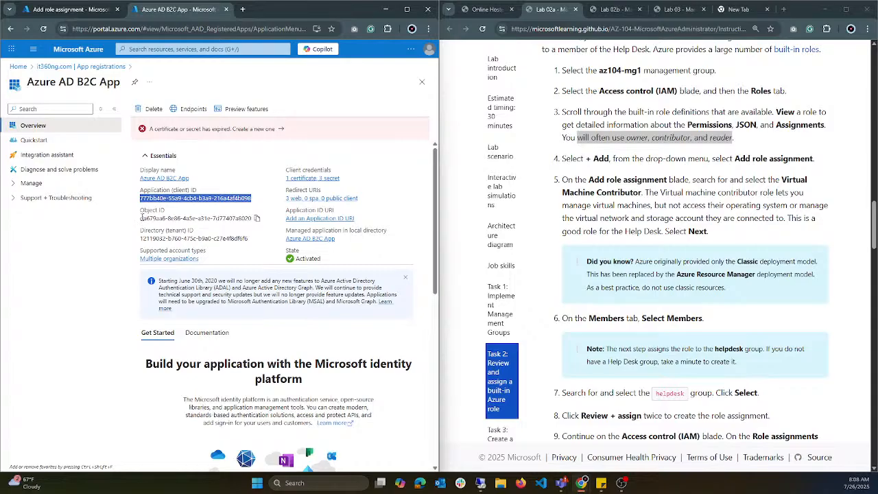
pyautogui.moveTo(139, 218); pyautogui.dragTo(263, 218)
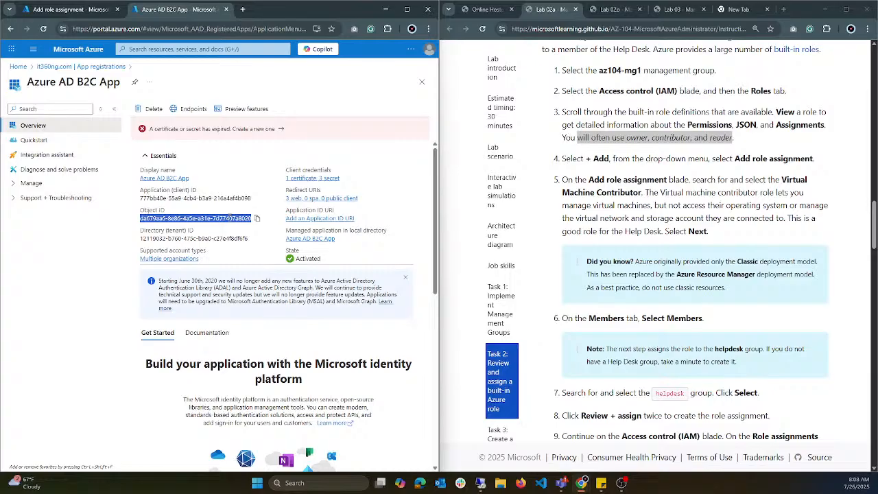
pyautogui.click(230, 217)
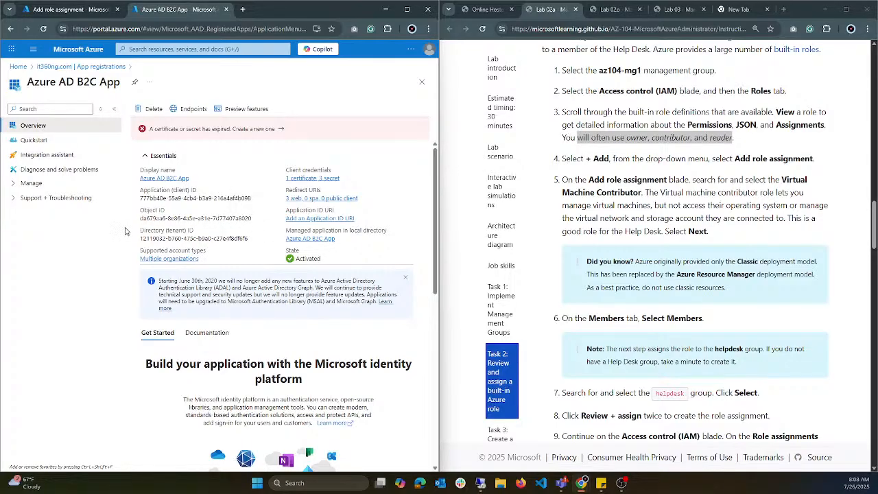
pyautogui.moveTo(140, 218); pyautogui.dragTo(259, 219)
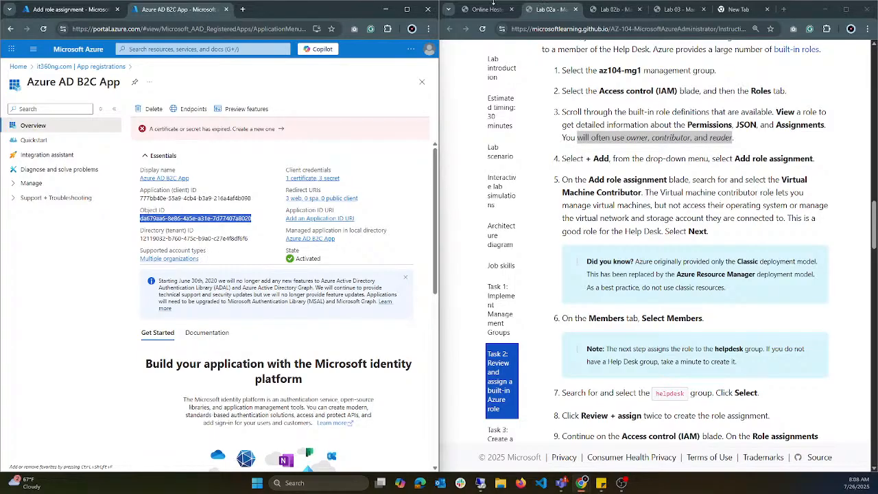
pyautogui.click(195, 178)
pyautogui.click(168, 229)
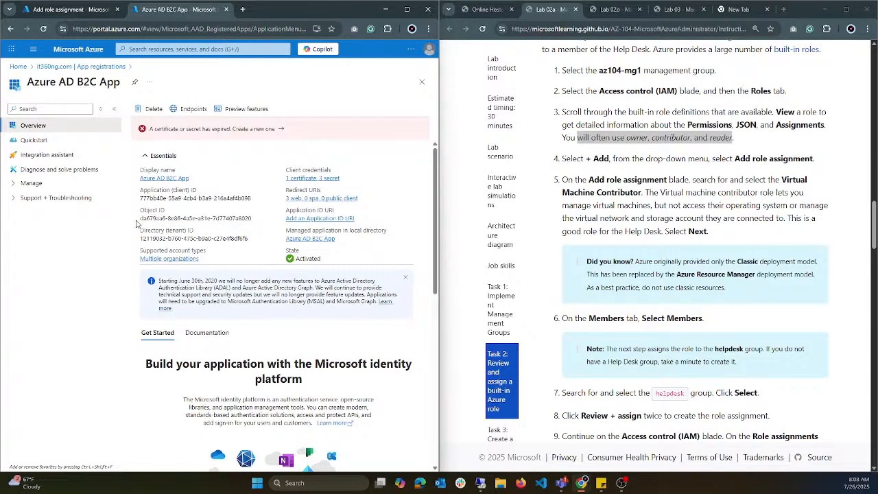
pyautogui.moveTo(140, 218)
pyautogui.mouseDown()
pyautogui.moveTo(255, 221)
pyautogui.moveTo(137, 221)
pyautogui.mouseUp()
pyautogui.click(150, 227)
pyautogui.moveTo(140, 192); pyautogui.dragTo(155, 200)
pyautogui.doubleClick(152, 198)
# Step: Search the enterprise applications for "Azure AD B2C App", open the entry matching the registration's application ID and examine its object ID
pyautogui.click(102, 67)
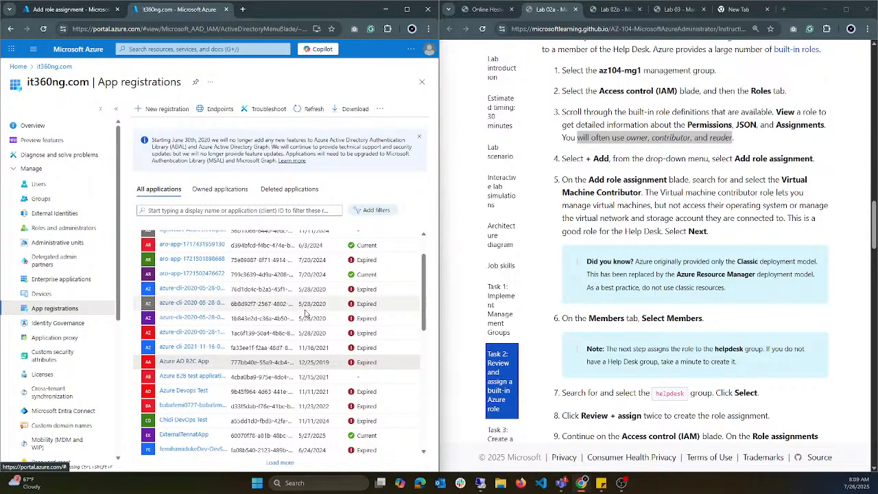
pyautogui.click(44, 280)
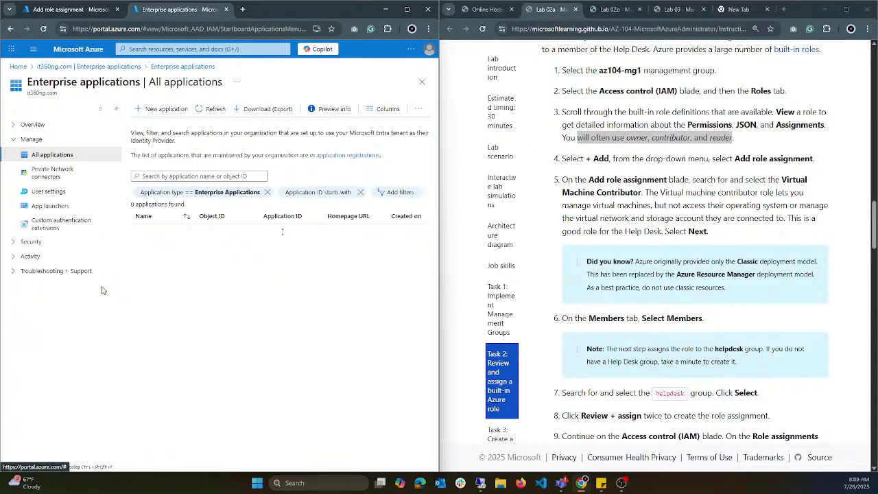
pyautogui.click(184, 176)
pyautogui.click(236, 195)
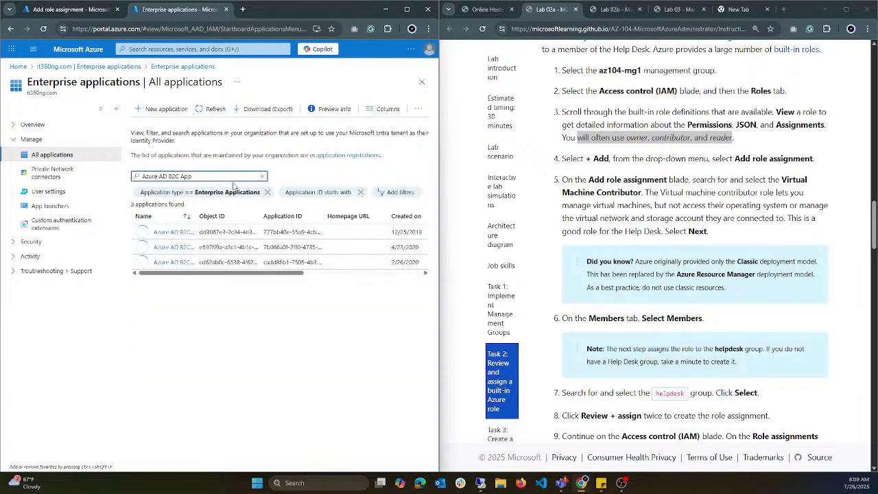
pyautogui.moveTo(196, 215); pyautogui.dragTo(276, 214)
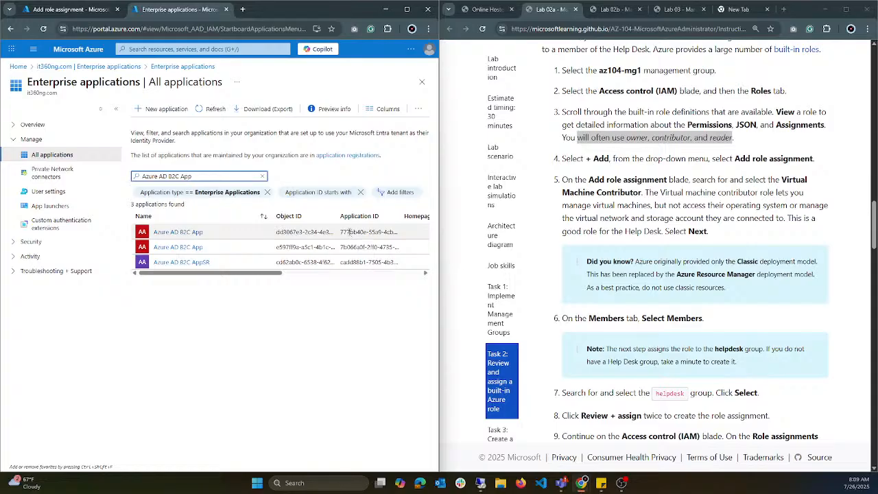
pyautogui.click(181, 238)
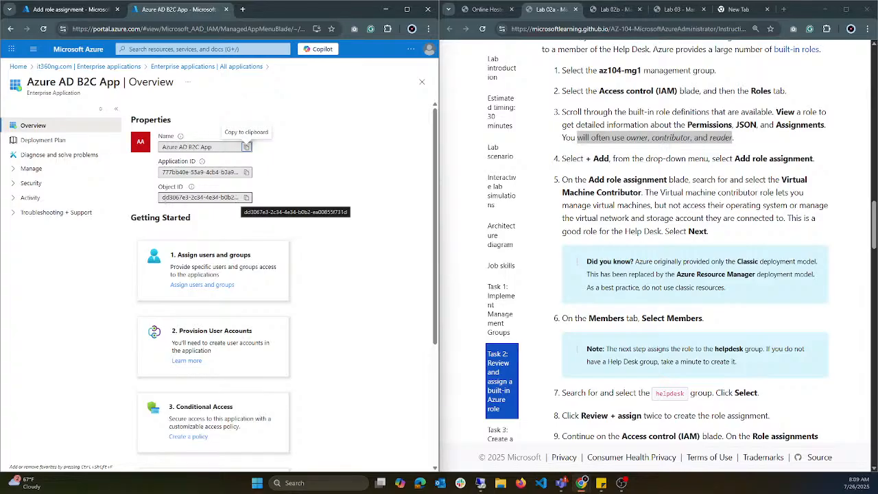
pyautogui.moveTo(162, 198); pyautogui.dragTo(173, 198)
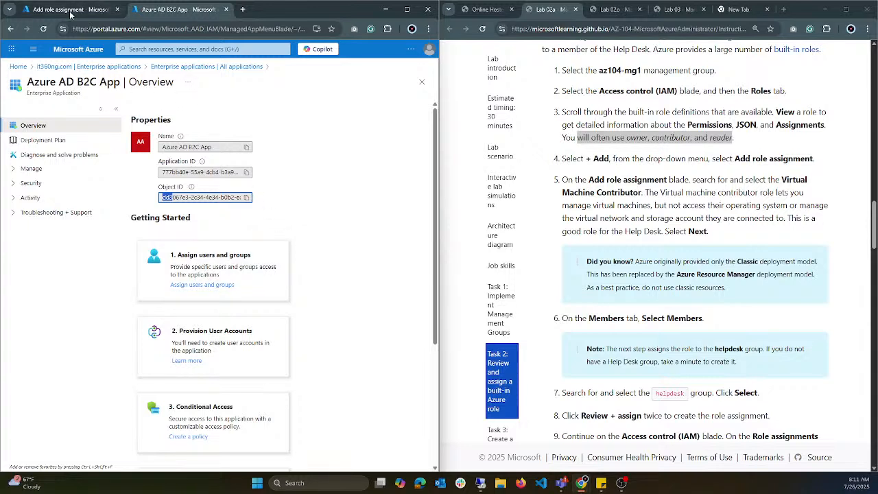
# Step: Return to the it360ng.com app registrations and look over the owned applications, checking the pending role assignment on the way
pyautogui.click(105, 9)
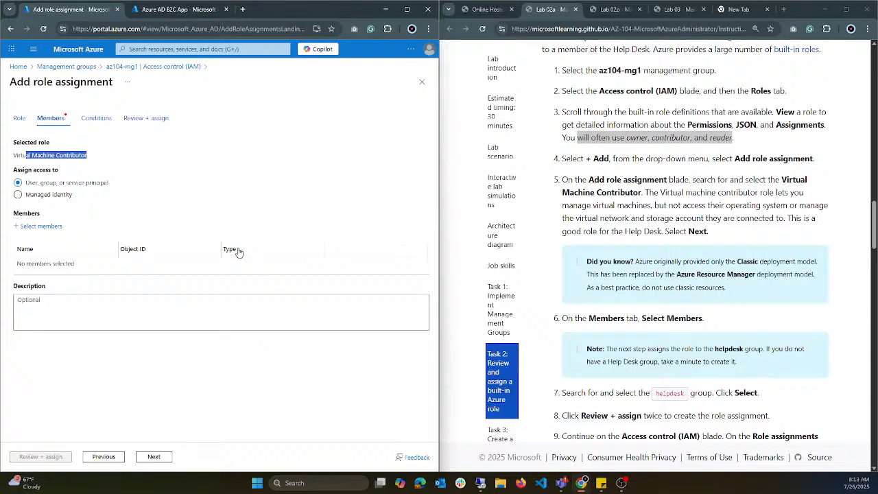
pyautogui.click(180, 9)
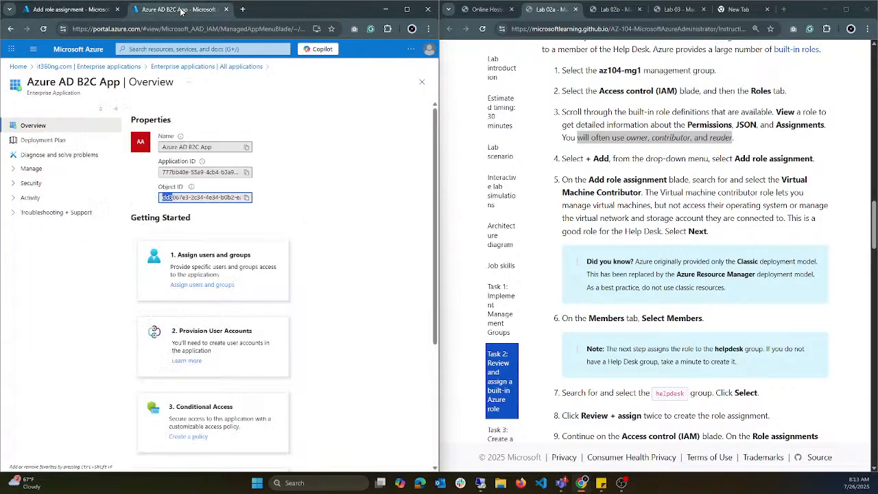
pyautogui.click(156, 67)
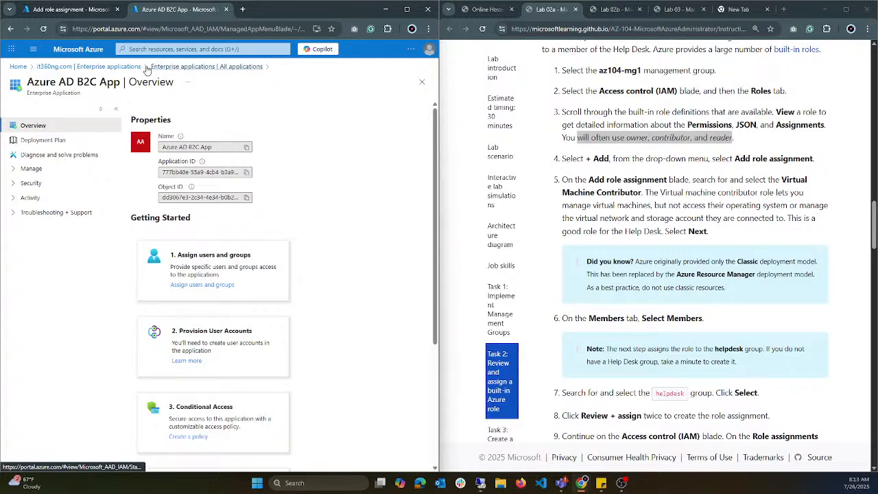
pyautogui.click(130, 68)
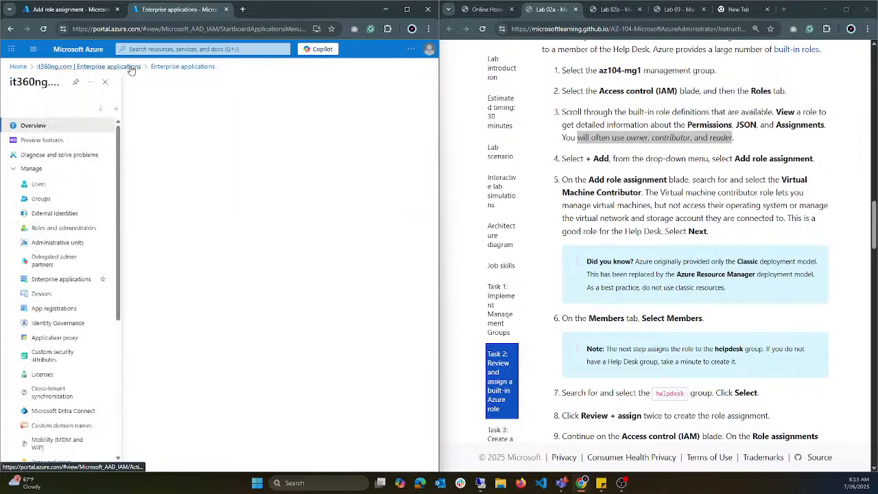
pyautogui.click(68, 310)
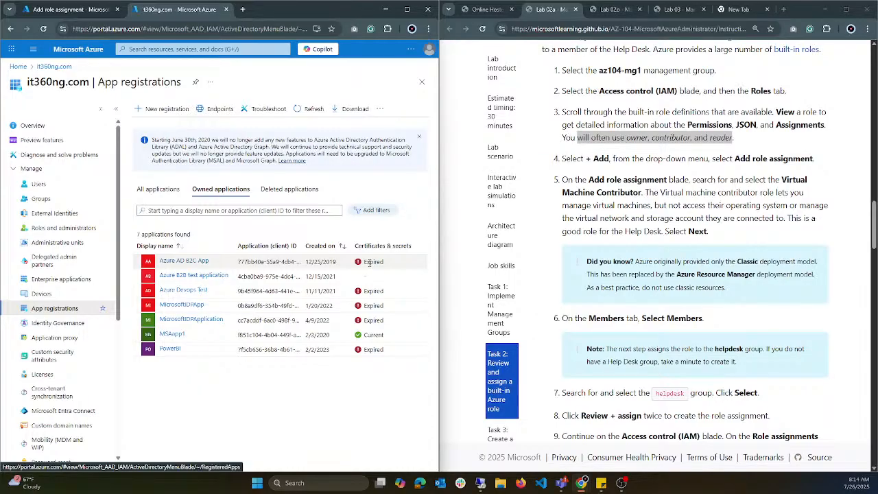
# Step: Set the pending Virtual Machine Contributor role assignment to assign access to a managed identity
pyautogui.hotkey('ctrl', 'shift', 'Tab')
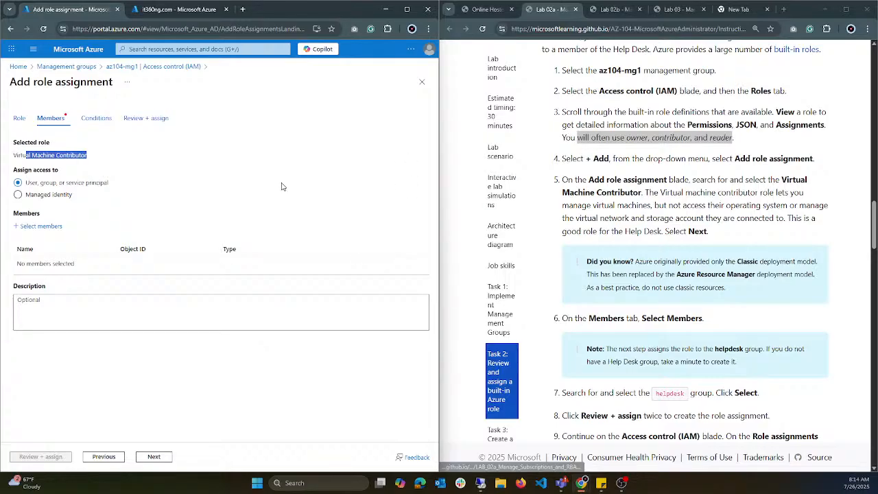
pyautogui.click(54, 196)
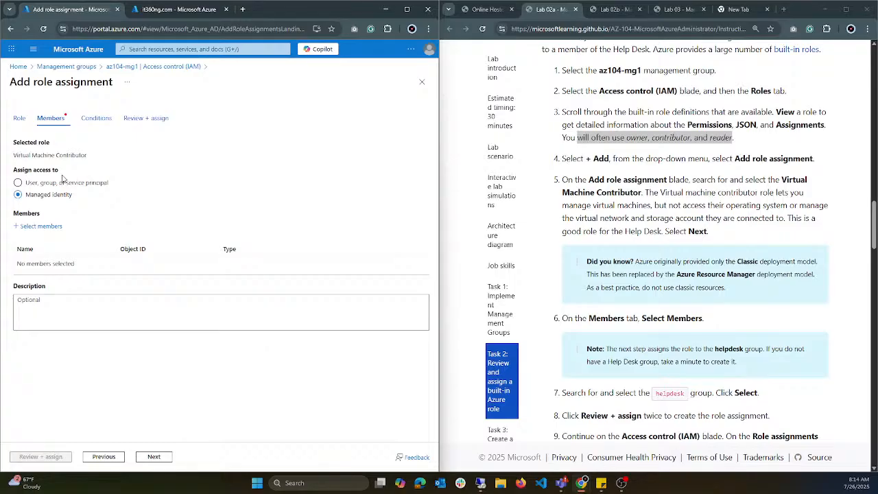
# Step: In the second portal tab, search for "virt", open the Virtual machines list and enlarge the page for reading
pyautogui.click(177, 9)
pyautogui.click(188, 48)
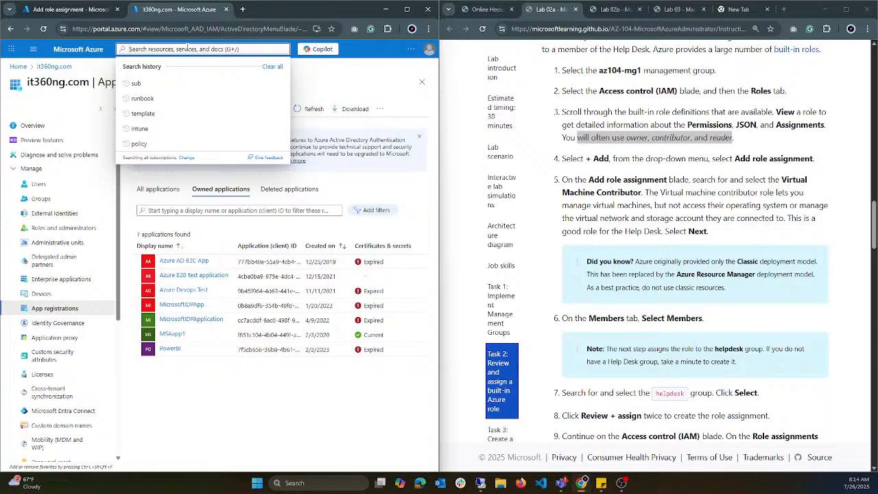
pyautogui.write('virt')
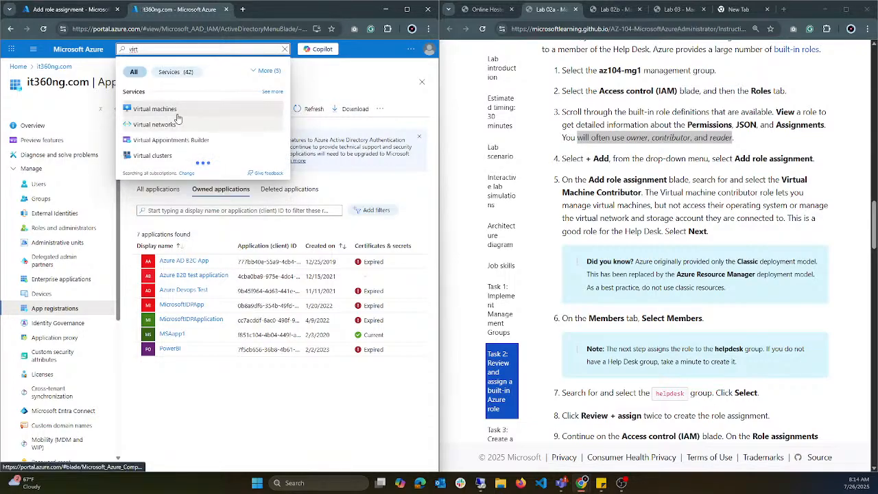
pyautogui.click(173, 110)
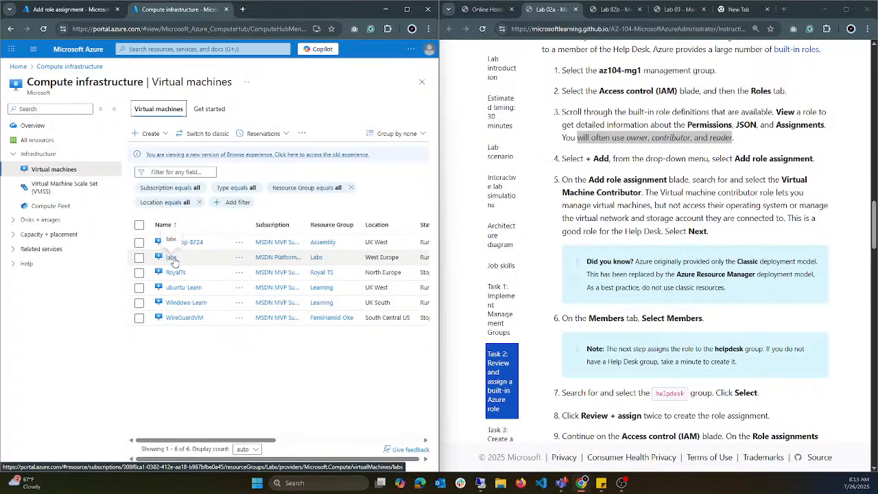
pyautogui.hotkey('ctrl', '+')
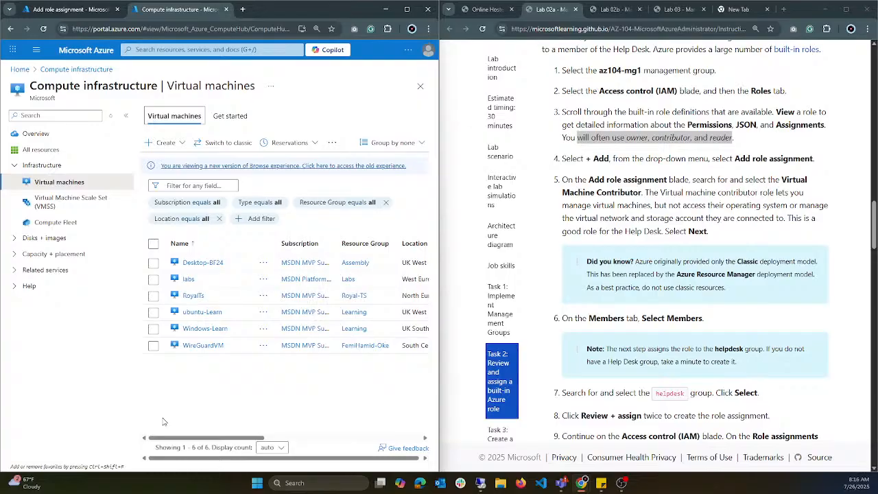
# Step: Open the labs virtual machine and examine its system-assigned managed identity under the security settings
pyautogui.click(191, 280)
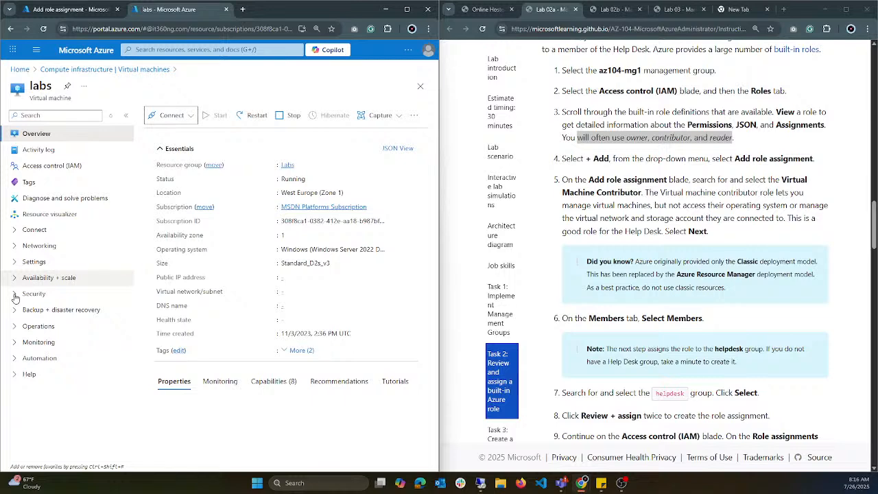
pyautogui.click(15, 297)
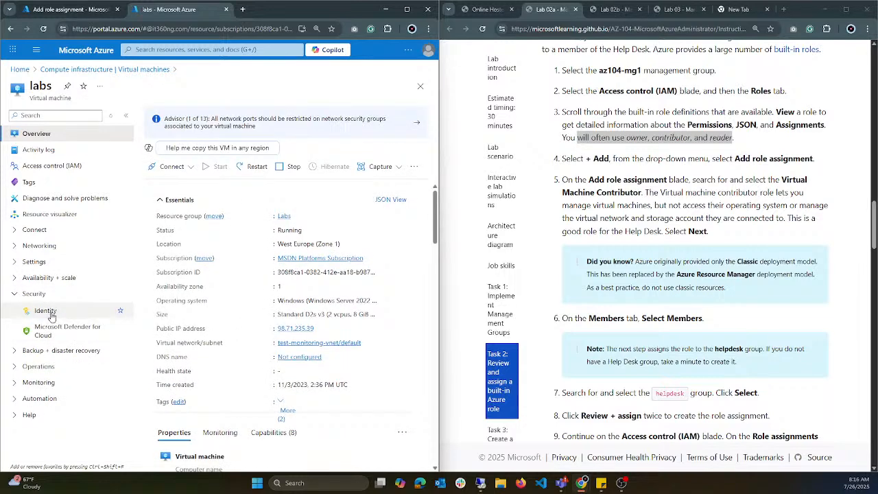
pyautogui.click(47, 315)
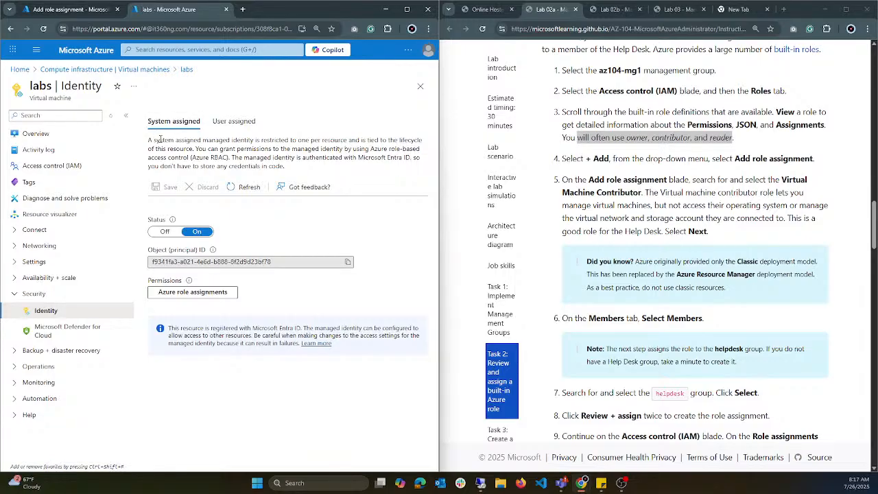
# Step: Check the labs virtual machine's user-assigned identities, and set the pending role assignment back to User, group, or service principal
pyautogui.click(234, 121)
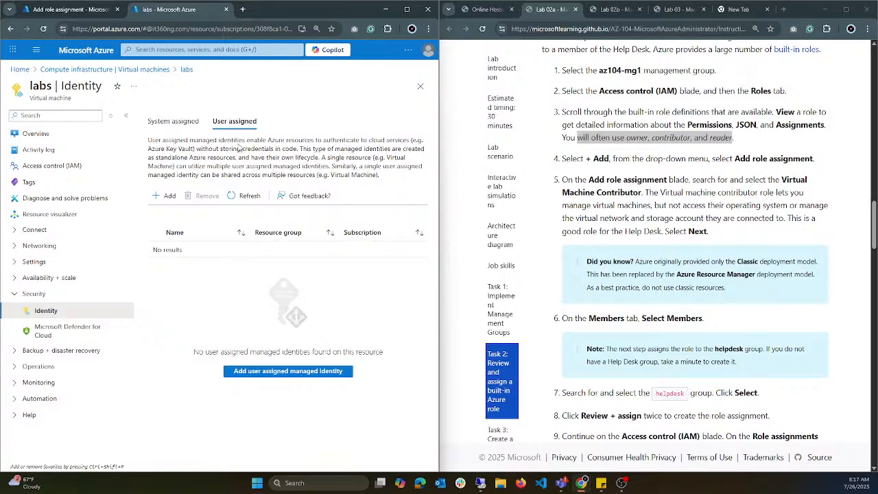
pyautogui.click(78, 10)
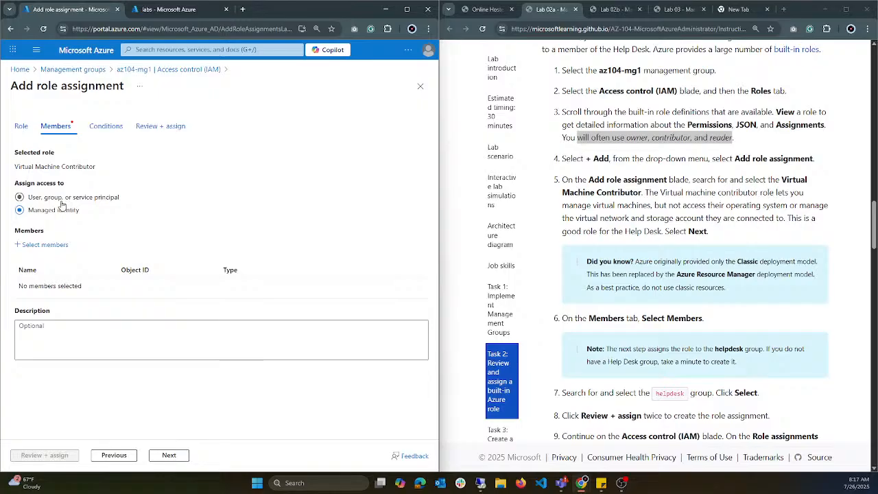
pyautogui.click(51, 199)
pyautogui.click(46, 201)
pyautogui.scroll(-1, 615, 275)
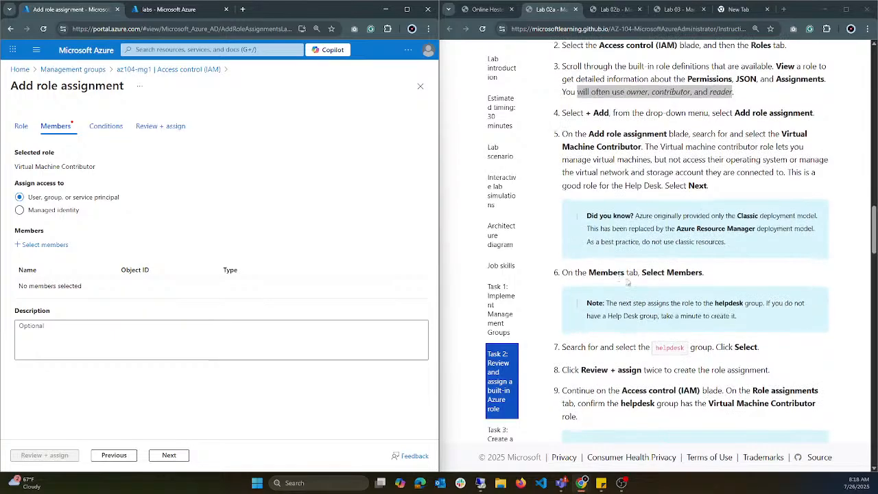
pyautogui.scroll(-1, 648, 289)
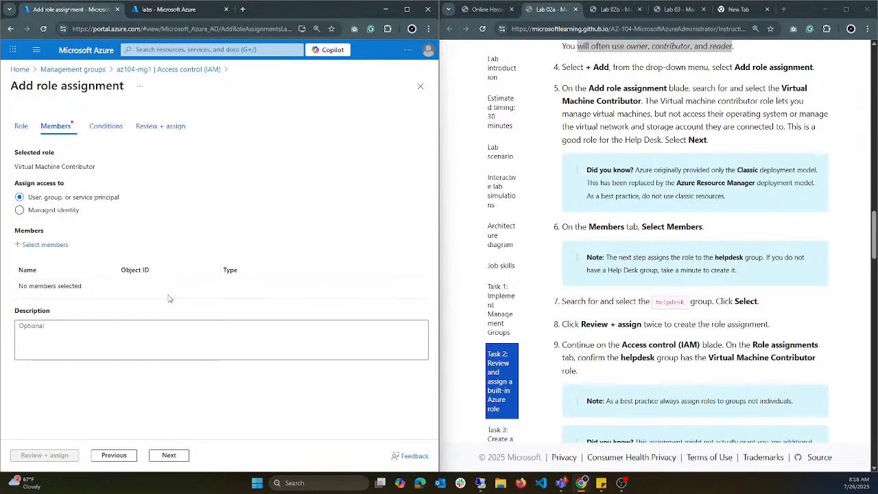
# Step: Copy the object ID of the labs virtual machine's system-assigned identity and search for it among the selectable members
pyautogui.click(44, 247)
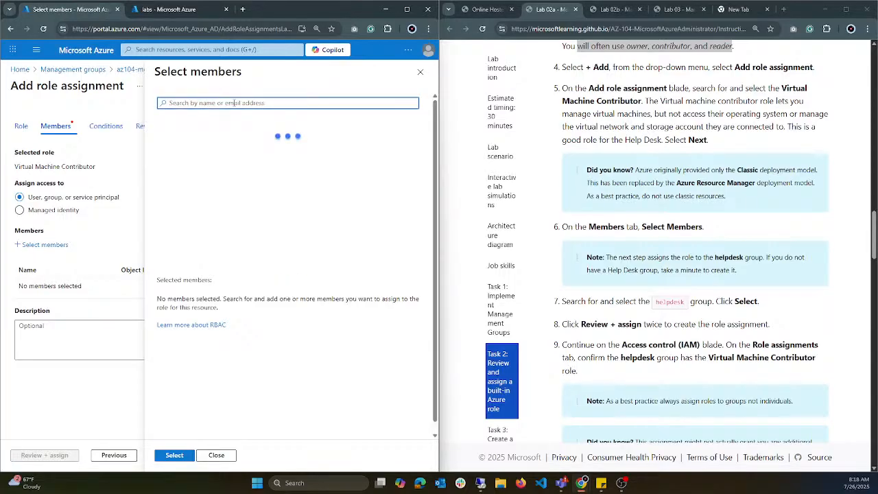
pyautogui.click(231, 103)
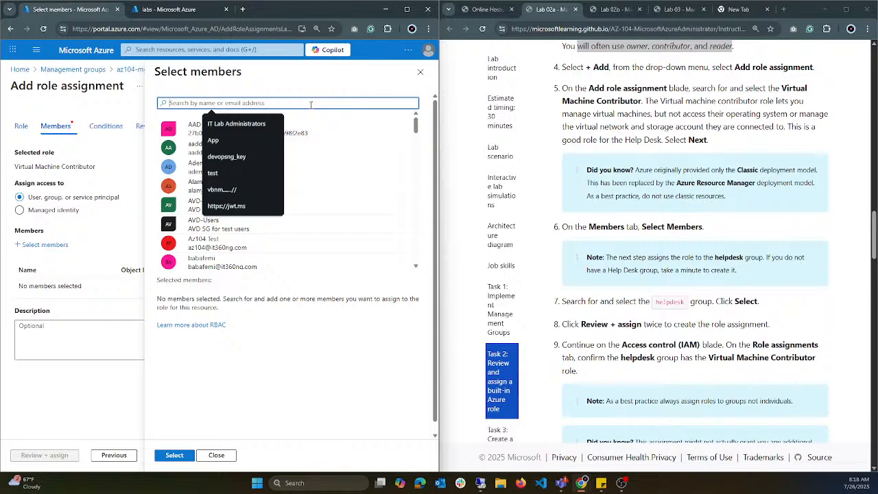
pyautogui.click(169, 9)
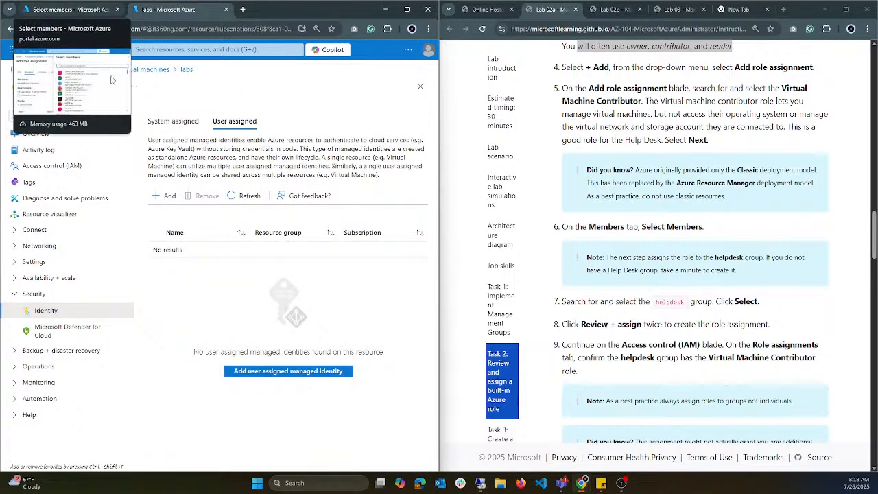
pyautogui.click(173, 121)
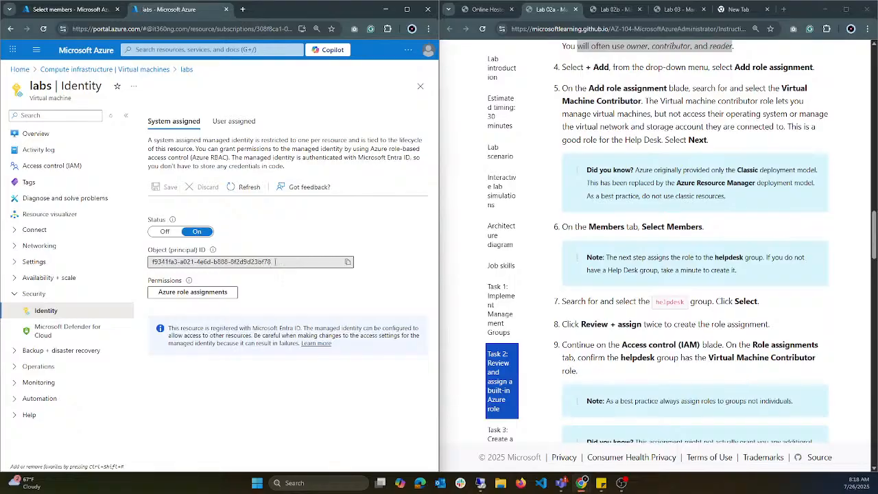
pyautogui.click(348, 262)
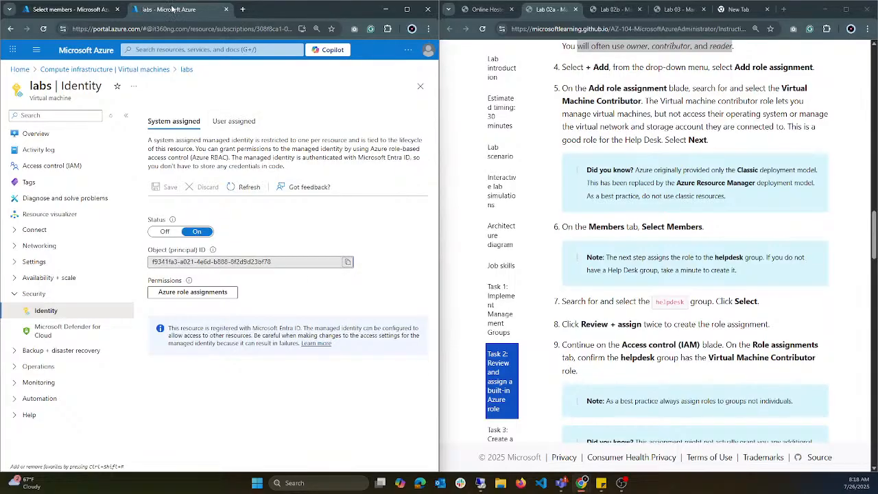
pyautogui.click(103, 14)
pyautogui.click(237, 103)
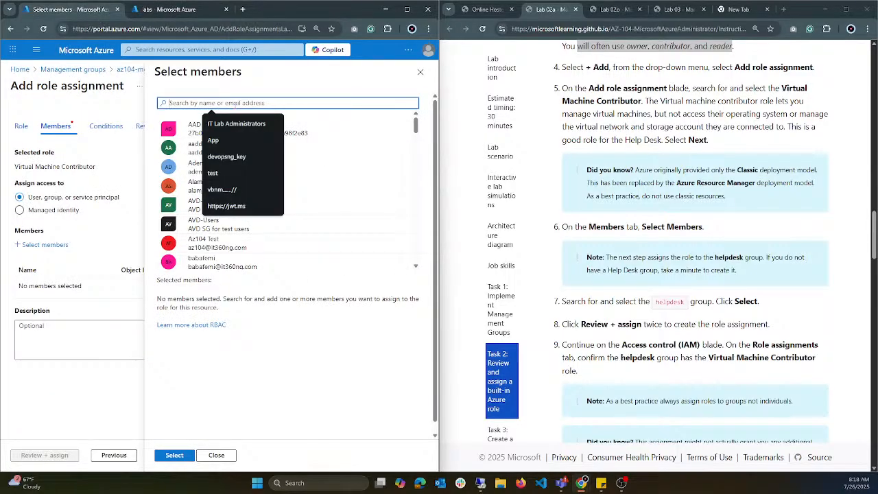
pyautogui.hotkey('ctrl', 'v')
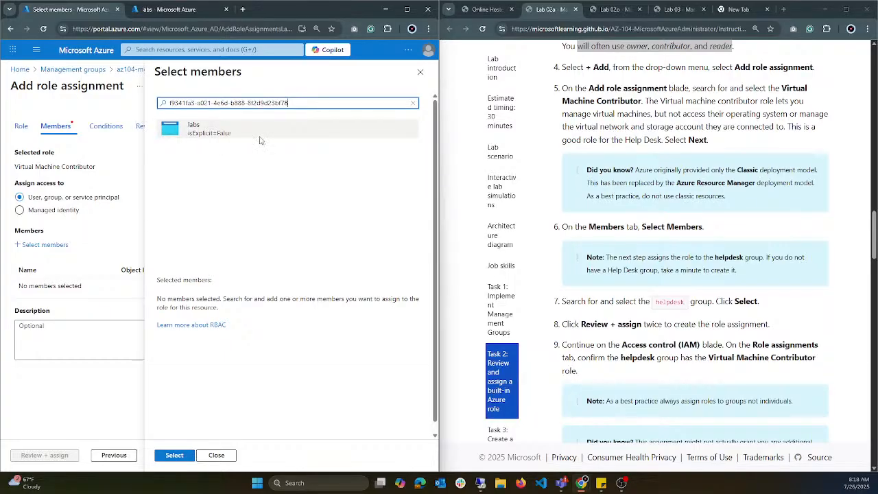
# Step: Replace the member search with "help" and add the helpdesk group as the role assignment's member
pyautogui.click(412, 103)
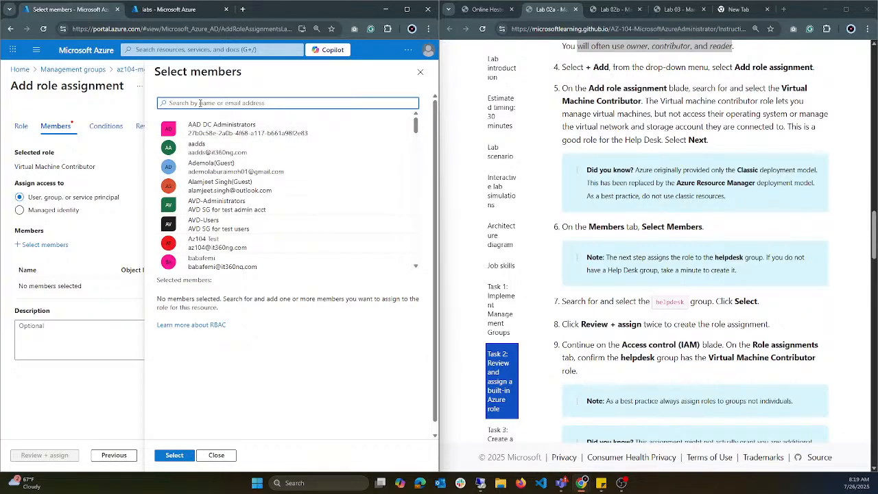
pyautogui.write('help')
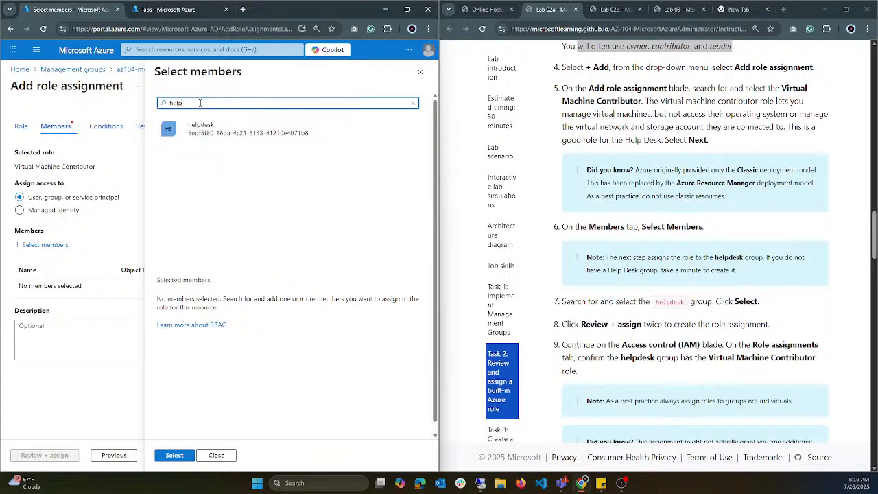
pyautogui.click(253, 135)
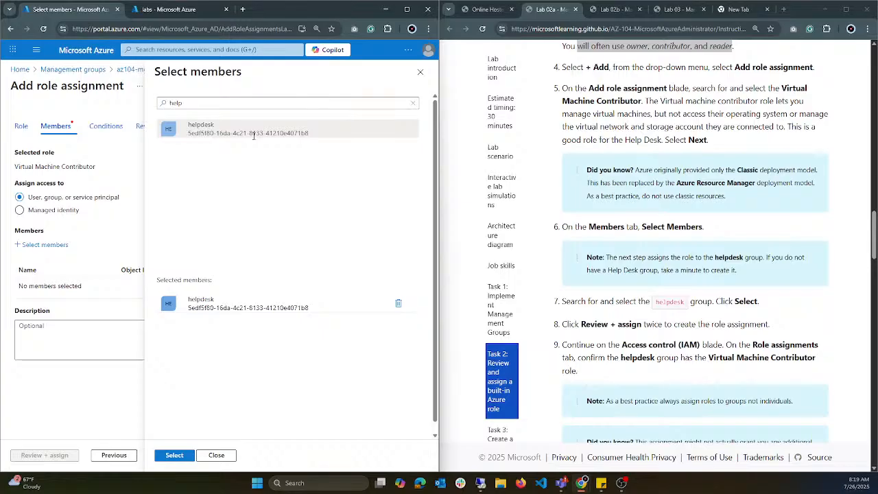
pyautogui.click(174, 455)
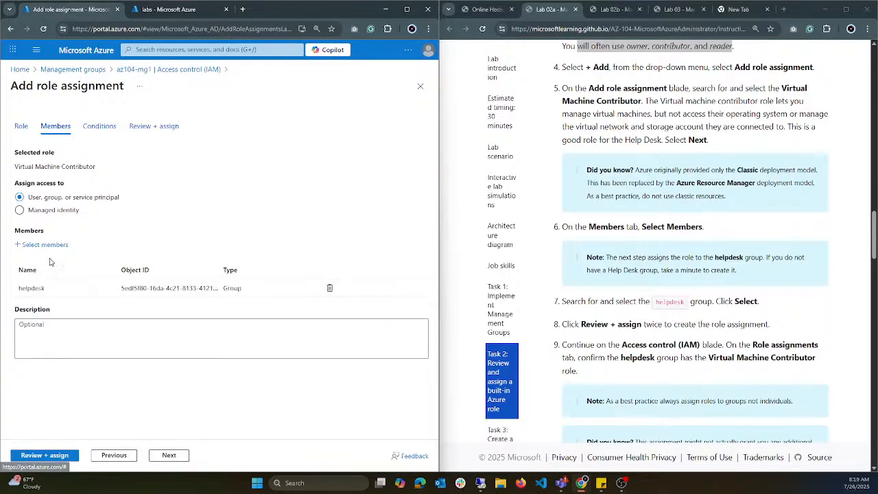
# Step: Examine the condition editor for the Virtual Machine Contributor assignment and return to the assignment without adding a condition
pyautogui.click(169, 457)
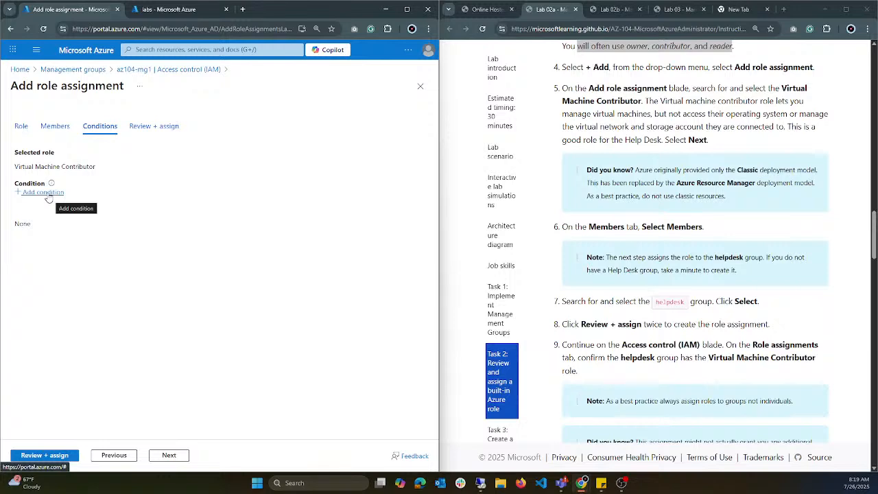
pyautogui.click(43, 192)
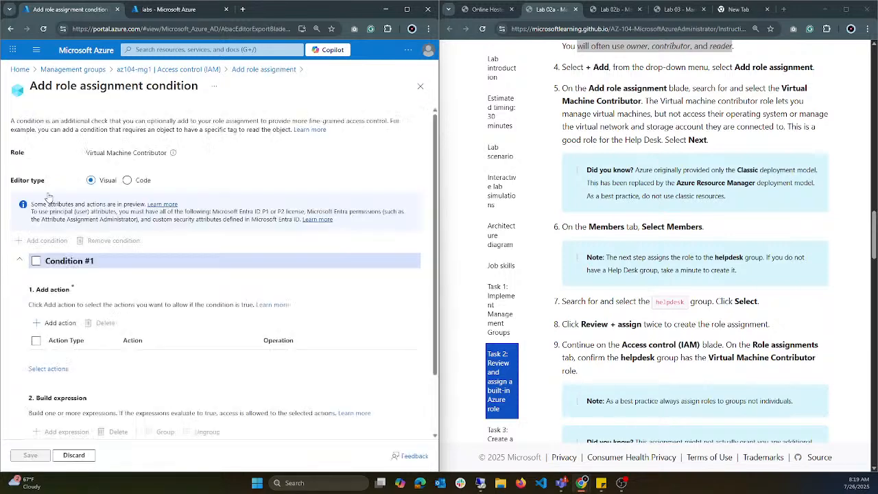
pyautogui.scroll(-1, 82, 330)
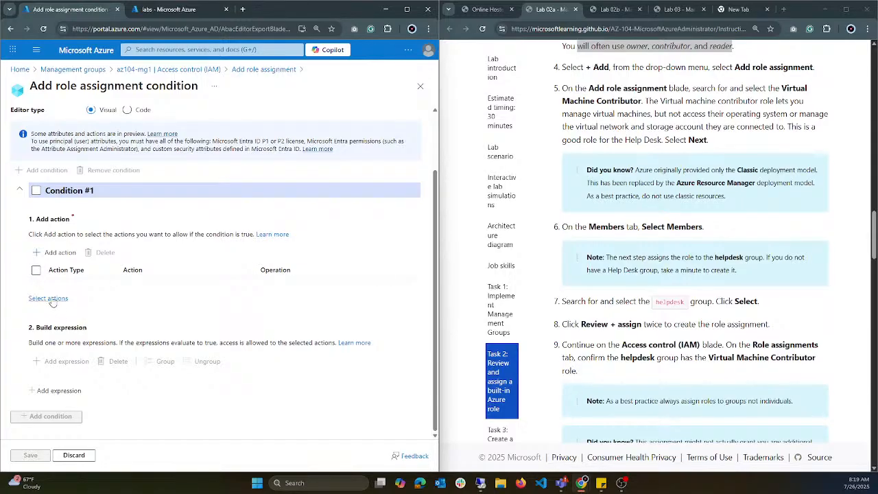
pyautogui.scroll(2, 69, 285)
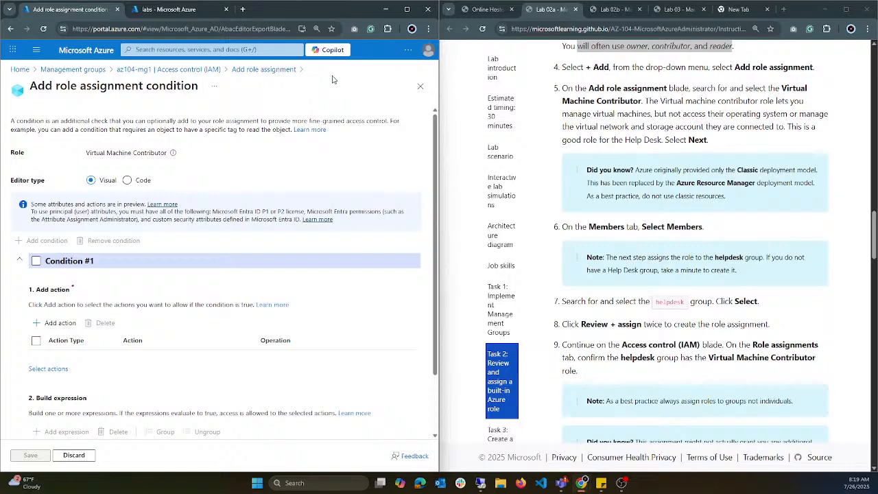
pyautogui.click(272, 72)
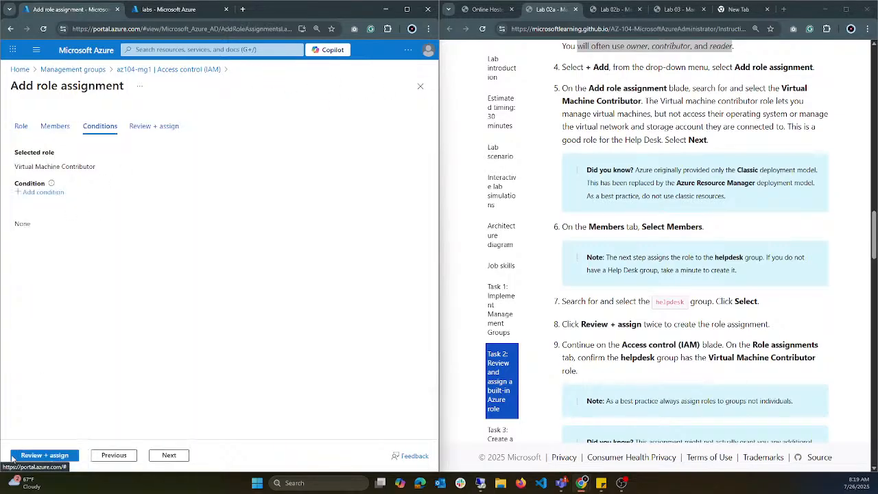
# Step: Review and create the Virtual Machine Contributor assignment for helpdesk, and check it in the role assignments of az104-mg1
pyautogui.click(50, 457)
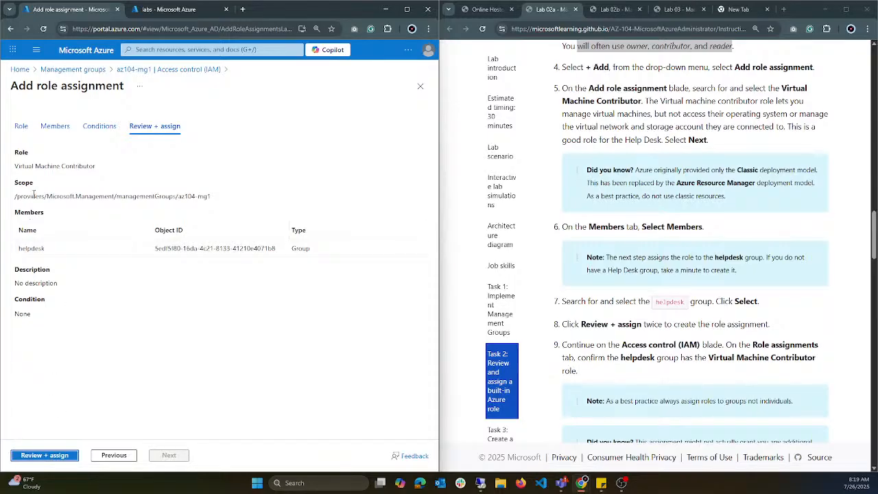
pyautogui.click(62, 455)
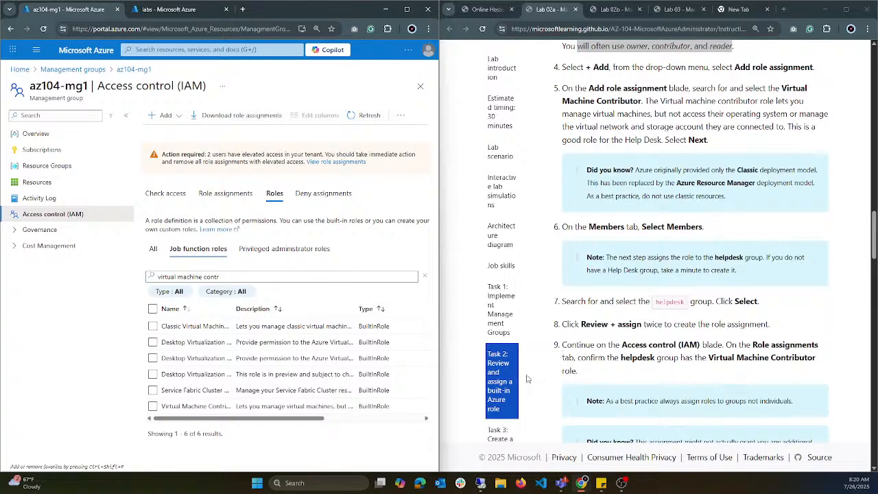
pyautogui.scroll(-2, 664, 273)
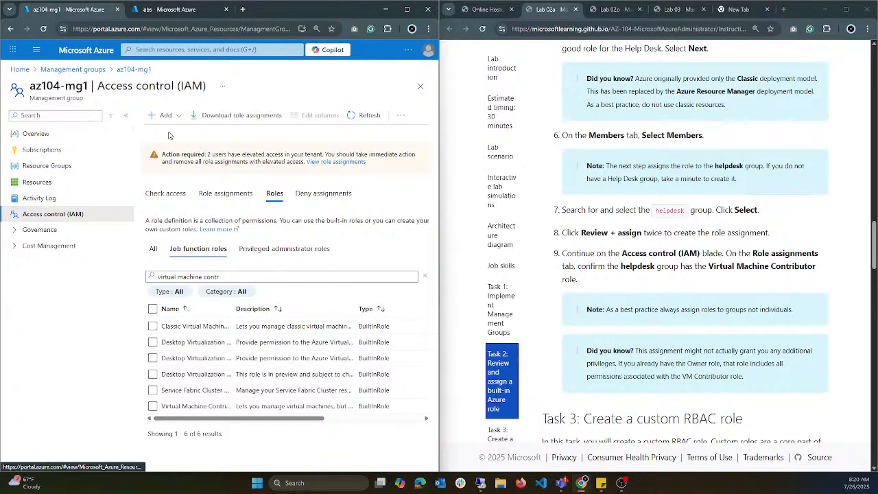
pyautogui.click(230, 195)
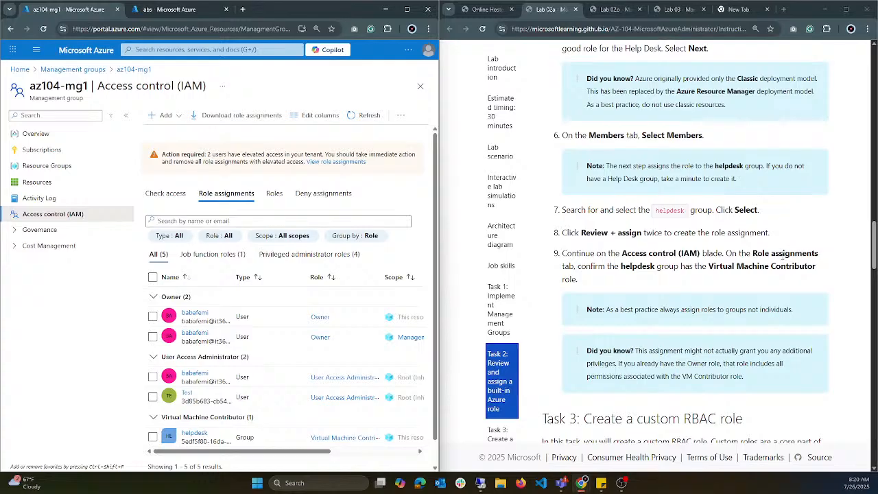
pyautogui.scroll(-1, 220, 309)
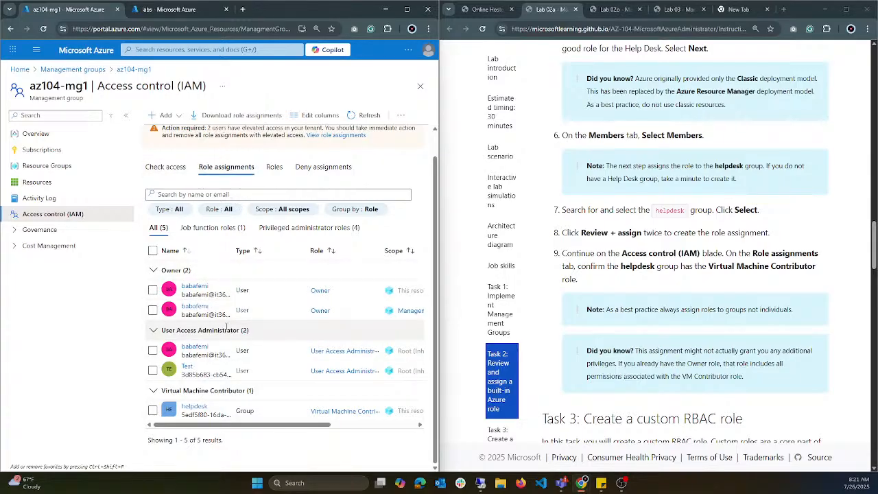
# Step: Start an access check on az104-mg1 and search users, groups and service principals for the copied object ID
pyautogui.click(169, 172)
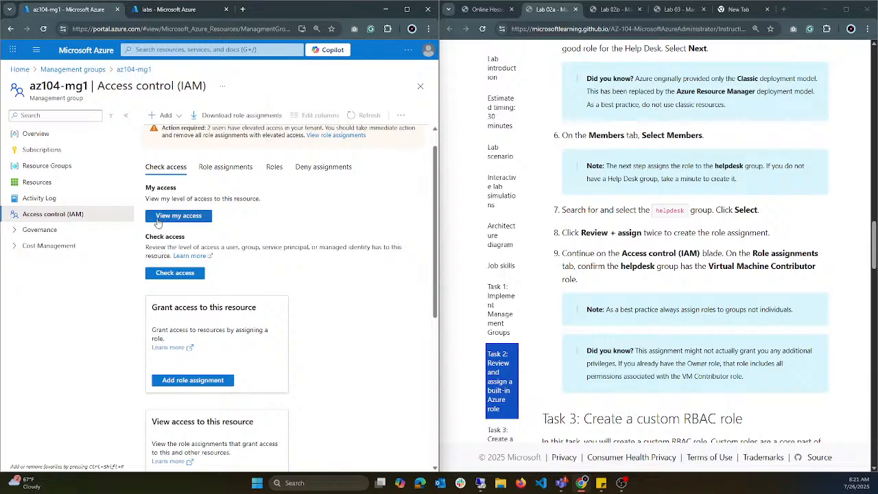
pyautogui.click(186, 275)
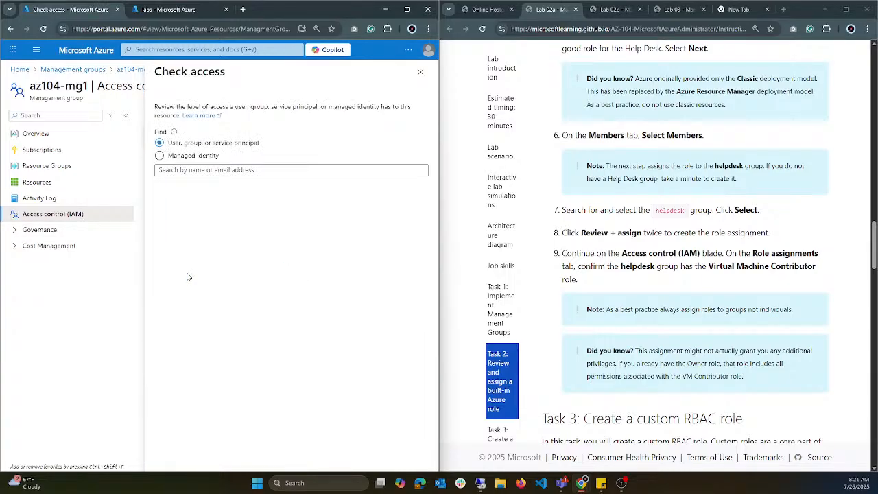
pyautogui.click(214, 169)
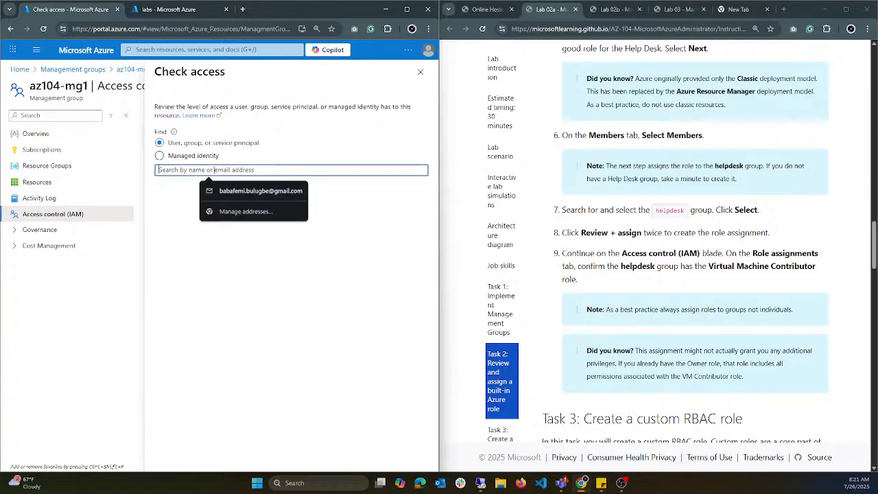
pyautogui.press('super+period')
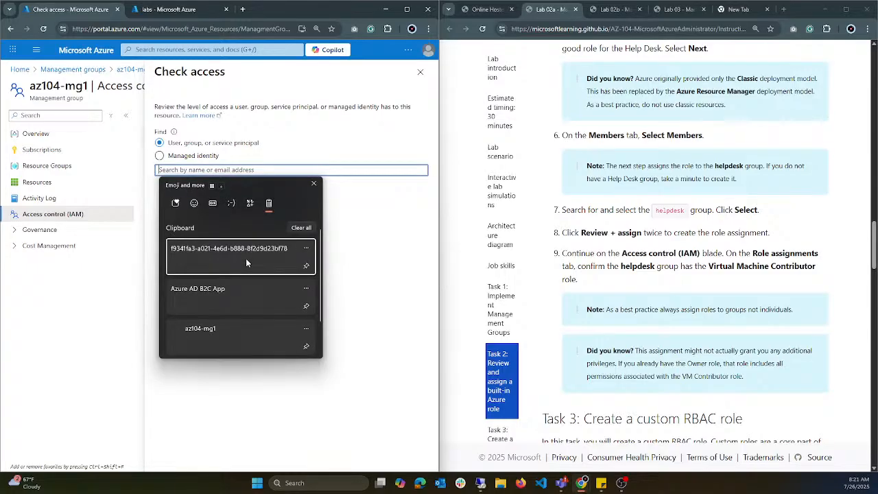
pyautogui.click(248, 264)
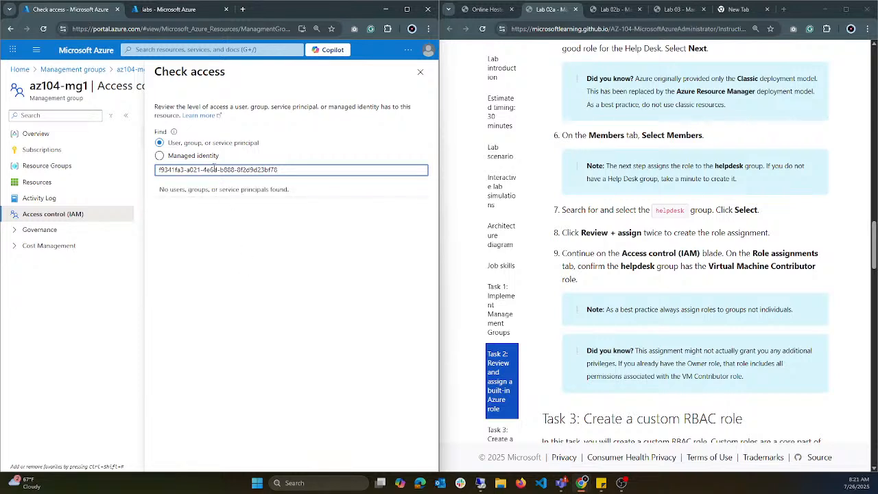
# Step: Switch the access check to all system-assigned managed identities and examine AutomationAccount01's role and deny assignments on az104-mg1
pyautogui.click(195, 156)
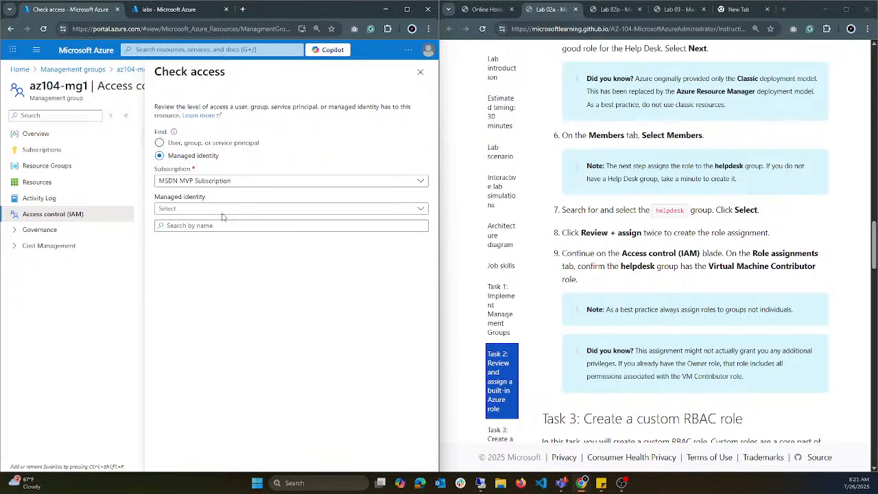
pyautogui.click(222, 209)
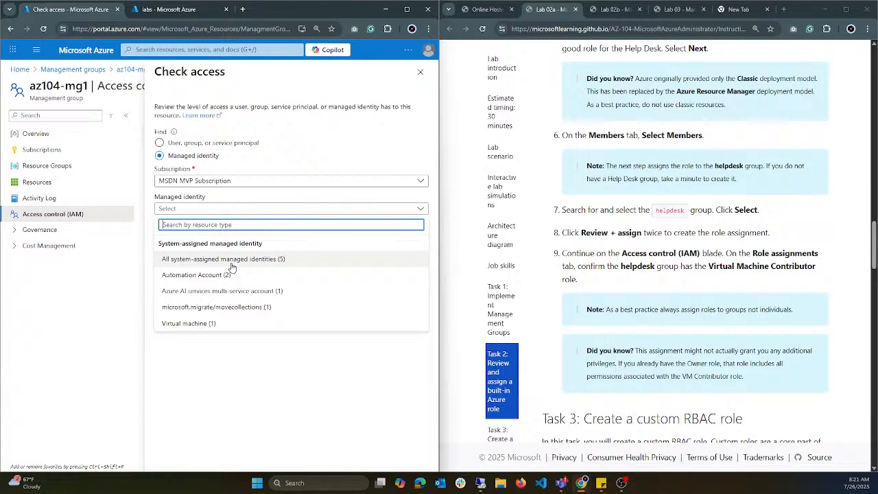
pyautogui.click(231, 263)
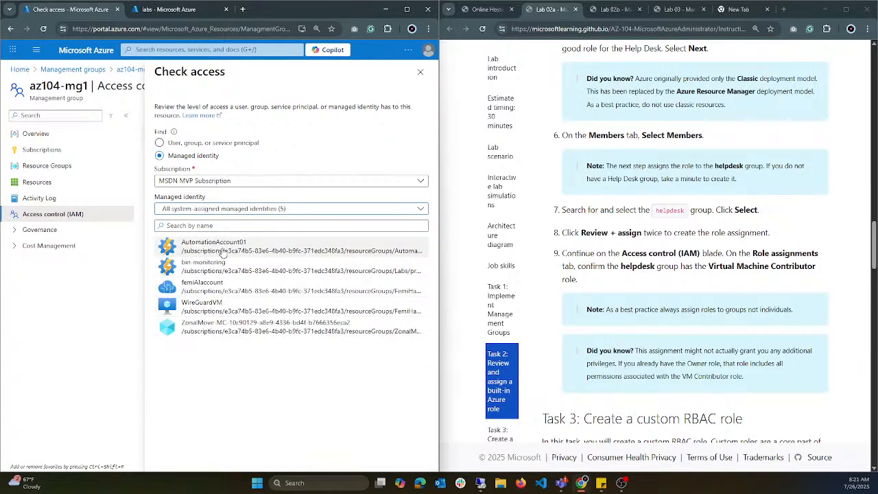
pyautogui.click(240, 258)
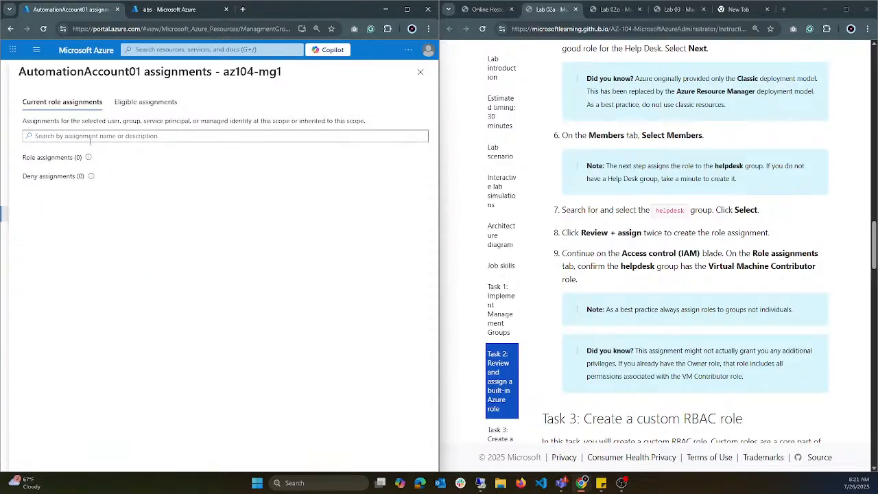
pyautogui.moveTo(114, 162); pyautogui.dragTo(15, 162)
pyautogui.moveTo(114, 184); pyautogui.dragTo(20, 184)
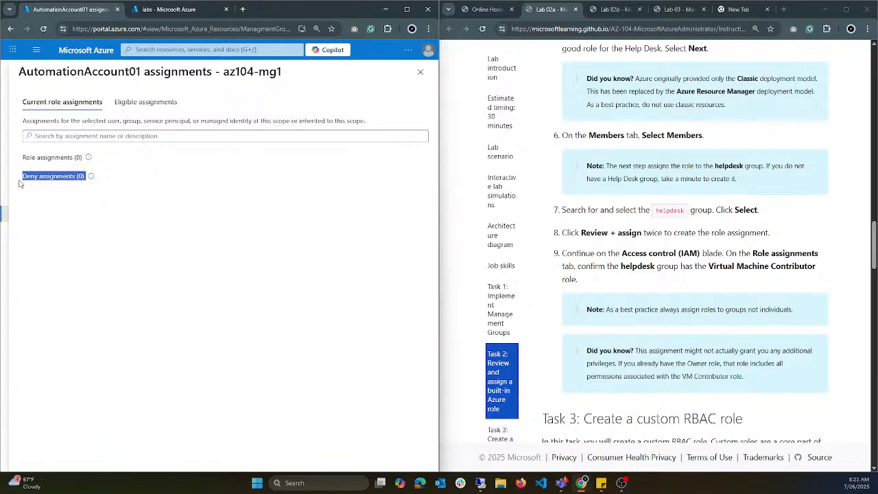
# Step: Examine AutomationAccount01's eligible assignments on az104-mg1 and the licence requirement, and close the access check
pyautogui.click(142, 102)
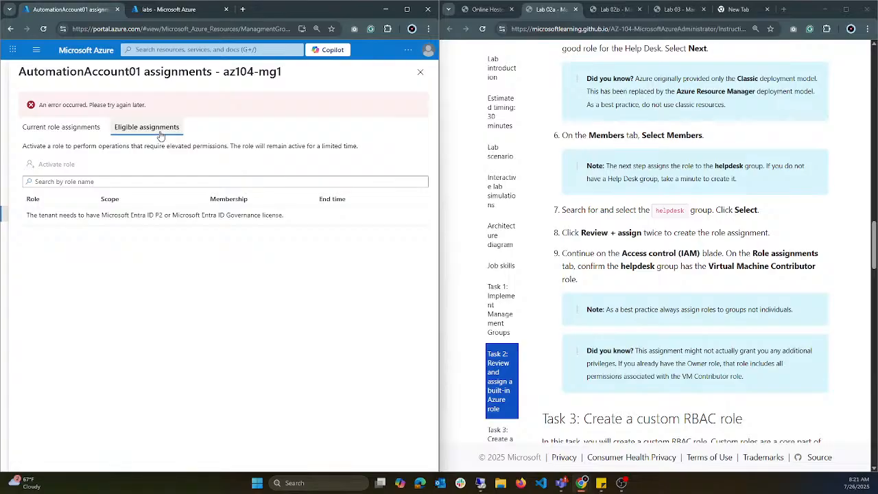
pyautogui.moveTo(161, 108); pyautogui.dragTo(38, 111)
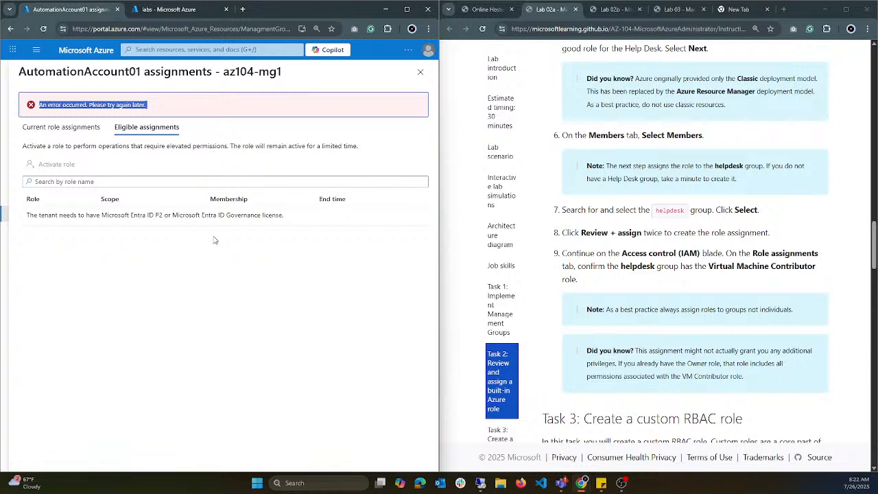
pyautogui.moveTo(287, 217); pyautogui.dragTo(125, 216)
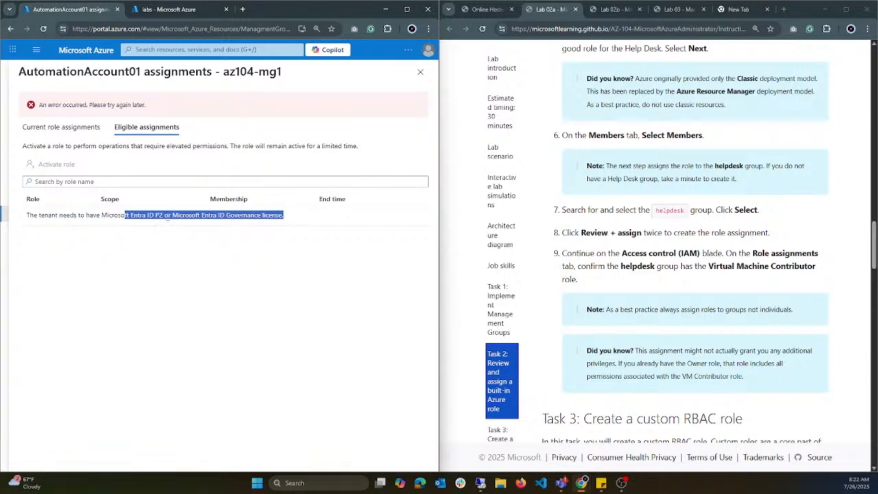
pyautogui.click(168, 218)
pyautogui.moveTo(226, 217); pyautogui.dragTo(287, 216)
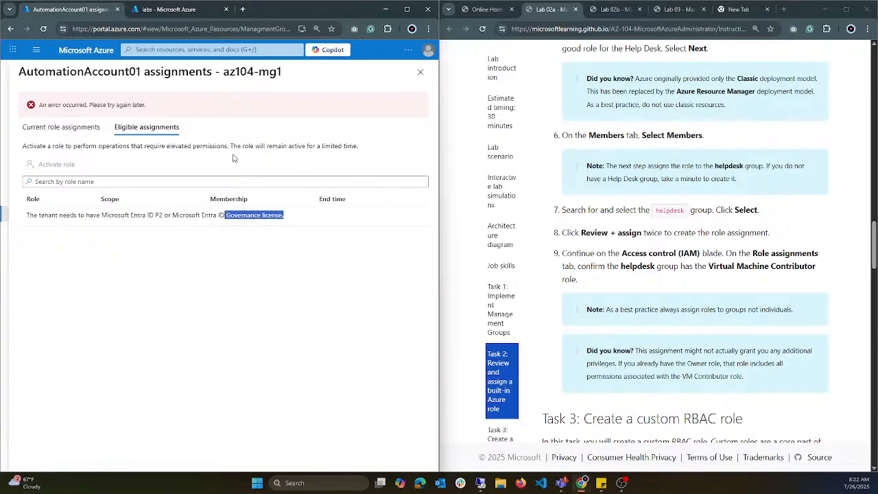
pyautogui.click(421, 73)
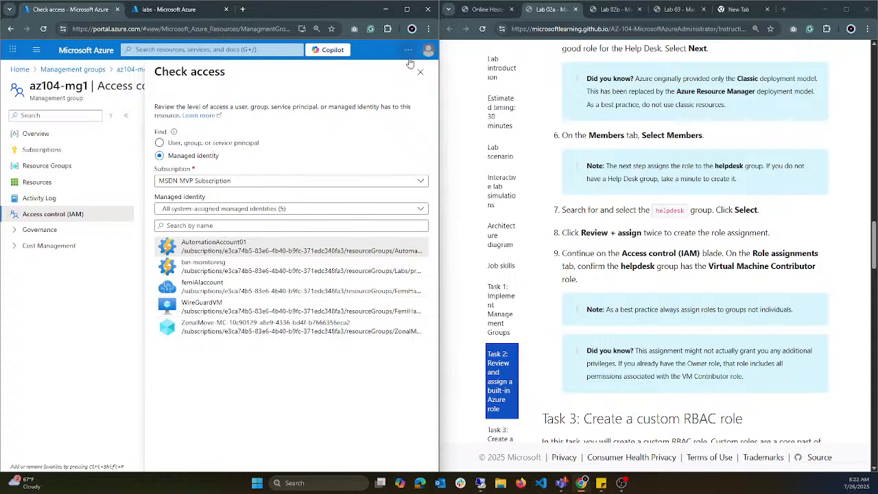
pyautogui.click(421, 71)
# Step: Read the Task 3 instructions and start adding a custom role from the access control of az104-mg1
pyautogui.scroll(-4, 716, 302)
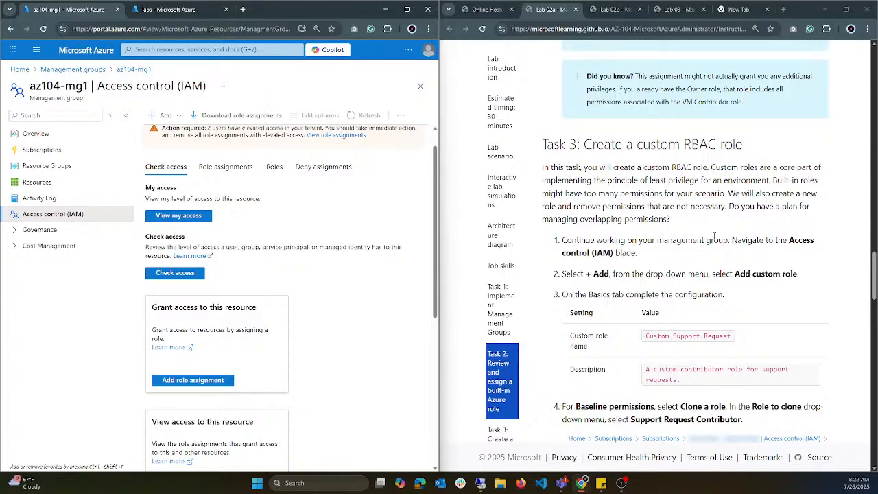
pyautogui.scroll(-1, 715, 236)
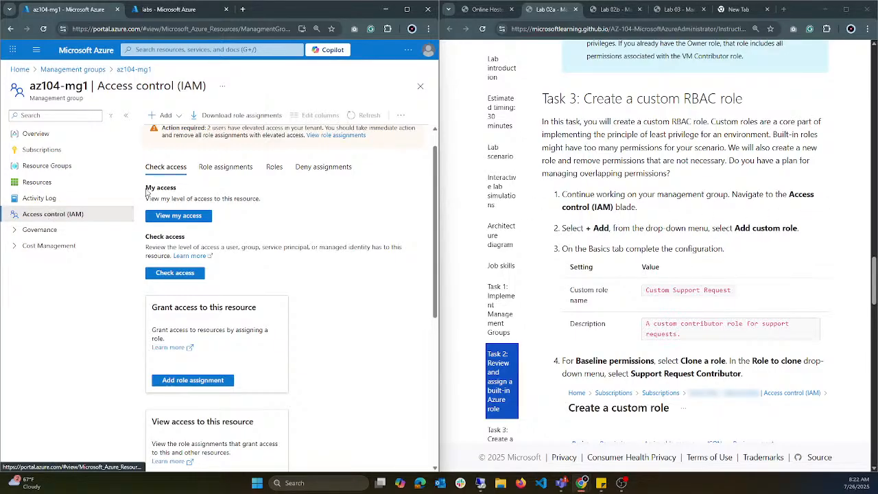
pyautogui.click(172, 115)
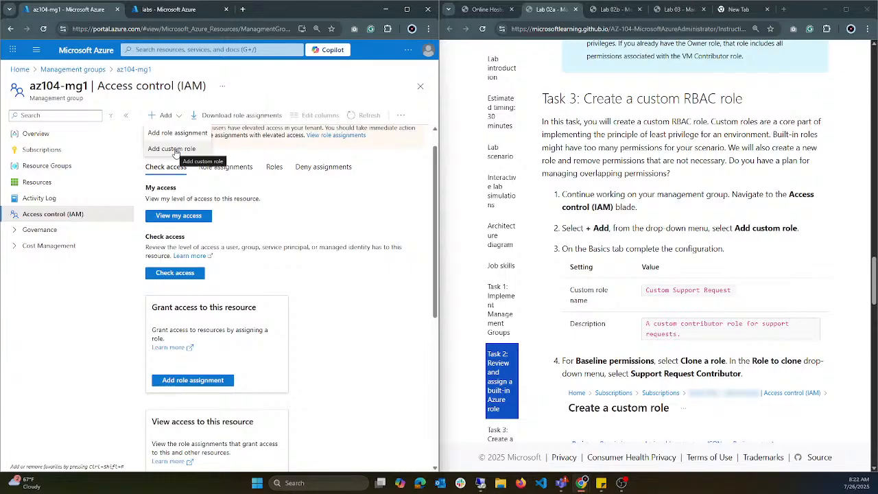
pyautogui.scroll(-3, 364, 340)
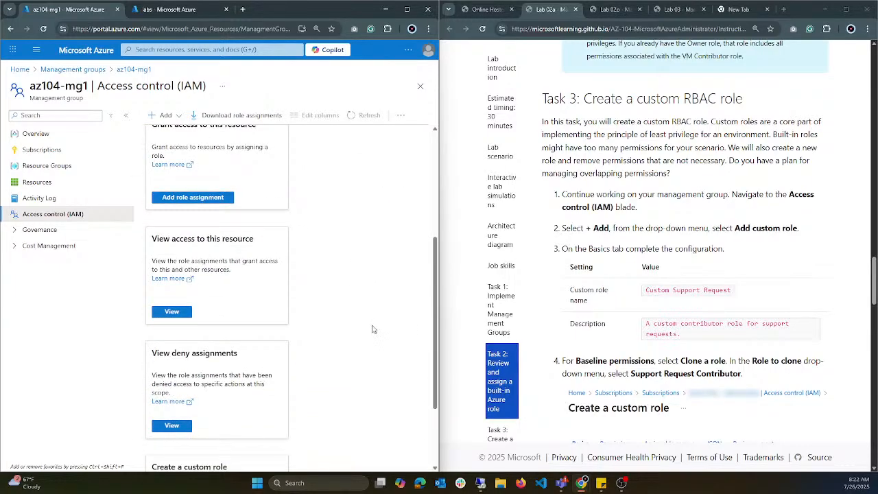
pyautogui.scroll(3, 171, 152)
pyautogui.scroll(-5, 175, 173)
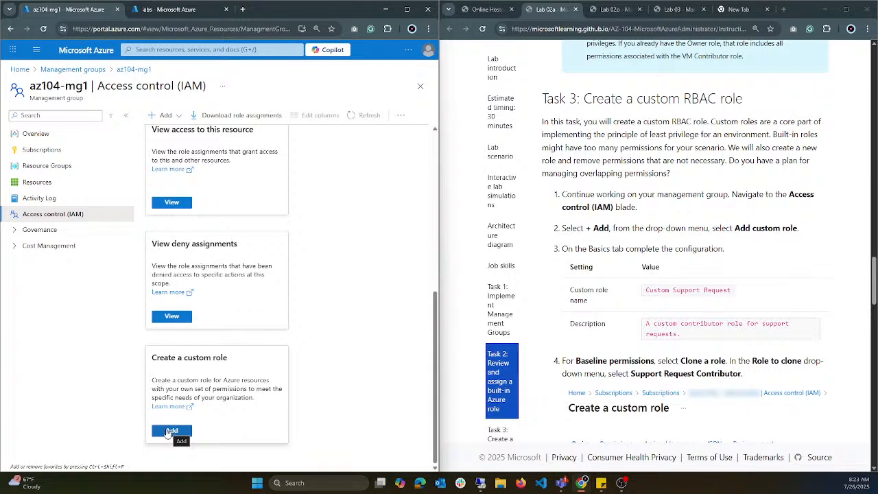
pyautogui.click(165, 115)
pyautogui.click(180, 149)
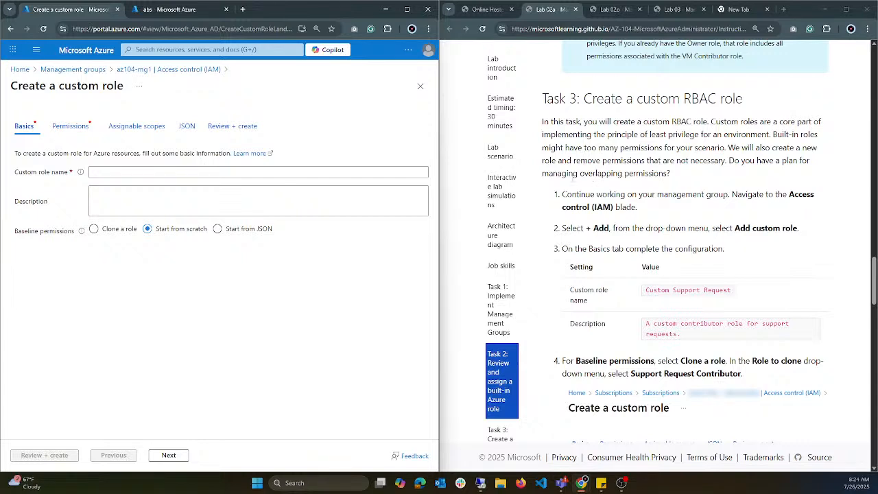
# Step: Name the custom role Custom Support Request and describe it as "A custom contributor role for support requests."
pyautogui.scroll(-1, 681, 289)
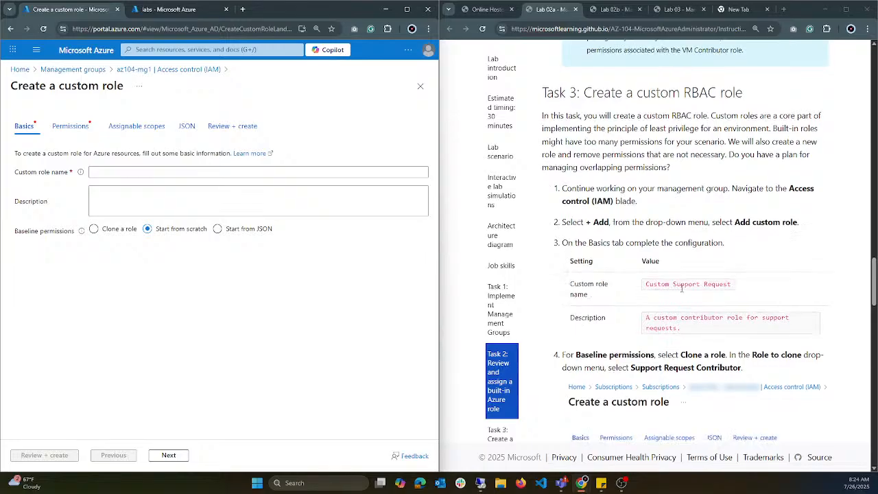
pyautogui.moveTo(645, 199); pyautogui.dragTo(749, 202)
pyautogui.hotkey('ctrl', 'c')
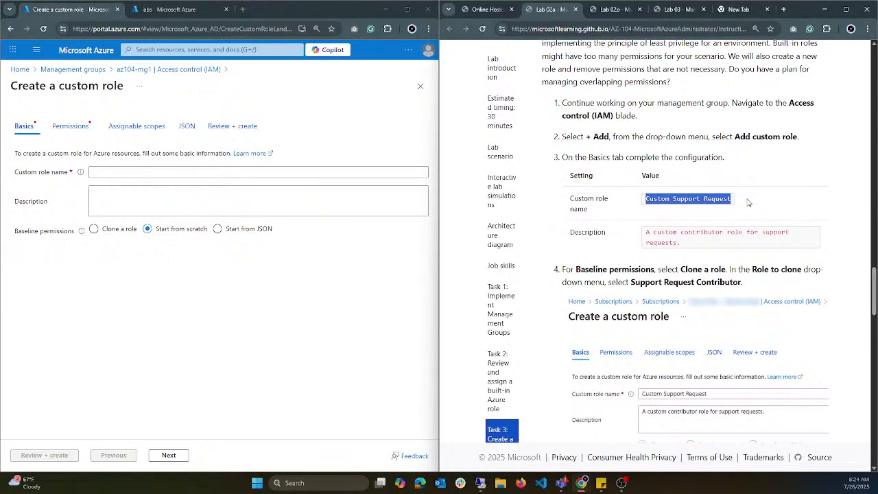
pyautogui.click(123, 174)
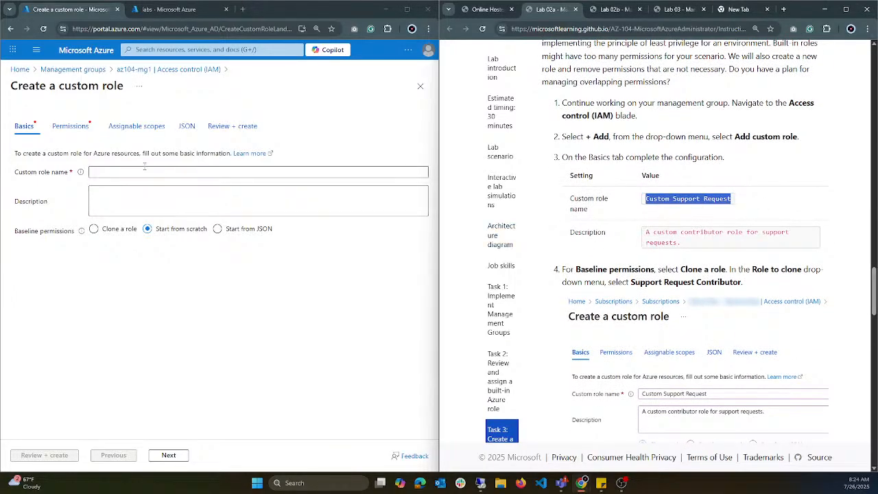
pyautogui.click(123, 174)
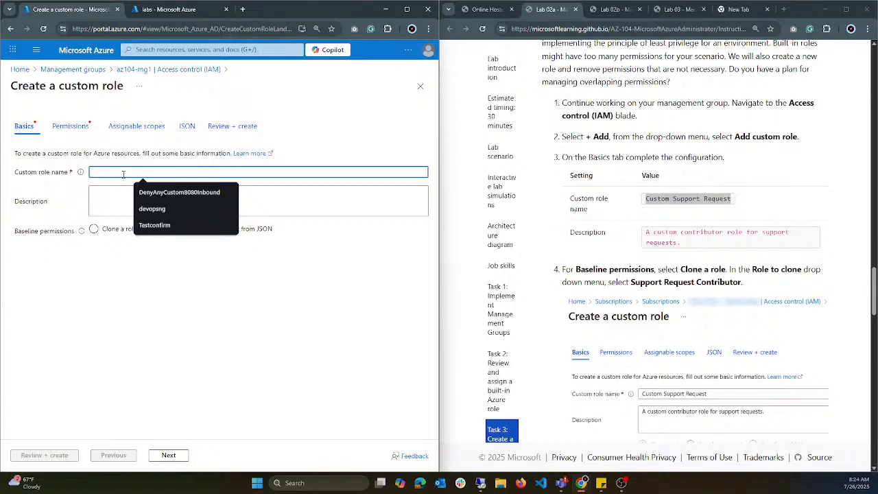
pyautogui.hotkey('ctrl', 'v')
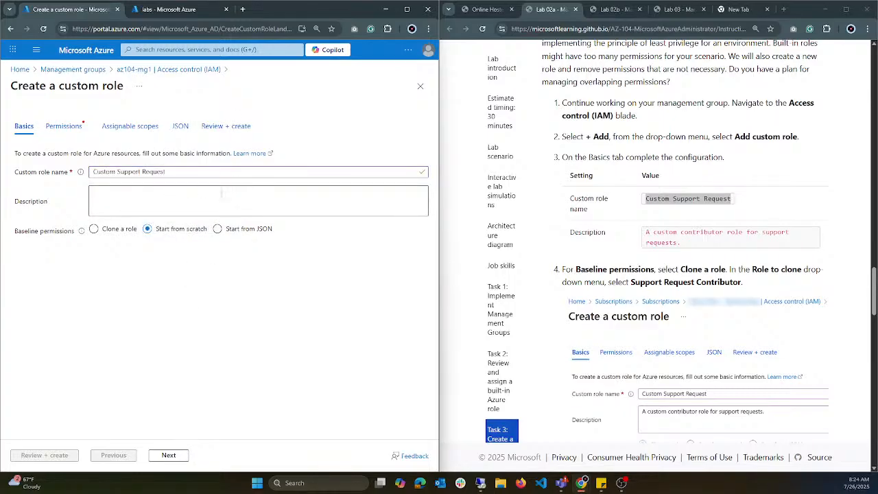
pyautogui.moveTo(687, 247); pyautogui.dragTo(649, 232)
pyautogui.hotkey('ctrl', 'c')
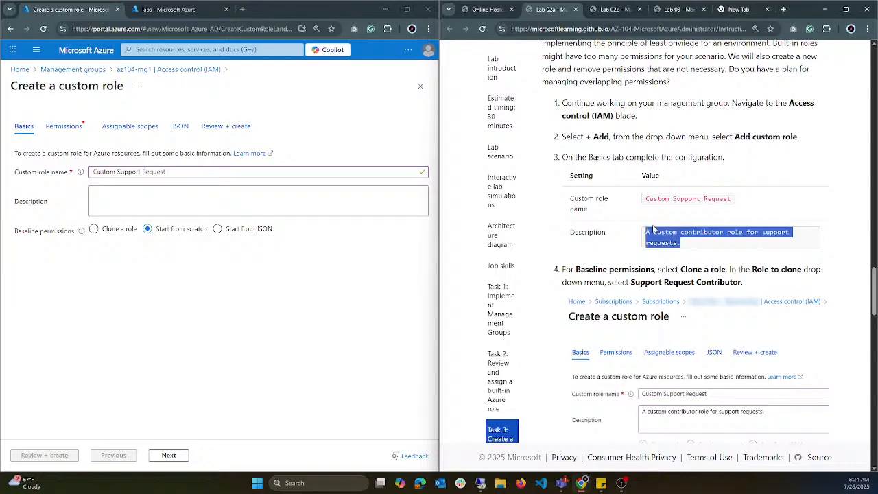
pyautogui.click(109, 202)
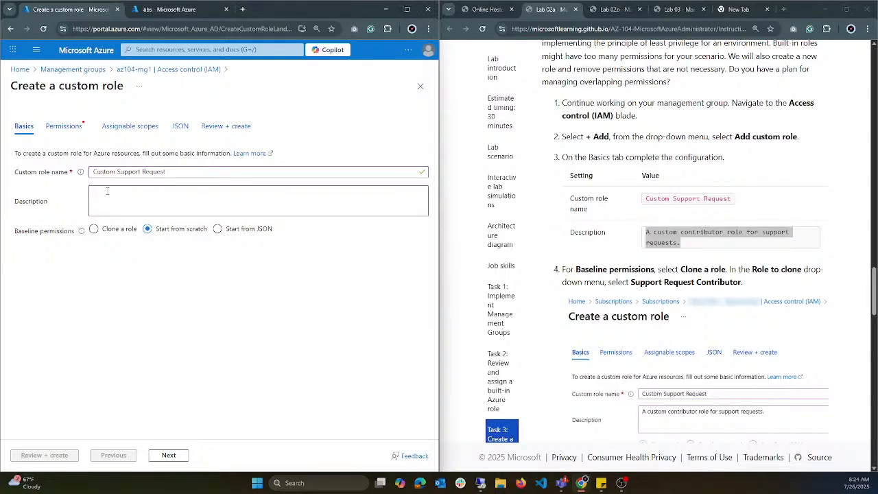
pyautogui.click(107, 192)
pyautogui.hotkey('ctrl', 'v')
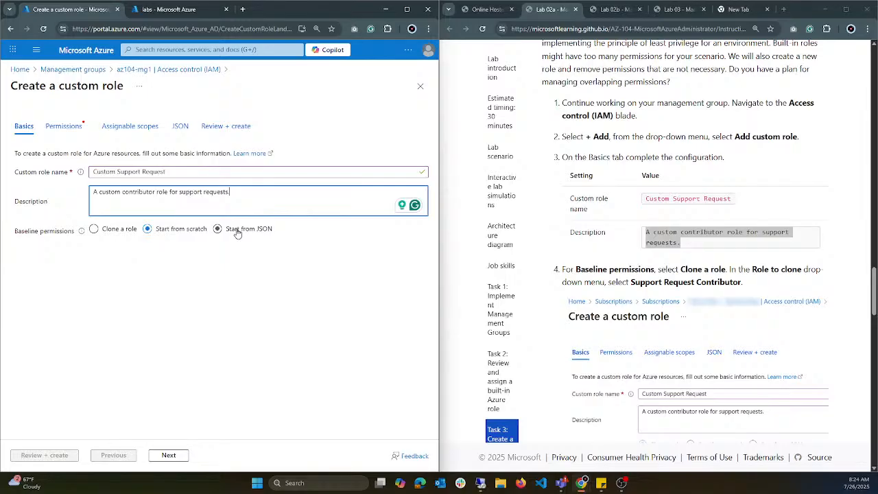
# Step: Base the custom role's permissions on a clone of the Support Request Contributor role
pyautogui.scroll(-2, 633, 303)
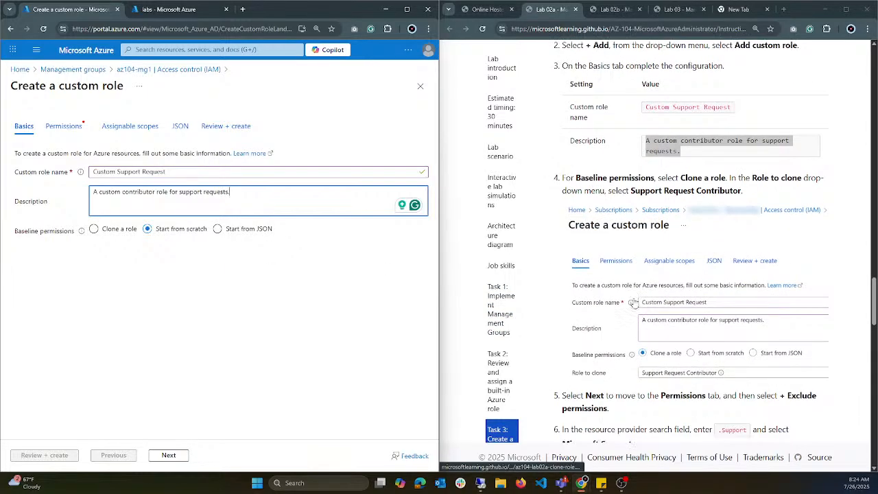
pyautogui.scroll(-1, 633, 303)
pyautogui.scroll(1, 632, 298)
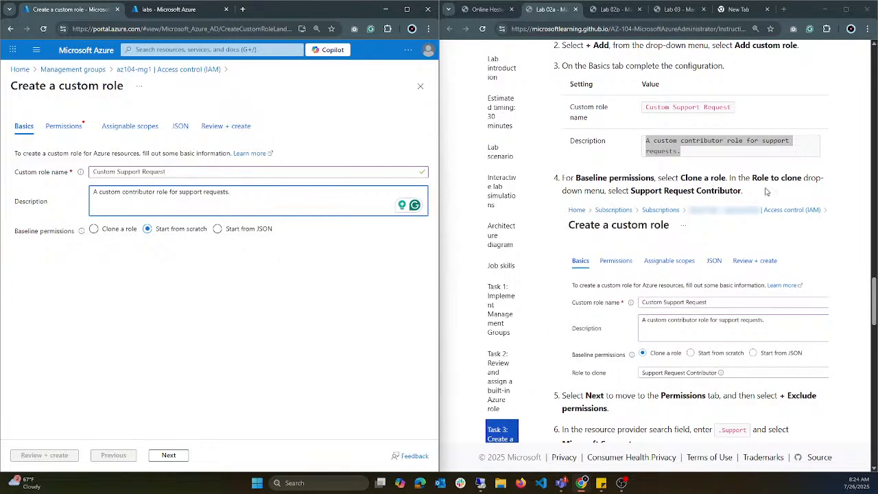
pyautogui.click(724, 188)
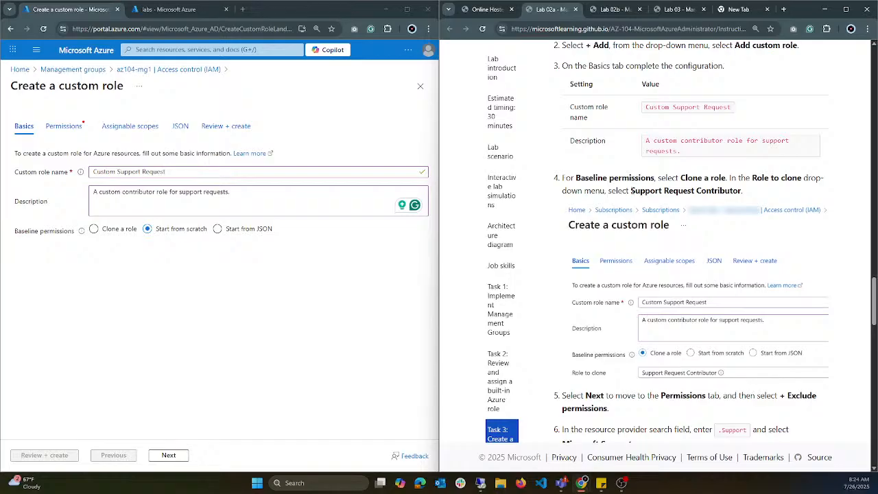
pyautogui.moveTo(631, 190)
pyautogui.mouseDown()
pyautogui.moveTo(748, 193)
pyautogui.moveTo(629, 193)
pyautogui.moveTo(649, 192)
pyautogui.moveTo(637, 199)
pyautogui.mouseUp()
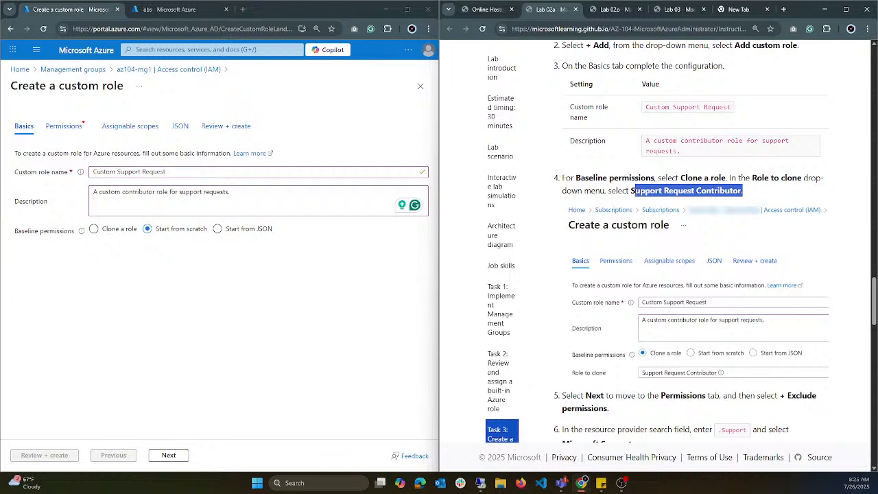
pyautogui.moveTo(636, 191); pyautogui.dragTo(639, 191)
pyautogui.click(114, 233)
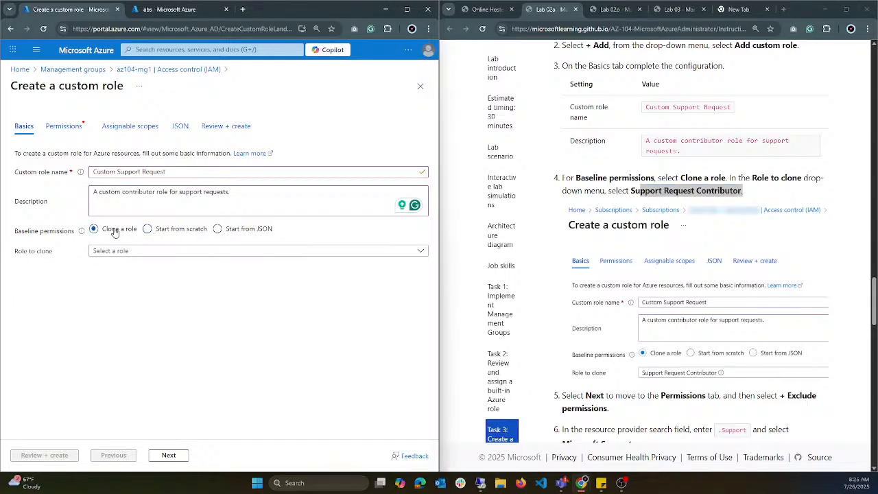
pyautogui.click(159, 251)
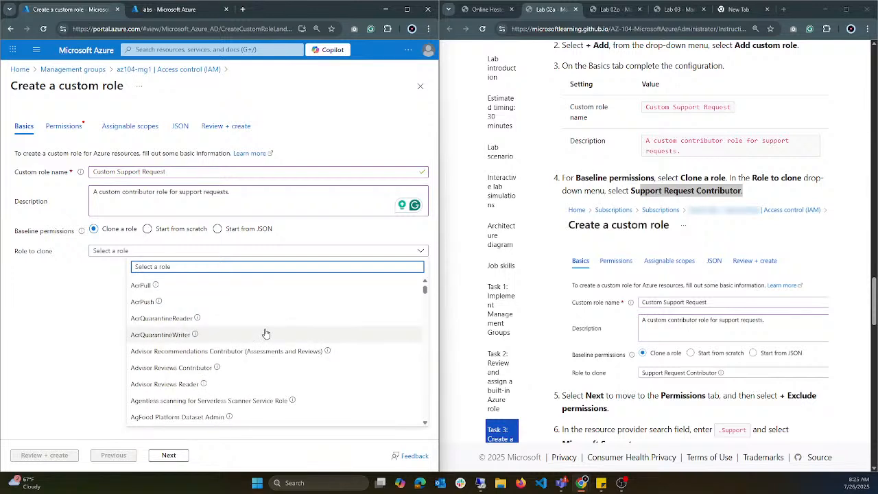
pyautogui.write('support')
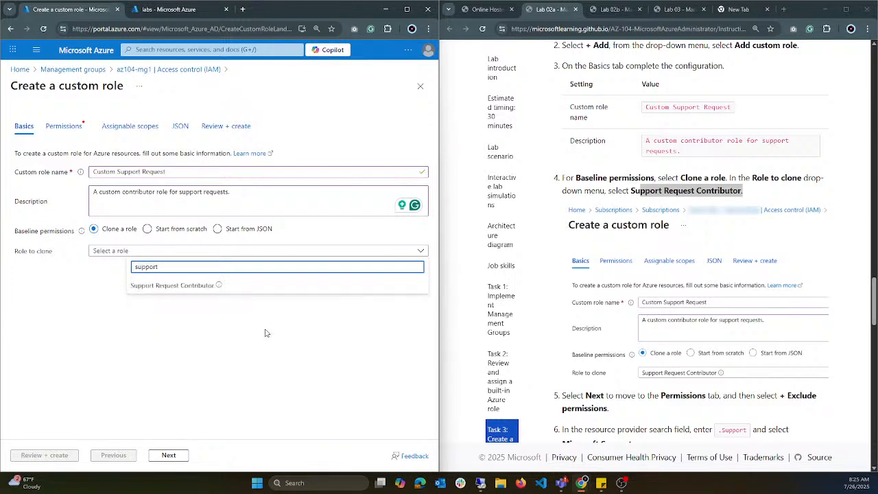
pyautogui.click(171, 285)
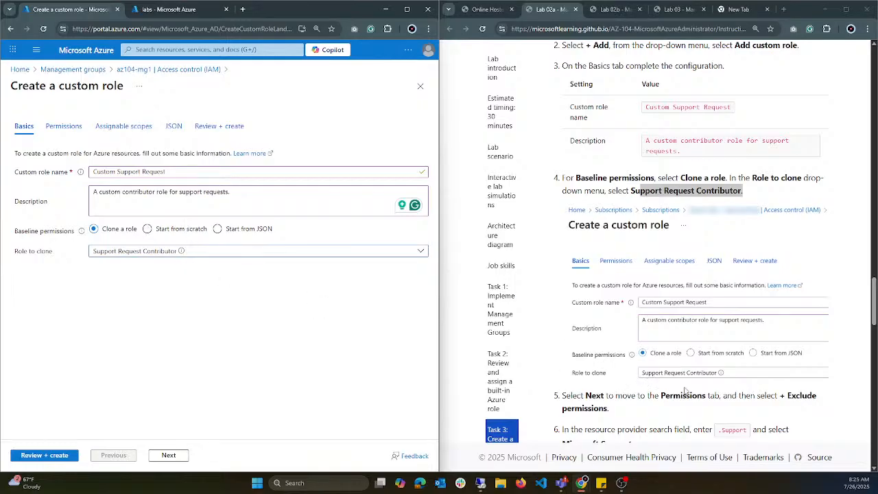
# Step: Examine the custom role's cloned permissions with the Permission column widened, and check its assignable scopes
pyautogui.click(57, 132)
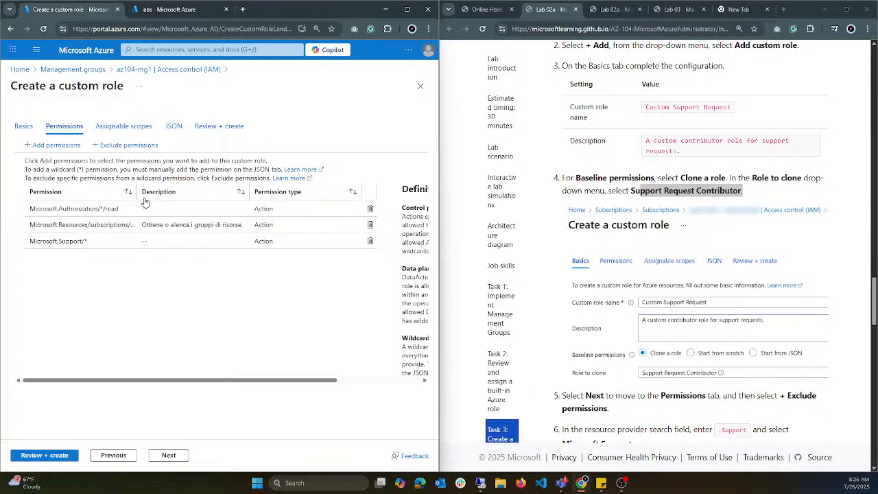
pyautogui.moveTo(138, 192); pyautogui.dragTo(205, 192)
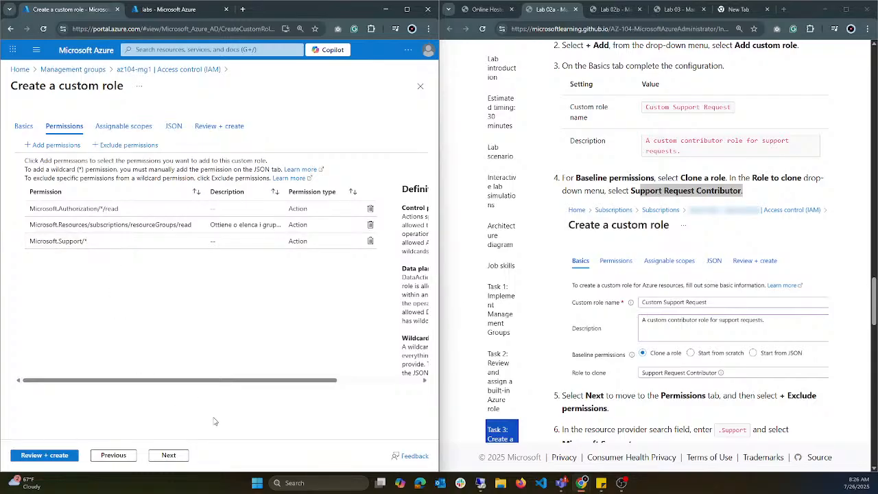
pyautogui.scroll(-2, 683, 276)
pyautogui.scroll(-1, 683, 276)
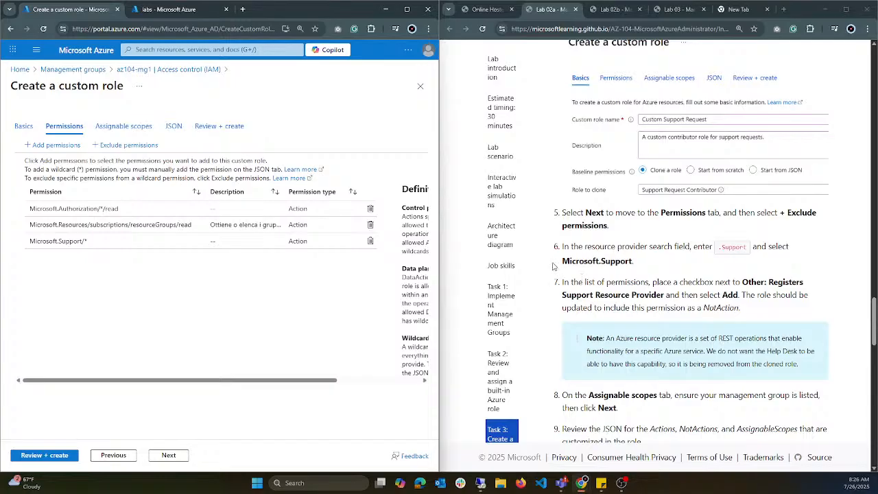
pyautogui.click(124, 127)
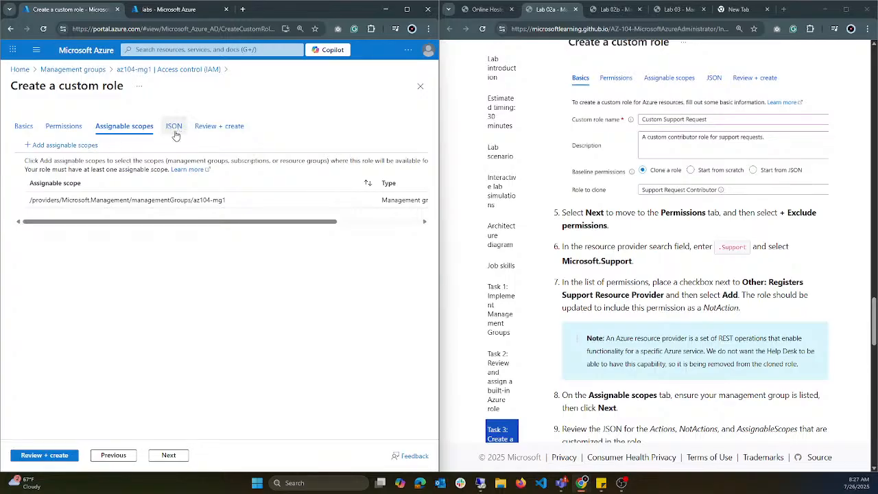
pyautogui.click(73, 134)
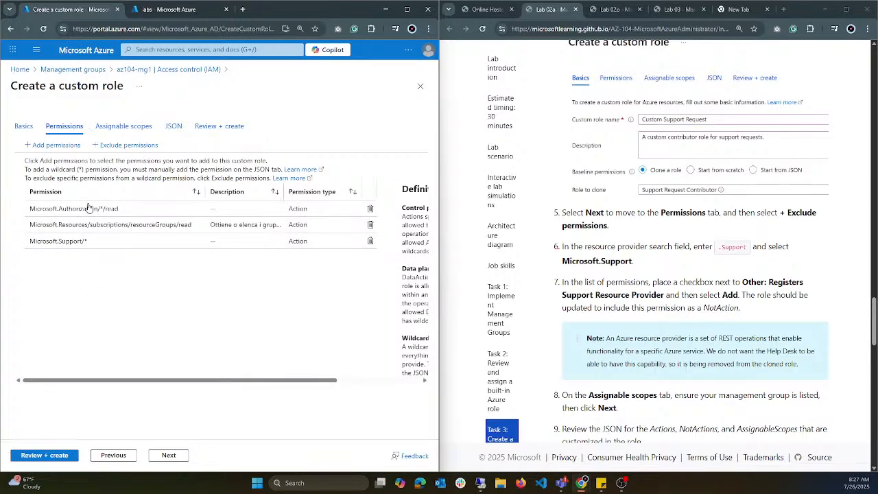
# Step: Browse the resource providers whose permissions can be added to the custom role, and close the list without adding any
pyautogui.click(58, 147)
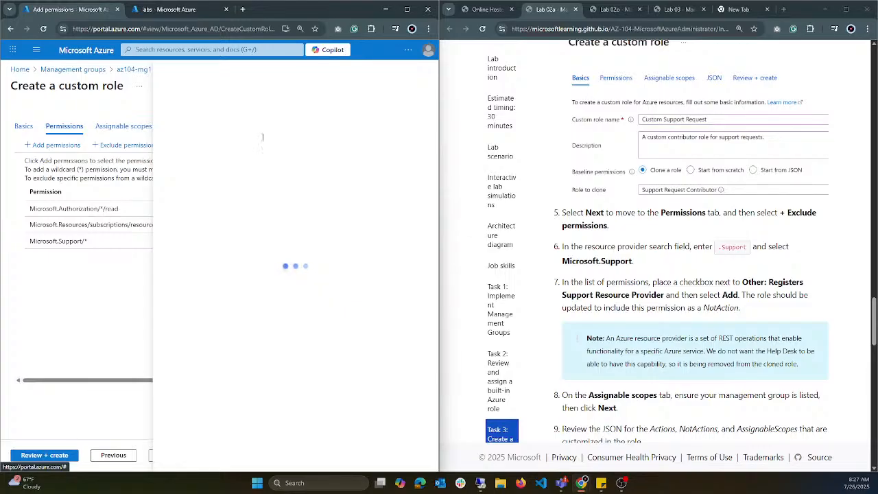
pyautogui.scroll(-10, 184, 194)
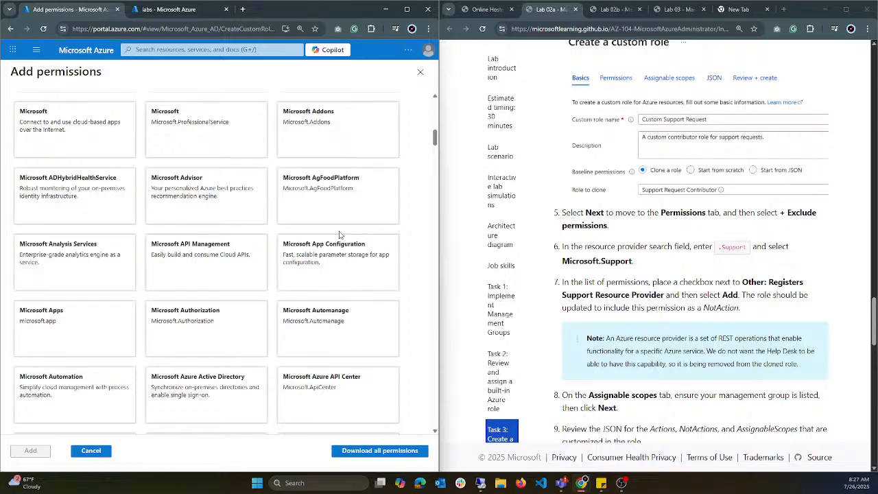
pyautogui.scroll(-3, 330, 247)
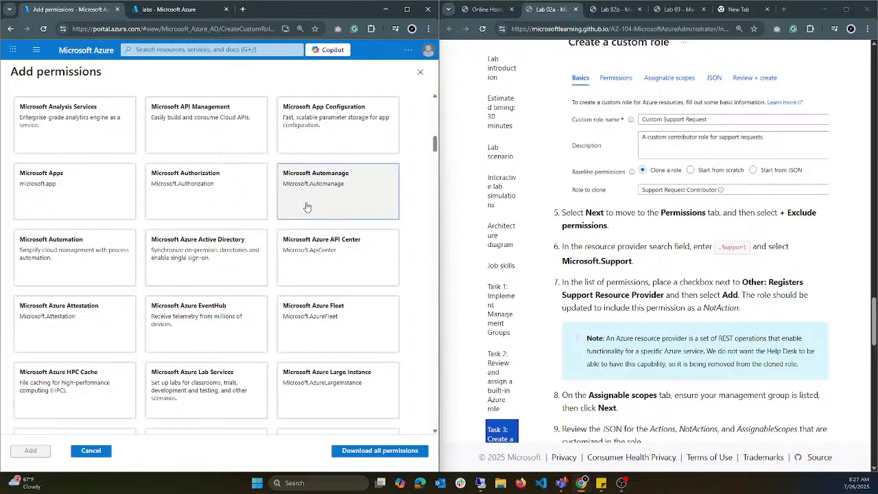
pyautogui.scroll(-3, 313, 231)
pyautogui.scroll(-5, 314, 231)
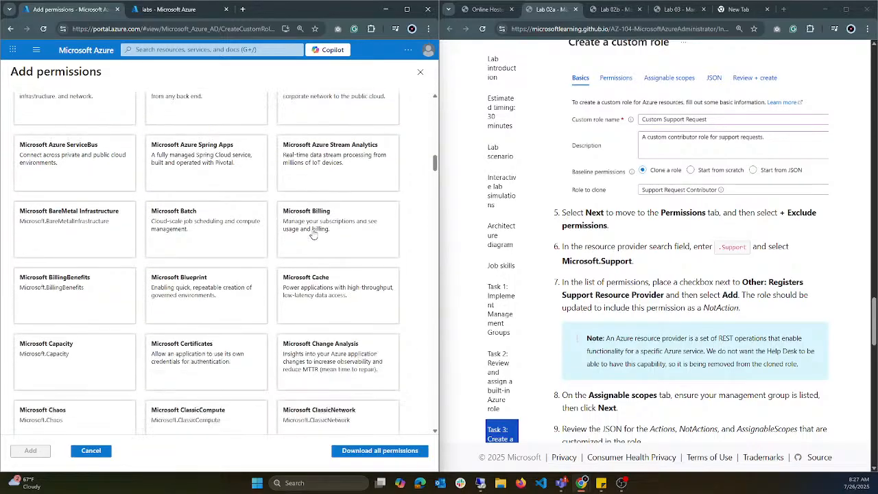
pyautogui.scroll(1, 480, 124)
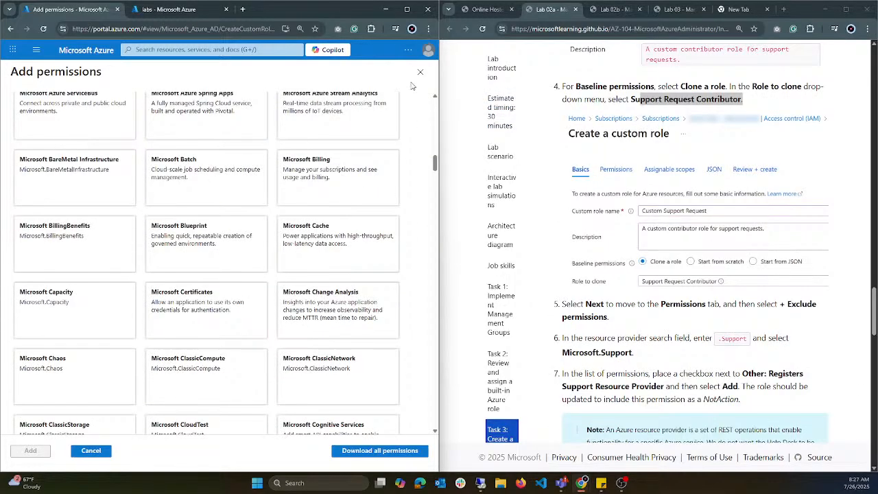
pyautogui.click(420, 72)
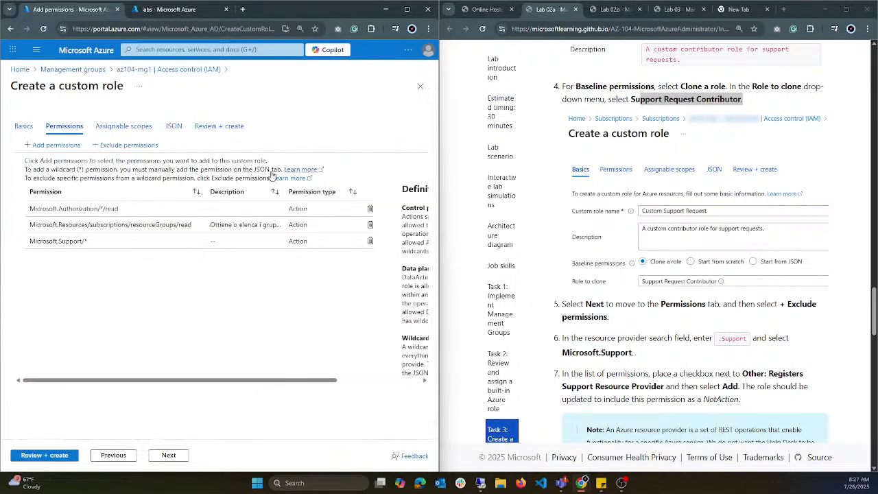
# Step: Review the custom role's JSON, going over its role name, description, assignable scopes and actions
pyautogui.click(175, 128)
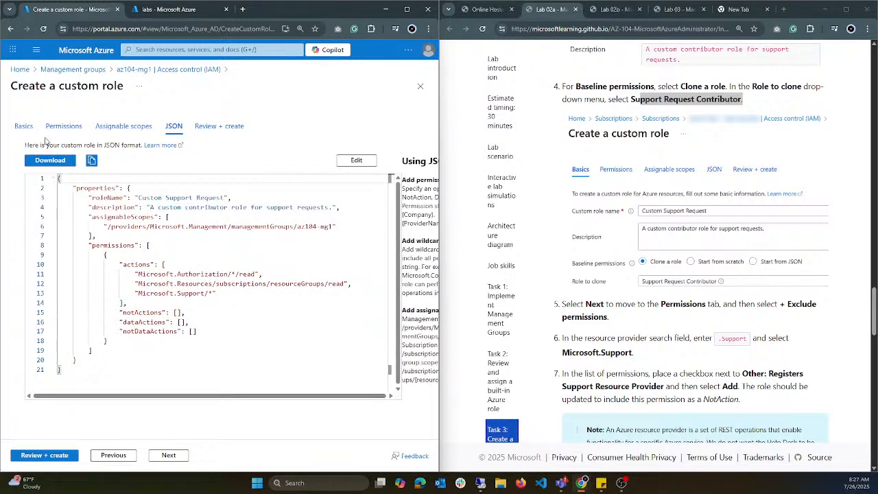
pyautogui.moveTo(122, 218); pyautogui.dragTo(293, 235)
pyautogui.moveTo(139, 199); pyautogui.dragTo(218, 198)
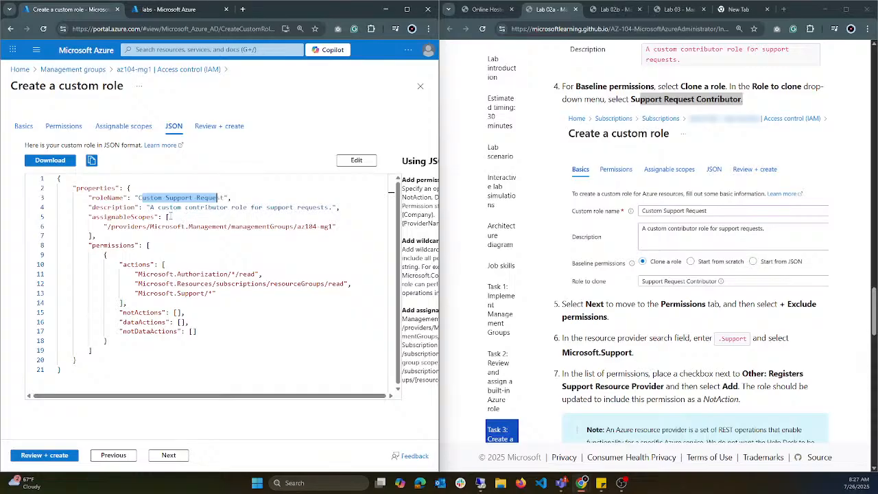
pyautogui.moveTo(146, 208); pyautogui.dragTo(301, 208)
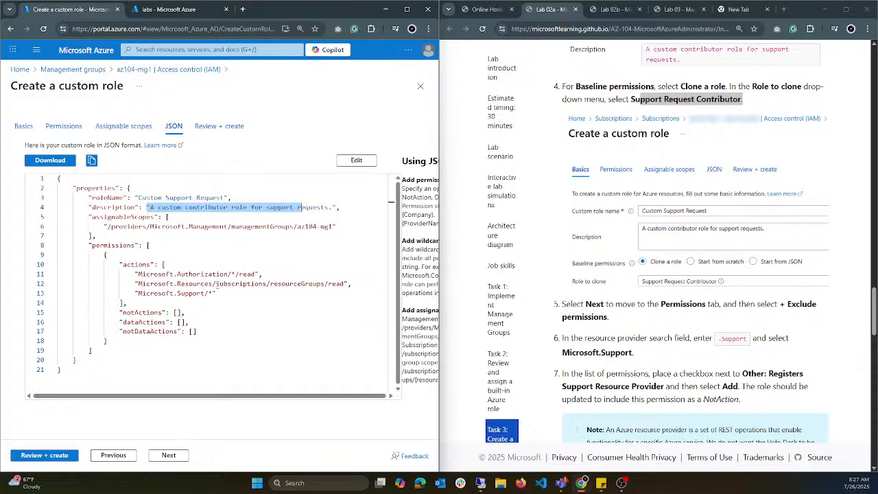
pyautogui.moveTo(140, 276); pyautogui.dragTo(233, 283)
pyautogui.click(223, 294)
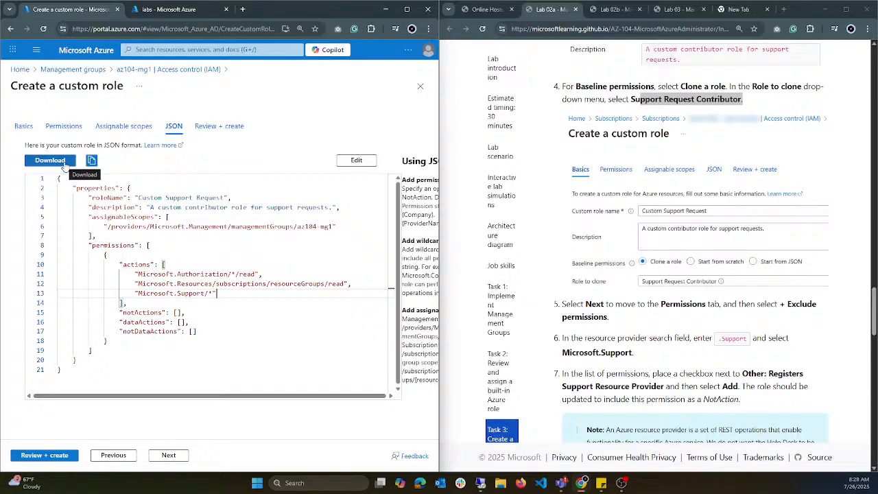
# Step: Read the remaining Task 3 instructions and examine the role's Microsoft.Support/* wildcard permission
pyautogui.click(23, 125)
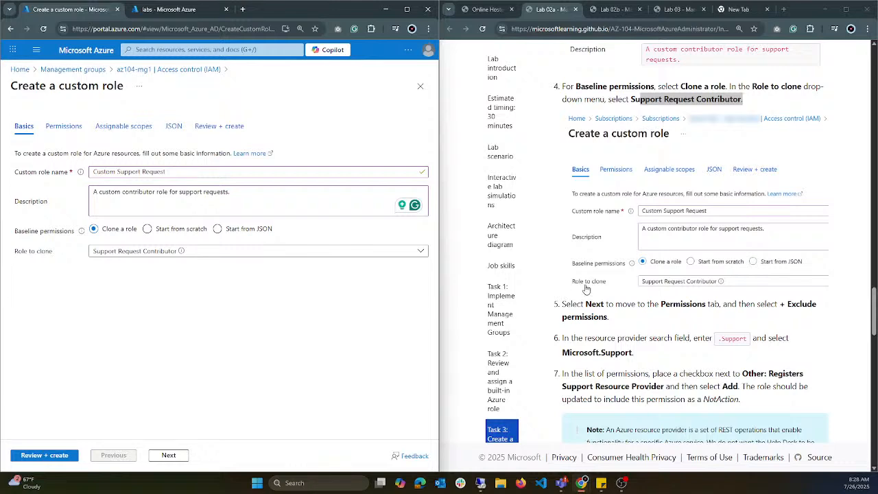
pyautogui.scroll(-1, 623, 291)
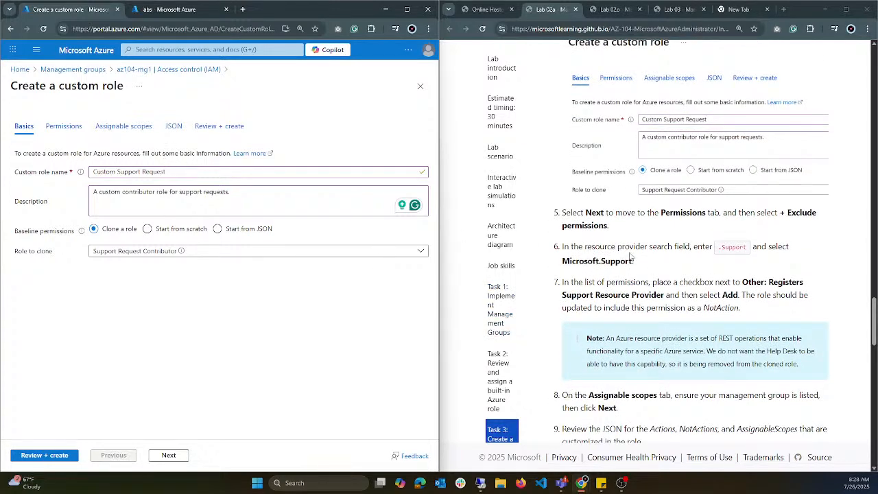
pyautogui.scroll(-1, 648, 239)
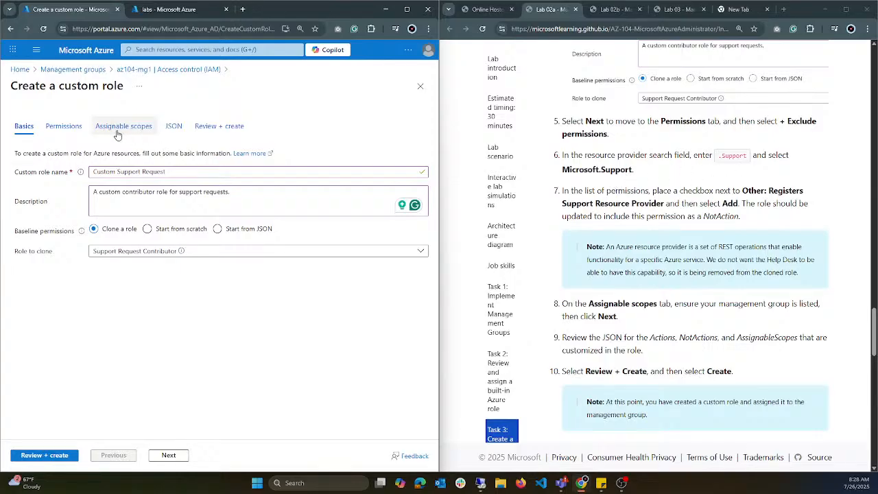
pyautogui.click(67, 128)
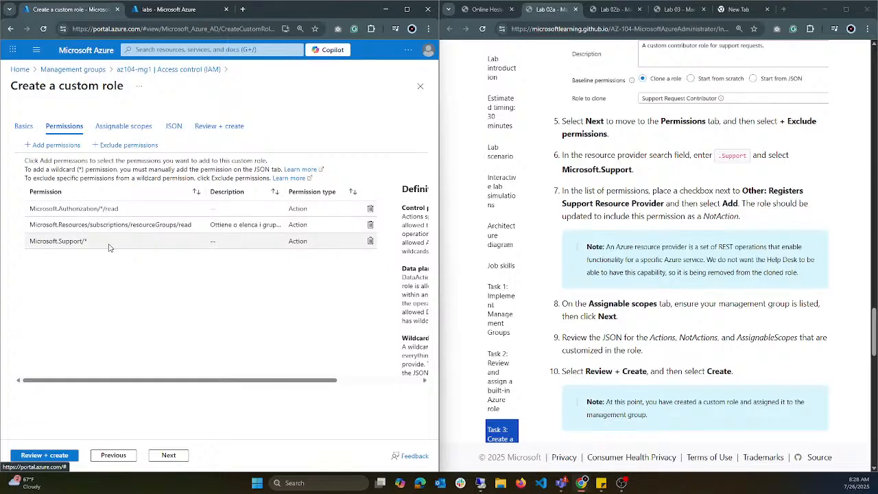
pyautogui.doubleClick(85, 241)
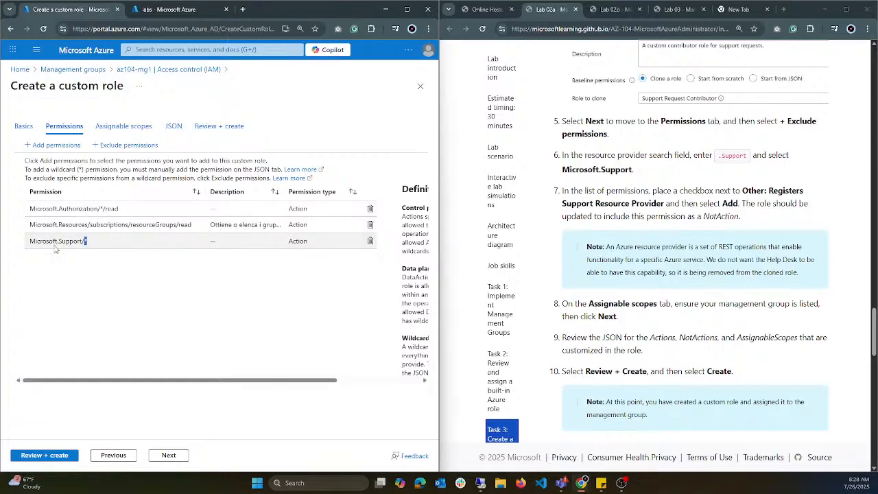
pyautogui.click(88, 243)
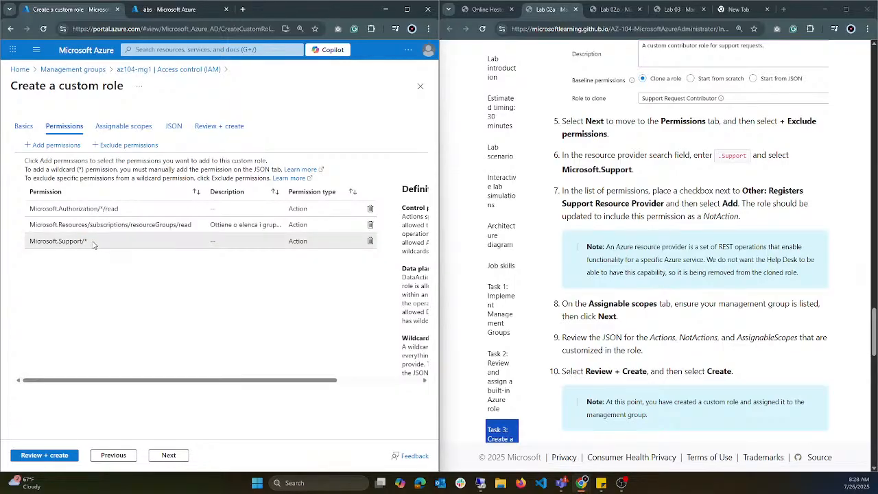
pyautogui.moveTo(91, 243); pyautogui.dragTo(53, 242)
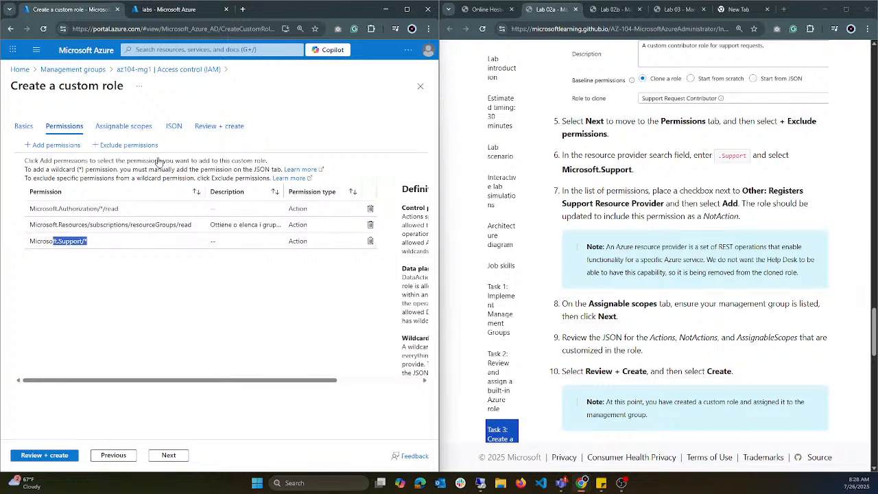
# Step: Search the permissions to exclude for .support and select Other: Registers Support Resource Provider under Microsoft.Support as a Not Action
pyautogui.click(125, 147)
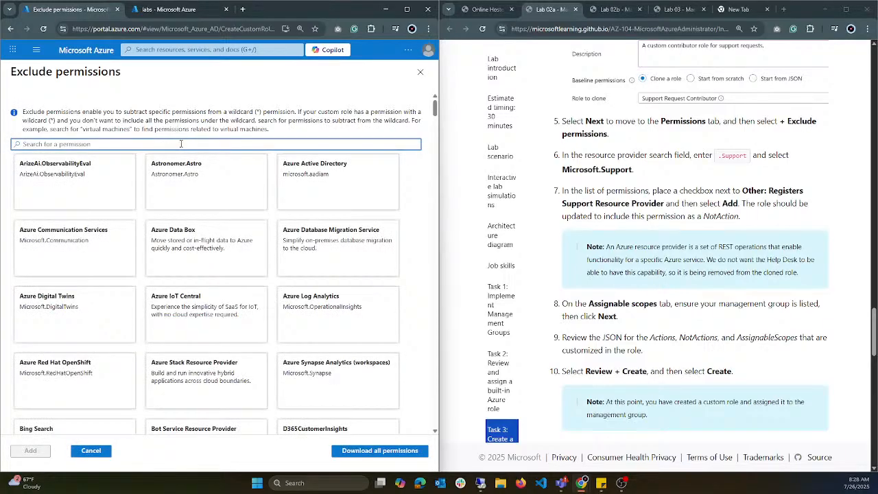
pyautogui.click(176, 144)
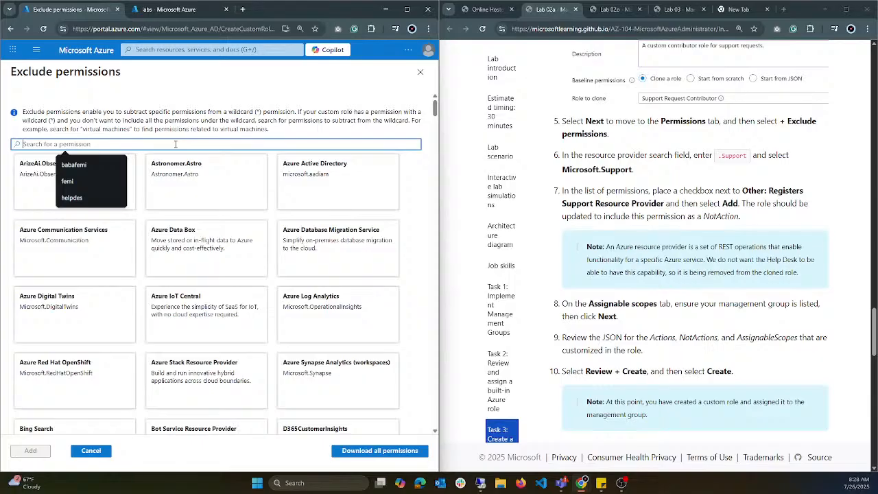
pyautogui.write('.support')
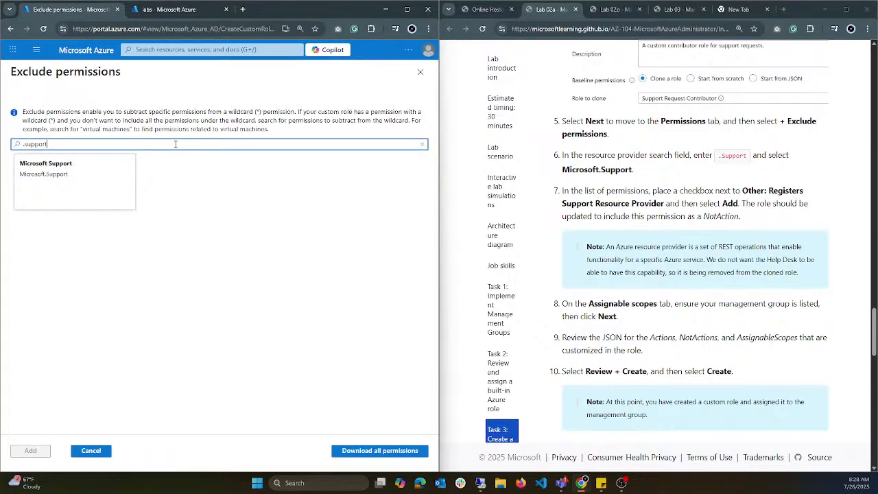
pyautogui.click(92, 183)
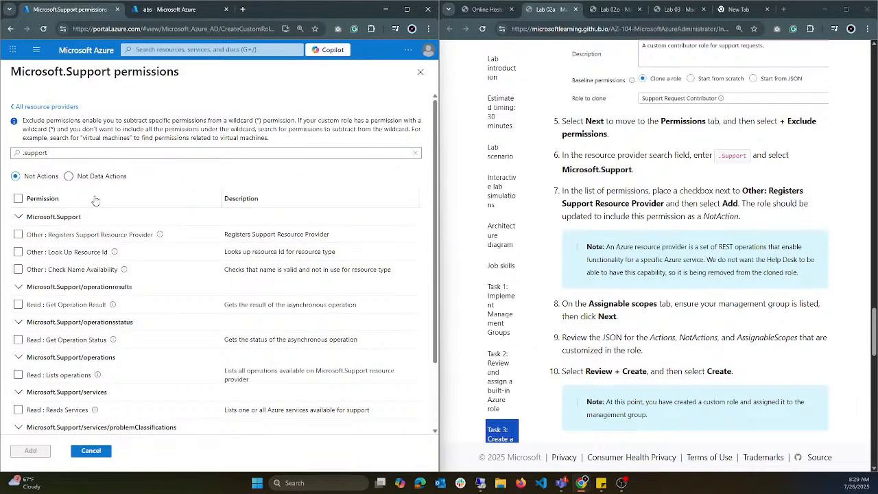
pyautogui.scroll(-2, 95, 200)
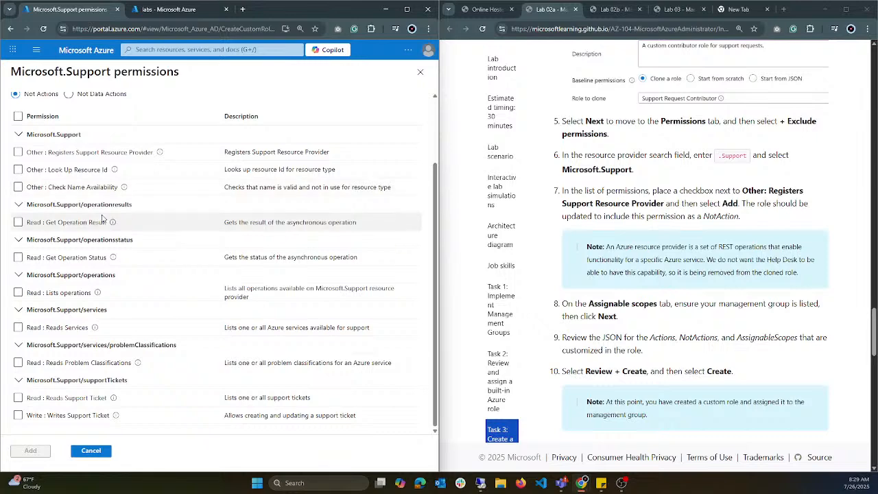
pyautogui.scroll(2, 101, 218)
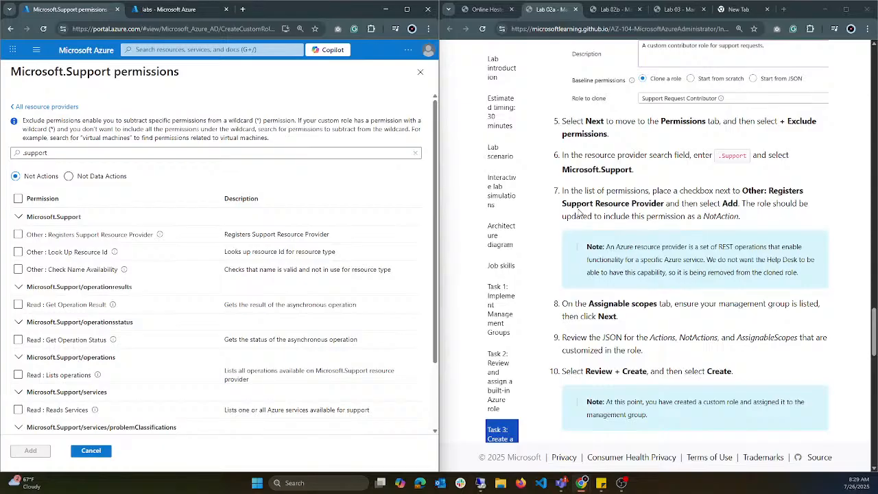
pyautogui.click(18, 236)
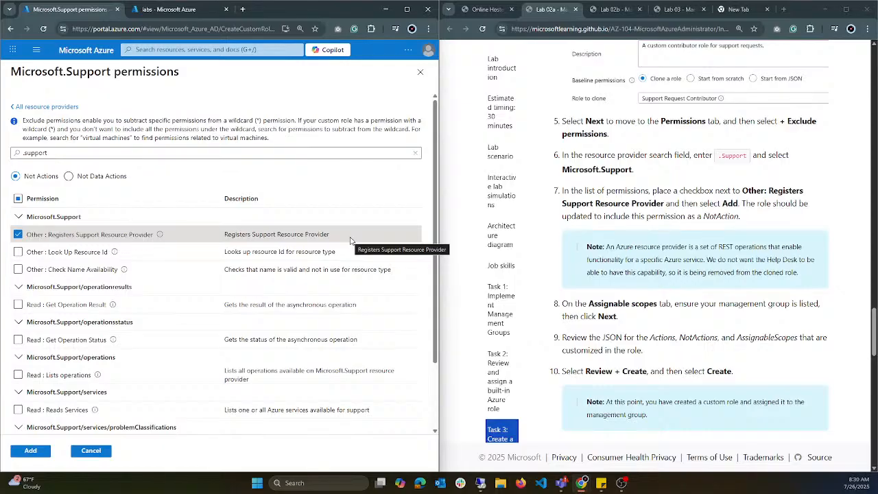
# Step: In the other Azure portal browser tab, open the resource providers of MSDN MVP Subscription
pyautogui.click(185, 9)
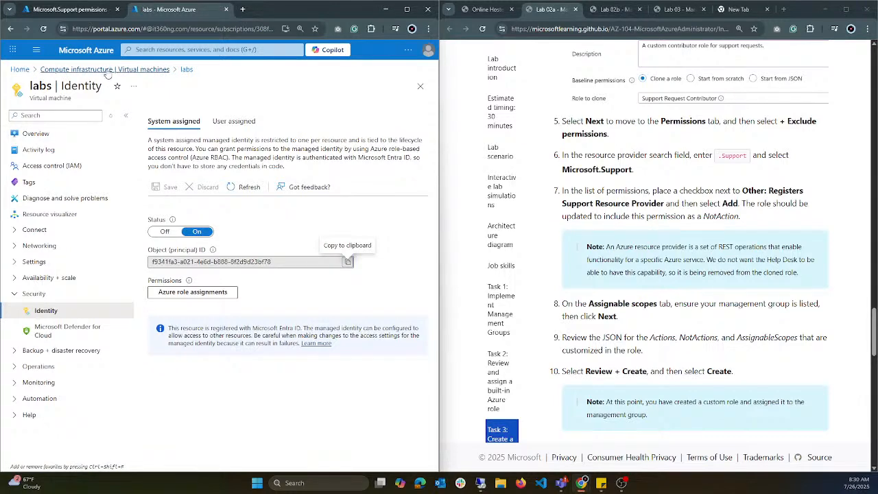
pyautogui.click(26, 70)
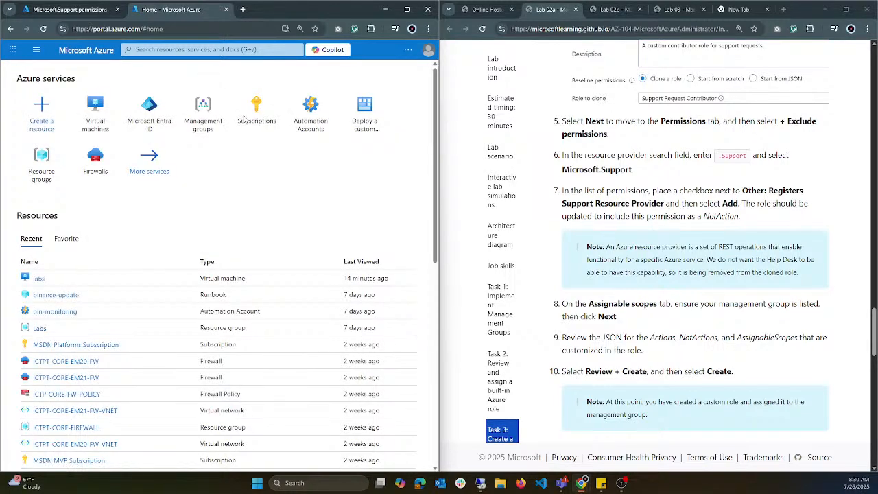
pyautogui.click(266, 120)
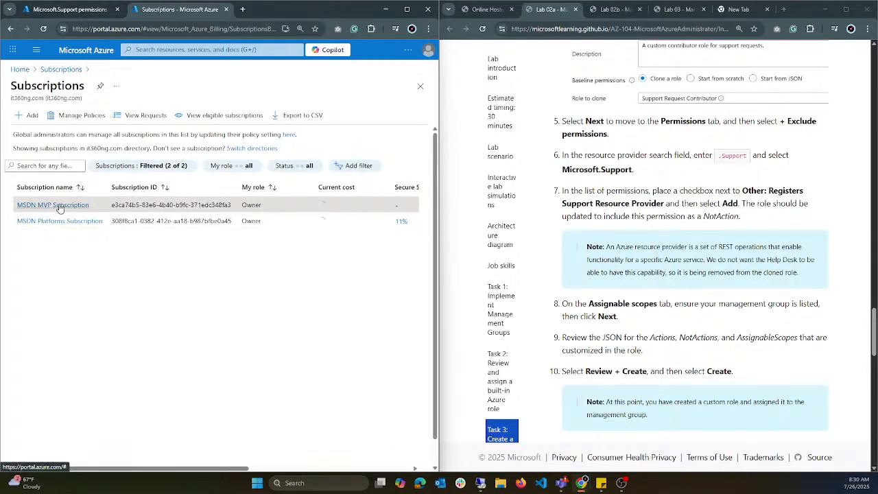
pyautogui.click(60, 205)
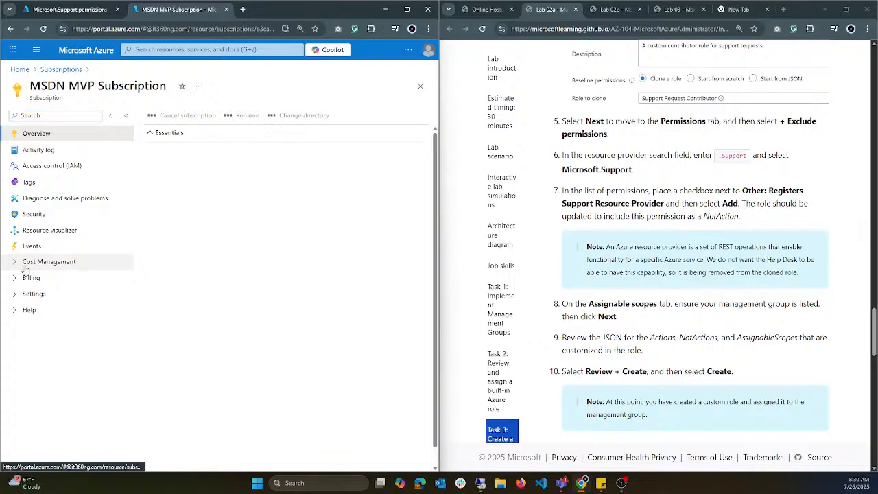
pyautogui.click(31, 294)
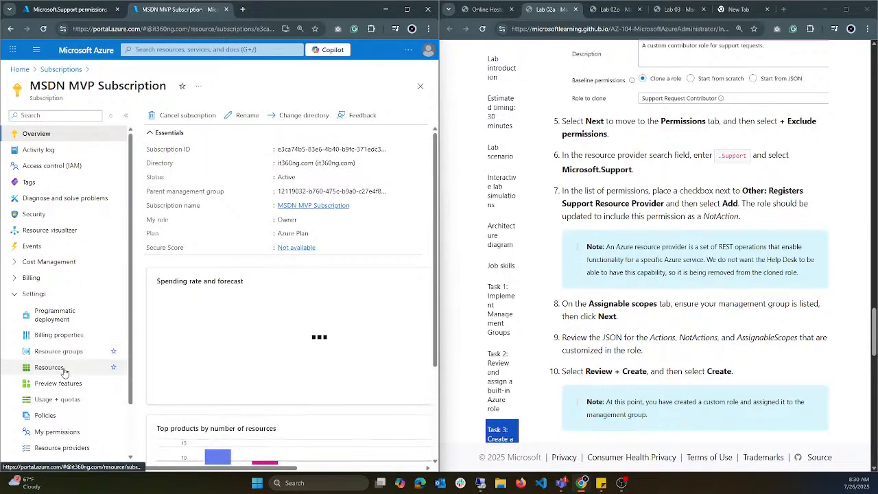
pyautogui.scroll(-2, 67, 384)
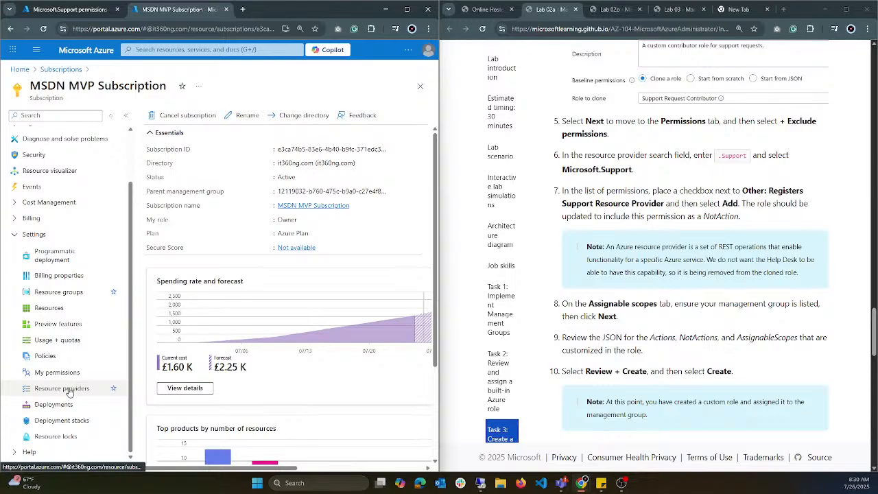
pyautogui.click(69, 390)
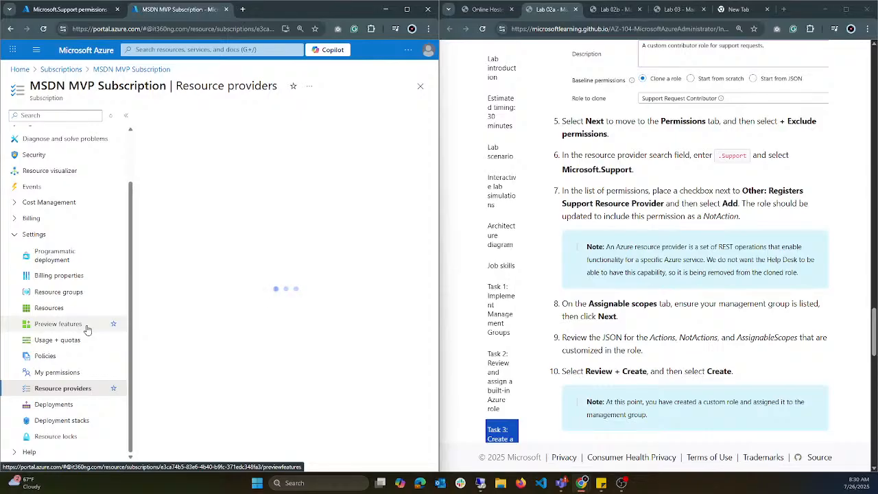
# Step: Return to the custom role, add the selected Microsoft.Support exclusion, and check the notActions entry in the role's JSON
pyautogui.click(84, 11)
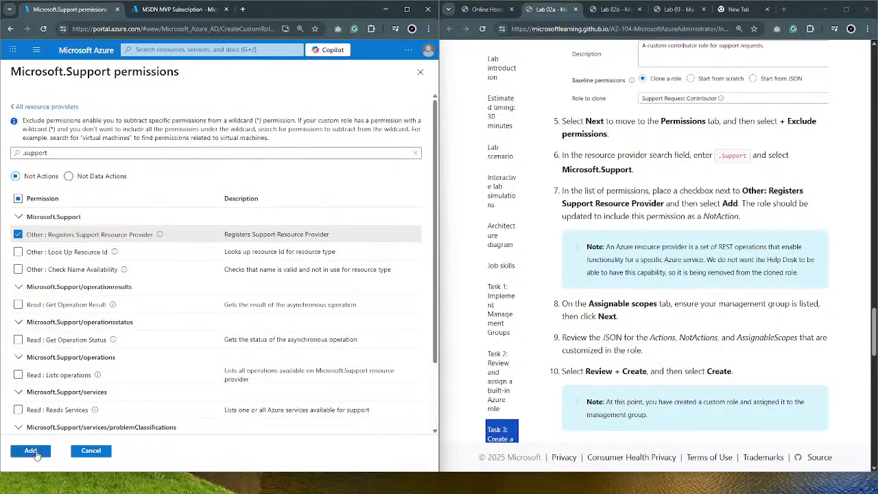
pyautogui.click(31, 452)
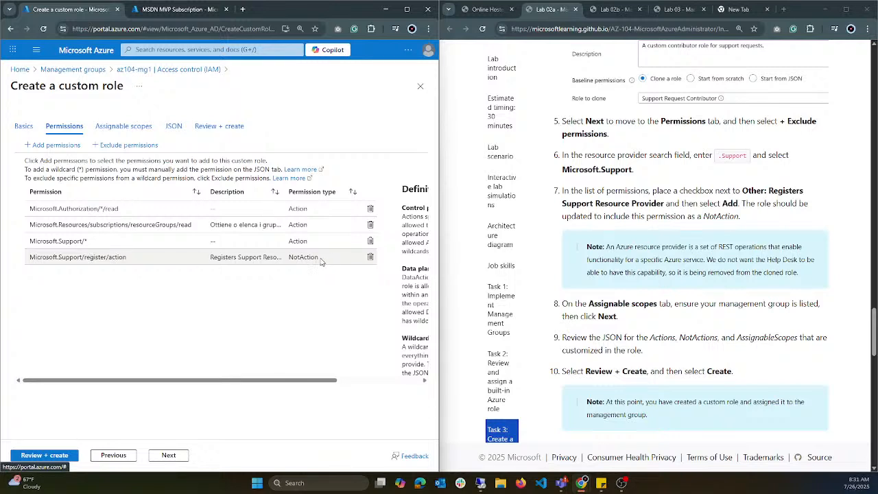
pyautogui.click(169, 130)
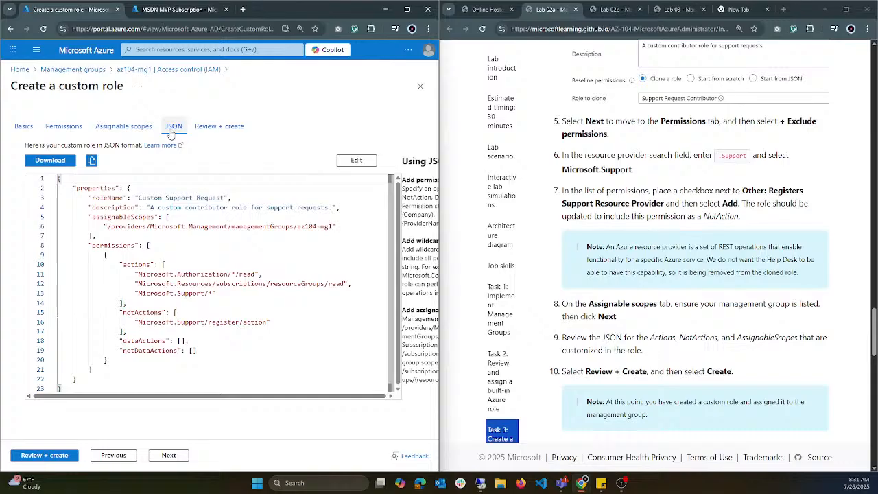
pyautogui.moveTo(271, 322); pyautogui.dragTo(136, 322)
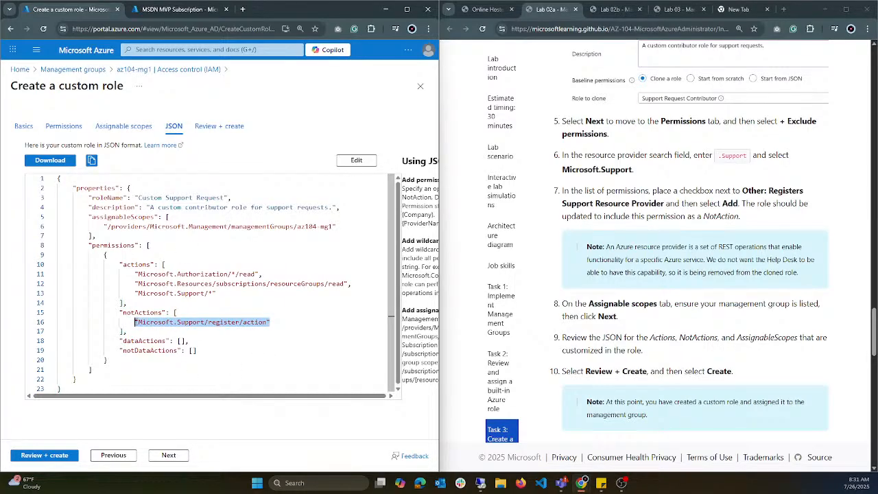
# Step: Compare the Microsoft.Support/* action with the Microsoft.Support/register/action notActions entry in the custom role's JSON
pyautogui.click(216, 322)
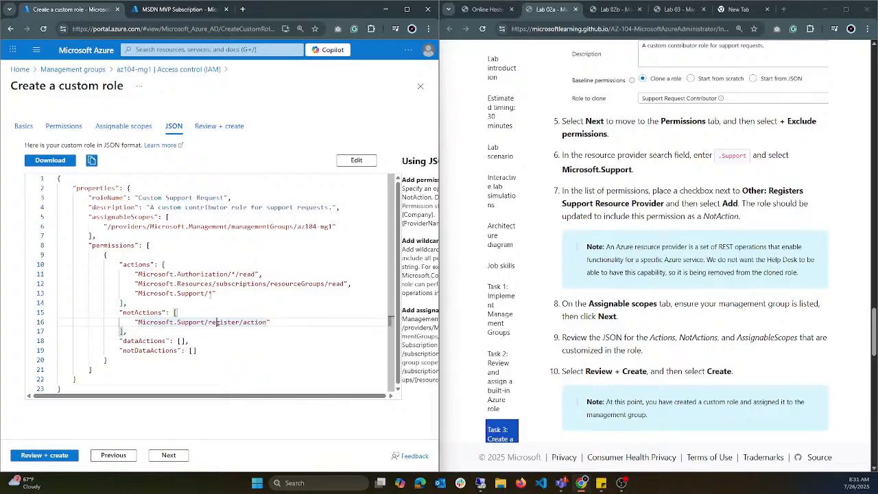
pyautogui.doubleClick(211, 293)
pyautogui.click(213, 294)
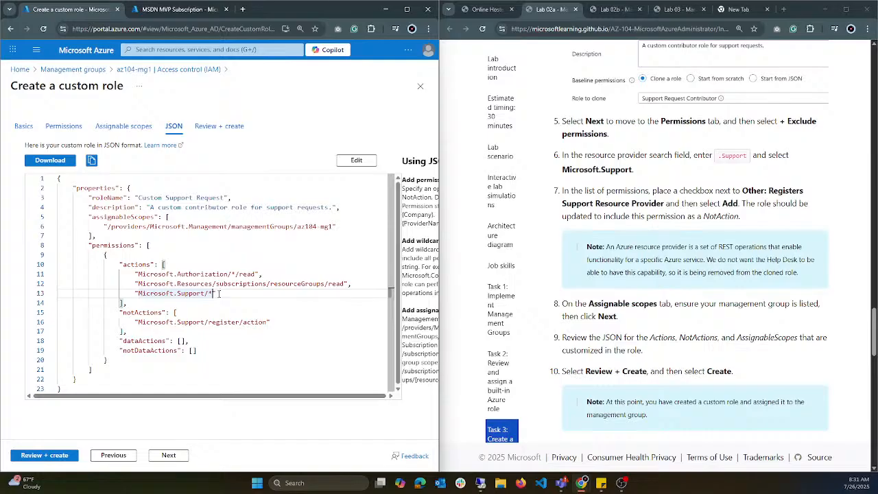
pyautogui.moveTo(217, 294); pyautogui.dragTo(136, 293)
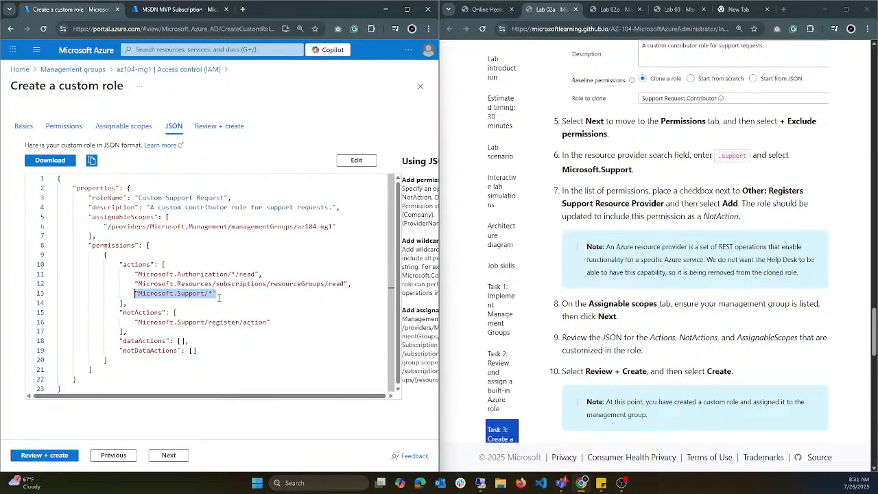
pyautogui.moveTo(273, 322); pyautogui.dragTo(150, 323)
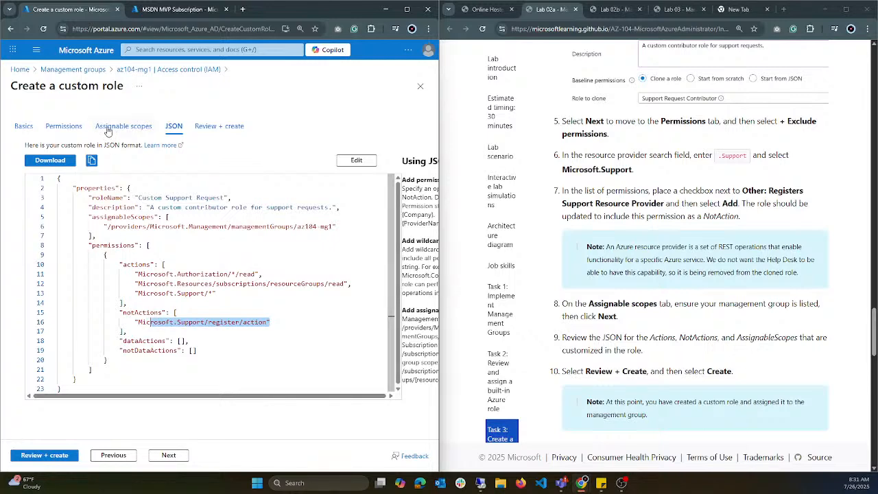
# Step: Reload the MSDN MVP Subscription resource providers page in the other browser tab and return to the custom role
pyautogui.click(172, 10)
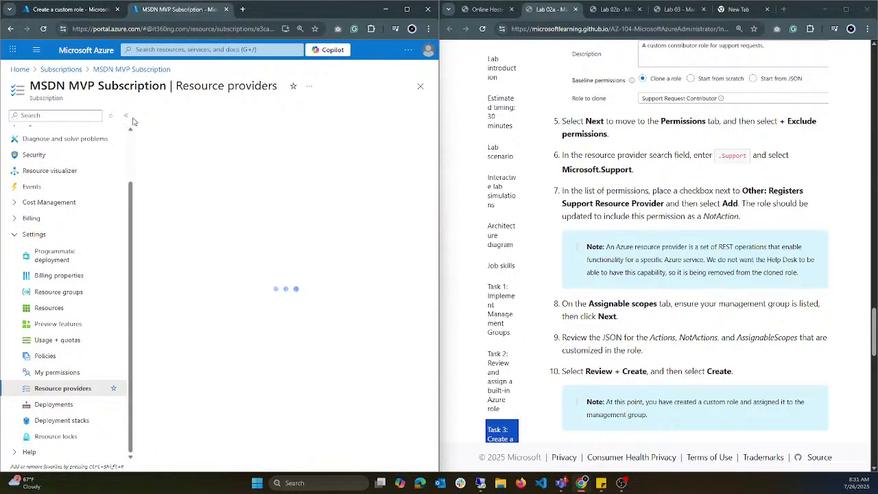
pyautogui.click(44, 29)
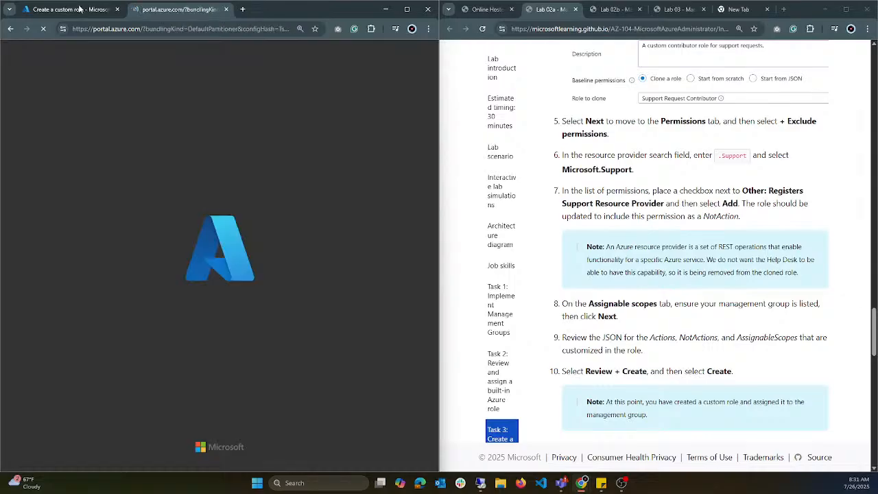
pyautogui.click(77, 10)
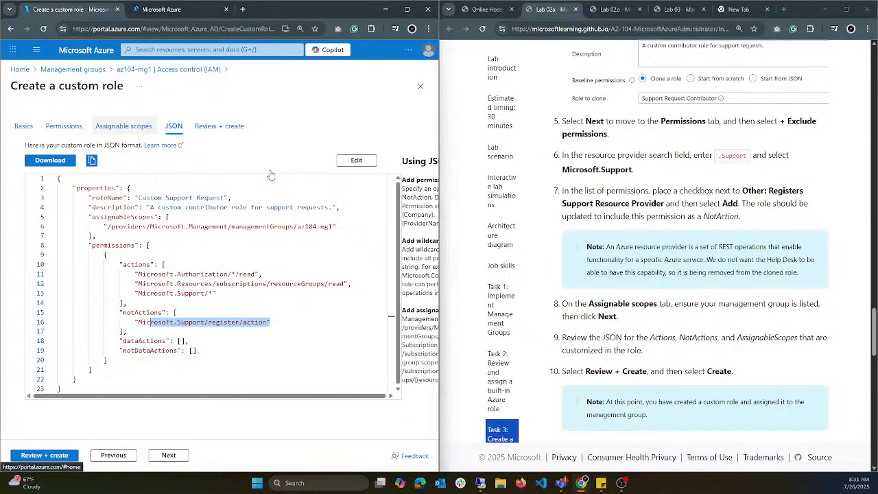
# Step: Review the custom role's permissions and assignable scopes, and check the assignableScopes entry in its JSON
pyautogui.click(79, 128)
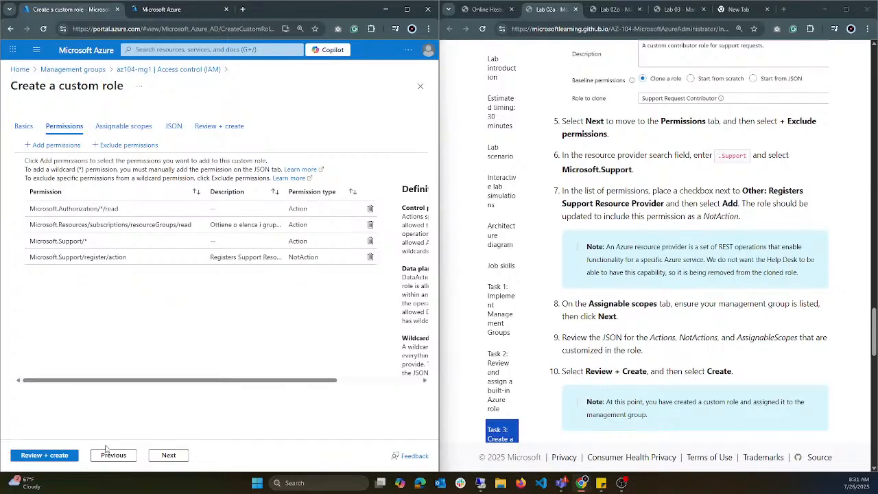
pyautogui.click(120, 127)
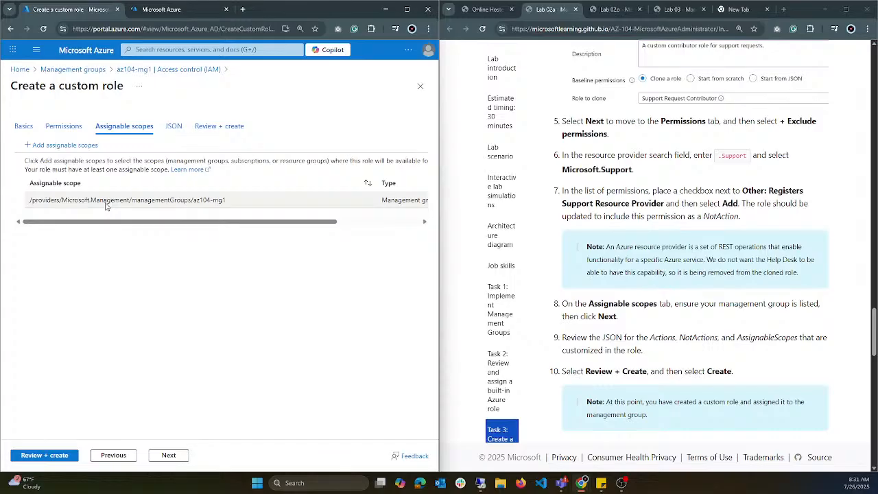
pyautogui.click(173, 128)
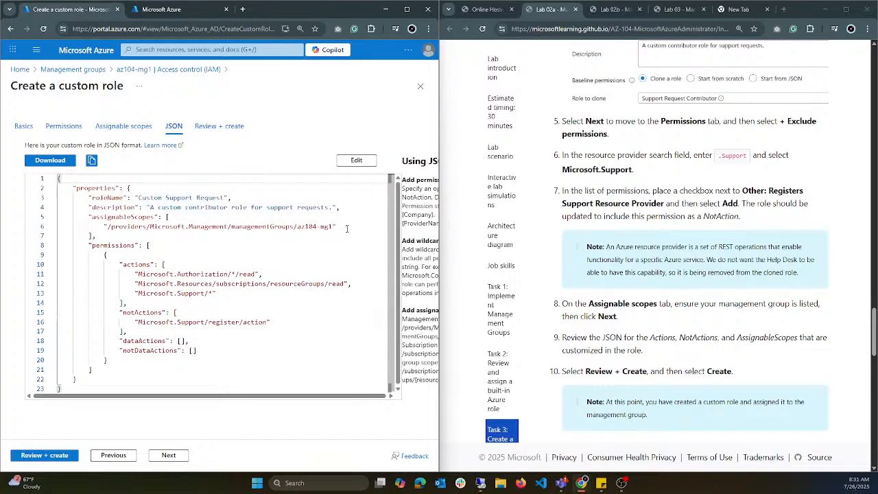
pyautogui.moveTo(336, 227); pyautogui.dragTo(107, 227)
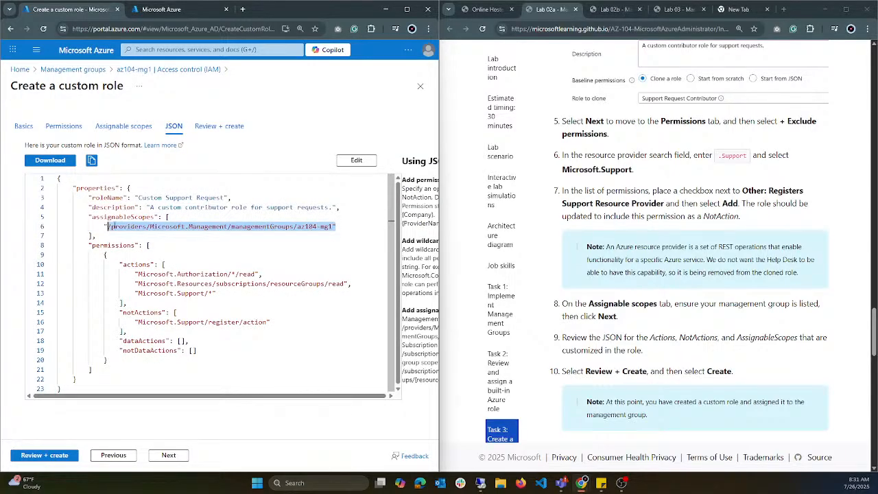
pyautogui.scroll(-1, 629, 297)
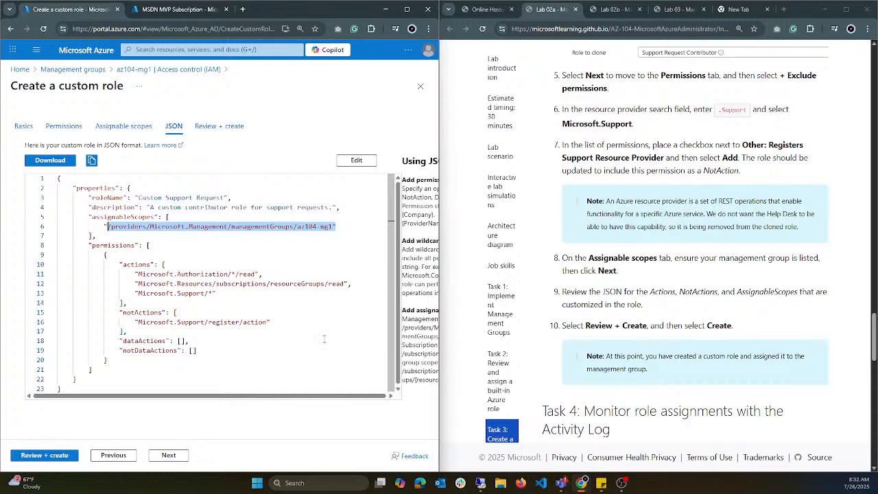
# Step: Examine the dataActions and notDataActions entries in the role's JSON and compare them with the actions and notActions blocks
pyautogui.moveTo(108, 359); pyautogui.dragTo(119, 332)
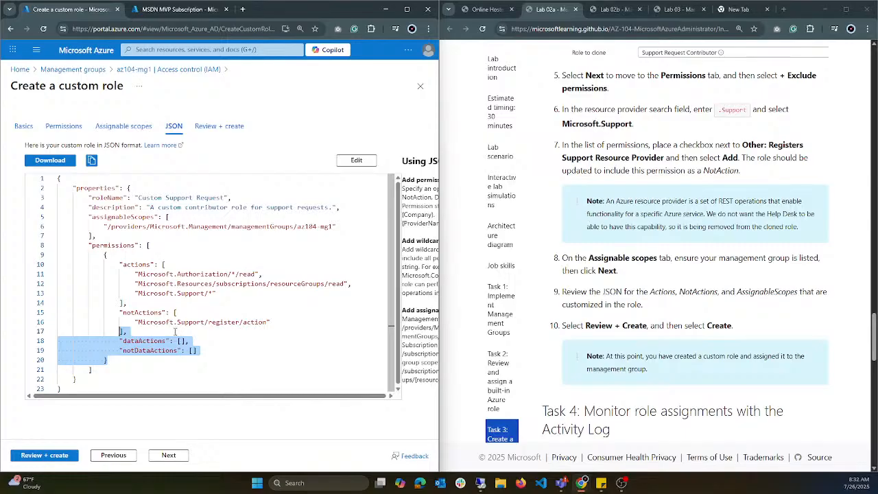
pyautogui.moveTo(187, 341); pyautogui.dragTo(143, 341)
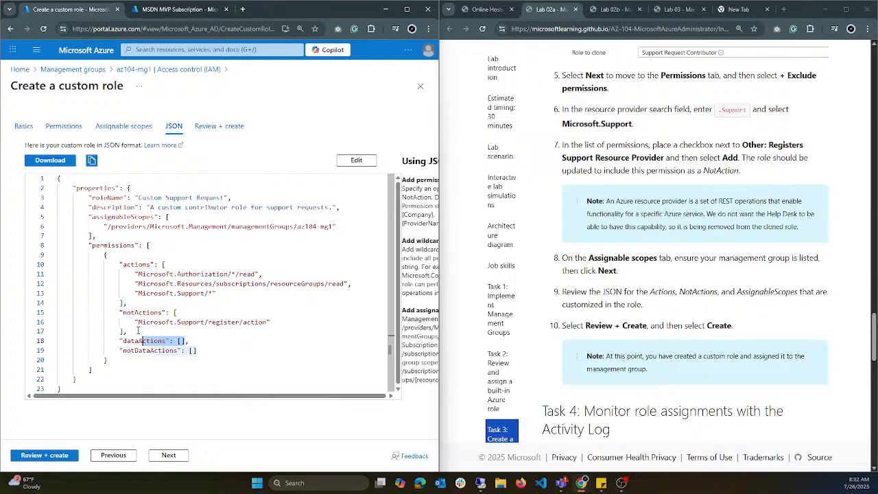
pyautogui.moveTo(194, 338); pyautogui.dragTo(97, 341)
pyautogui.moveTo(238, 356); pyautogui.dragTo(123, 341)
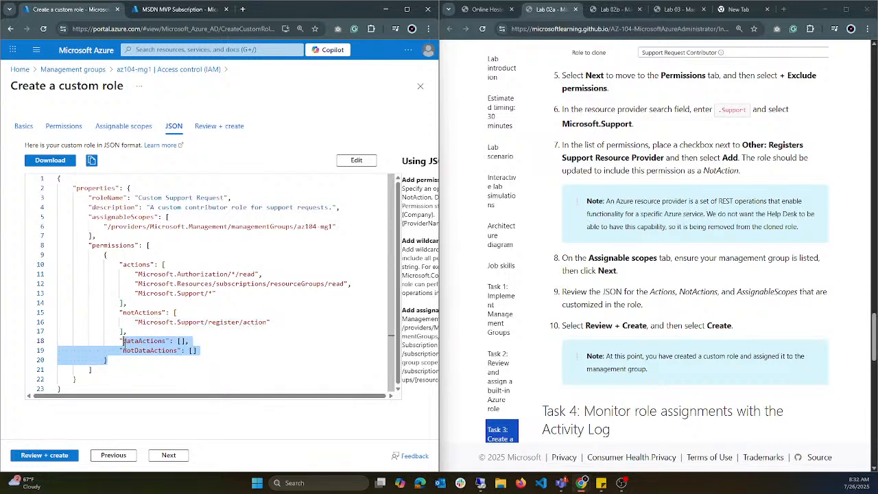
pyautogui.click(285, 322)
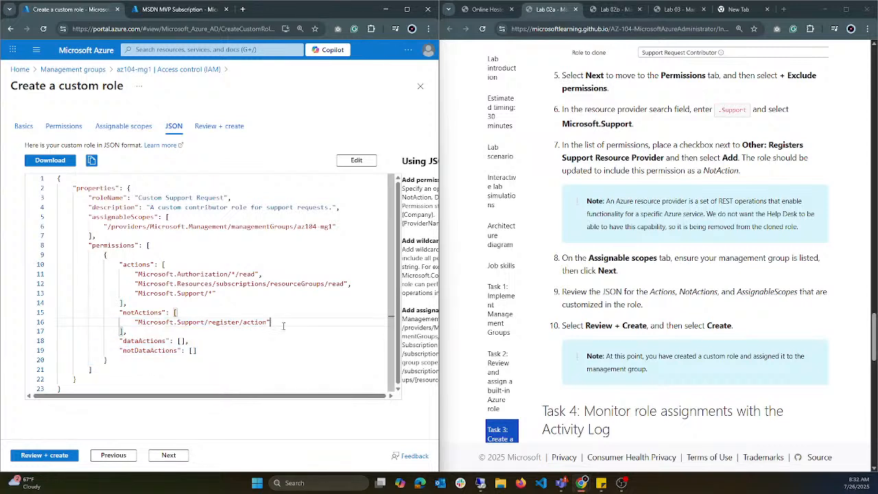
pyautogui.moveTo(286, 331); pyautogui.dragTo(77, 254)
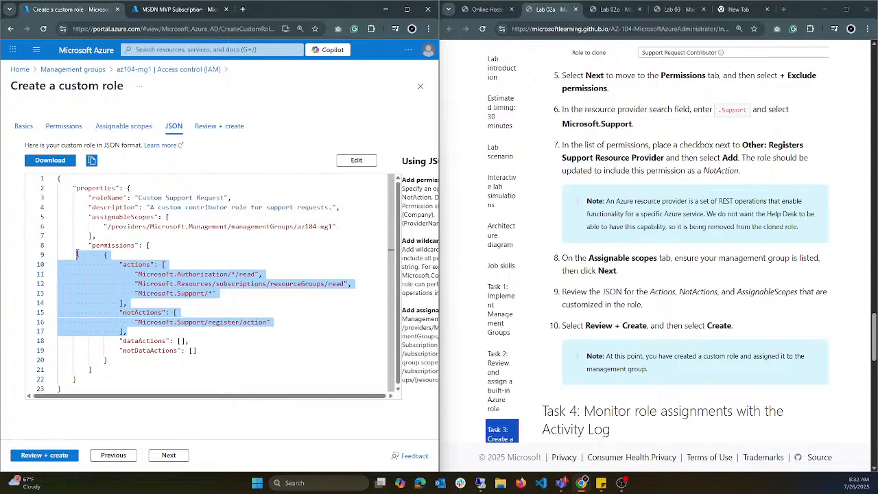
pyautogui.click(280, 316)
pyautogui.moveTo(272, 321); pyautogui.dragTo(61, 268)
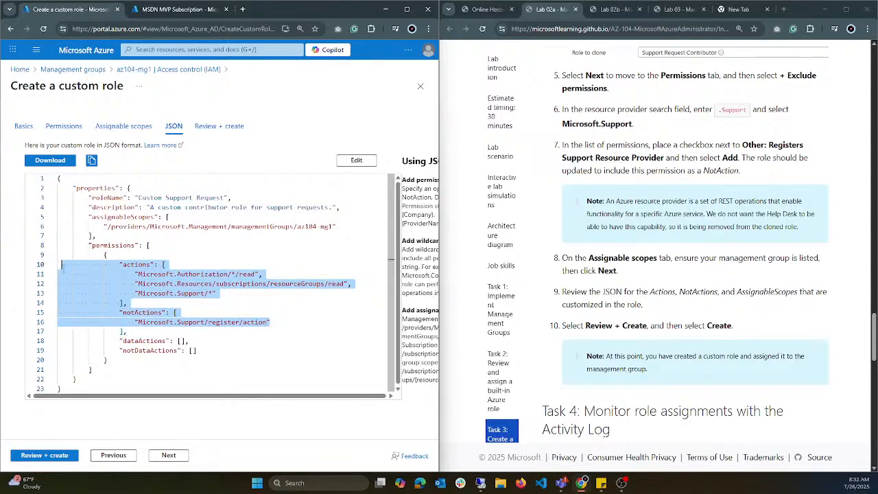
pyautogui.click(294, 315)
pyautogui.moveTo(128, 332); pyautogui.dragTo(81, 255)
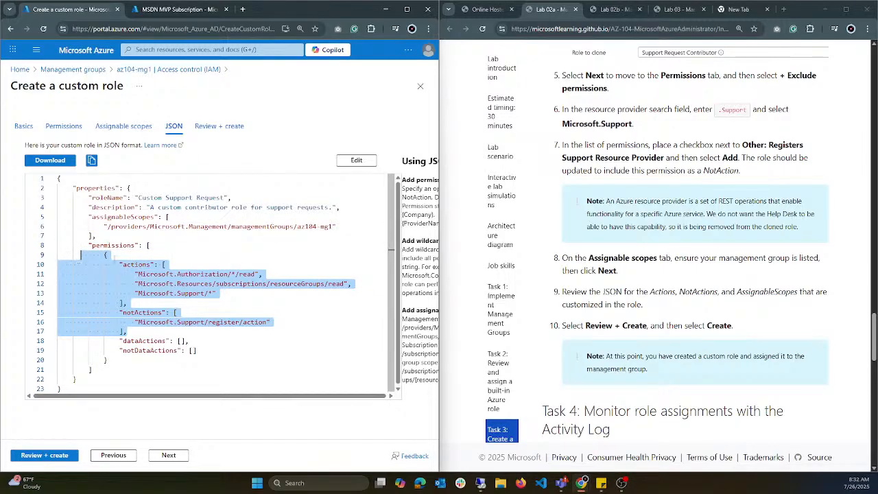
# Step: Browse the resource providers of MSDN MVP Subscription in the other browser tab and filter them by virt
pyautogui.click(191, 11)
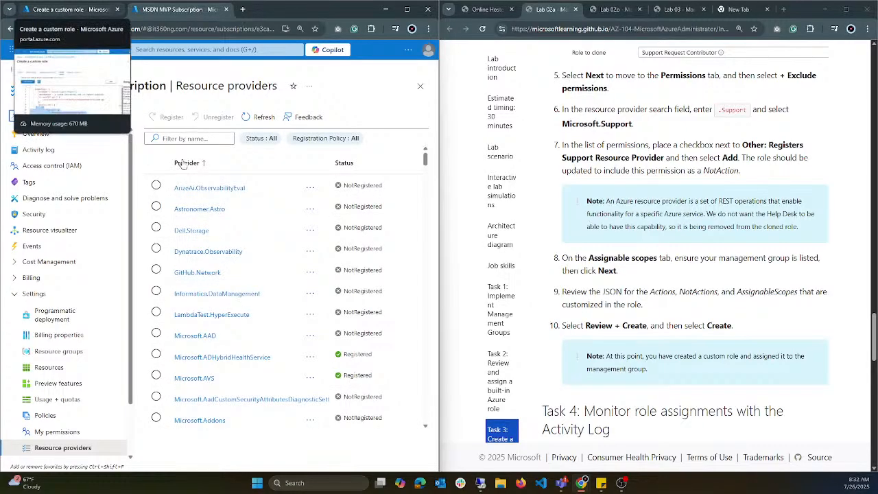
pyautogui.scroll(-2, 221, 299)
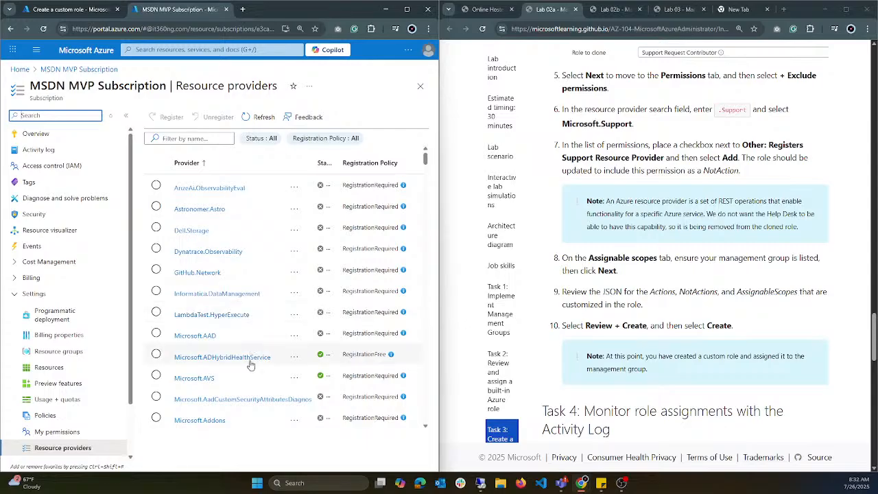
pyautogui.scroll(-3, 240, 347)
pyautogui.scroll(-10, 238, 332)
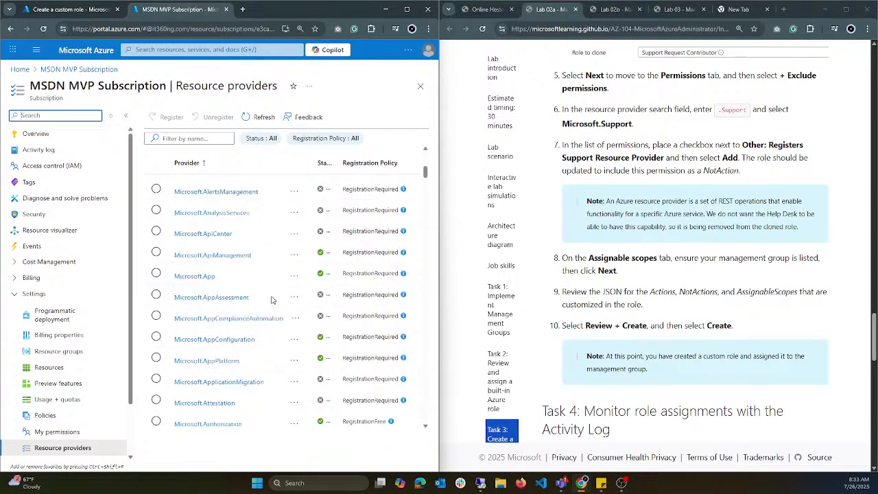
pyautogui.click(186, 139)
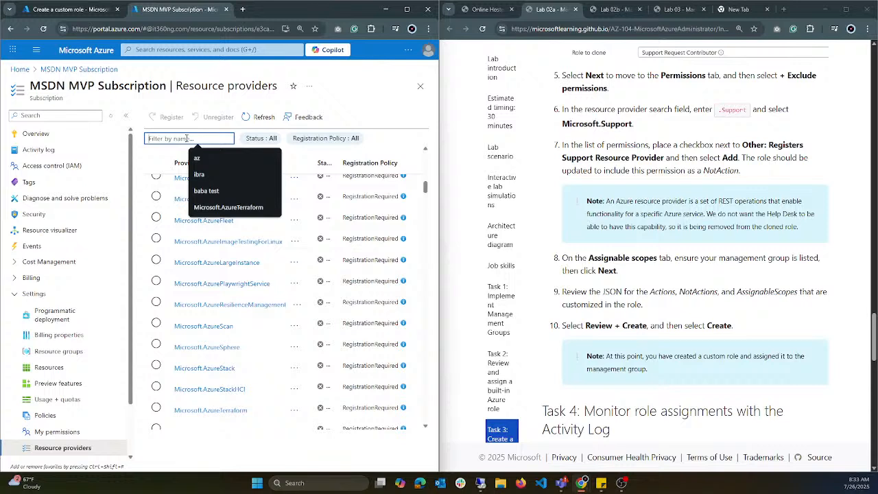
pyautogui.write('virt')
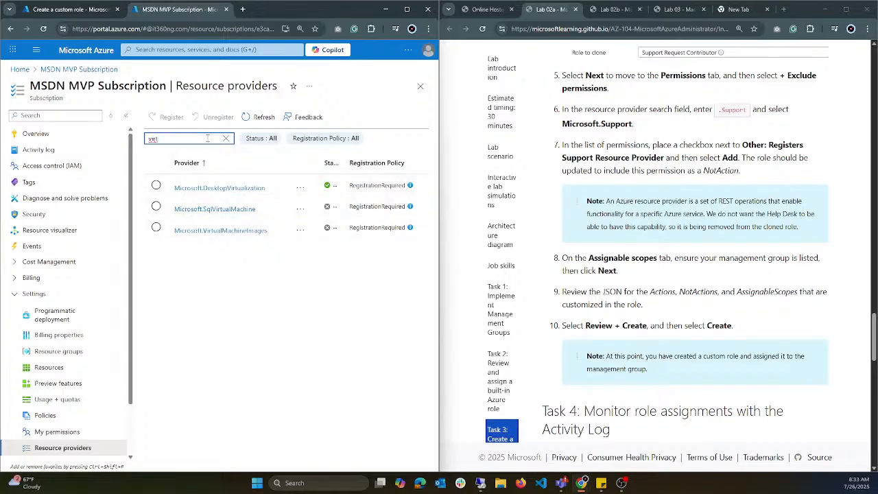
# Step: Filter the subscription's resource providers by storage to examine the storage providers, and clear the filter
pyautogui.press('BackSpace')
pyautogui.press('BackSpace')
pyautogui.press('BackSpace')
pyautogui.press('BackSpace')
pyautogui.write('st')
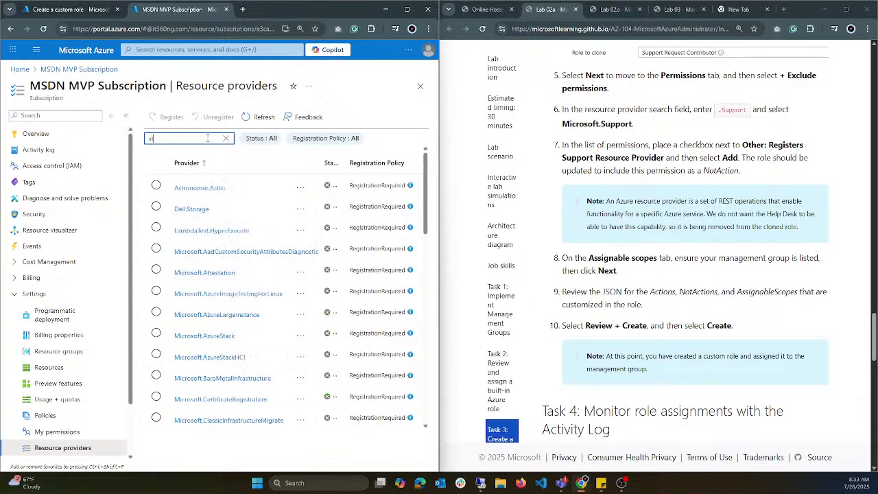
pyautogui.write('orage')
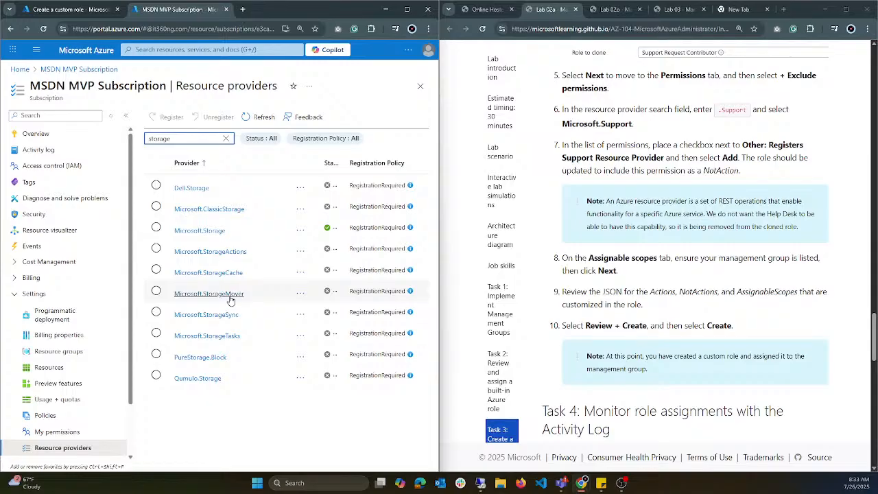
pyautogui.click(229, 138)
# Step: Return to the custom role, review its summary, and create the Custom Support Request role
pyautogui.click(72, 9)
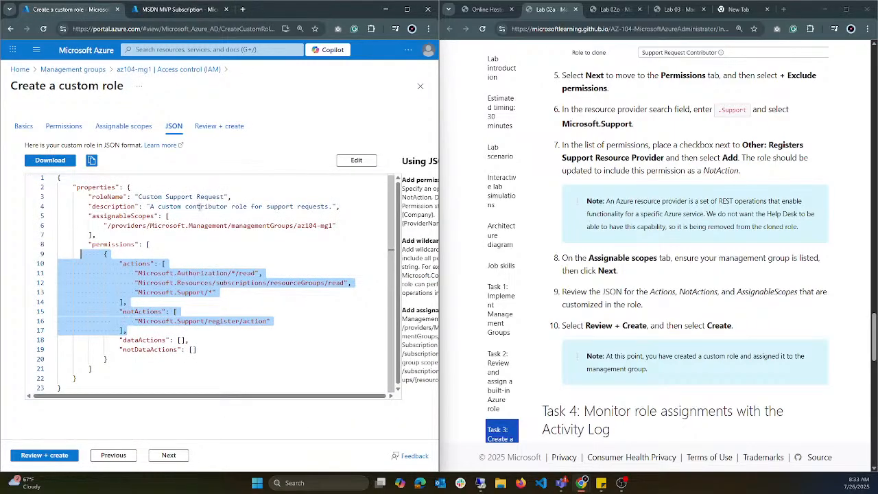
pyautogui.click(221, 129)
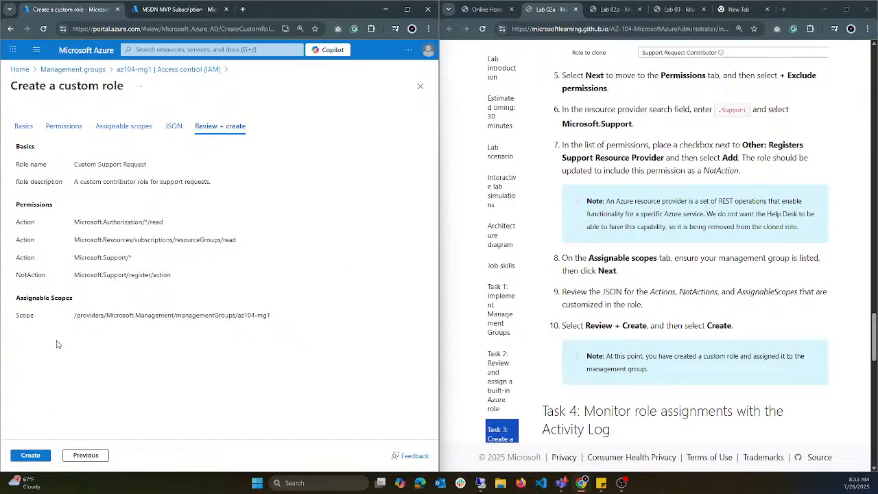
pyautogui.click(40, 457)
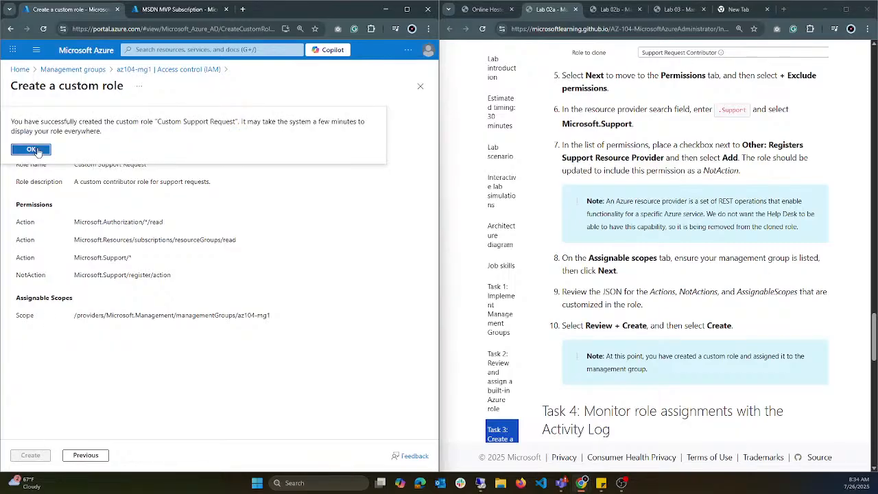
pyautogui.click(31, 150)
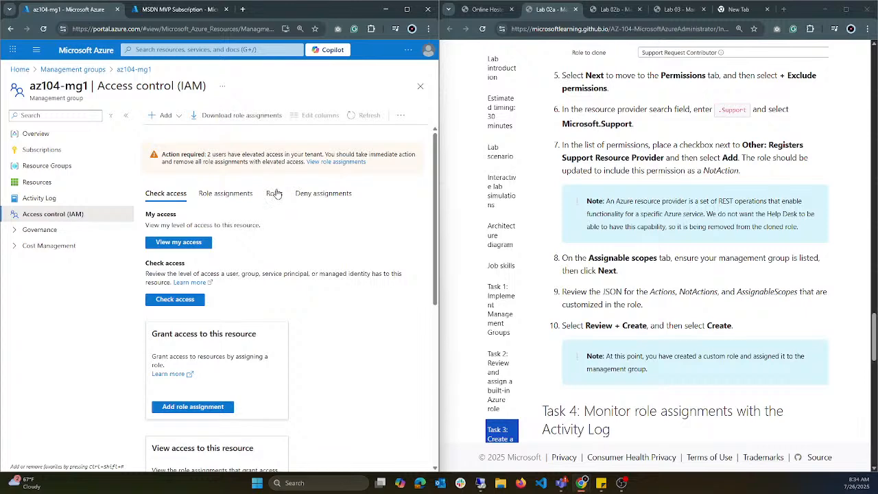
# Step: Search the job function roles of az104-mg1 for Custom Support Request, replacing the existing search text
pyautogui.click(271, 197)
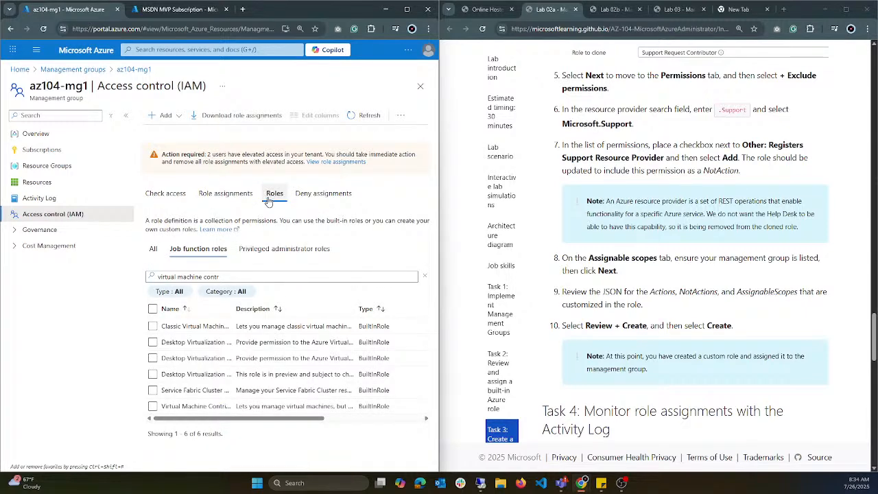
pyautogui.moveTo(293, 422); pyautogui.dragTo(332, 418)
pyautogui.click(283, 276)
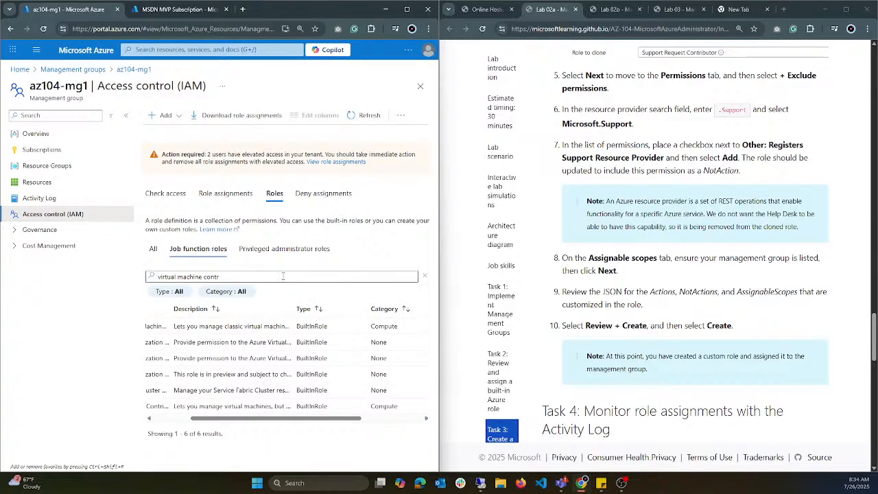
pyautogui.hotkey('ctrl', 'shift', 'Left')
pyautogui.hotkey('ctrl', 'shift', 'Left')
pyautogui.hotkey('ctrl', 'shift', 'Left')
pyautogui.press('BackSpace')
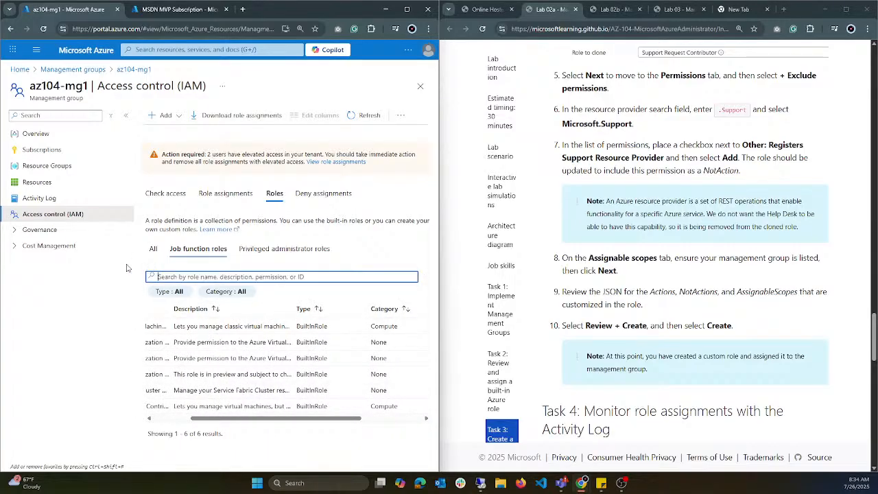
pyautogui.press('super+v')
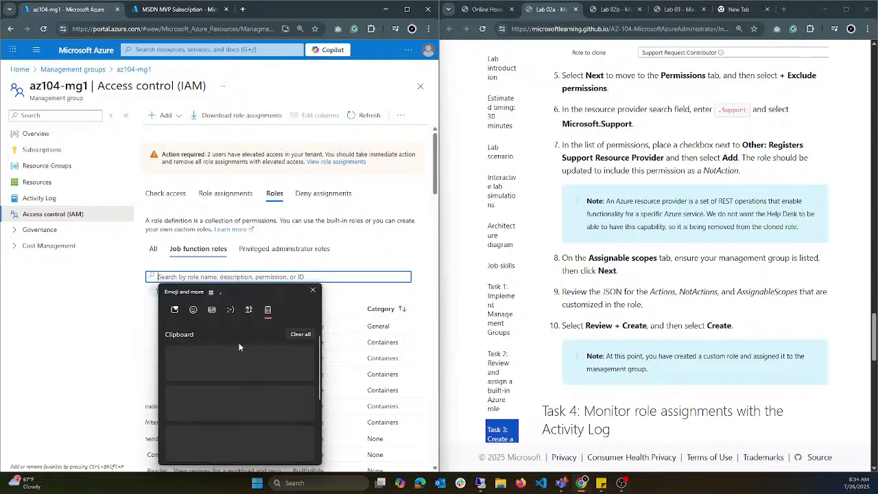
pyautogui.click(226, 394)
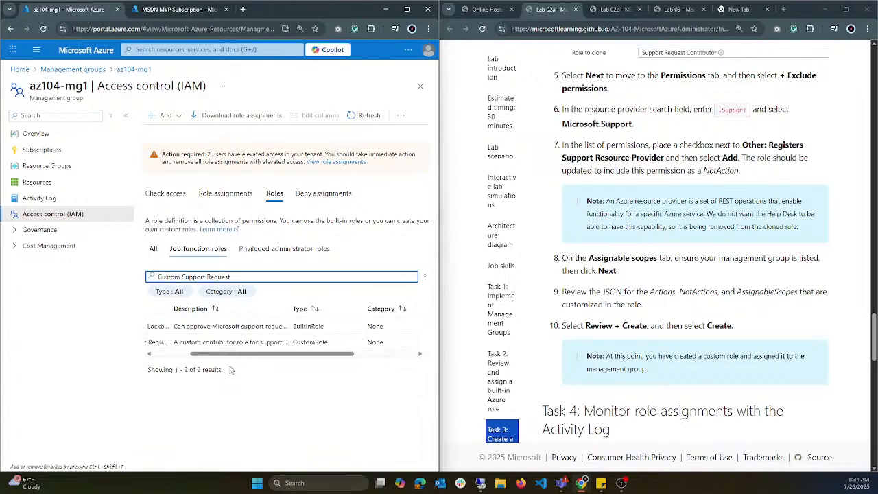
# Step: Open the details of the Custom Support Request role from the role list and examine its permissions
pyautogui.moveTo(292, 356); pyautogui.dragTo(232, 357)
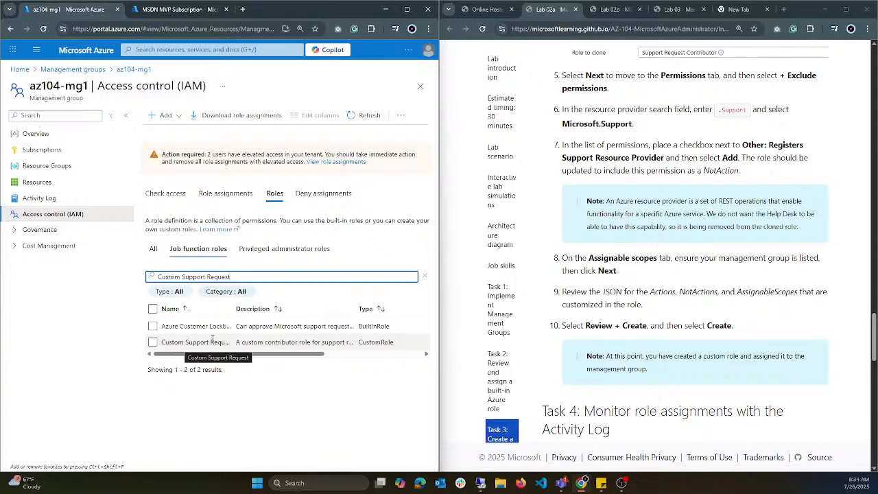
pyautogui.moveTo(208, 356); pyautogui.dragTo(318, 358)
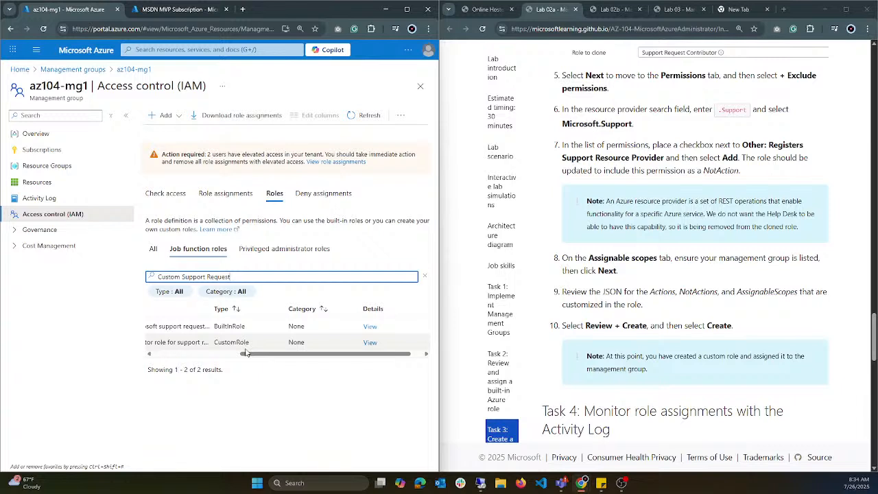
pyautogui.click(371, 344)
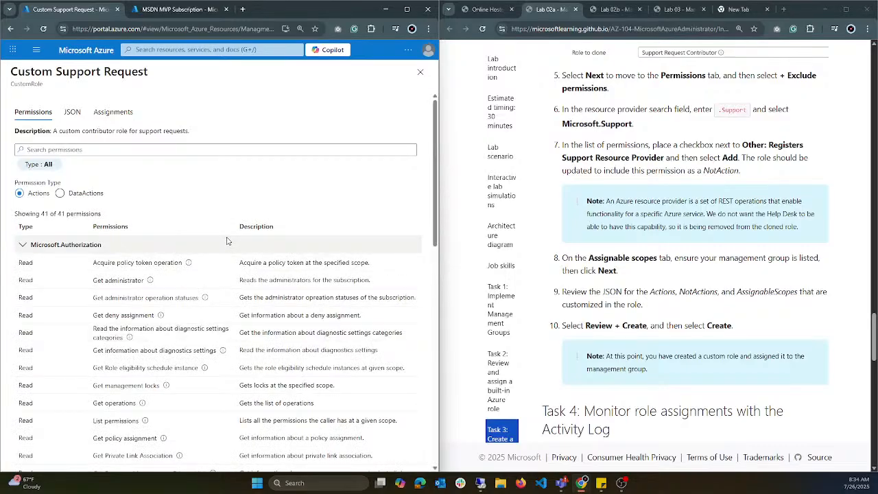
pyautogui.scroll(-7, 228, 241)
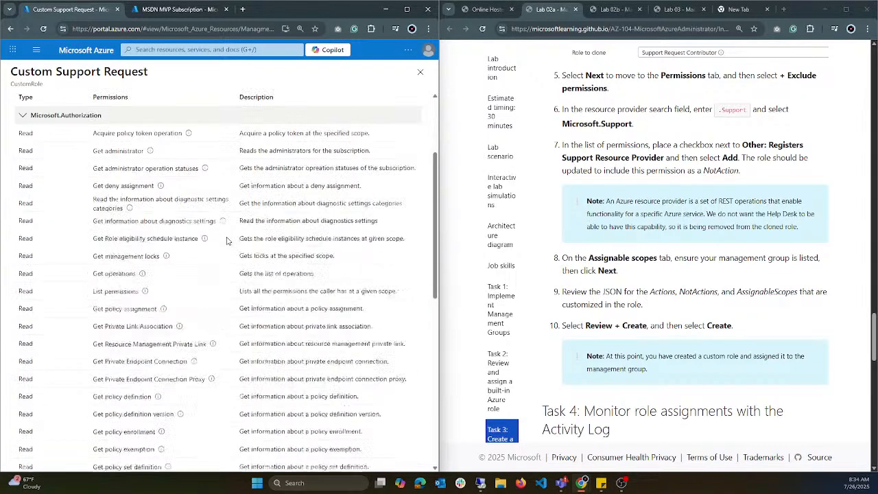
pyautogui.scroll(2, 229, 224)
pyautogui.scroll(6, 229, 224)
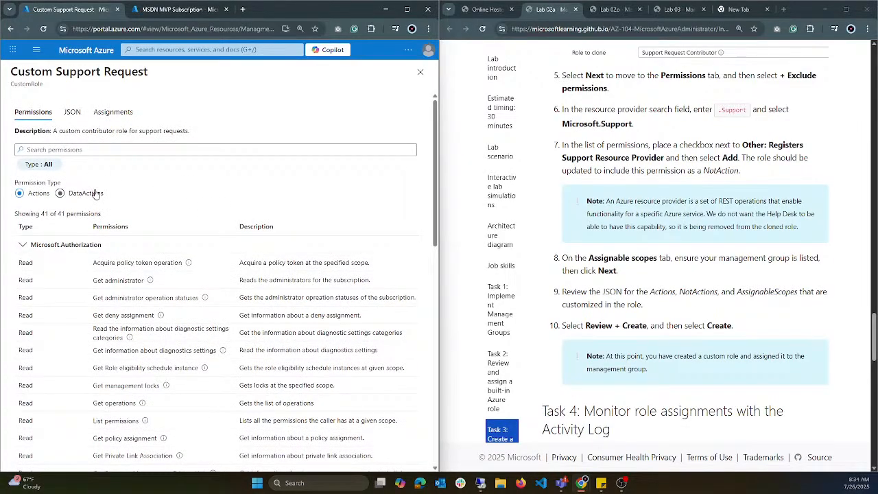
# Step: Review the JSON definition of the Custom Support Request role, and view its assignments
pyautogui.click(77, 114)
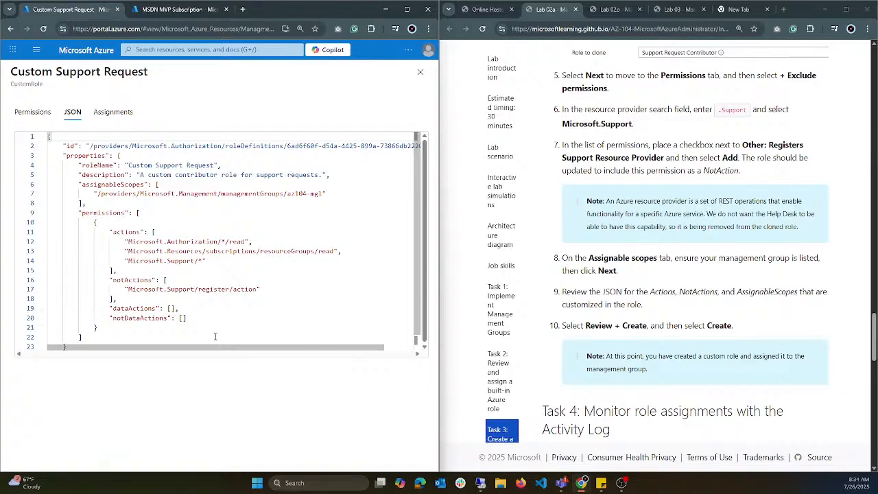
pyautogui.moveTo(81, 337); pyautogui.dragTo(61, 155)
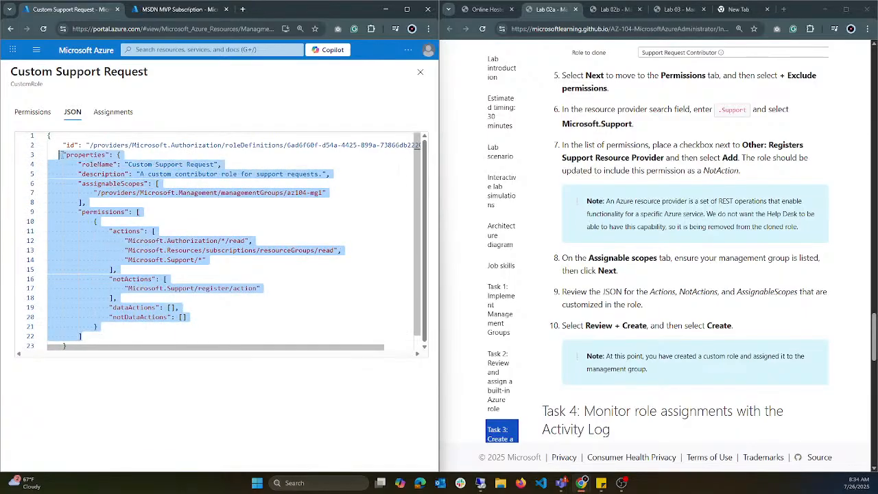
pyautogui.click(110, 114)
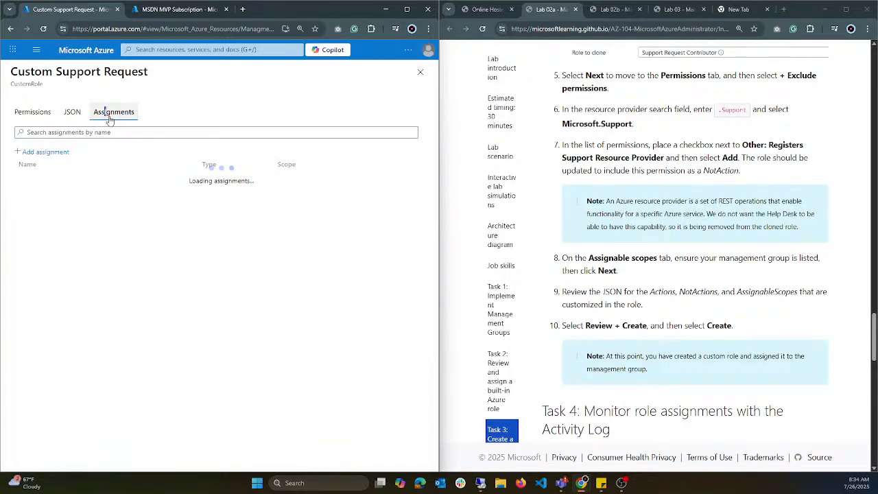
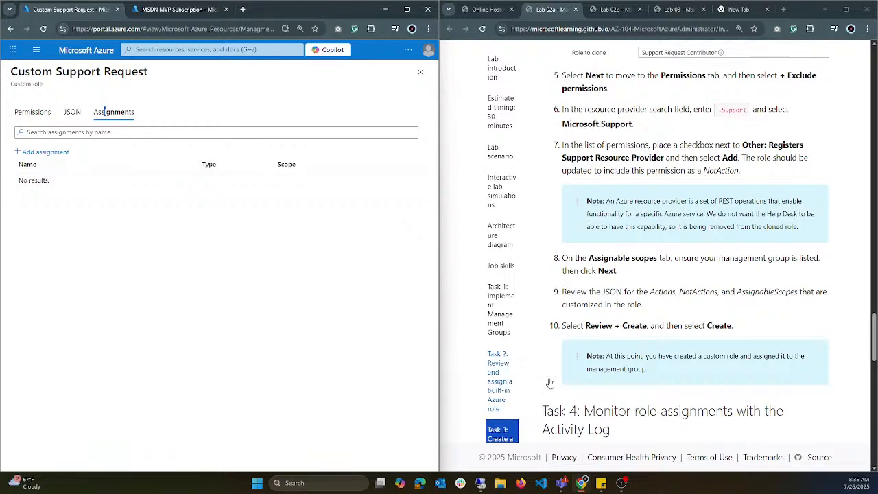
# Step: Open Management groups by searching the portal for "mana", reload the page and sign back in with the work account
pyautogui.scroll(-2, 694, 278)
pyautogui.scroll(-2, 694, 278)
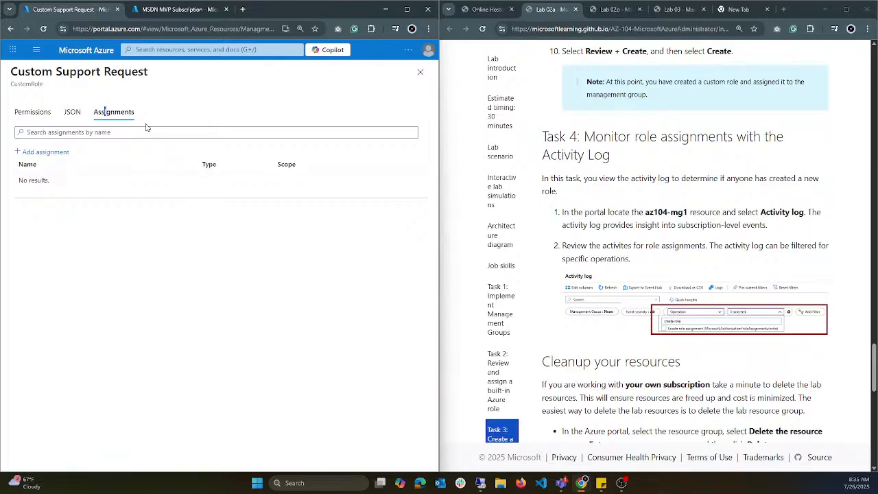
pyautogui.click(210, 48)
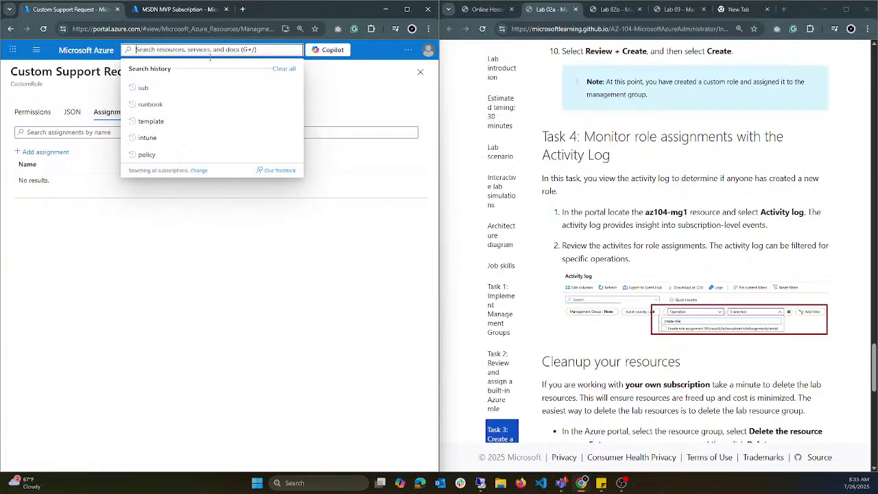
pyautogui.write('mana')
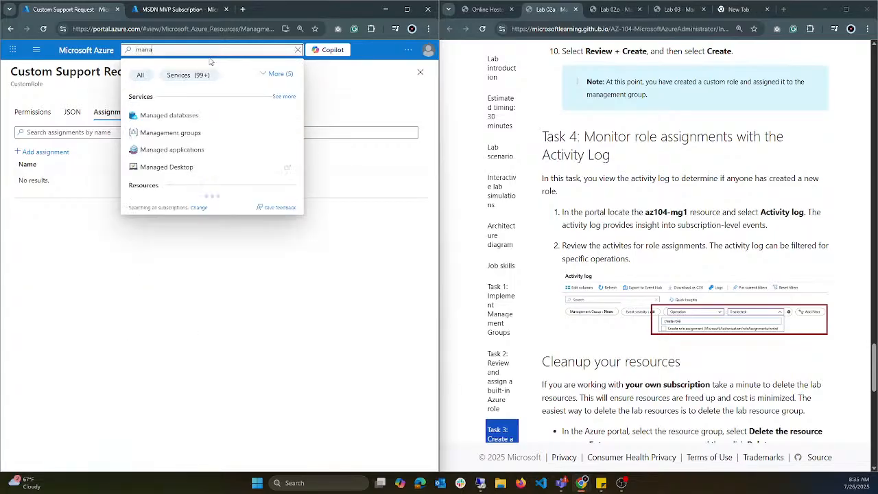
pyautogui.click(214, 134)
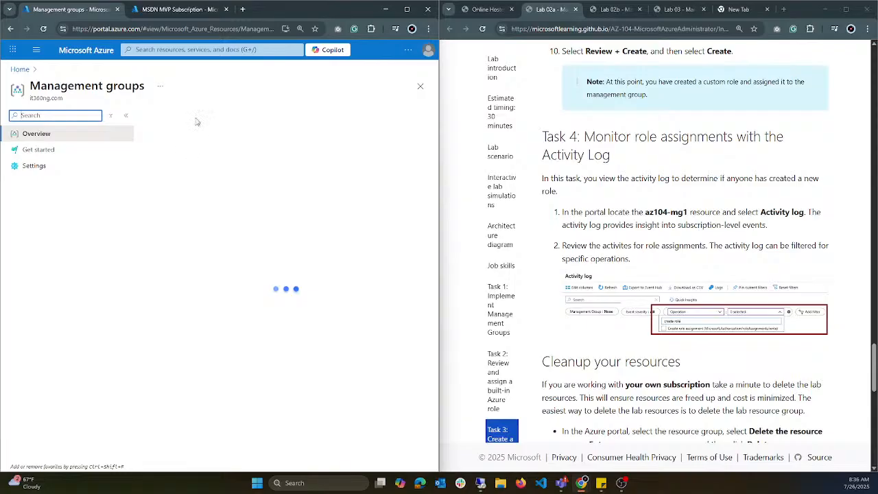
pyautogui.click(45, 30)
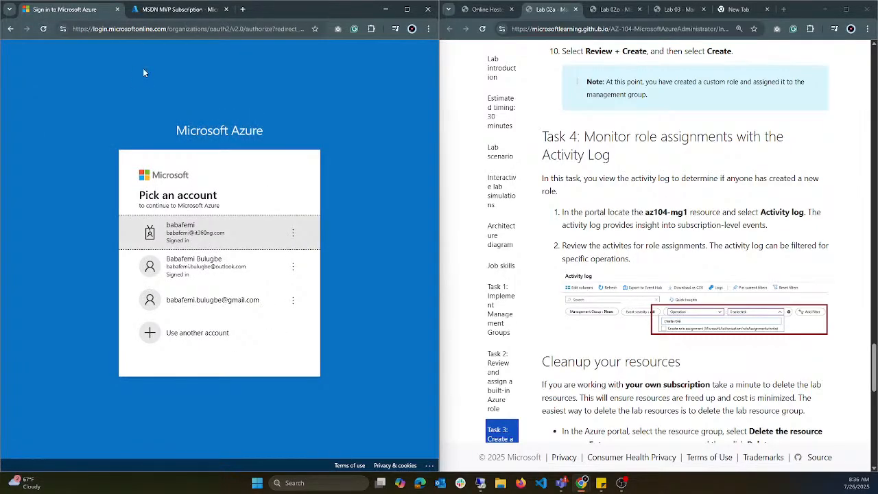
pyautogui.click(252, 248)
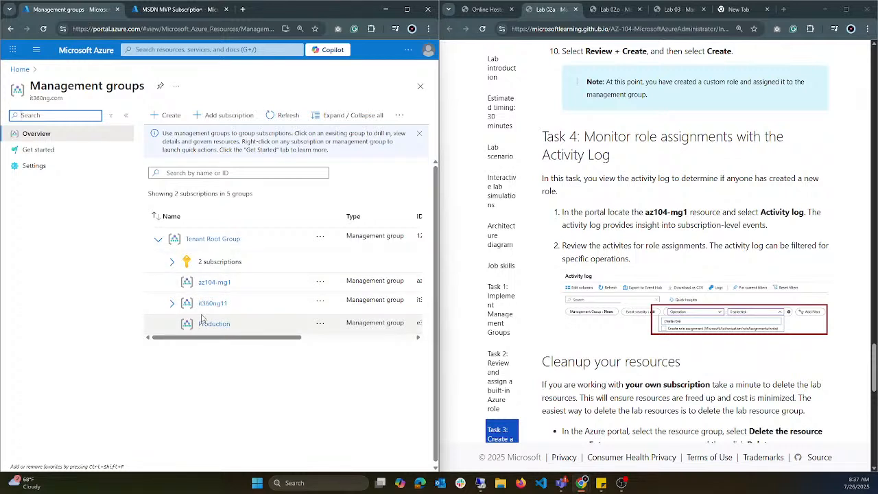
# Step: Open the activity log of the az104-mg1 management group
pyautogui.click(213, 285)
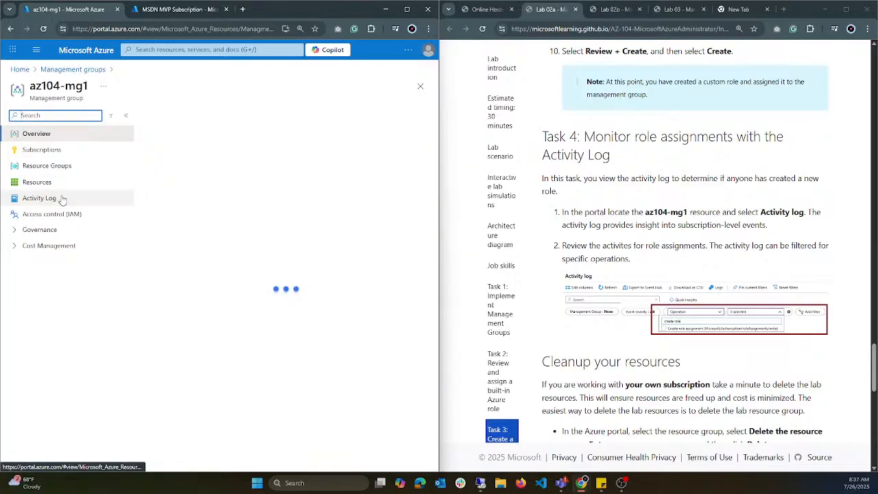
pyautogui.click(61, 200)
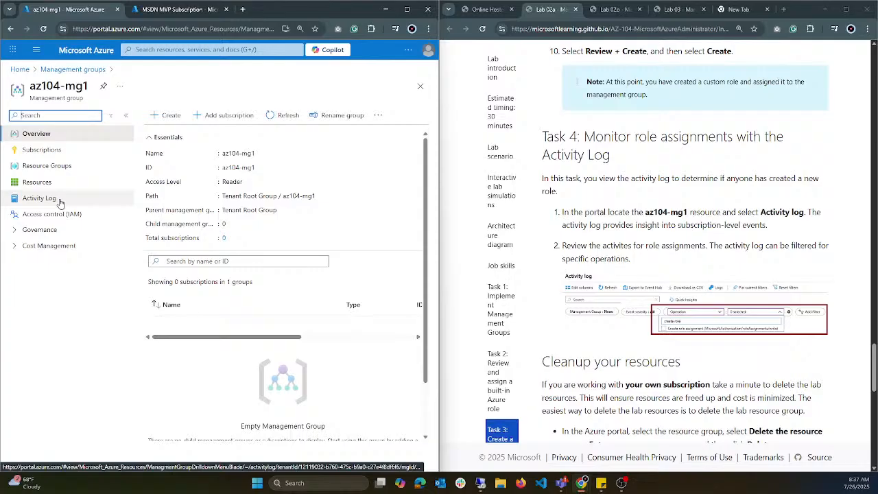
pyautogui.click(61, 201)
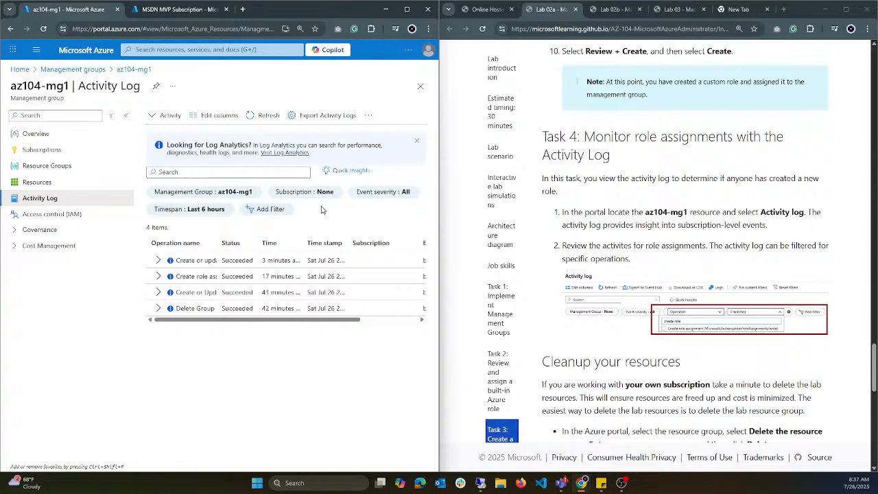
# Step: Add a filter to the activity log and set its type to Operation
pyautogui.click(268, 209)
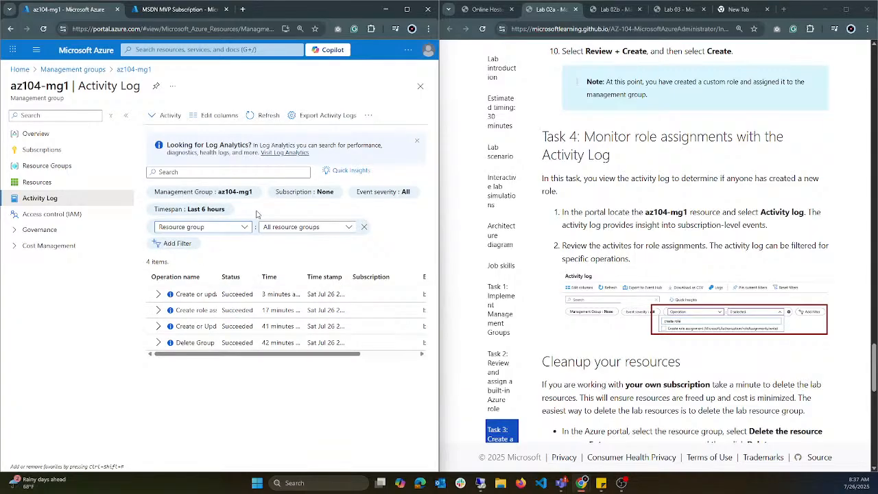
pyautogui.click(244, 229)
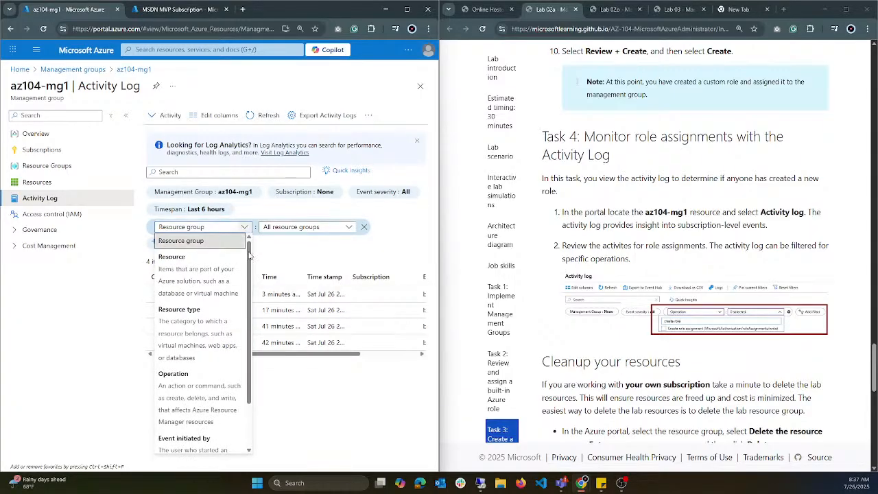
pyautogui.click(245, 230)
pyautogui.click(245, 227)
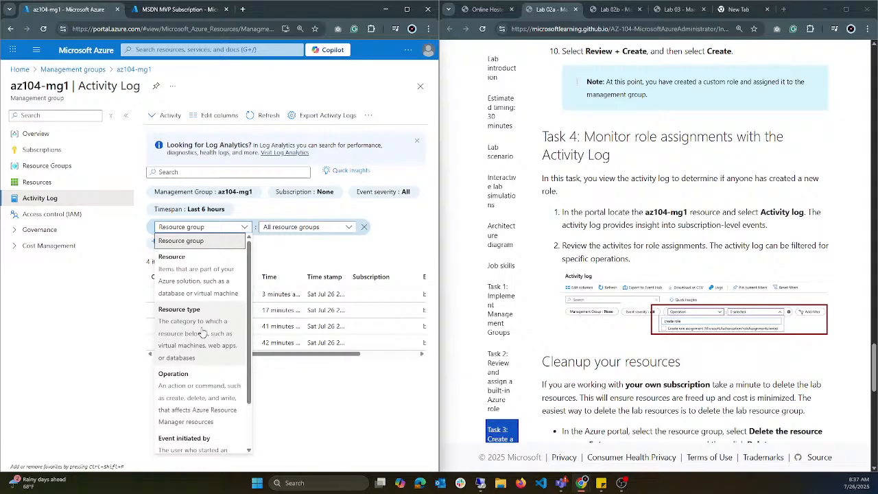
pyautogui.click(200, 376)
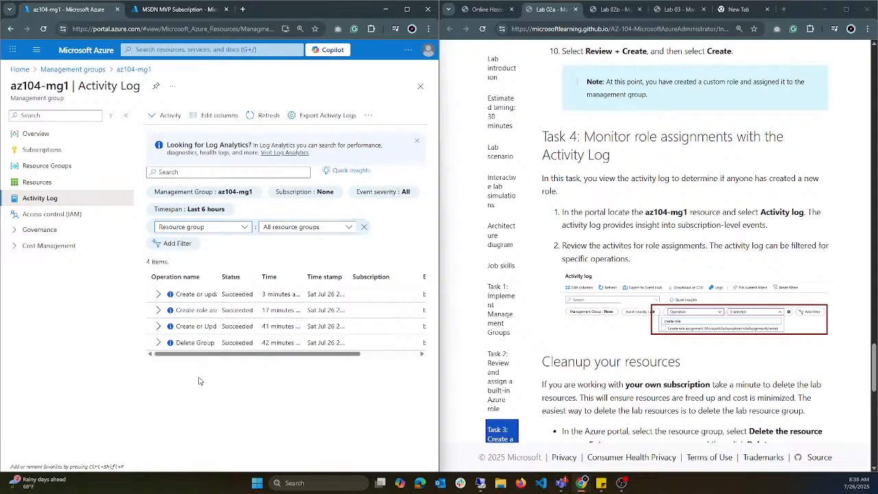
# Step: Find "create role" among the filter's operations and select Create role assignment (Microsoft.Authorization/roleAssignments/write)
pyautogui.click(327, 229)
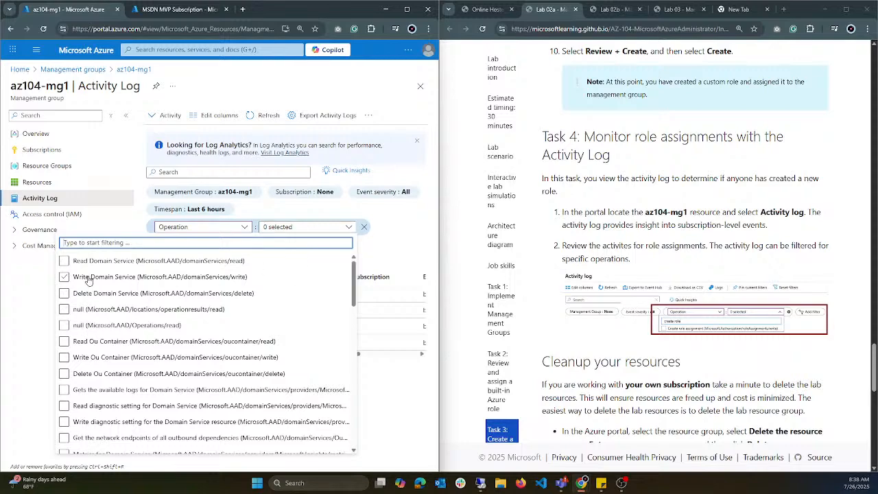
pyautogui.scroll(-3, 82, 330)
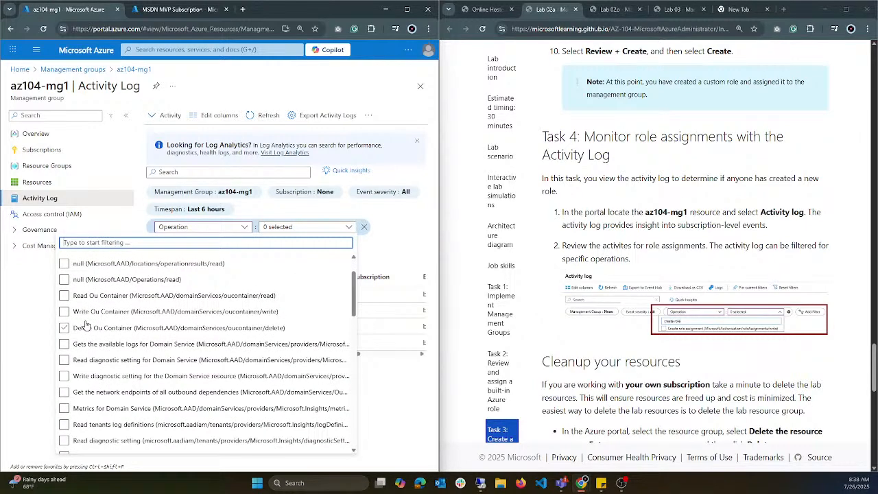
pyautogui.scroll(-10, 87, 326)
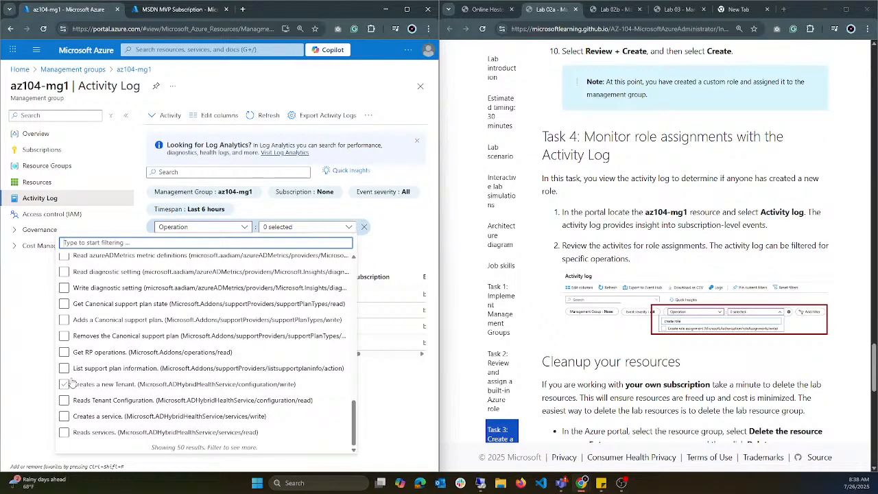
pyautogui.scroll(1, 70, 355)
pyautogui.scroll(10, 71, 355)
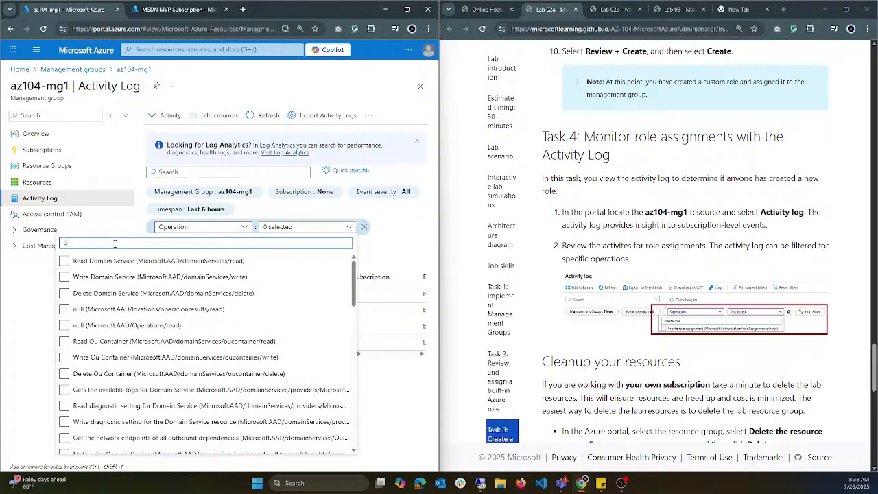
pyautogui.write('create')
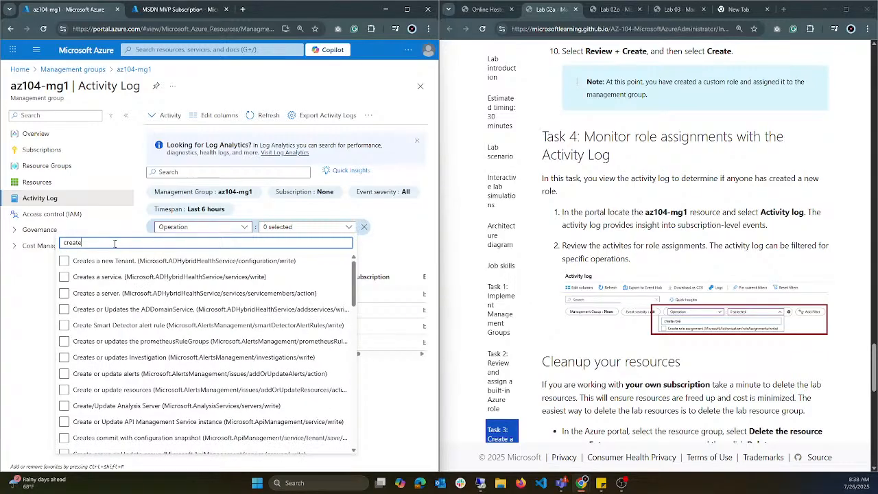
pyautogui.write(' role')
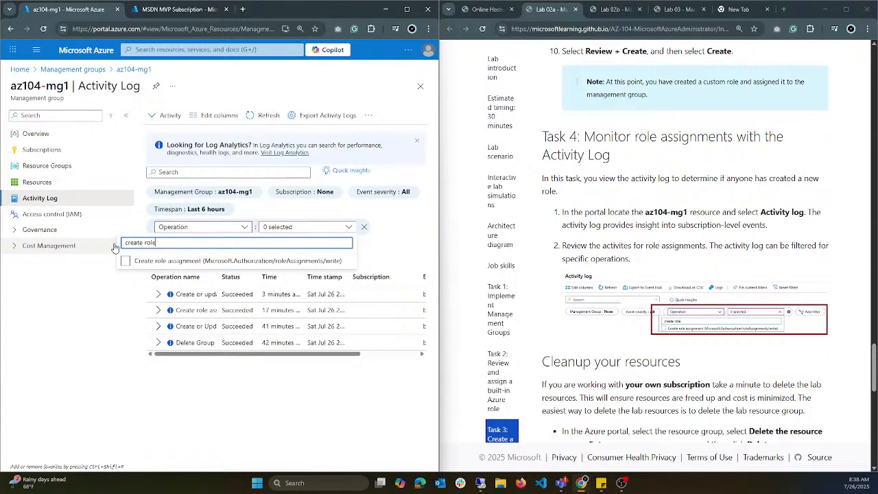
pyautogui.click(125, 260)
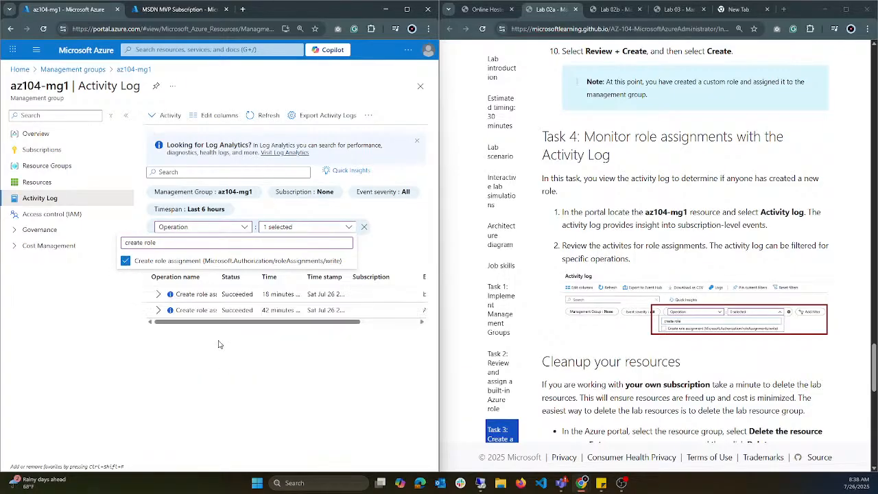
# Step: Expand both Create role assignment entries in the filtered log, and view the summary of the older event
pyautogui.click(158, 310)
pyautogui.click(159, 295)
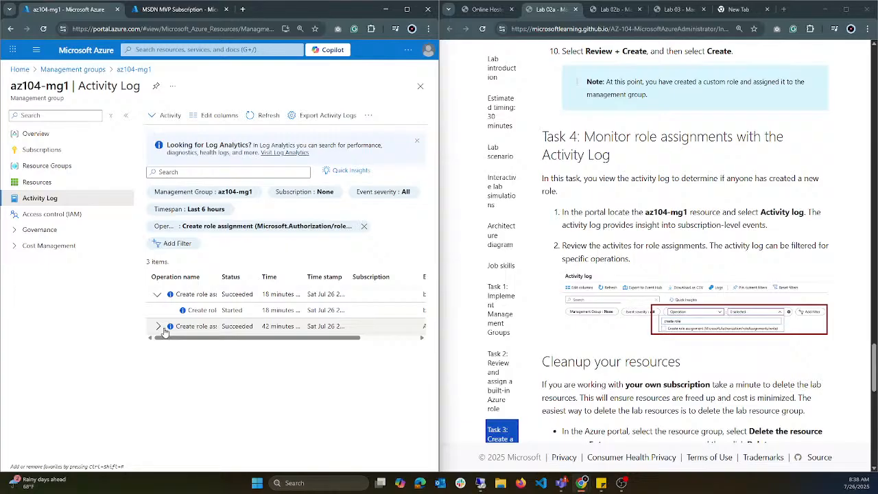
pyautogui.click(166, 333)
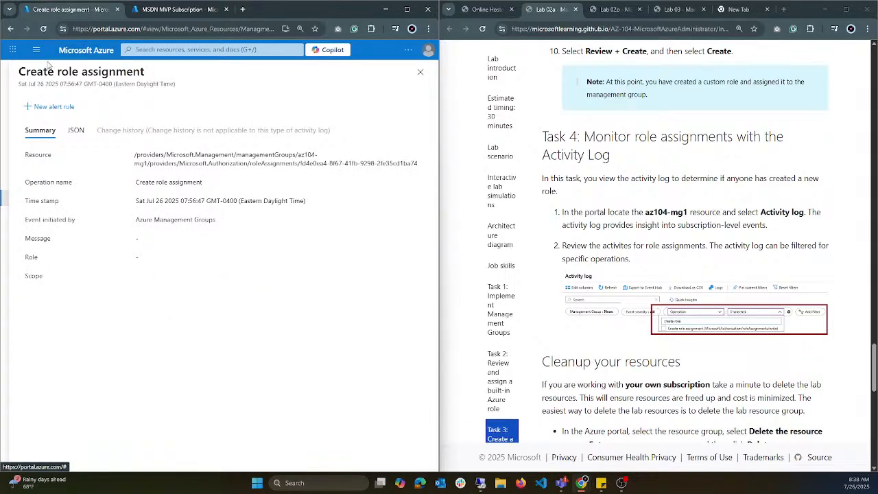
pyautogui.click(420, 72)
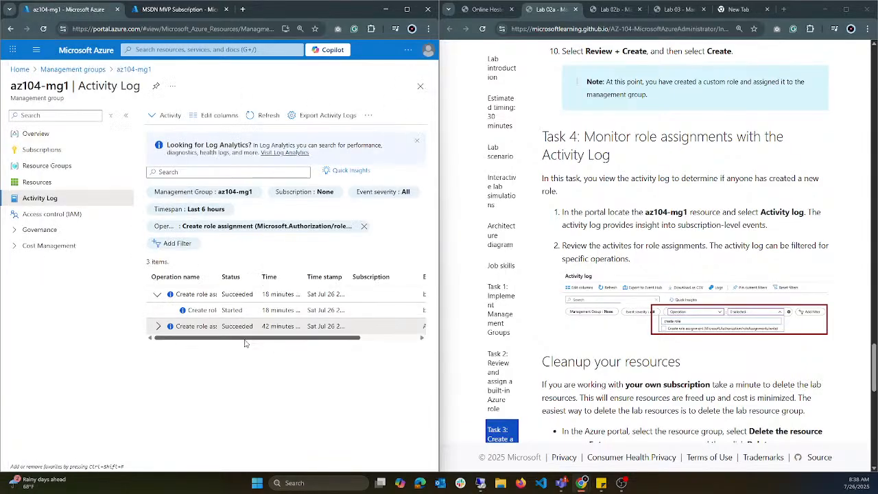
pyautogui.click(158, 327)
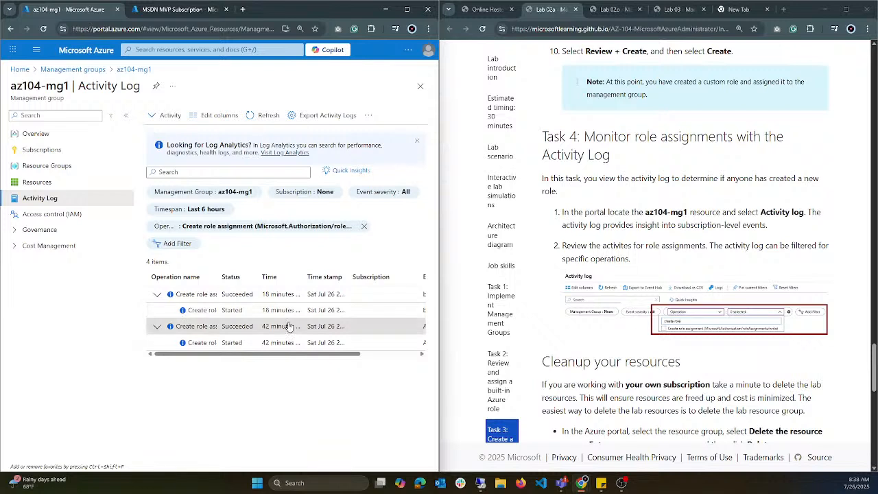
# Step: Check who initiated the role assignment events, and widen the Time stamp column to read their full dates
pyautogui.moveTo(275, 357); pyautogui.dragTo(382, 355)
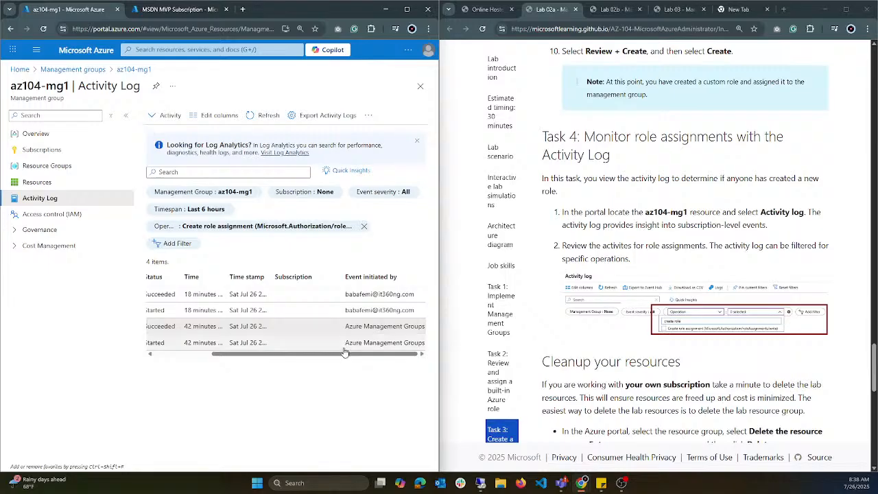
pyautogui.tripleClick(221, 343)
pyautogui.moveTo(290, 359); pyautogui.dragTo(398, 355)
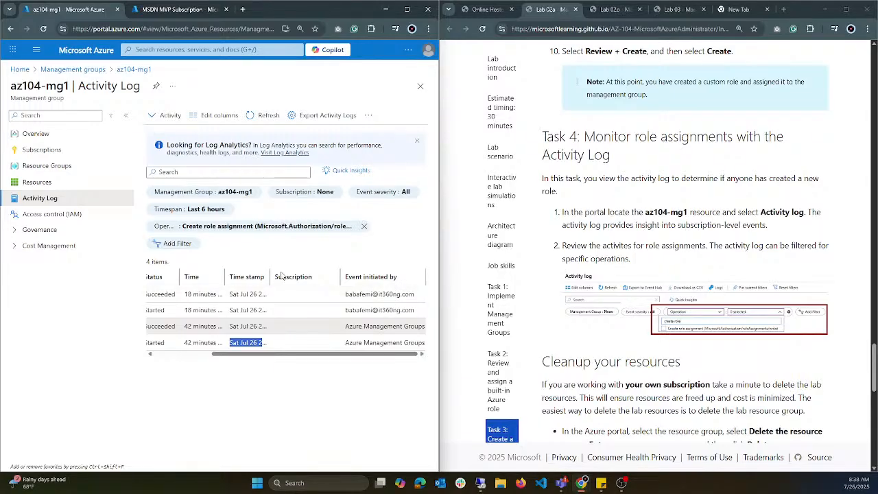
pyautogui.moveTo(269, 276); pyautogui.dragTo(364, 276)
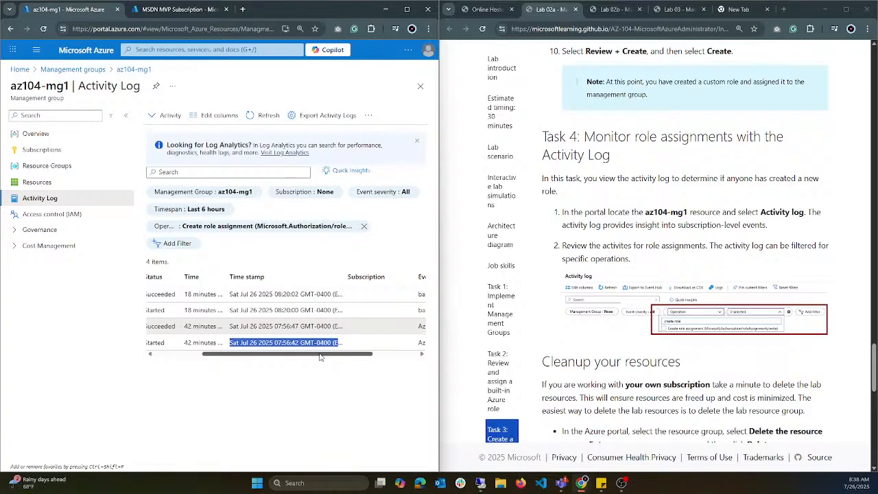
pyautogui.moveTo(320, 354); pyautogui.dragTo(221, 350)
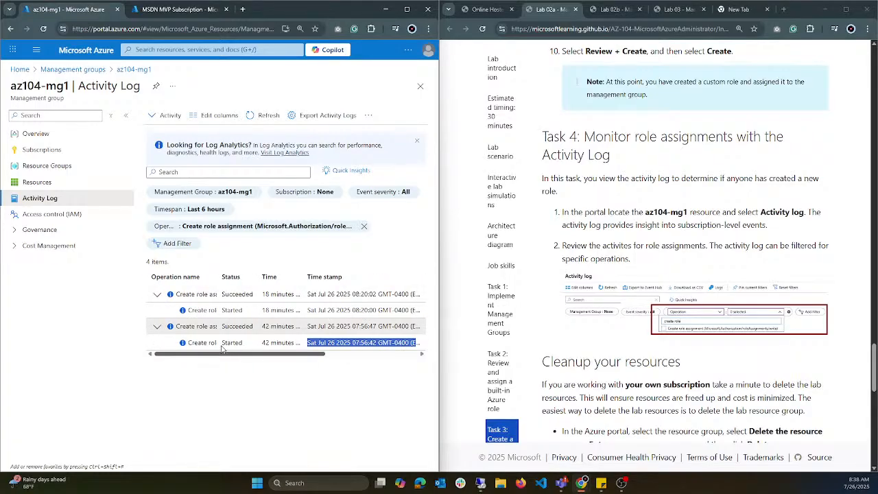
pyautogui.moveTo(222, 351); pyautogui.dragTo(107, 351)
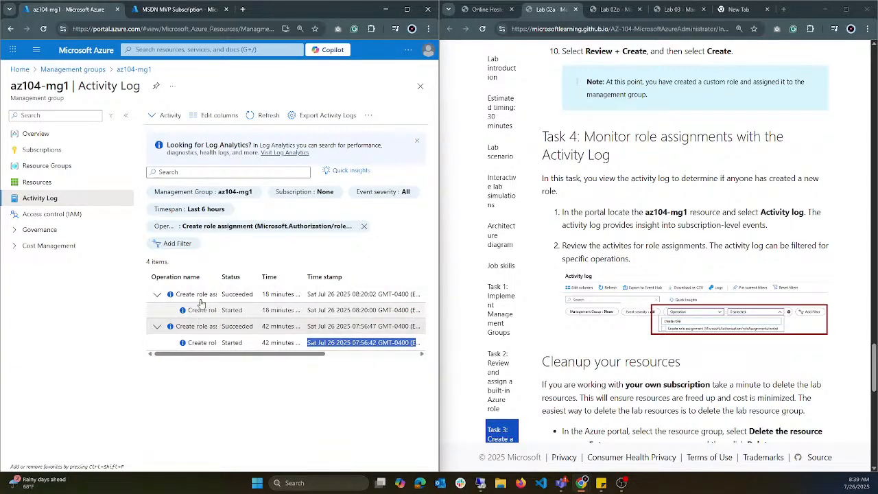
# Step: Widen the Operation name column of the activity log to show the full operation names
pyautogui.click(273, 280)
pyautogui.moveTo(271, 277); pyautogui.dragTo(270, 280)
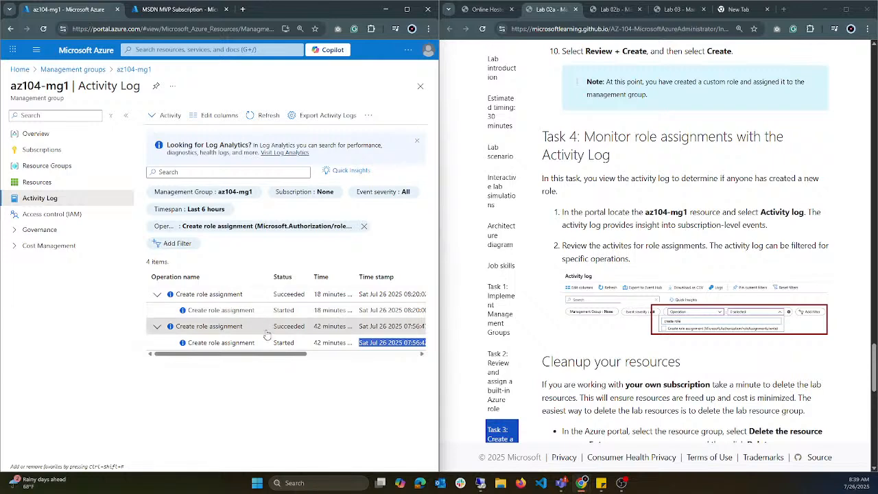
pyautogui.moveTo(247, 354); pyautogui.dragTo(273, 355)
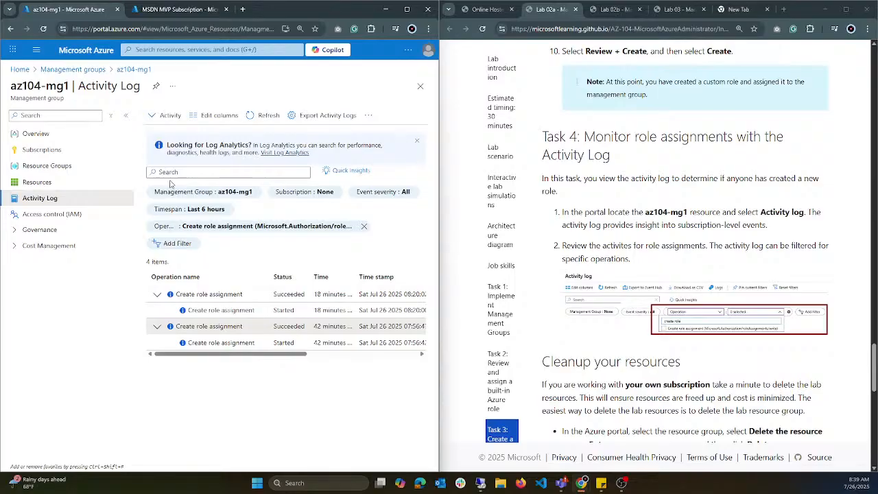
# Step: Read the Lab 02a instructions on cleaning up resources, and go back through the earlier tasks
pyautogui.scroll(-1, 590, 331)
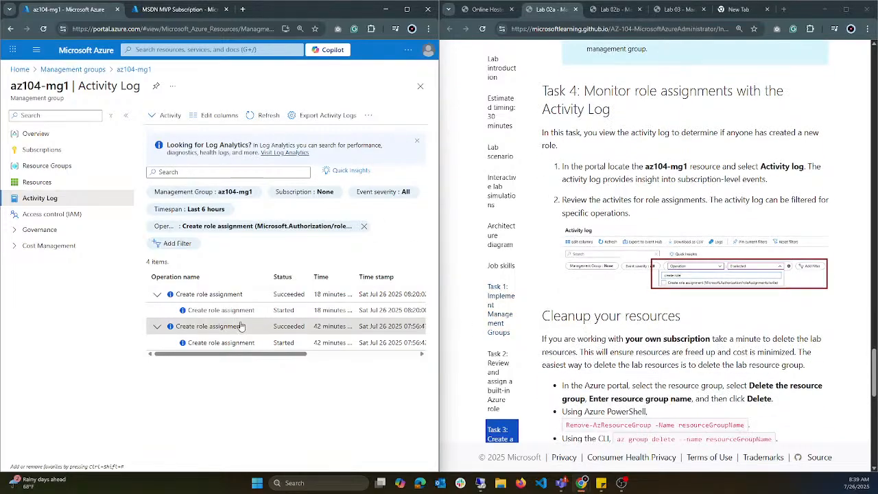
pyautogui.scroll(-2, 642, 310)
pyautogui.scroll(-1, 607, 317)
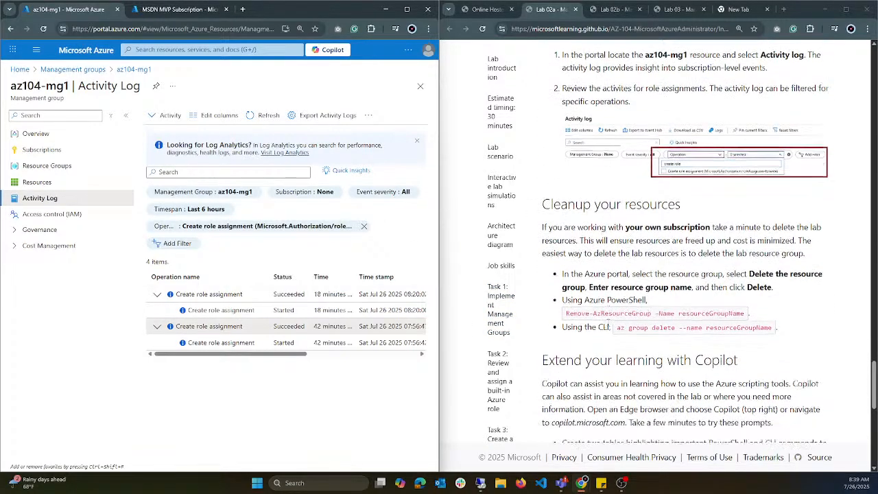
pyautogui.scroll(-1, 814, 206)
pyautogui.scroll(20, 721, 199)
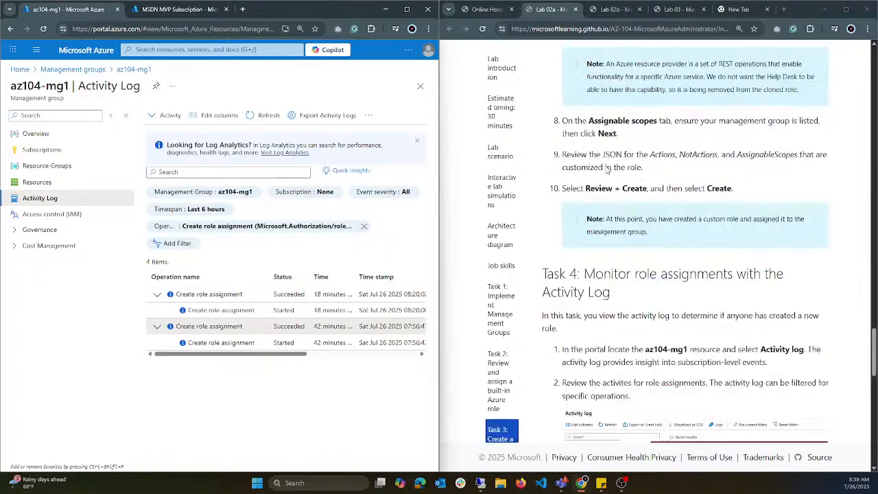
pyautogui.scroll(20, 621, 195)
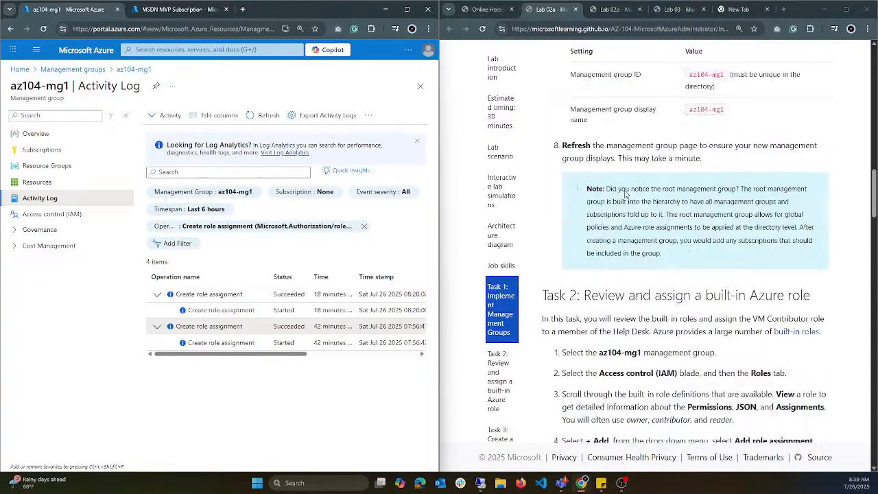
# Step: Return to the start of the Lab 02a instructions, then open Lab 02b and skim its tasks through to the key takeaways
pyautogui.scroll(5, 611, 192)
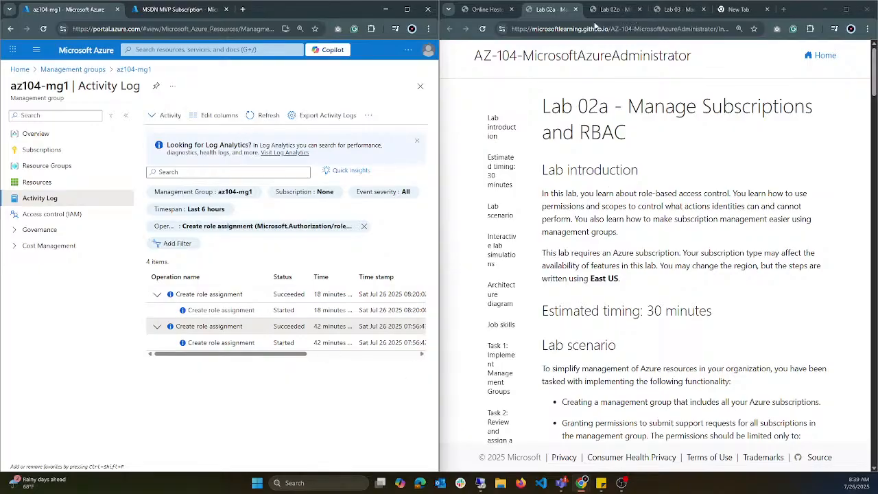
pyautogui.click(614, 9)
pyautogui.scroll(-7, 571, 212)
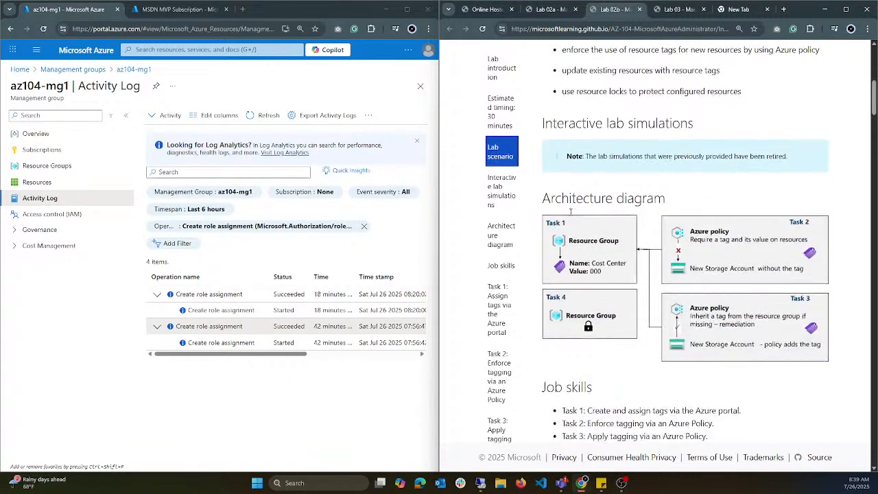
pyautogui.scroll(-20, 570, 211)
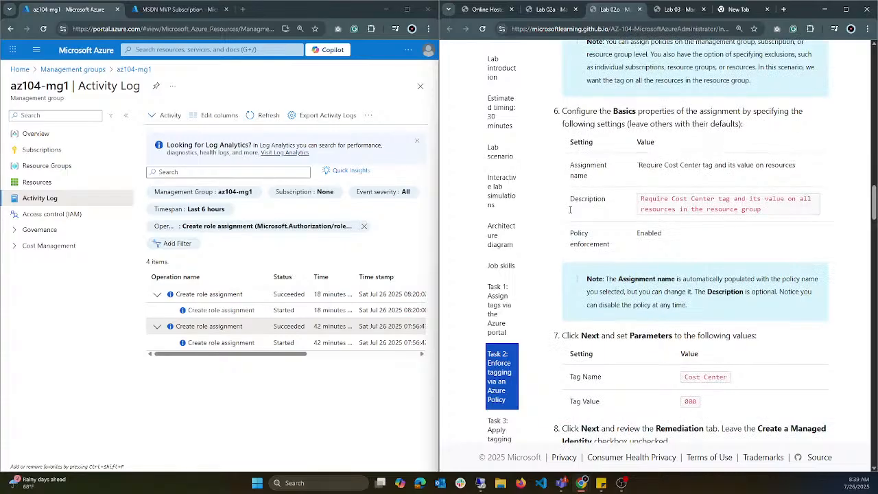
pyautogui.scroll(-20, 571, 210)
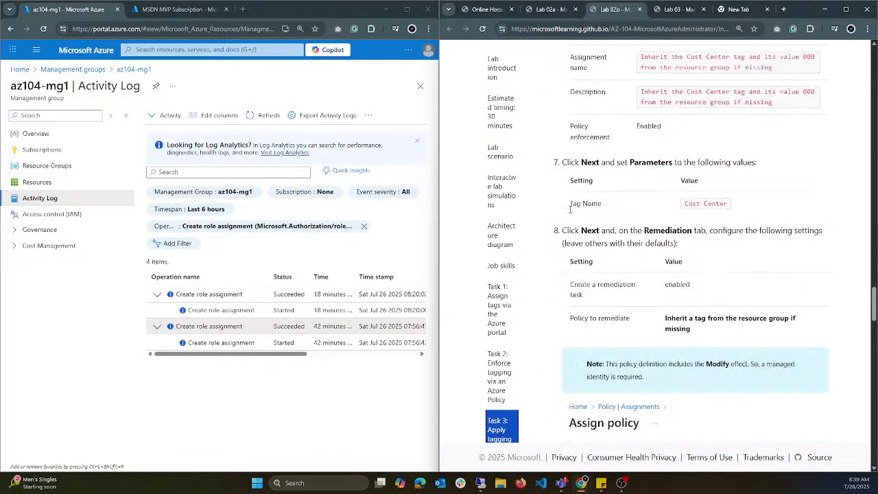
pyautogui.scroll(-20, 570, 210)
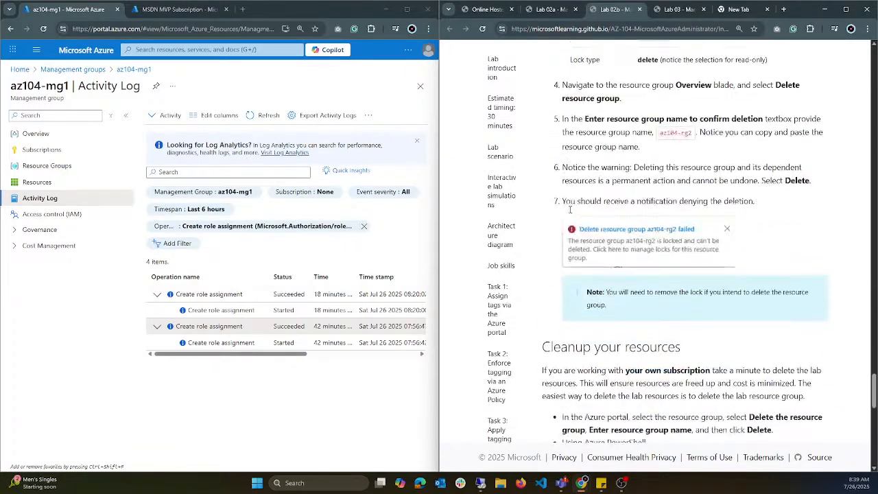
pyautogui.scroll(-15, 570, 210)
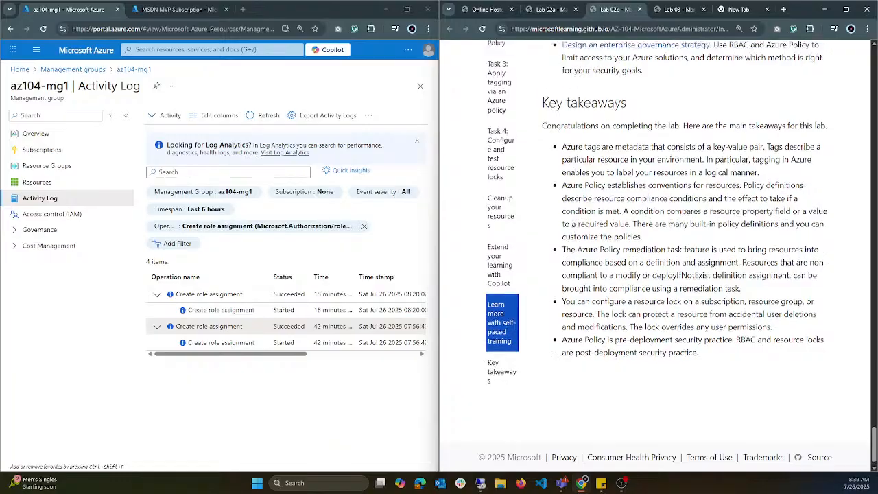
# Step: Go back through the Lab 02b policy and tagging tasks to its introduction, and revisit the Lab 02a introduction before returning to Lab 02b
pyautogui.scroll(20, 573, 223)
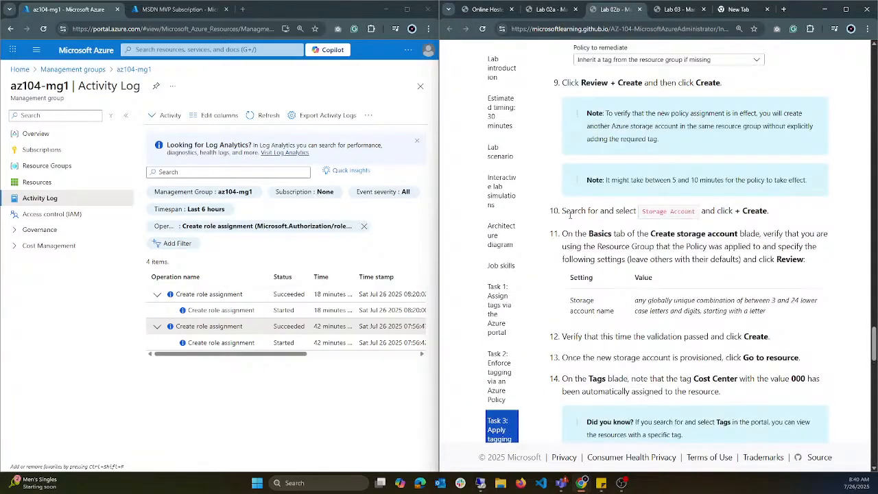
pyautogui.scroll(20, 571, 215)
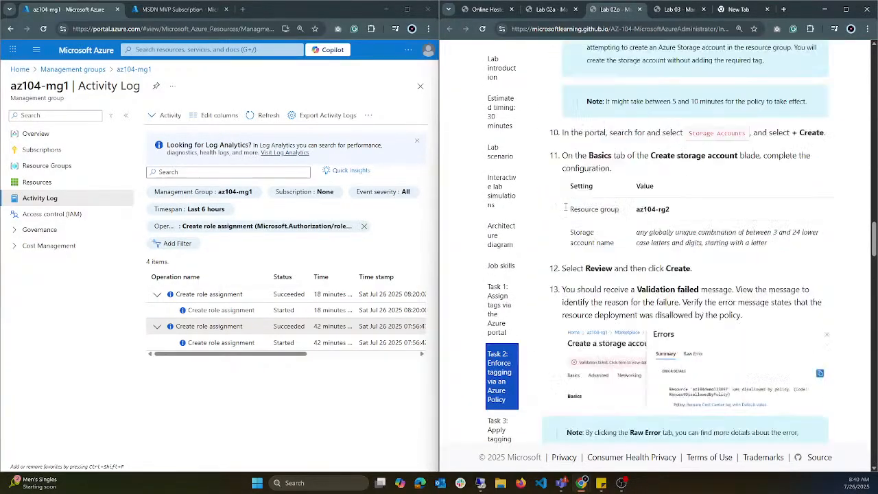
pyautogui.scroll(20, 566, 209)
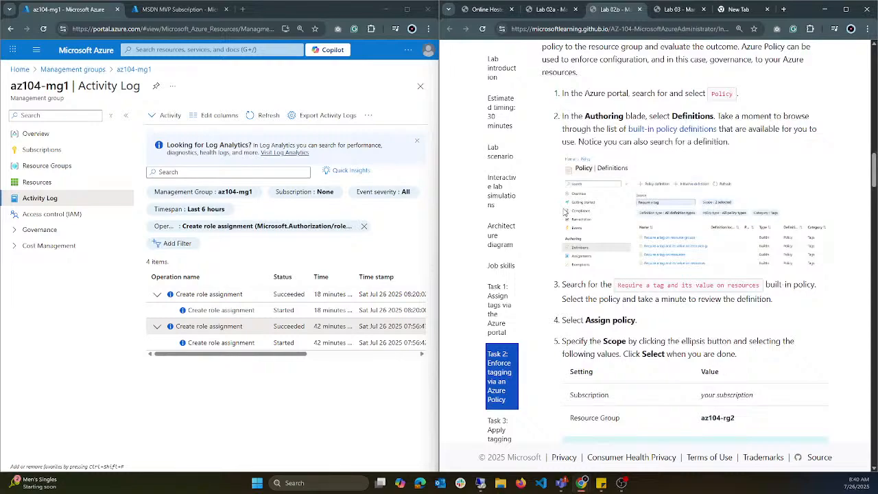
pyautogui.scroll(20, 564, 213)
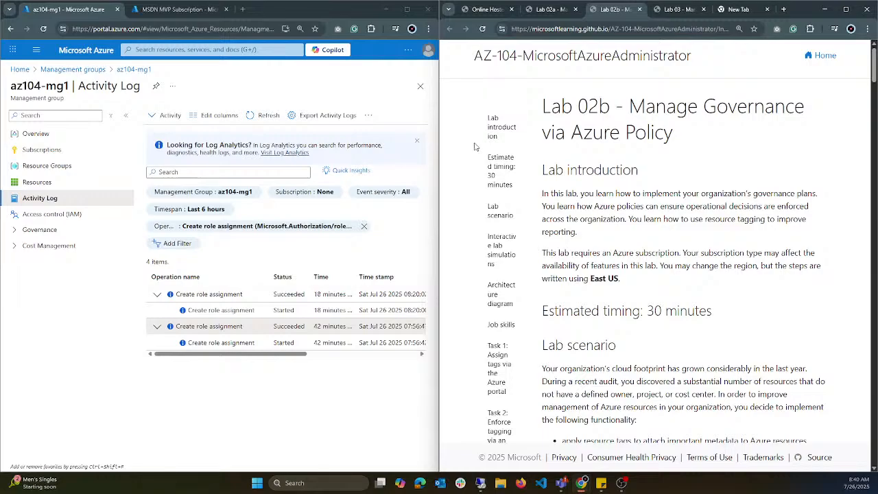
pyautogui.click(564, 15)
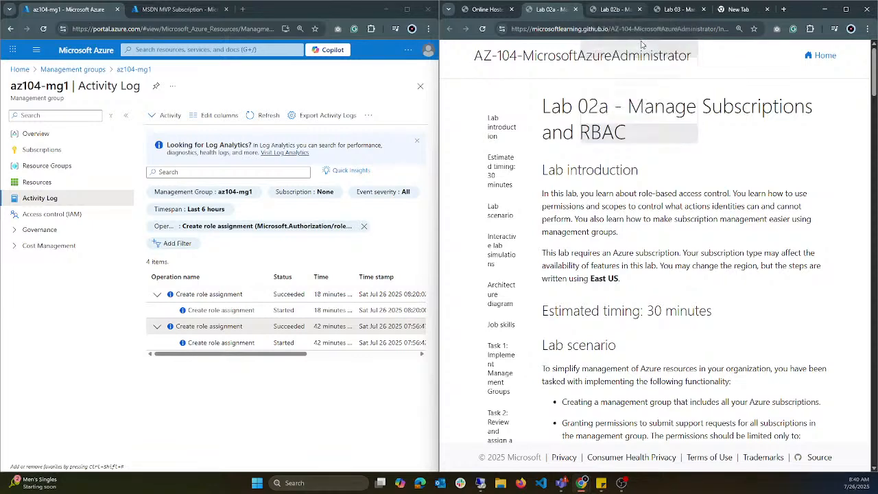
pyautogui.click(617, 10)
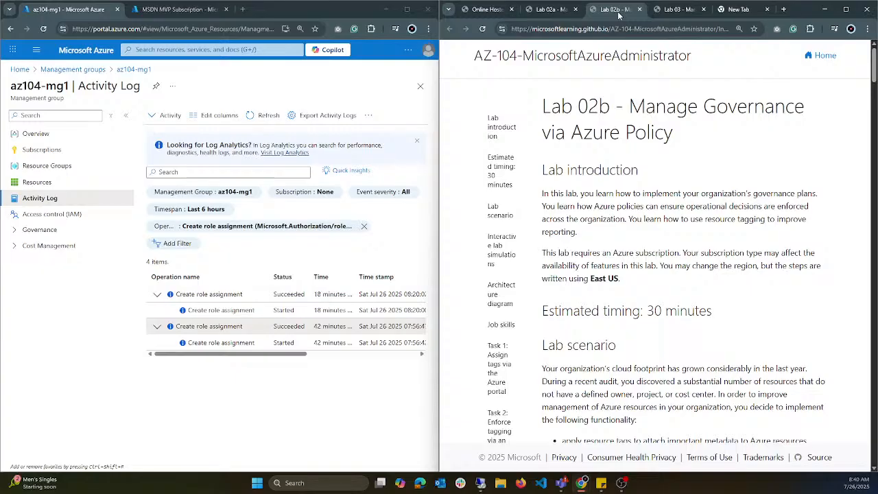